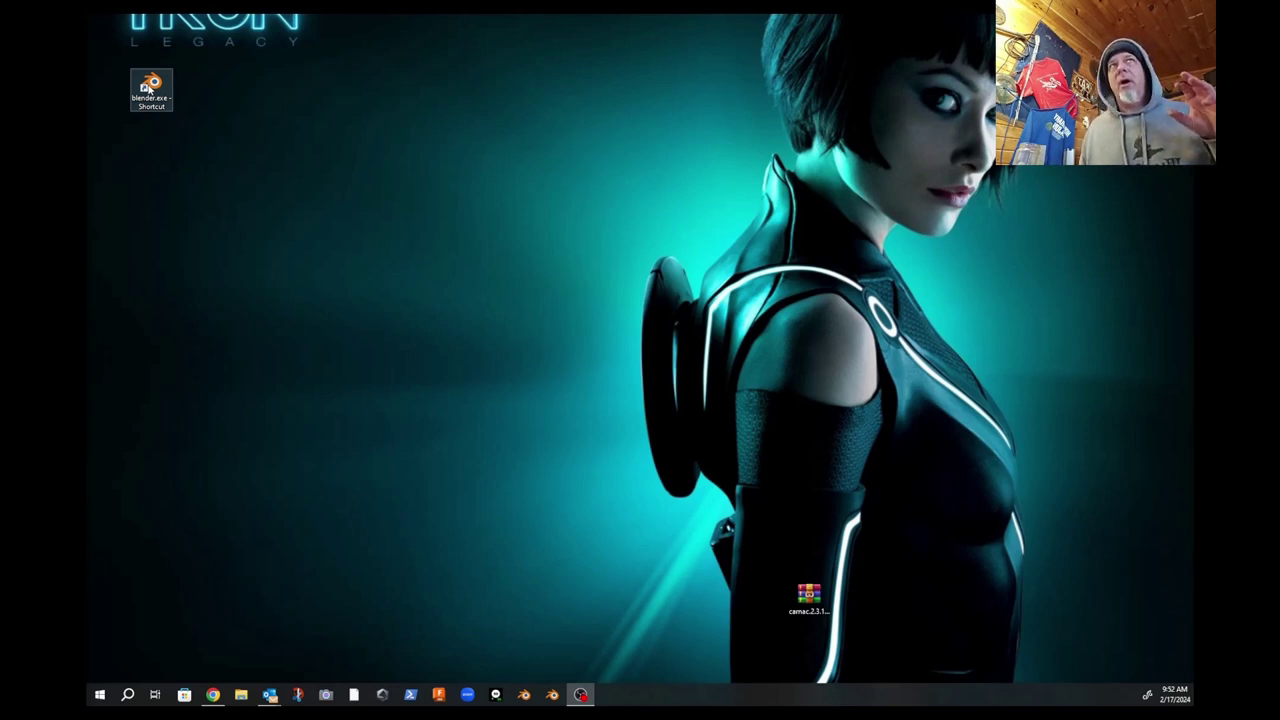
Step: Bring up File Explorer on the Toshiba Canvio Hard Drive (H:)
key(alt+Tab)
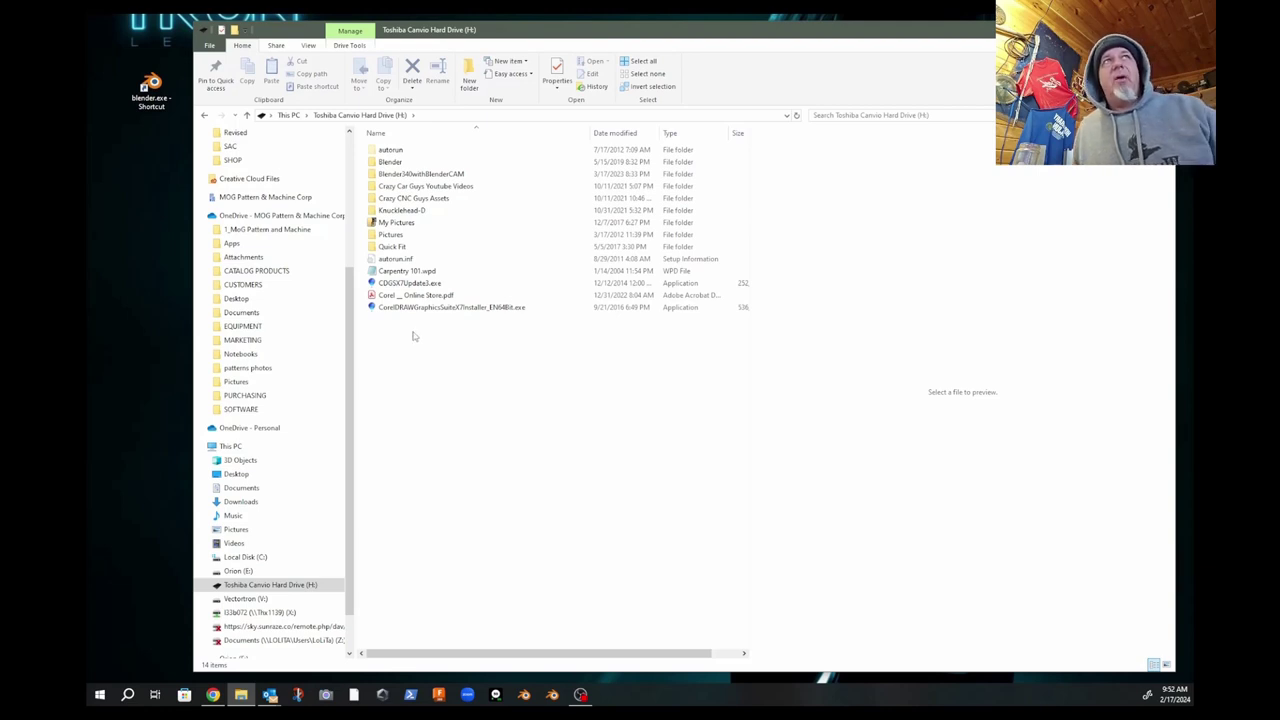
Step: Launch blender.exe from the Blender340withBlenderCAM\blender340 folder on drive H:
double_click(402, 175)
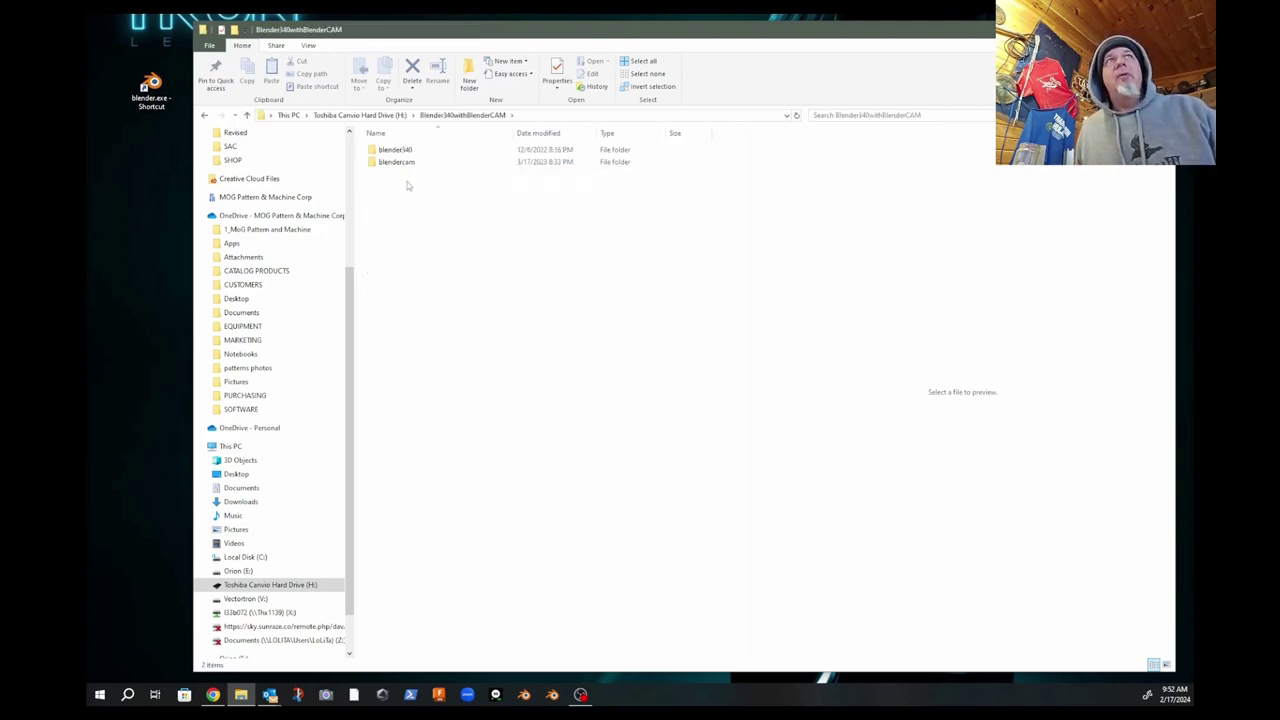
double_click(393, 152)
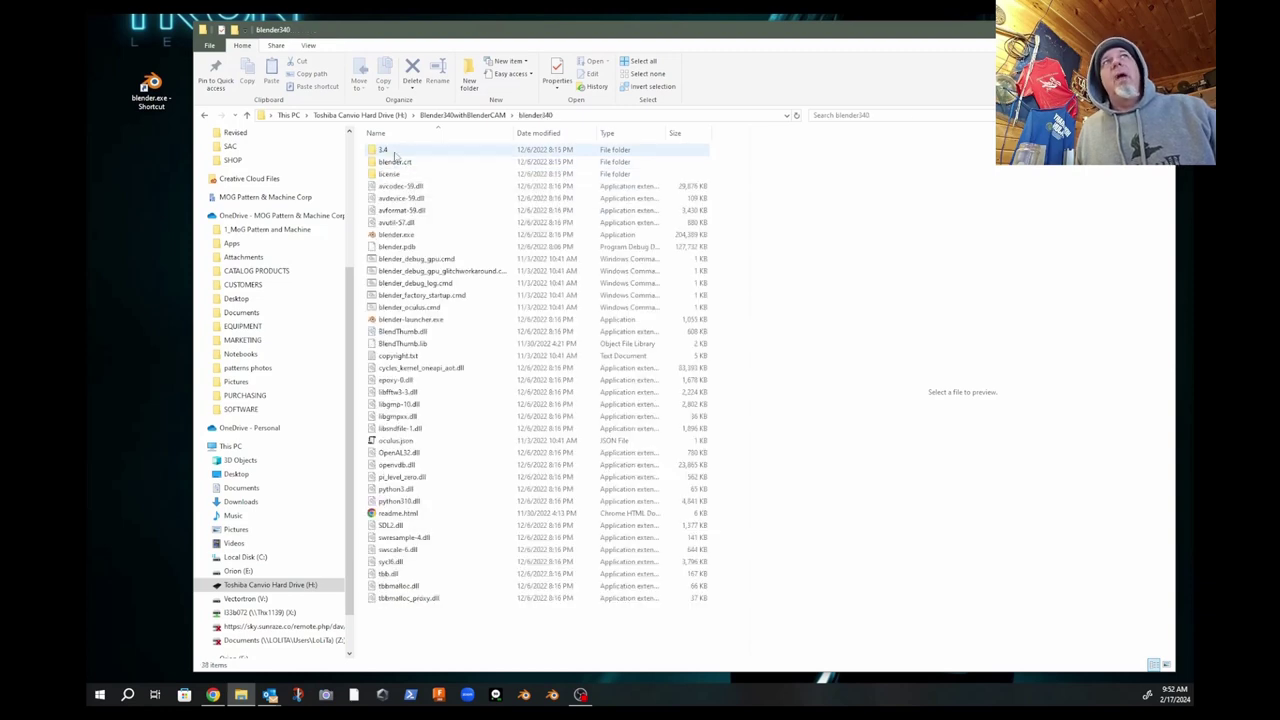
double_click(387, 236)
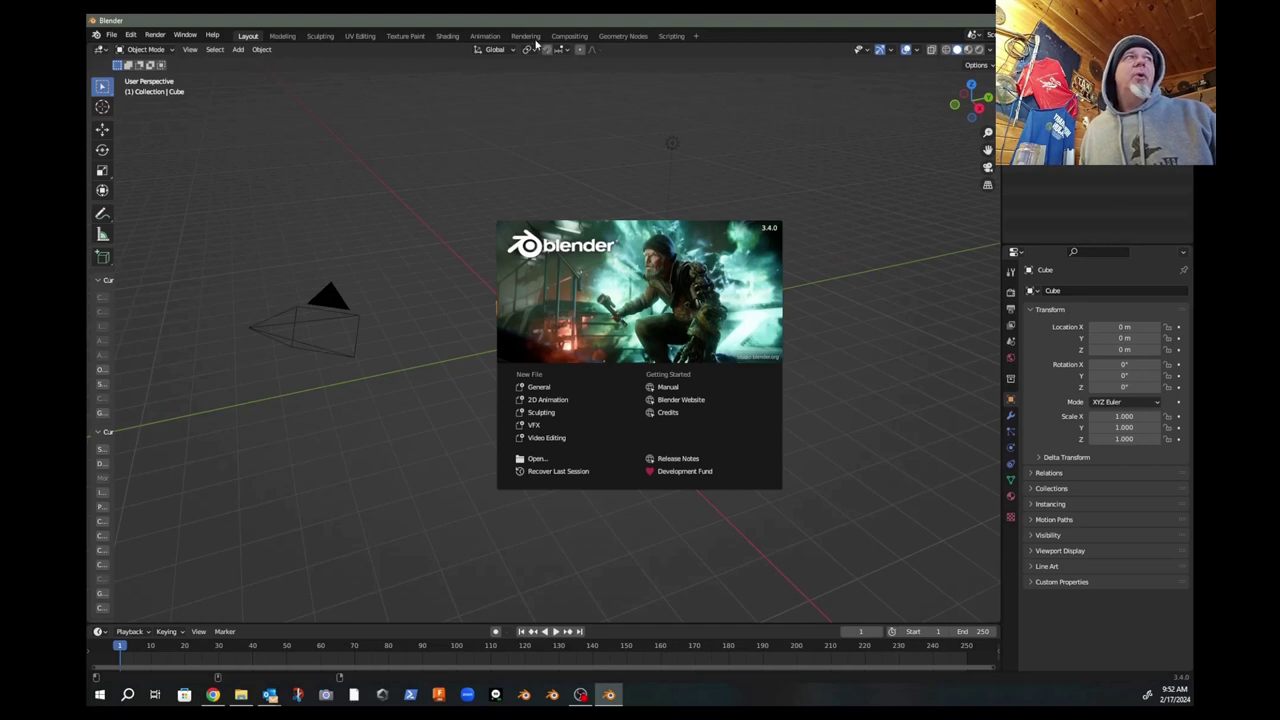
Step: Close the splash screen, deselect the cube and widen the tool panel to show tool names
click(878, 320)
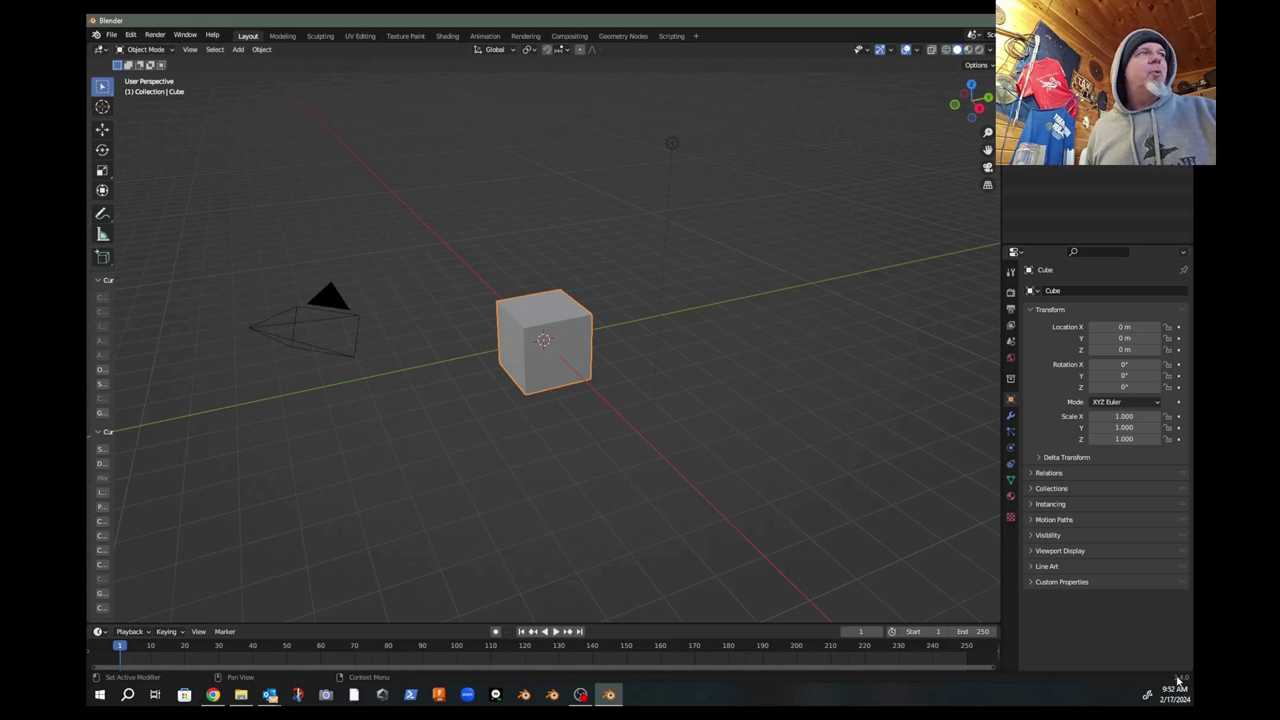
click(710, 230)
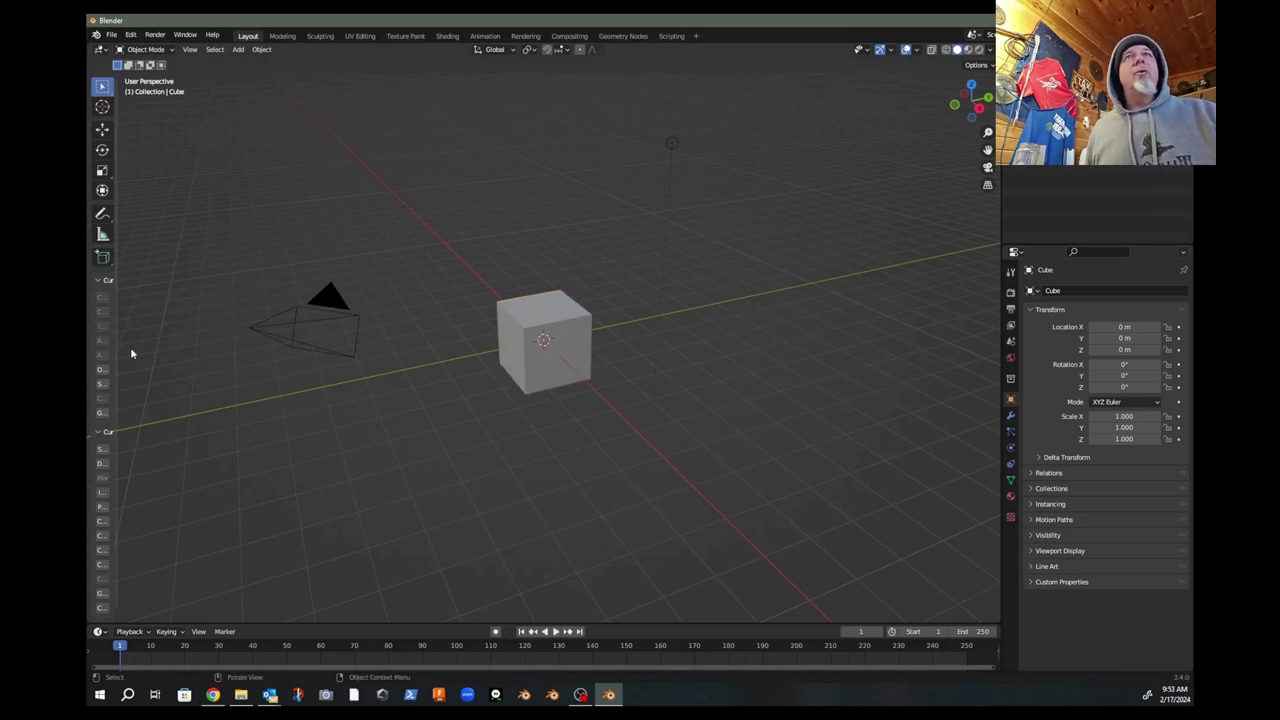
drag(115, 350, 263, 352)
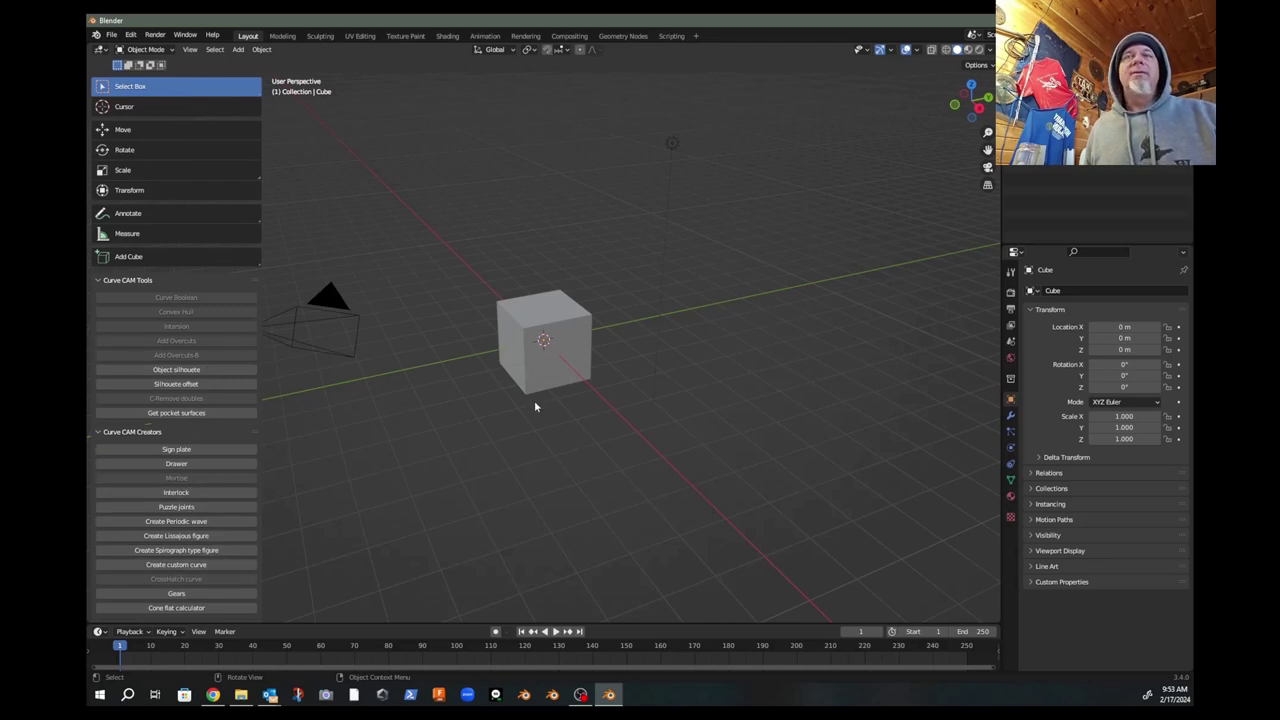
Step: Set the scene's render engine to Cam in Render Properties
click(1011, 293)
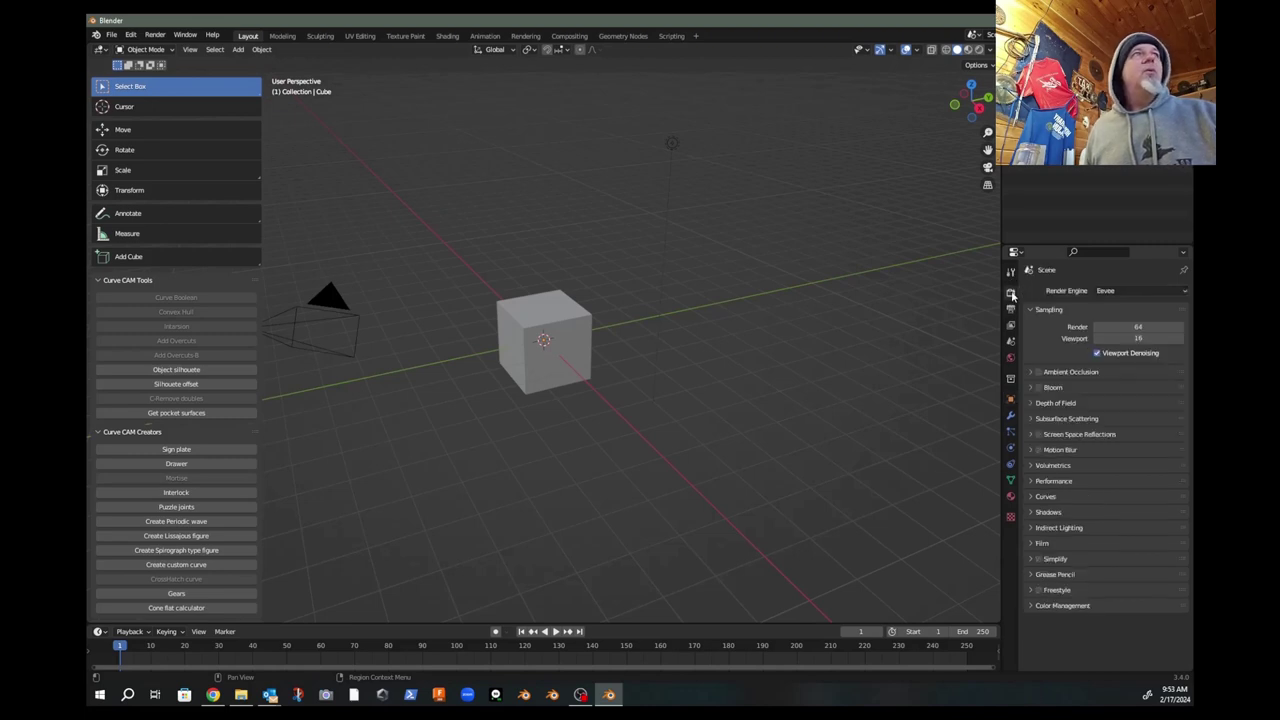
click(1108, 291)
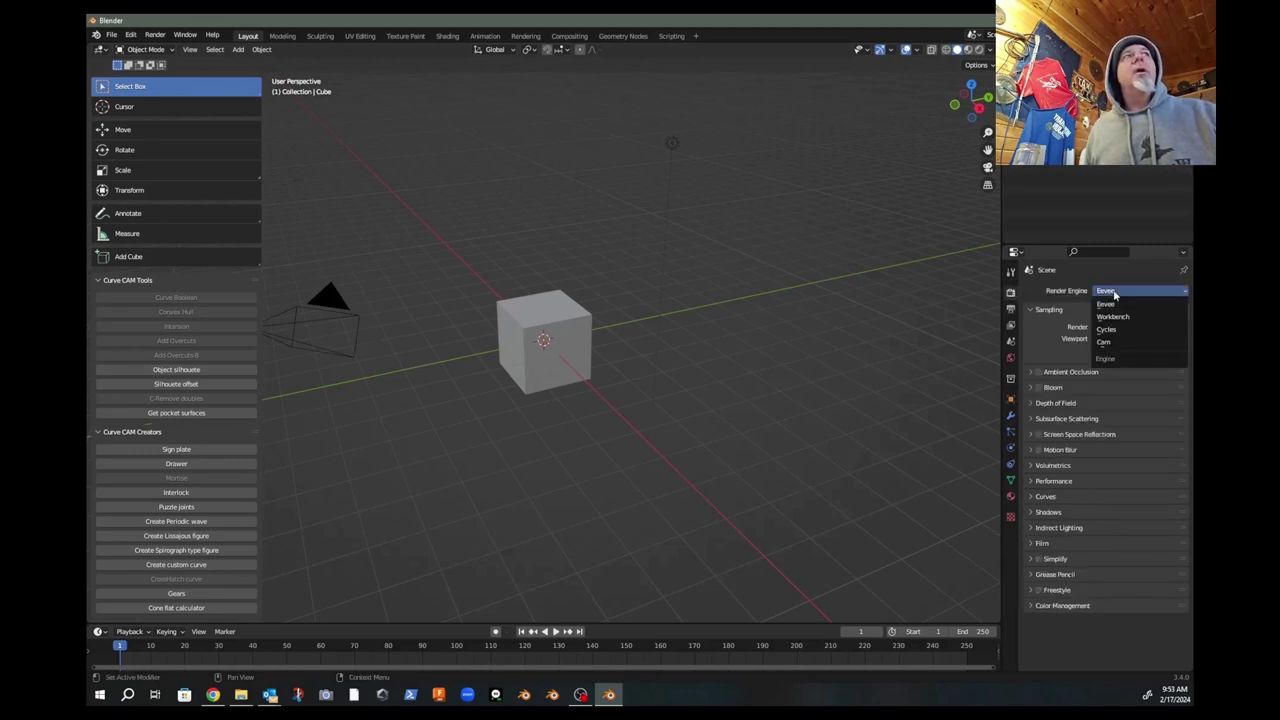
click(1108, 343)
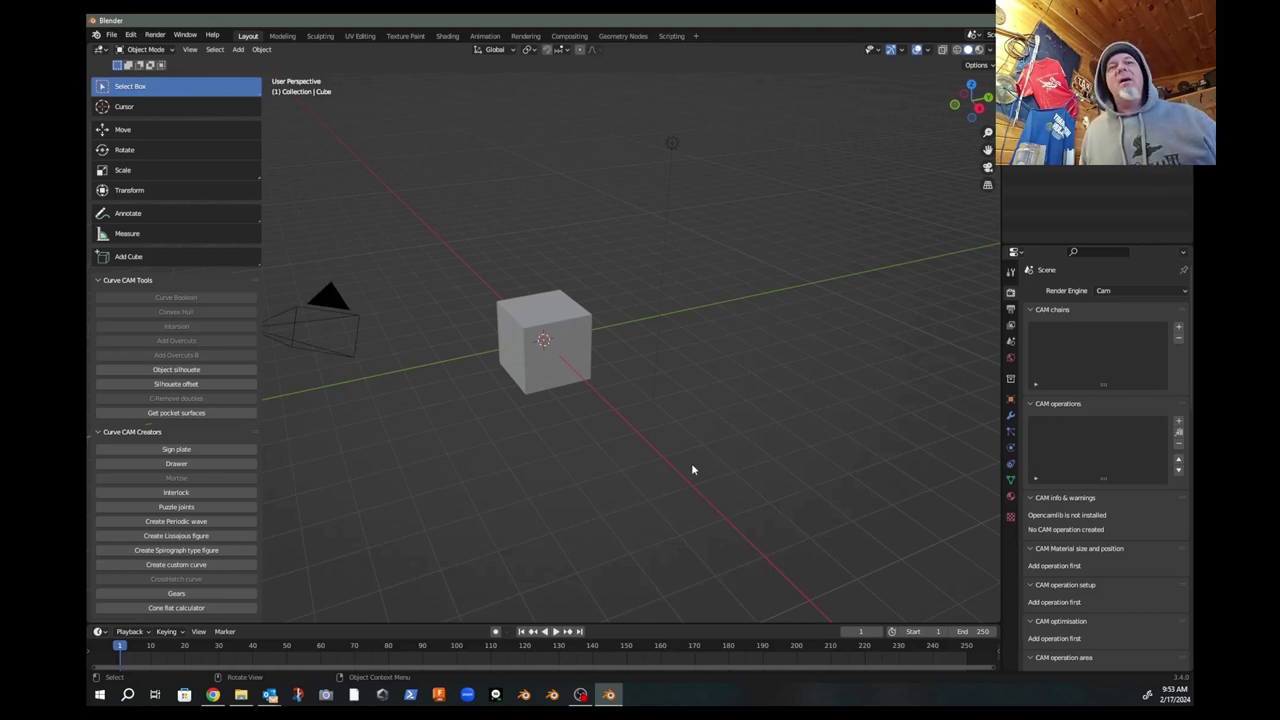
key(alt+Tab)
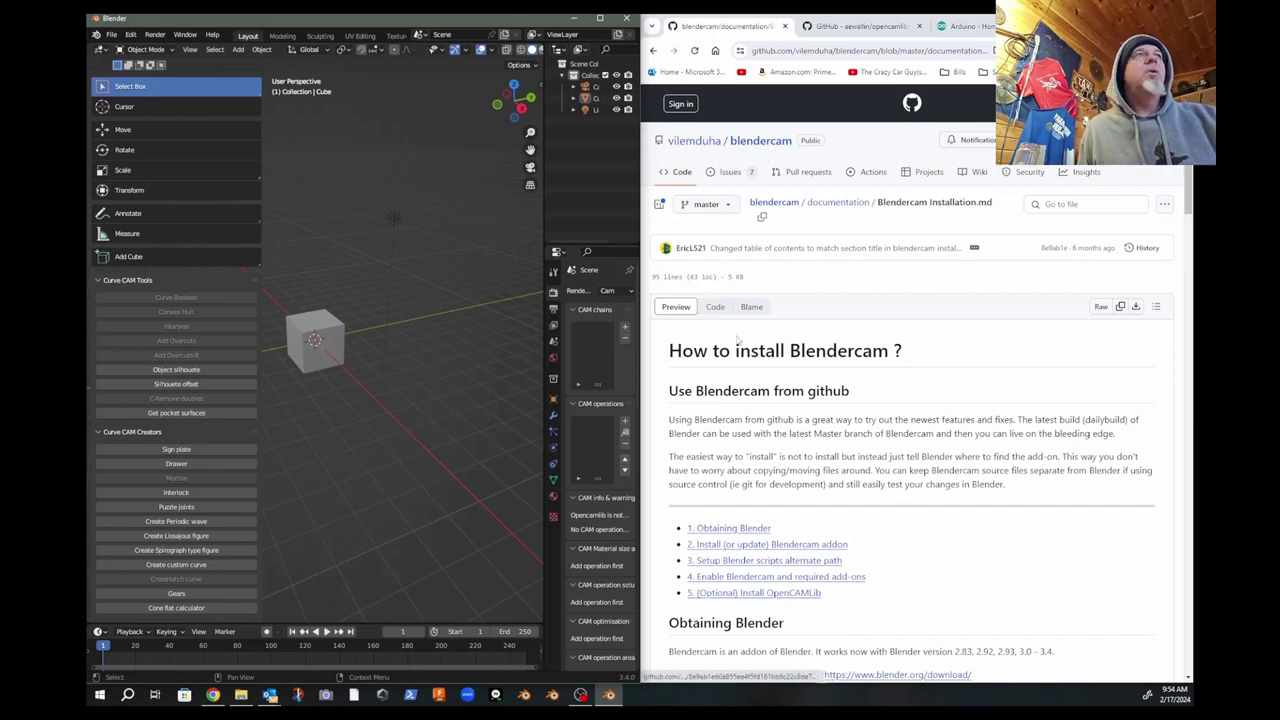
Step: Scroll the Blendercam install guide to Opencamlib and open the OpenCamLib link in a new tab
scroll(763, 345, down, 4)
scroll(763, 345, down, 6)
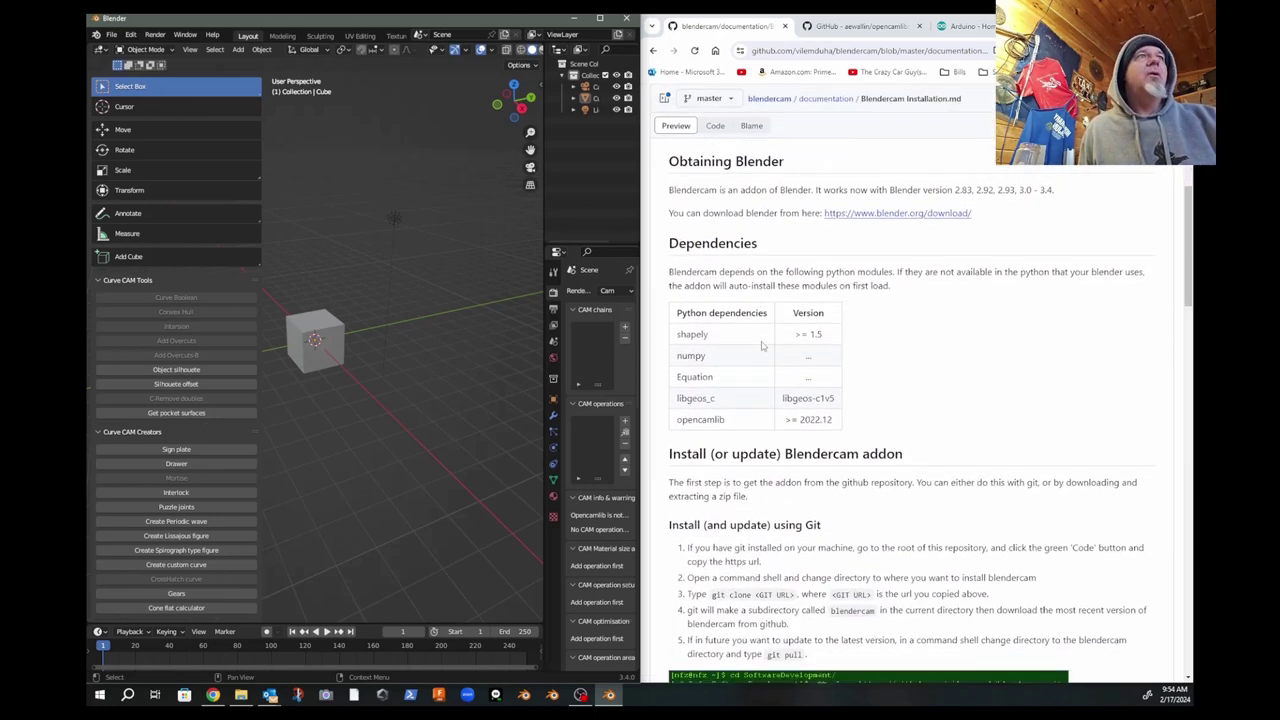
scroll(764, 333, down, 7)
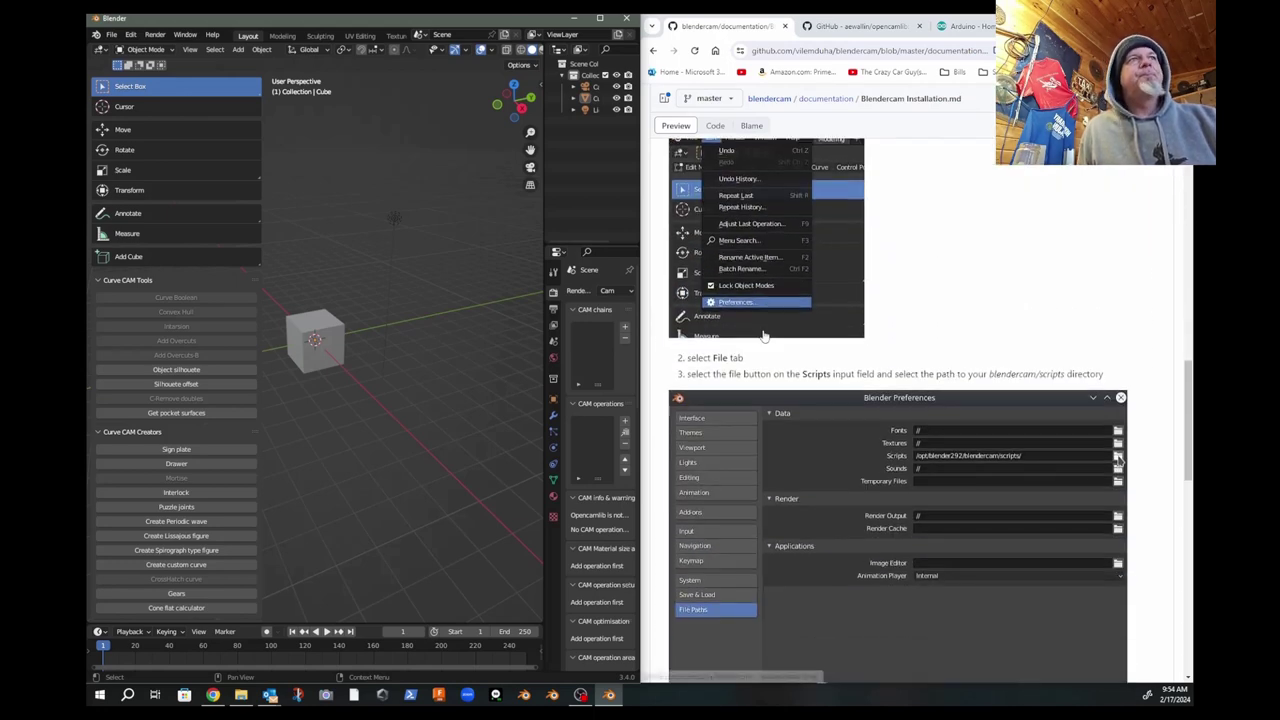
scroll(757, 341, down, 4)
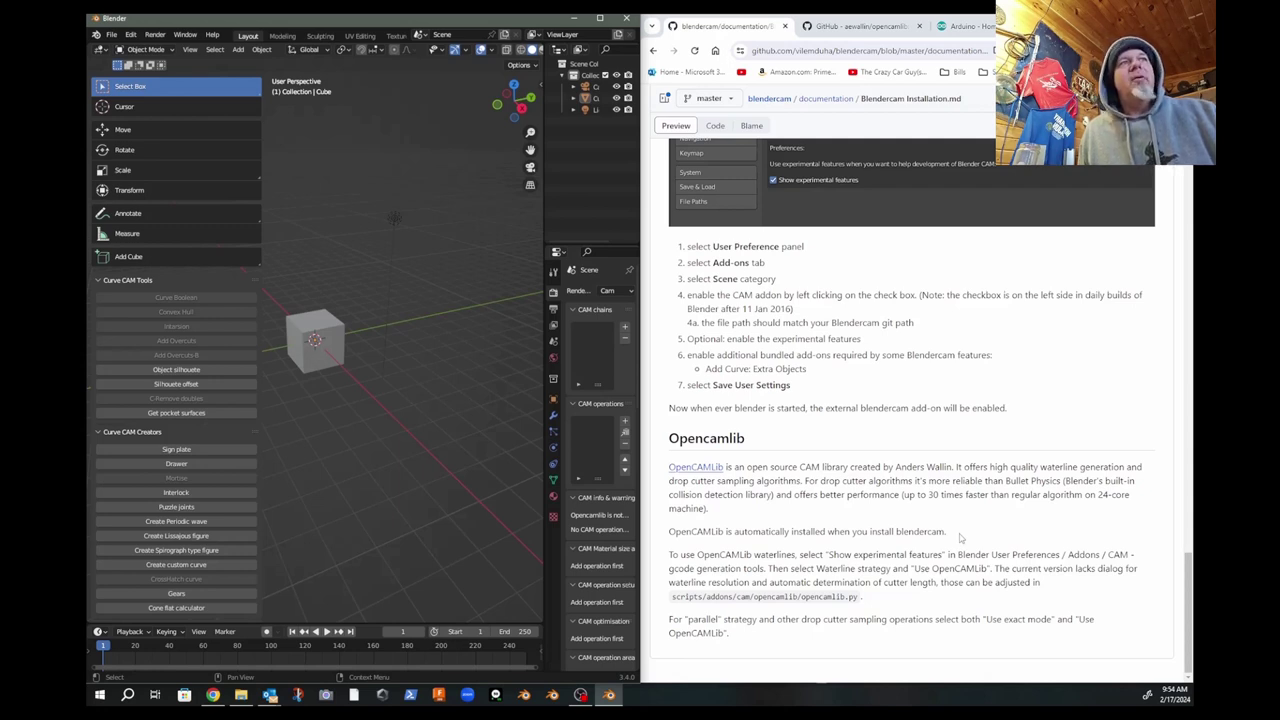
right_click(701, 470)
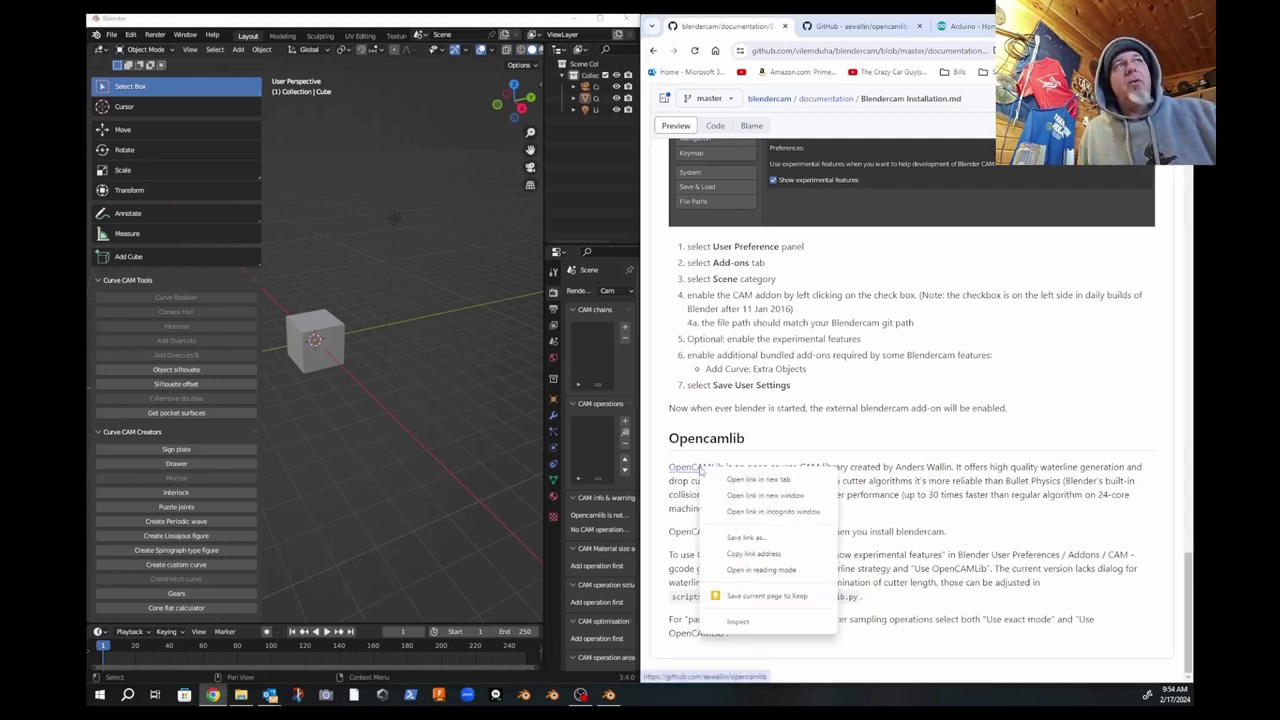
click(752, 479)
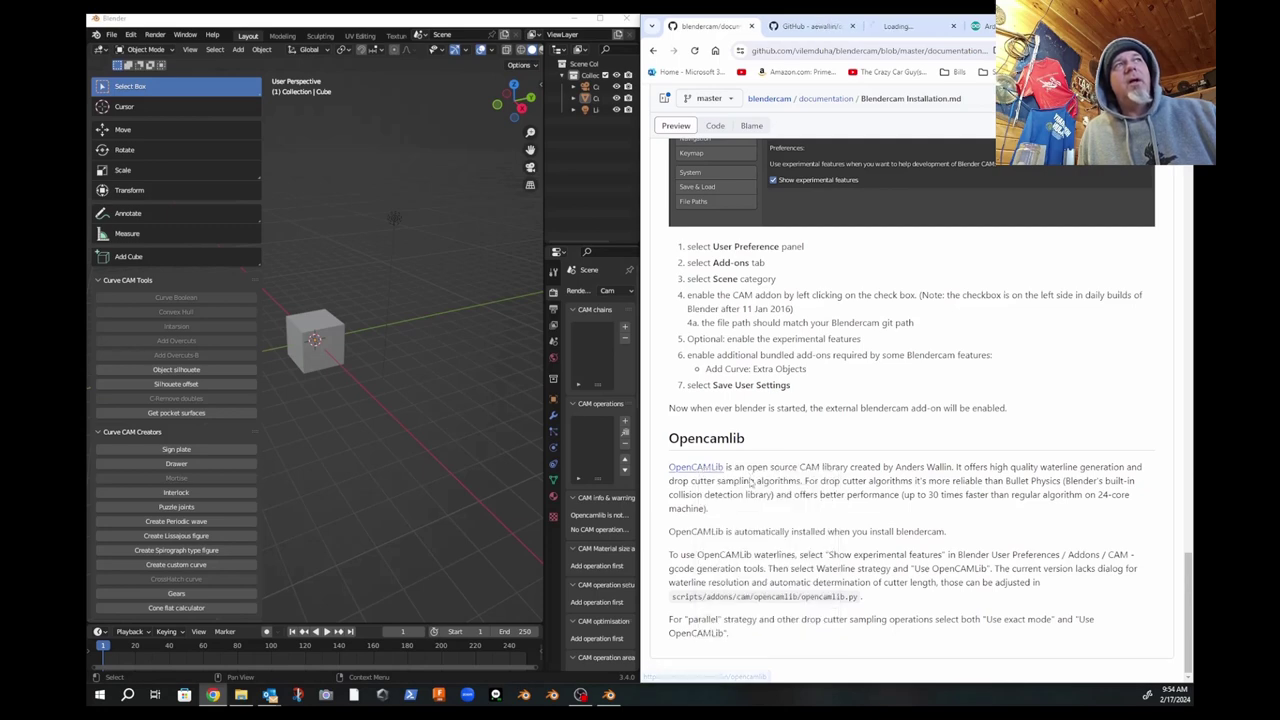
Step: Read the Python install section of the aewallin/opencamlib README, then maximise Blender
click(901, 25)
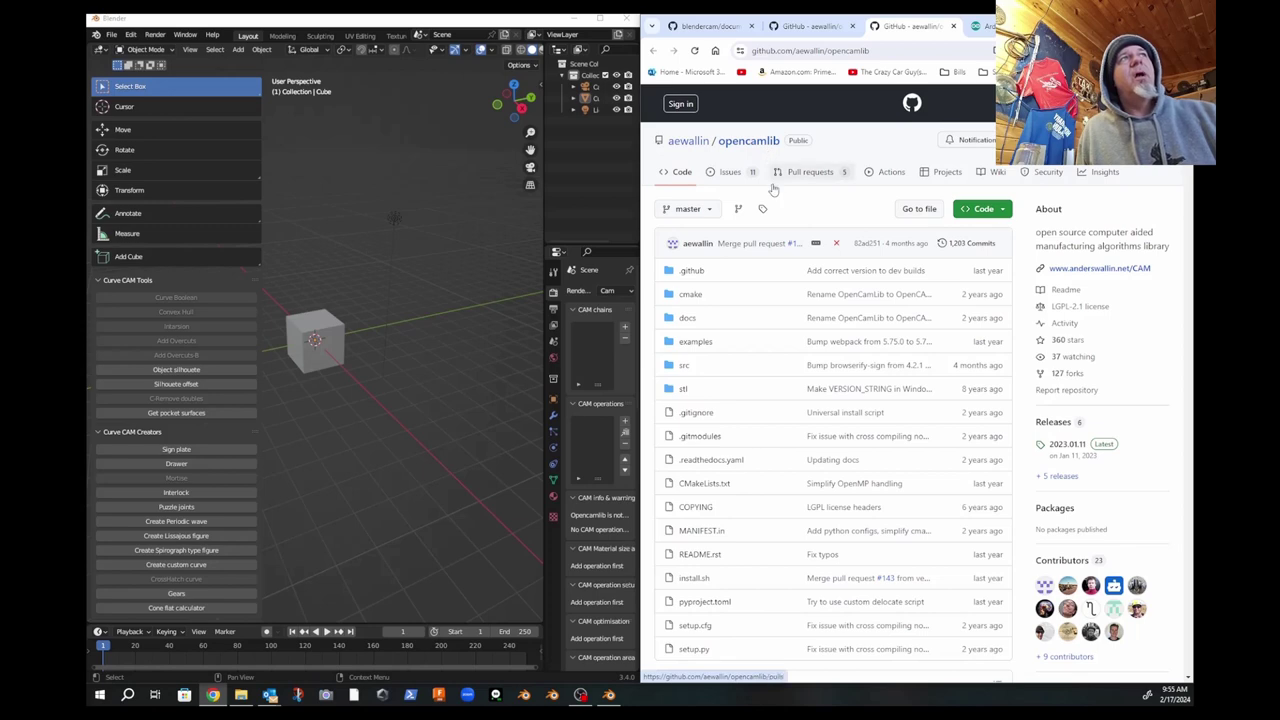
scroll(745, 347, down, 10)
scroll(765, 345, down, 5)
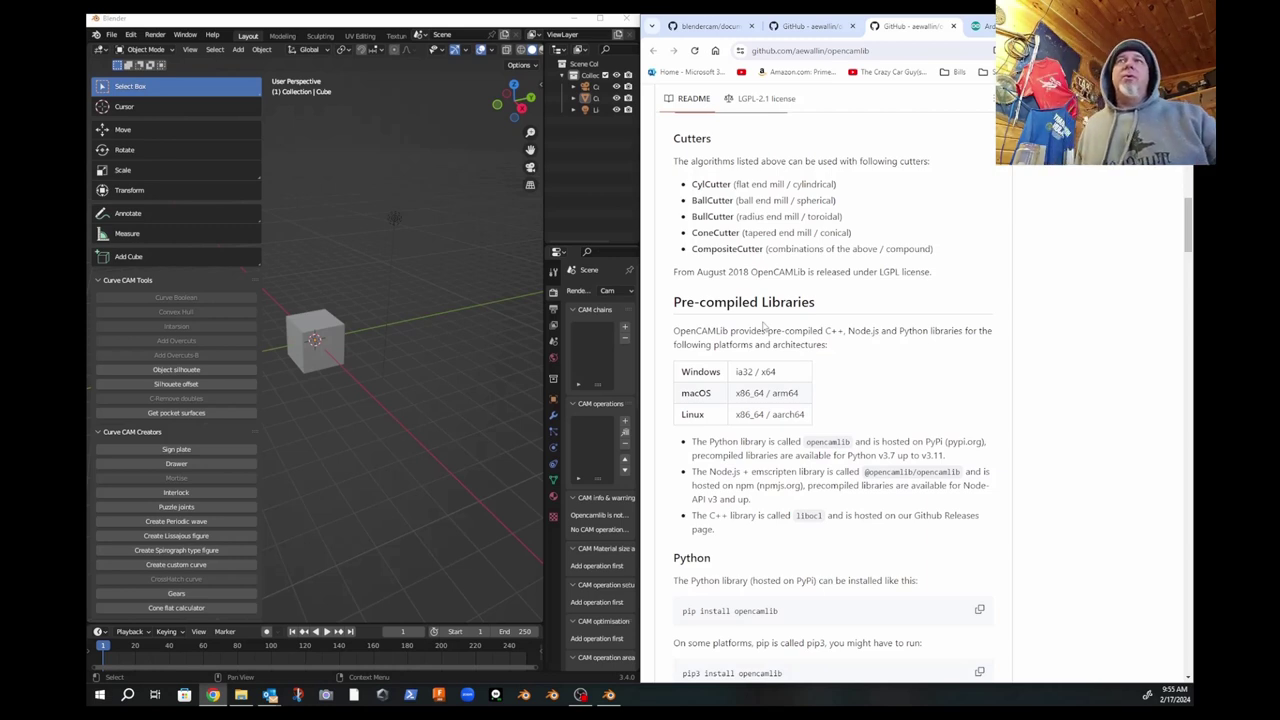
scroll(763, 327, down, 4)
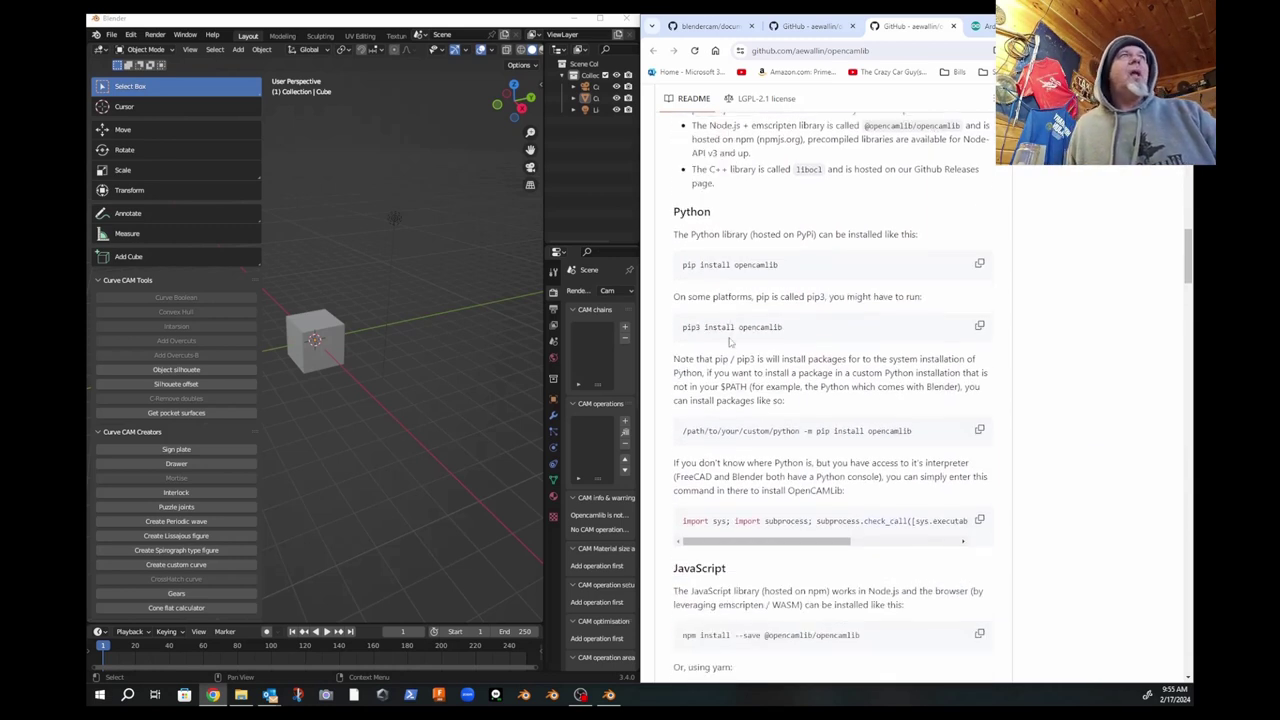
scroll(731, 342, down, 1)
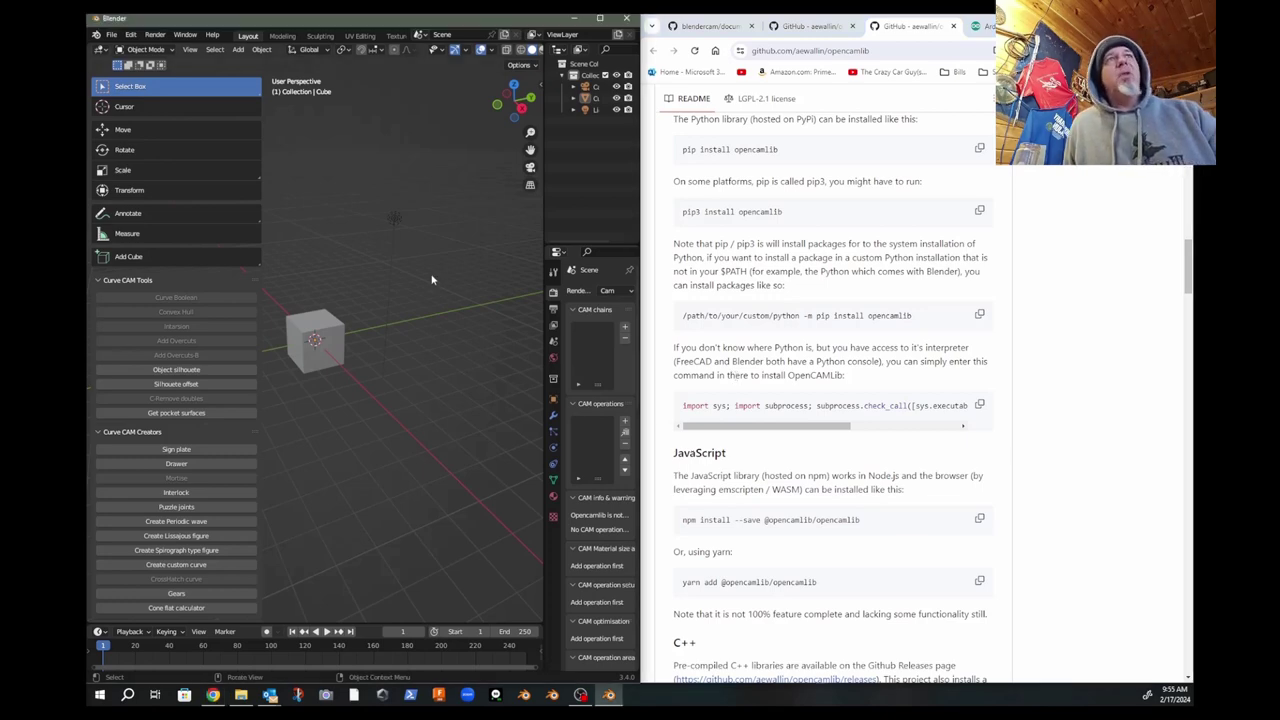
double_click(590, 18)
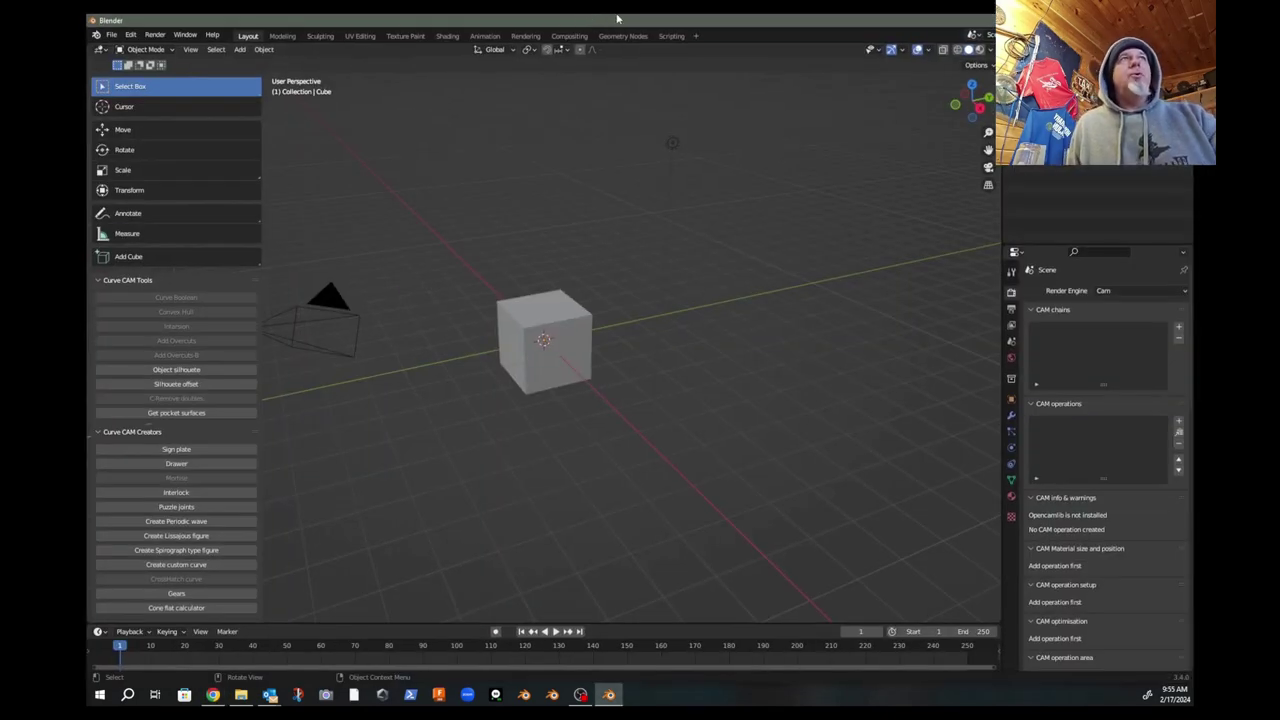
Step: Switch Blender to the Scripting workspace and copy the README's import sys install snippet
click(671, 36)
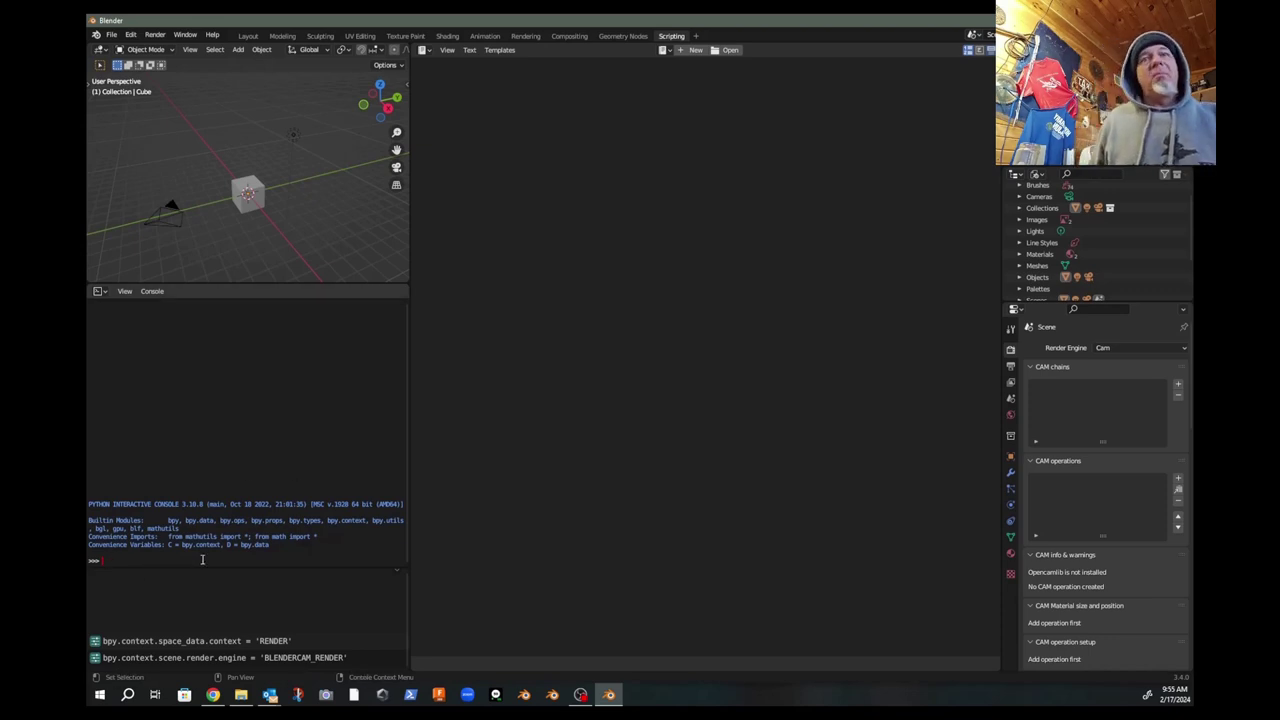
key(alt+Tab)
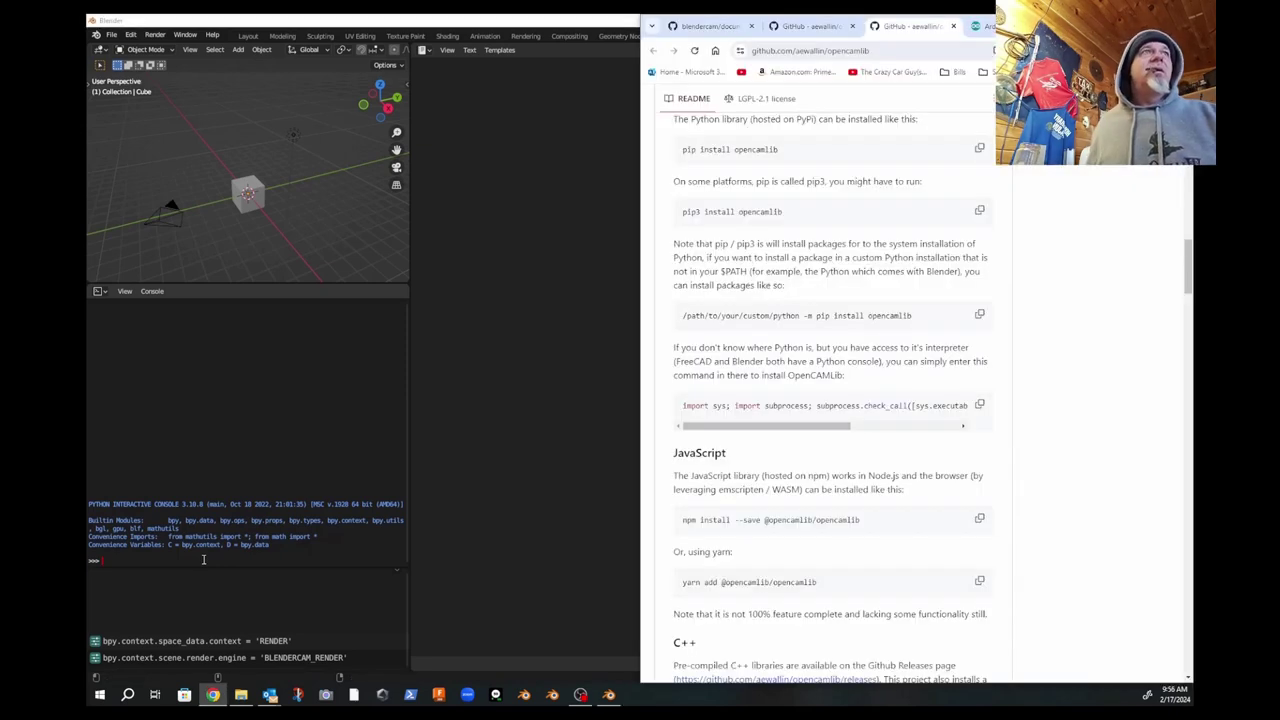
scroll(833, 346, up, 15)
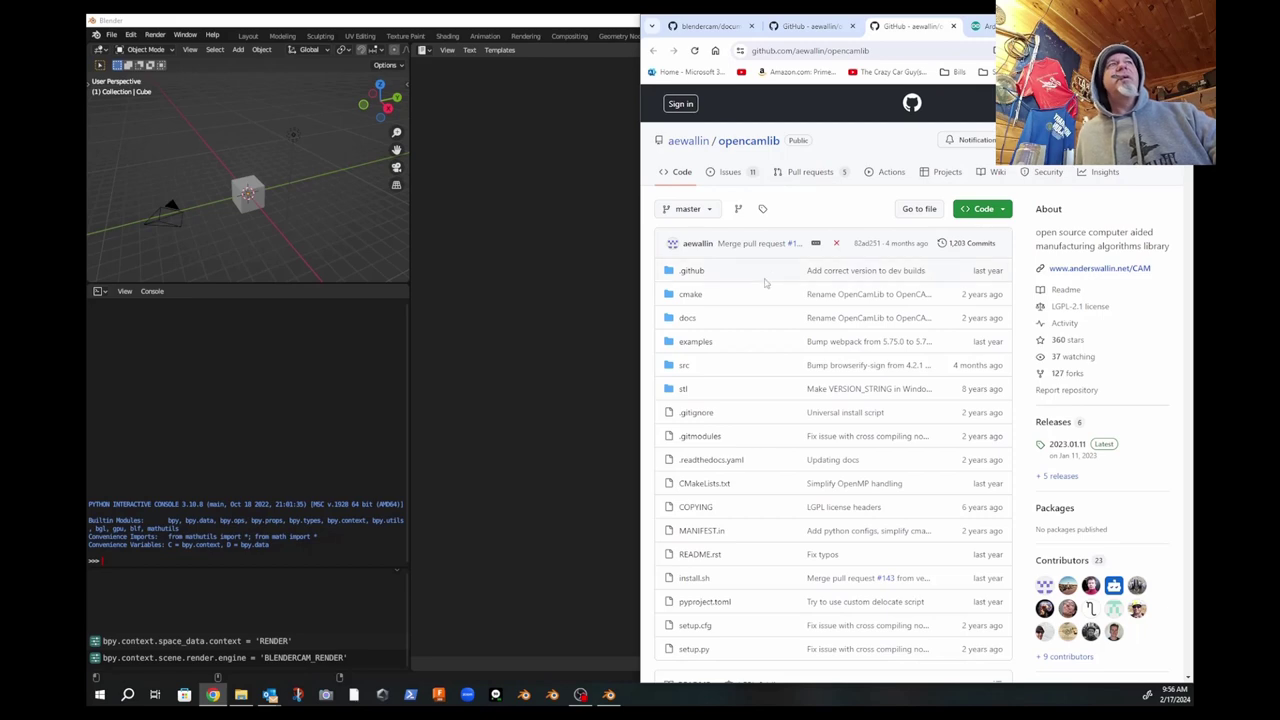
scroll(770, 290, down, 15)
scroll(773, 374, down, 8)
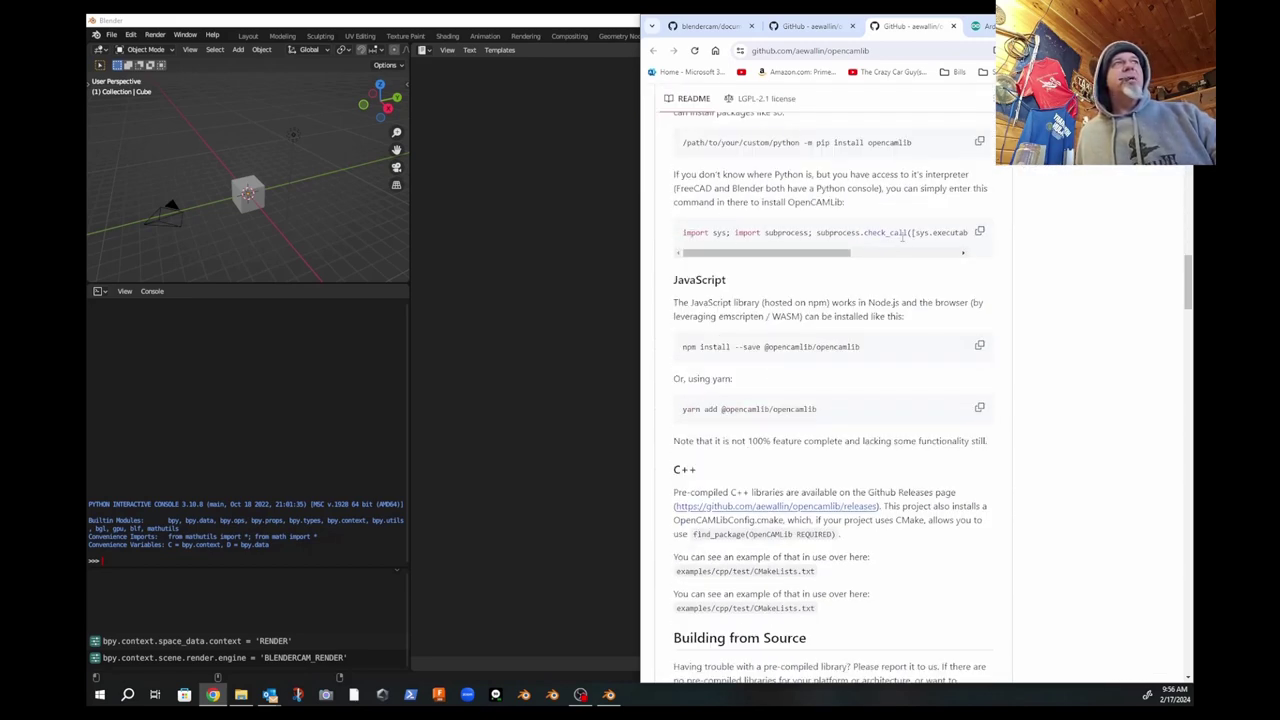
scroll(769, 238, up, 3)
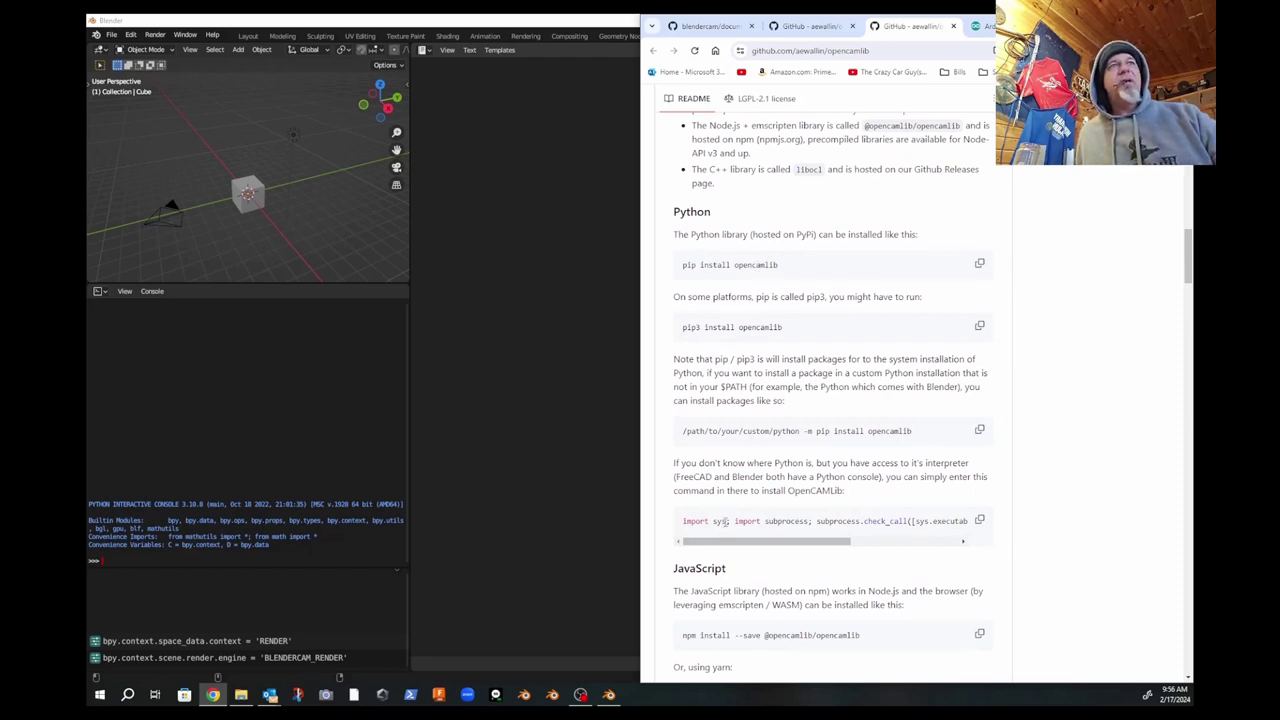
click(980, 520)
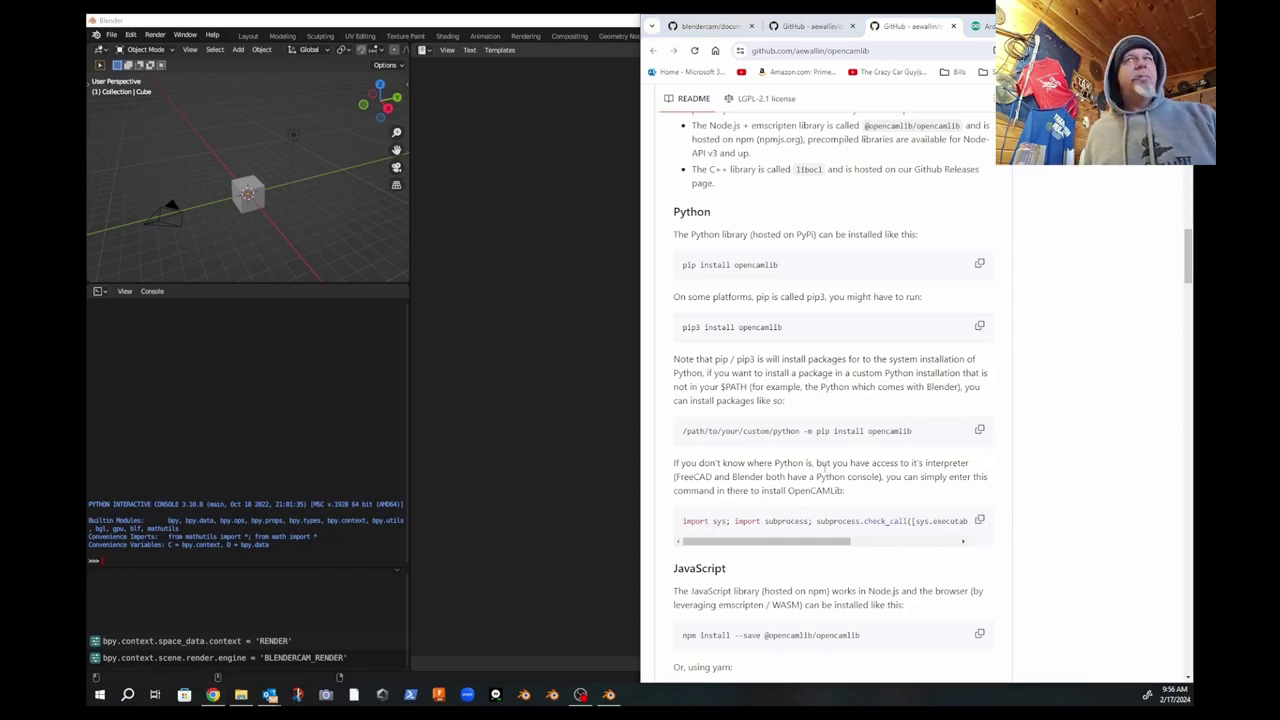
key(alt+Tab)
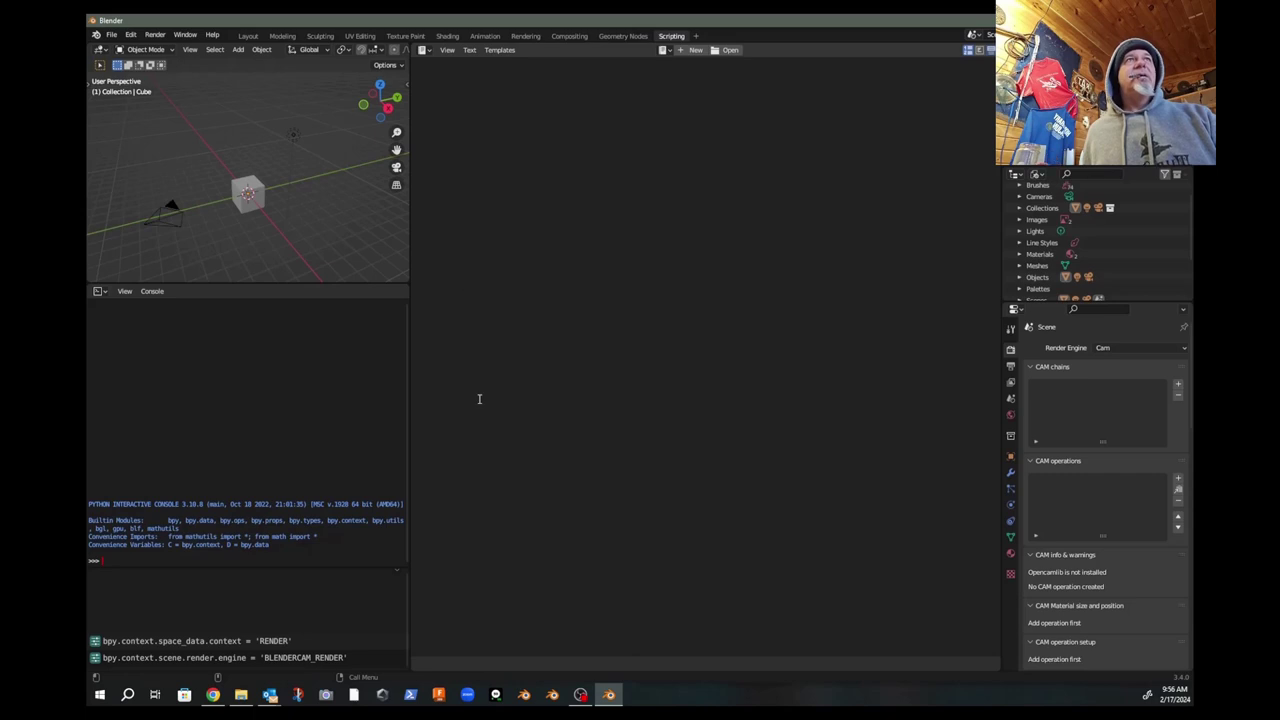
Step: Toggle the system console and snap it to the right half, Blender filling the left
click(184, 36)
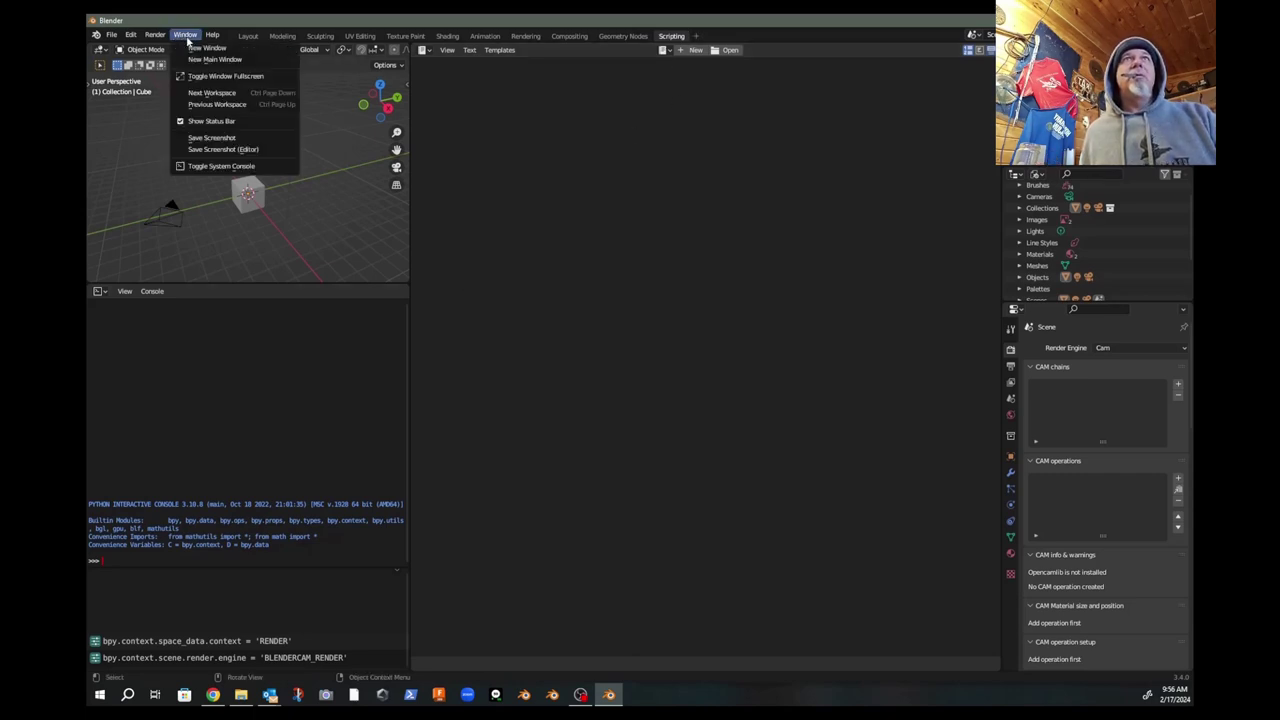
click(224, 167)
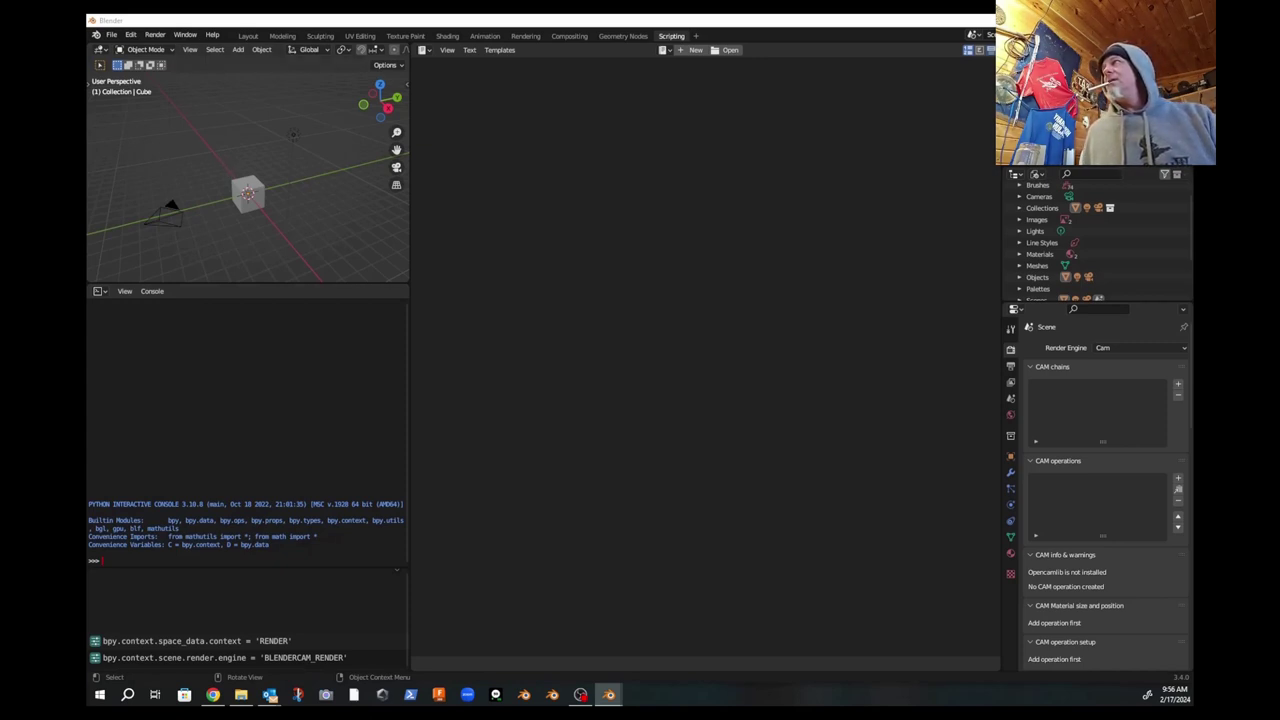
drag(445, 109, 724, 122)
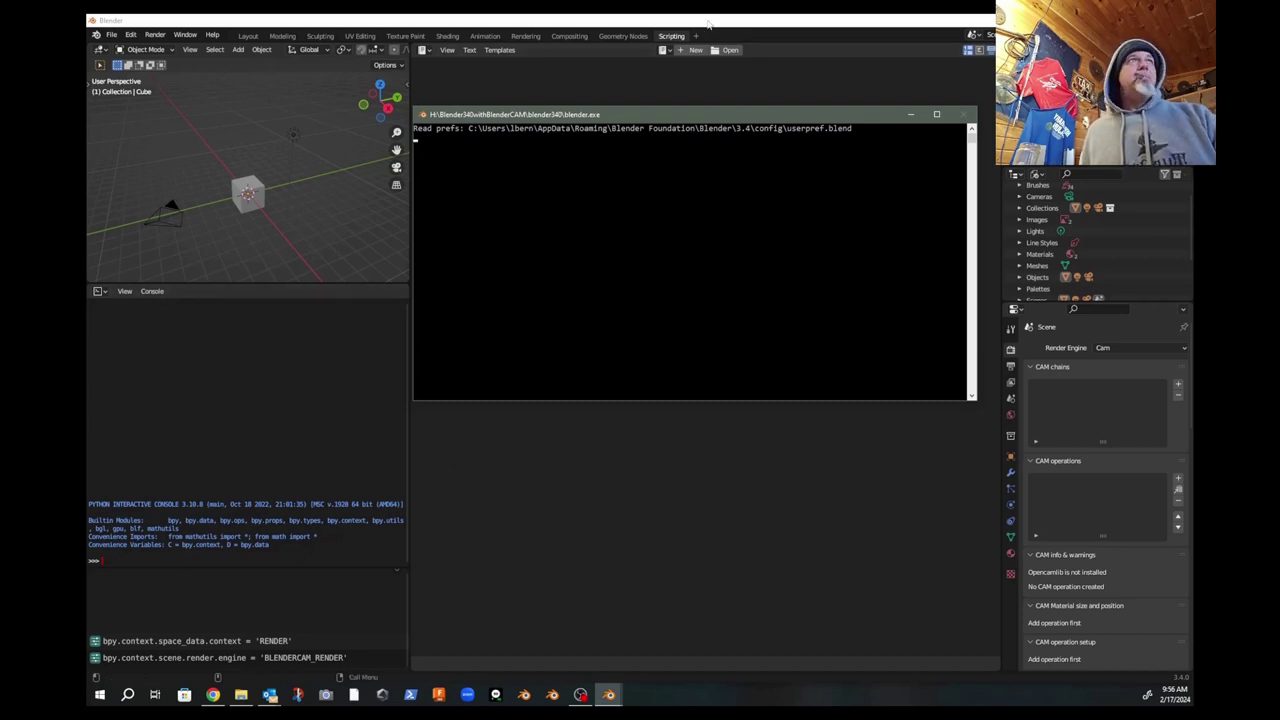
drag(706, 118, 1193, 176)
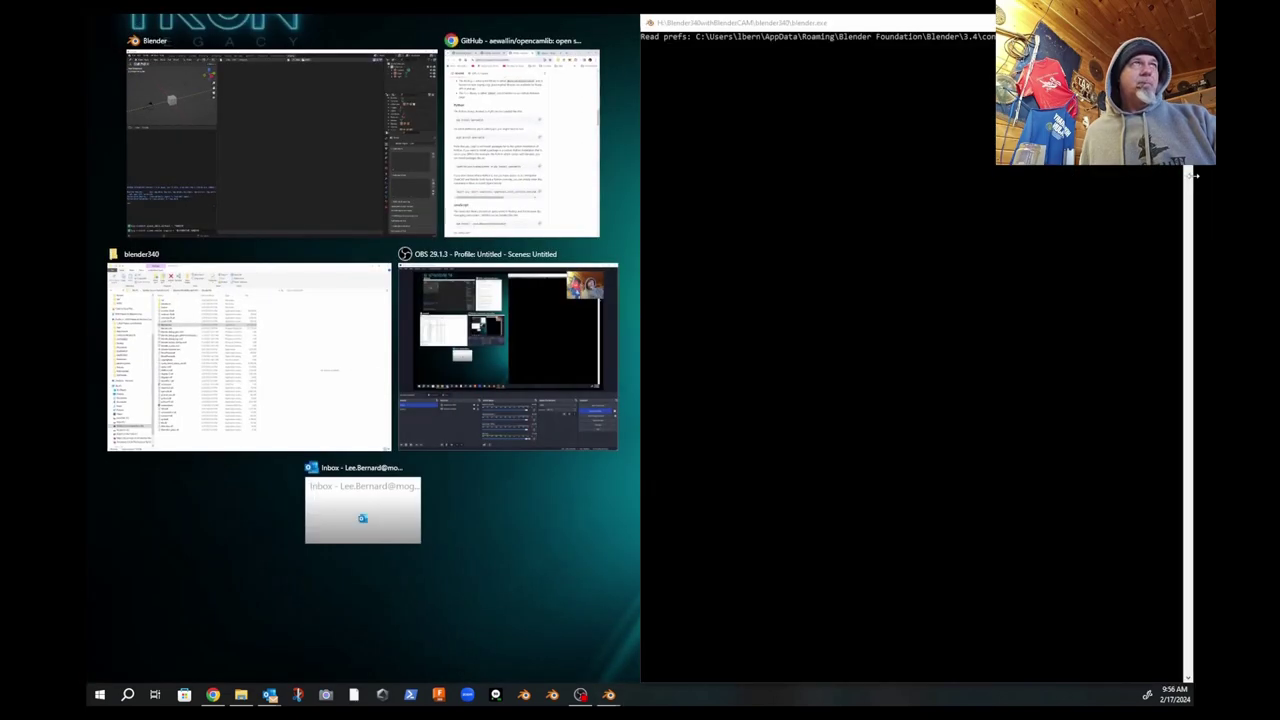
click(302, 154)
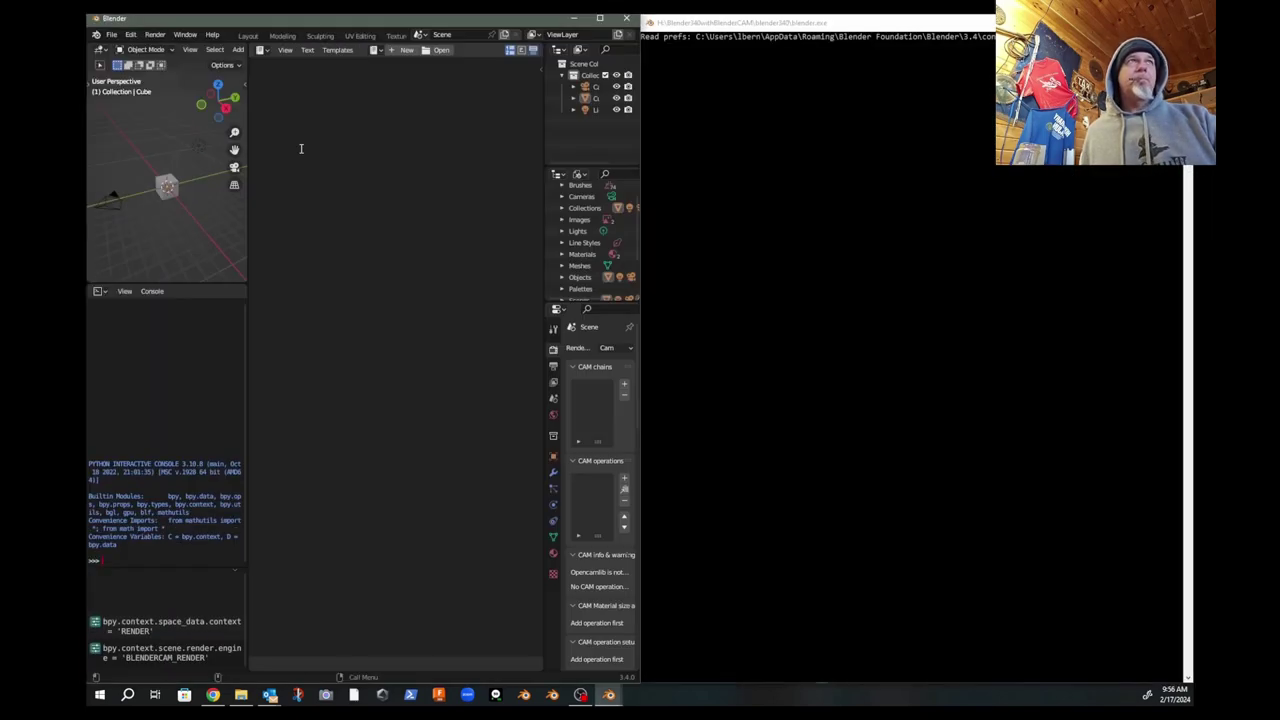
Step: Paste the pip install opencamlib command into the Python console to install opencamlib v2023.01.11
drag(246, 382, 440, 365)
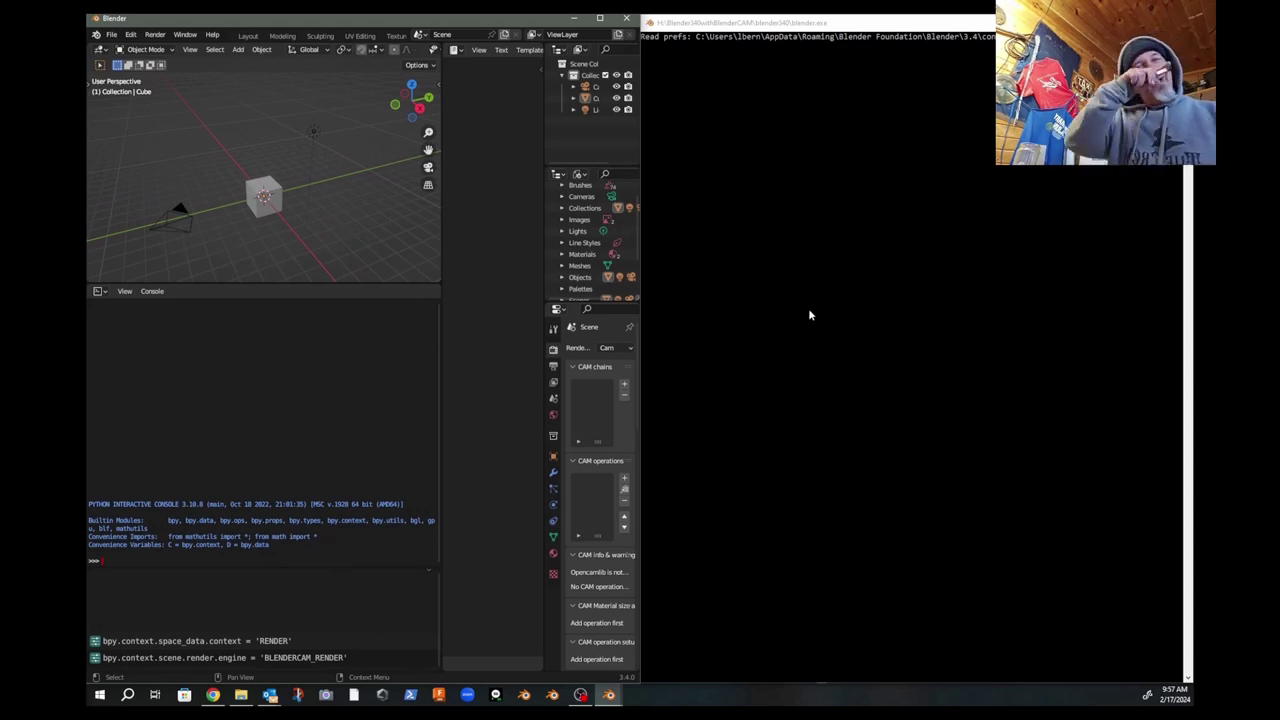
right_click(115, 560)
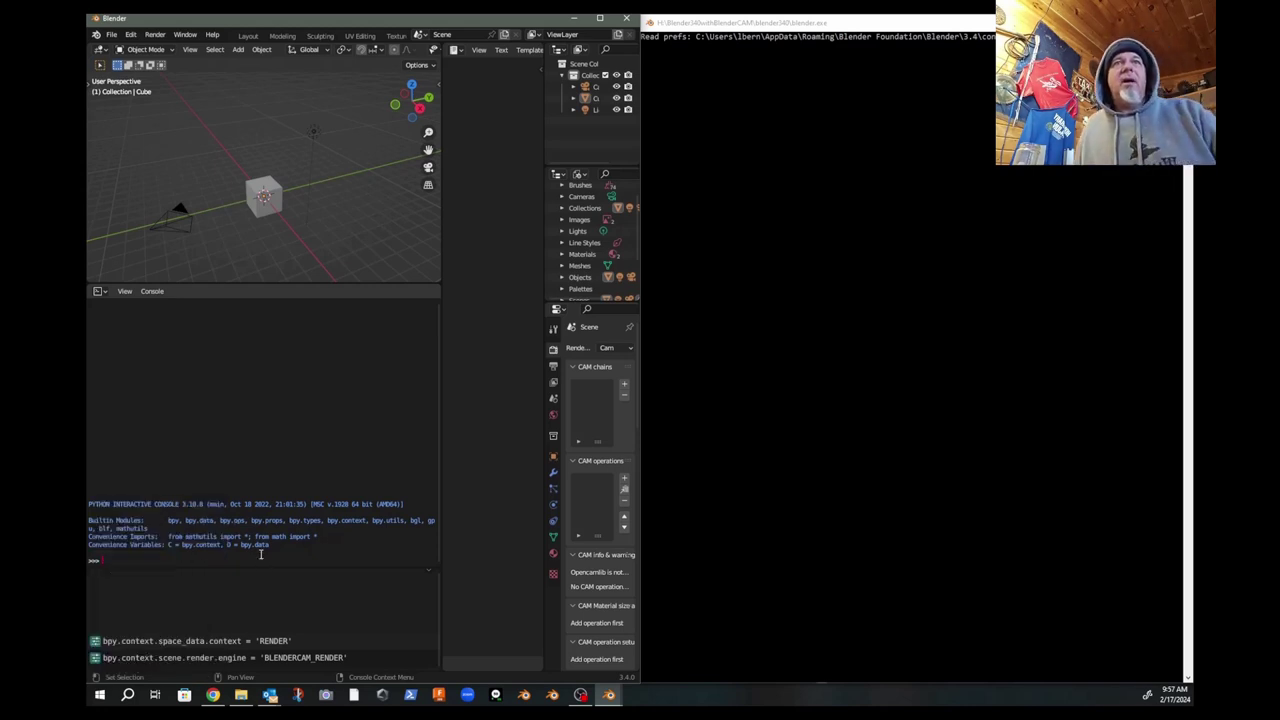
right_click(150, 560)
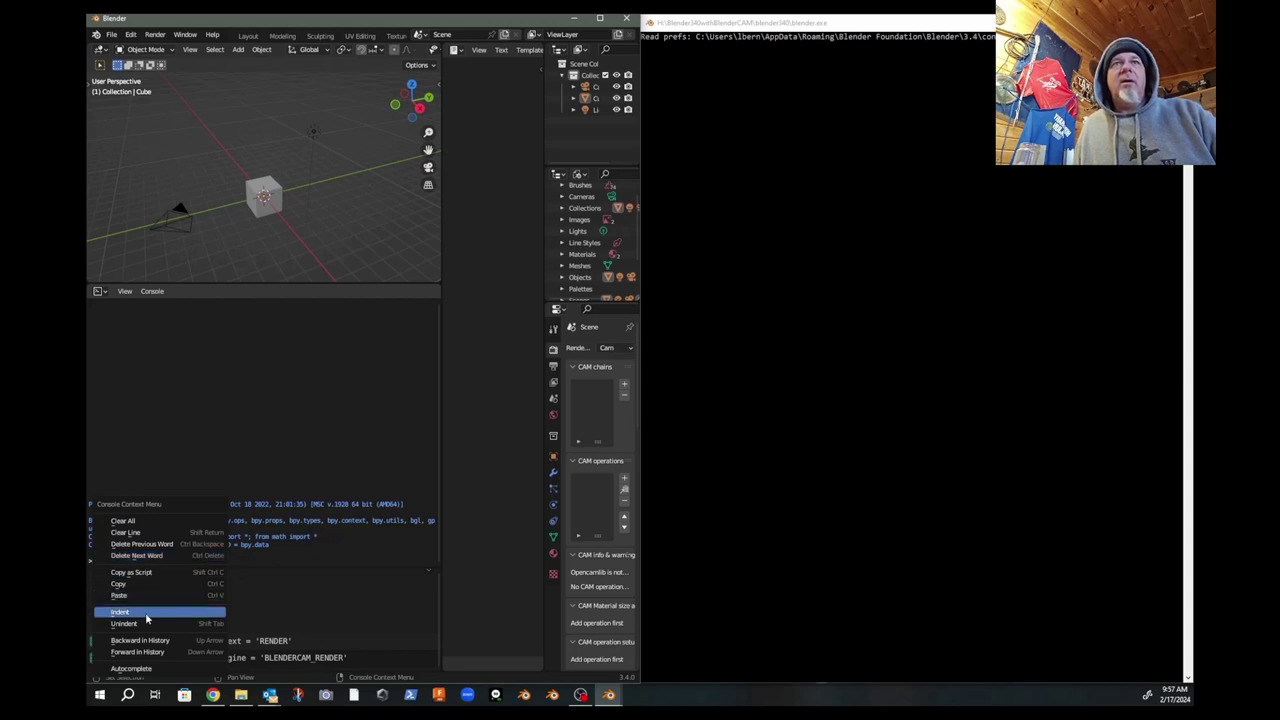
click(138, 599)
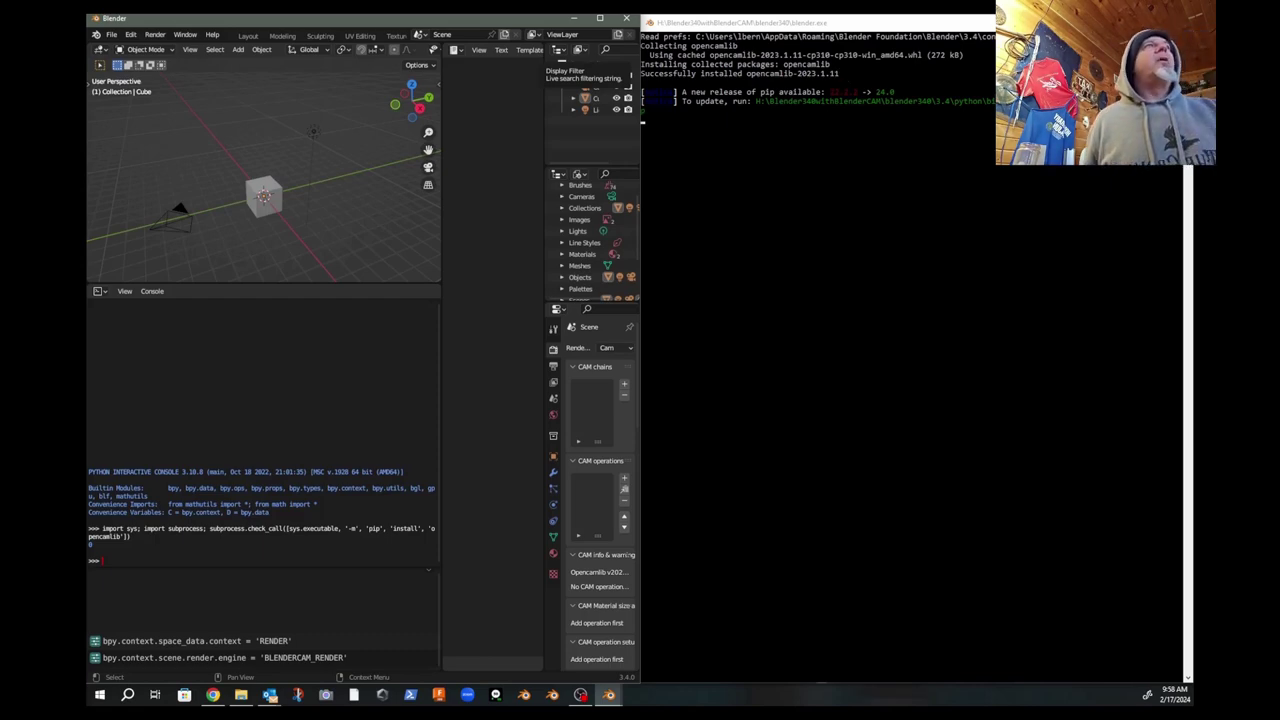
Step: Restore the Blender window, return to the Layout workspace and select the default cube
key(alt+Tab)
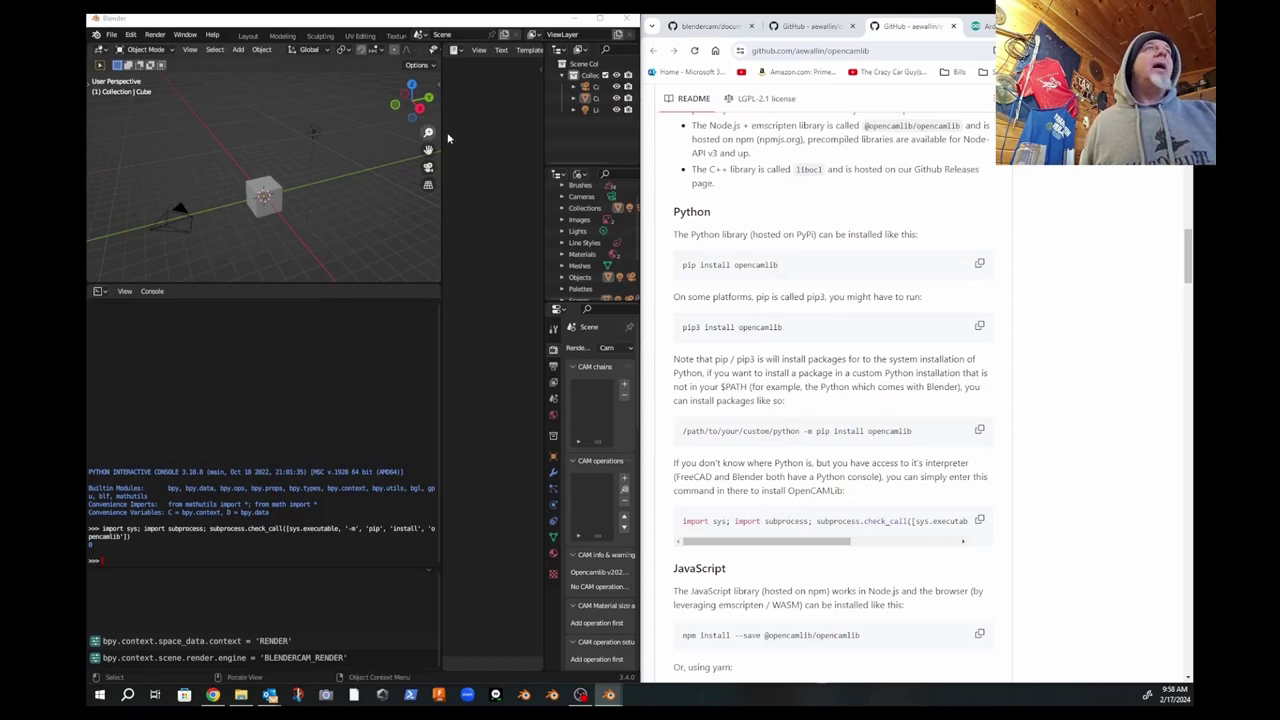
drag(468, 20, 742, 10)
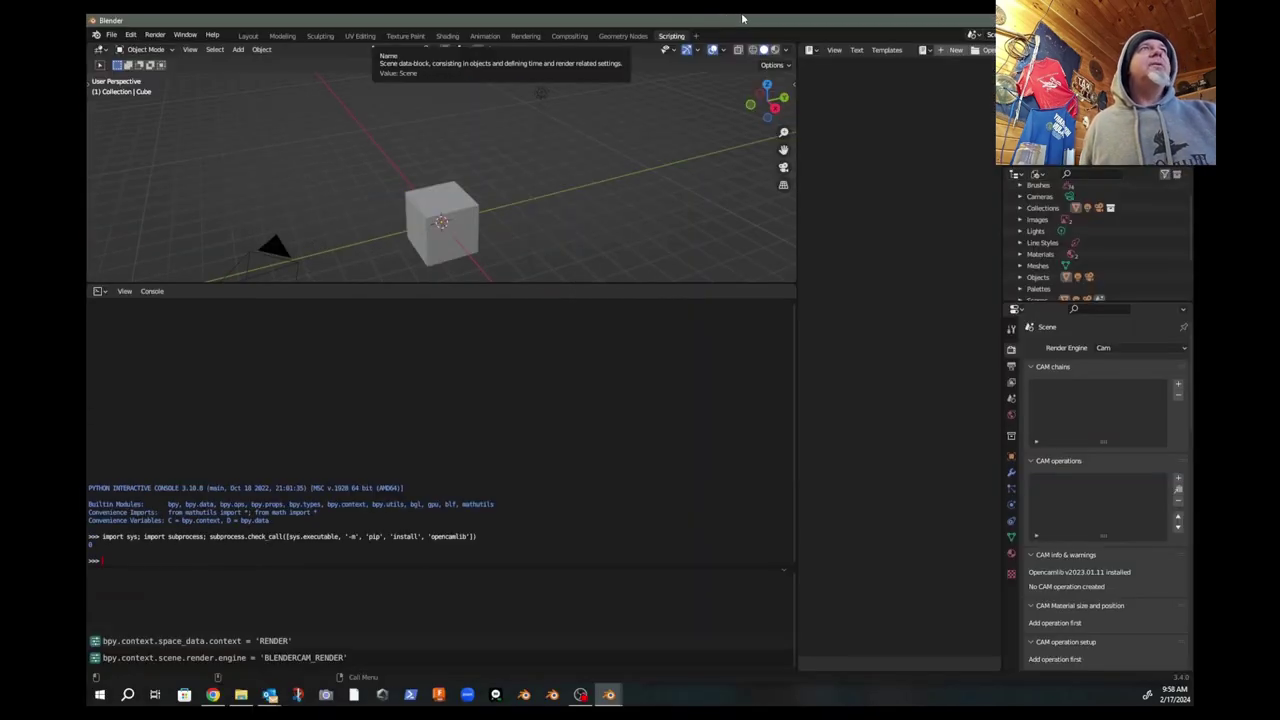
drag(794, 449, 285, 459)
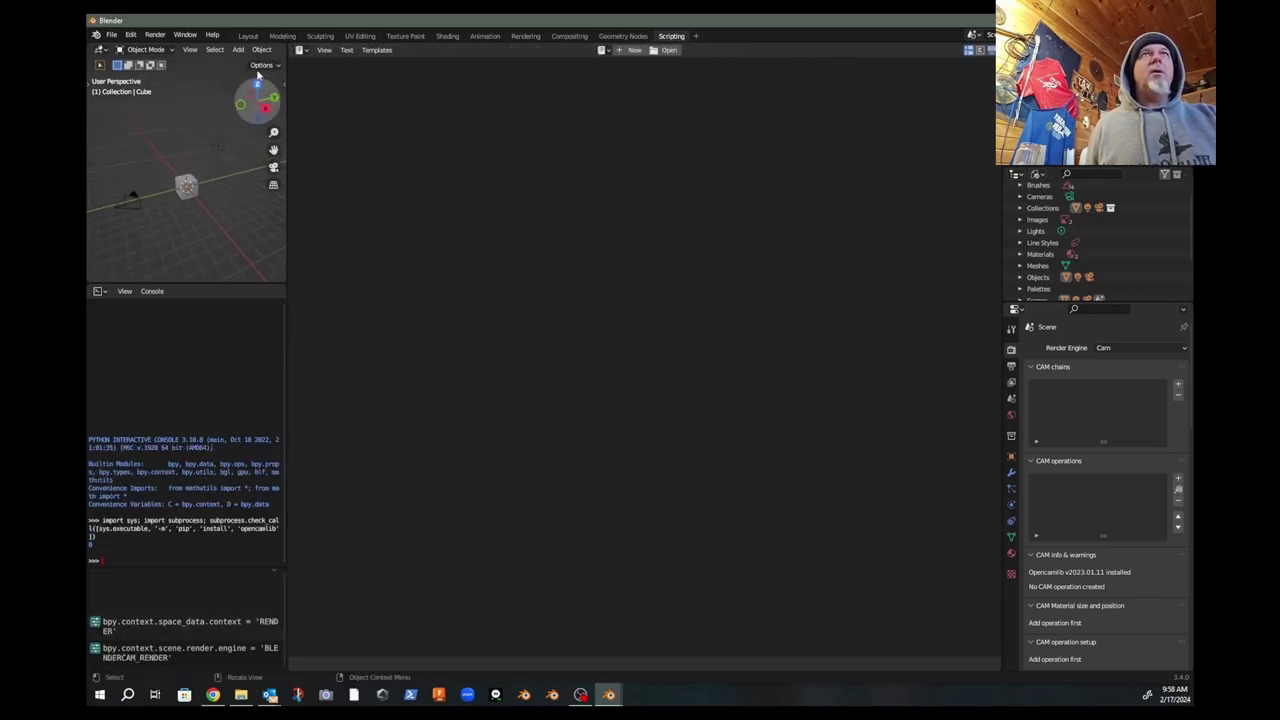
click(247, 36)
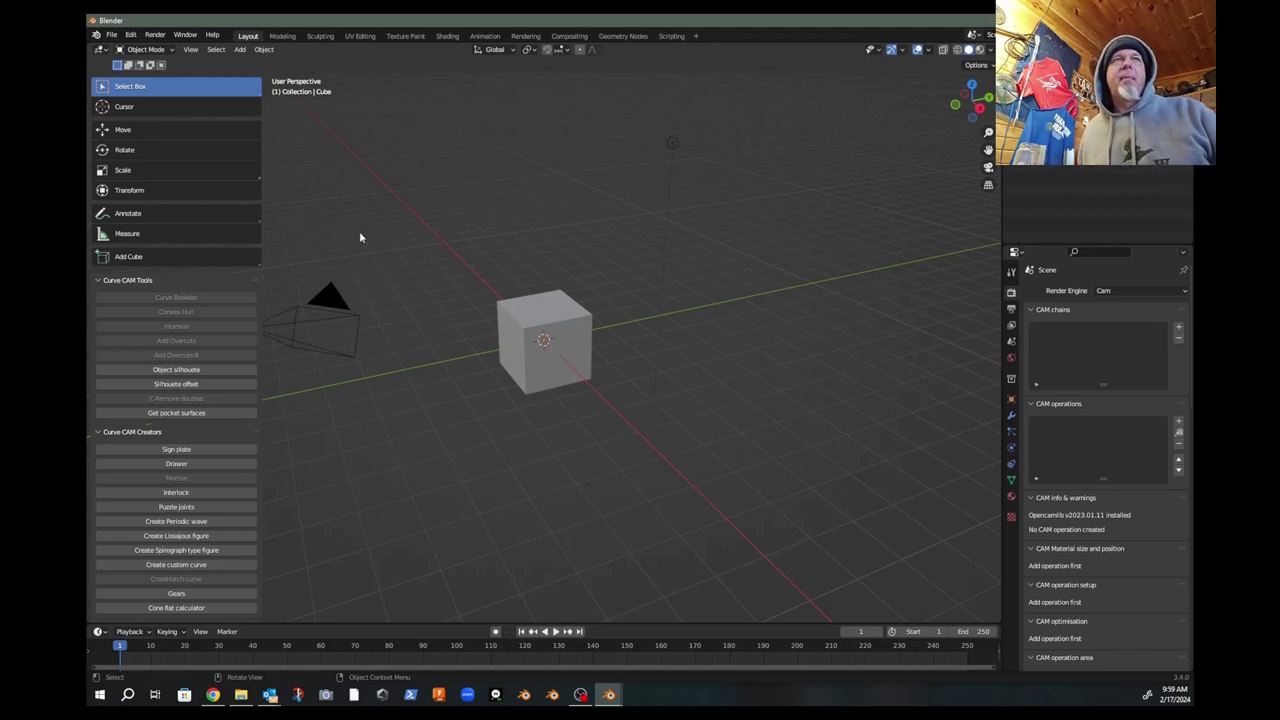
click(542, 315)
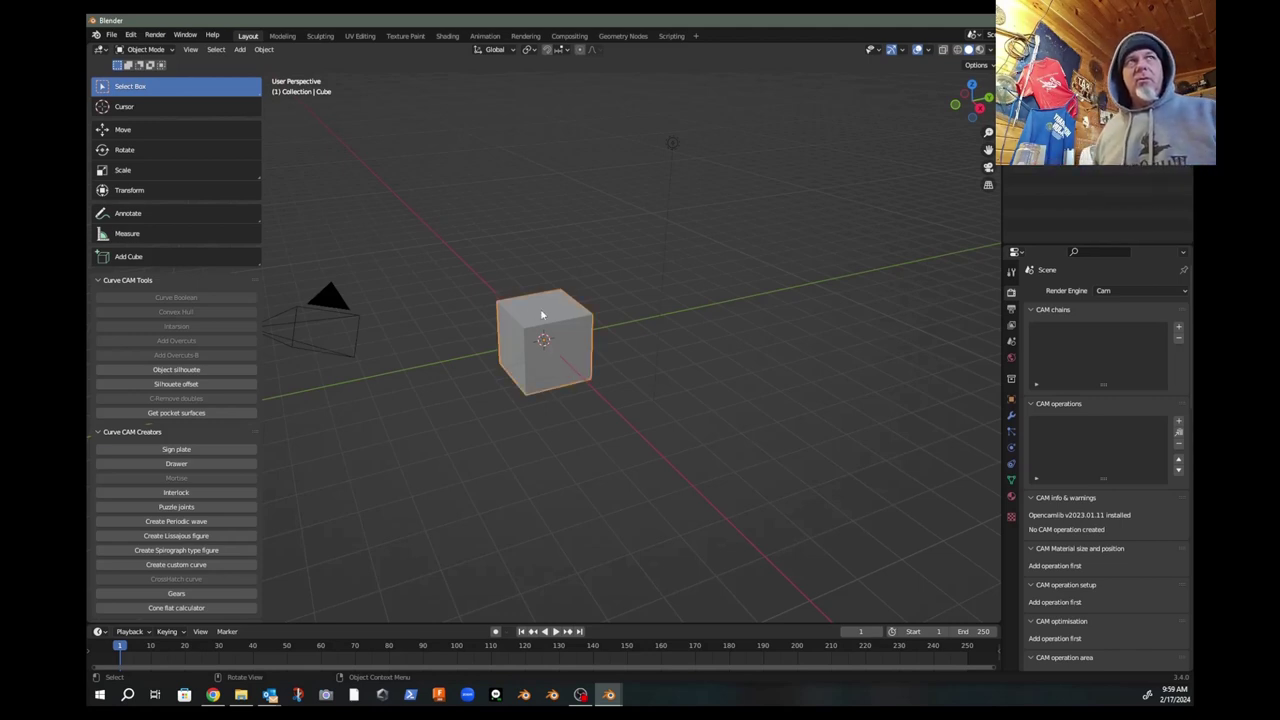
Step: Delete the default cube, camera and light from the scene
key(x)
click(542, 314)
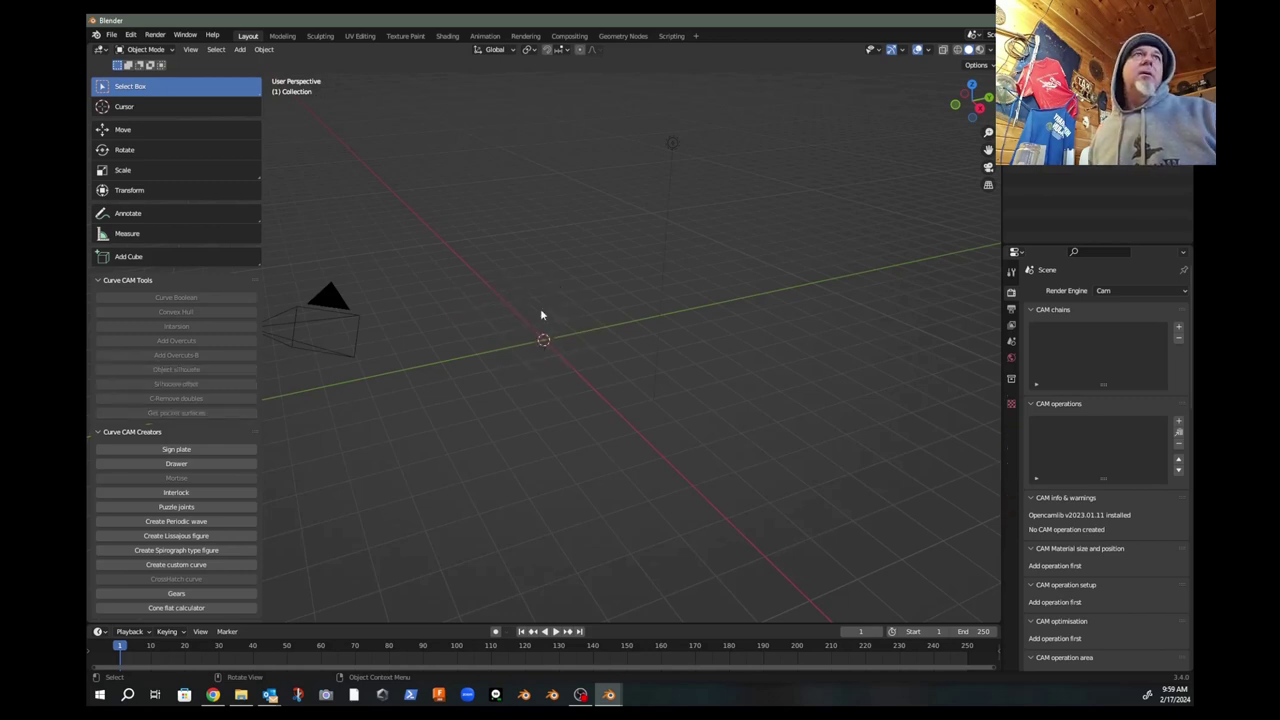
click(338, 326)
key(x)
click(338, 326)
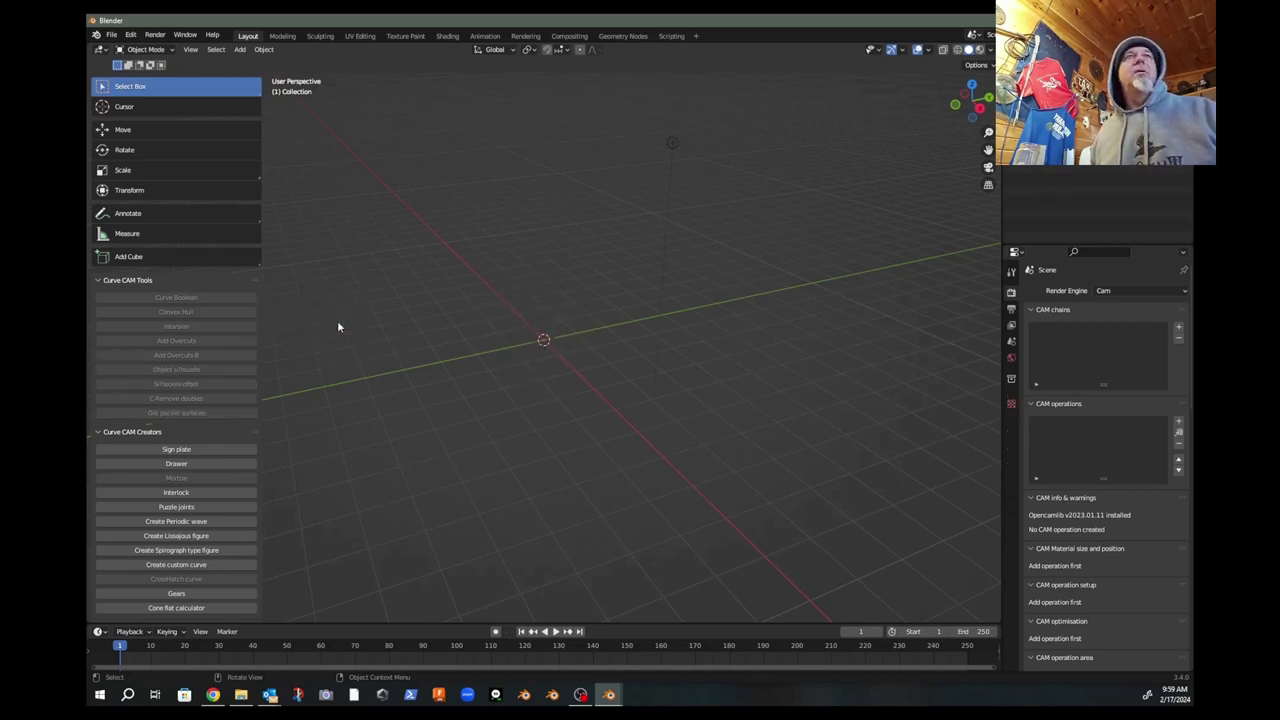
click(672, 142)
key(x)
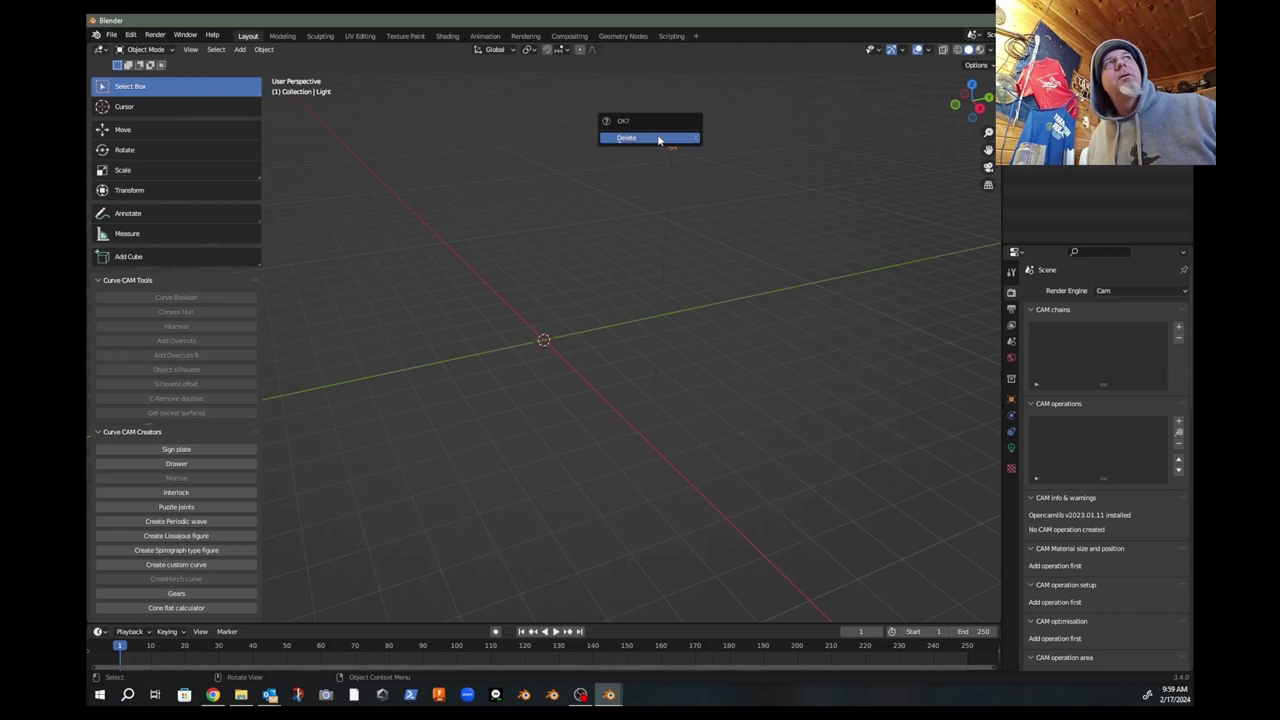
click(661, 137)
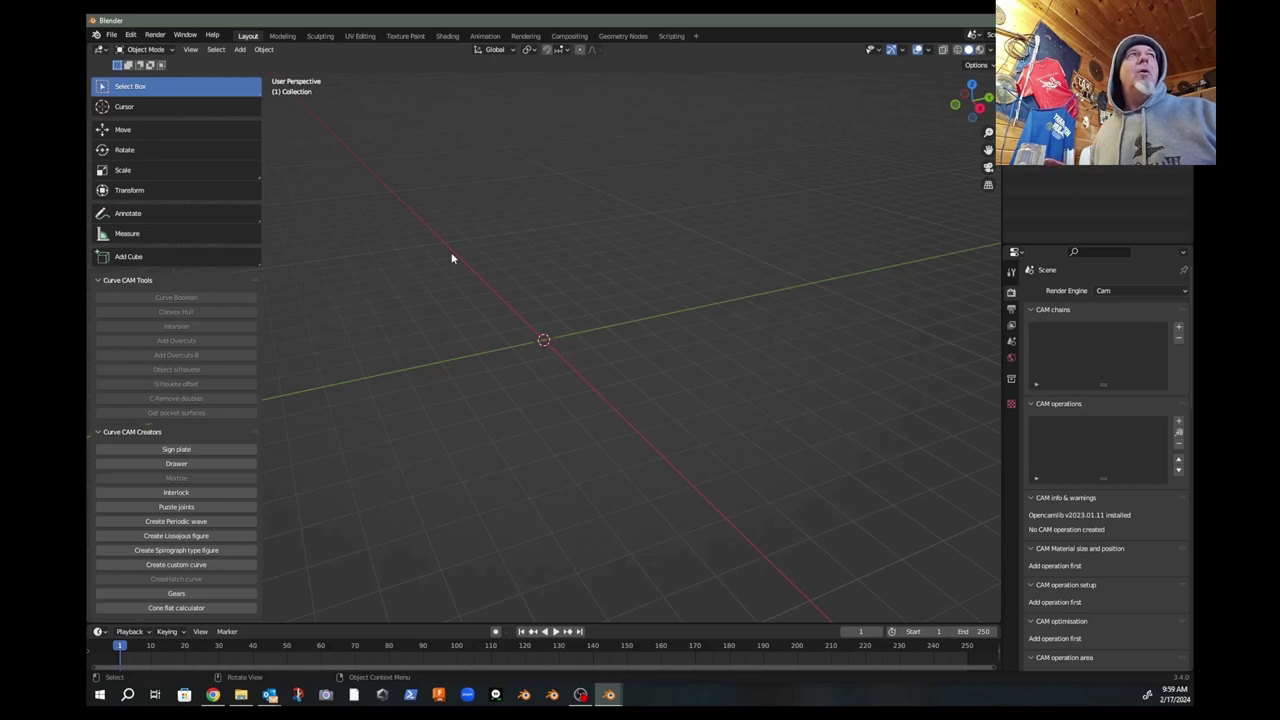
Step: Save the empty scene via File > Defaults > Save Startup File
click(115, 36)
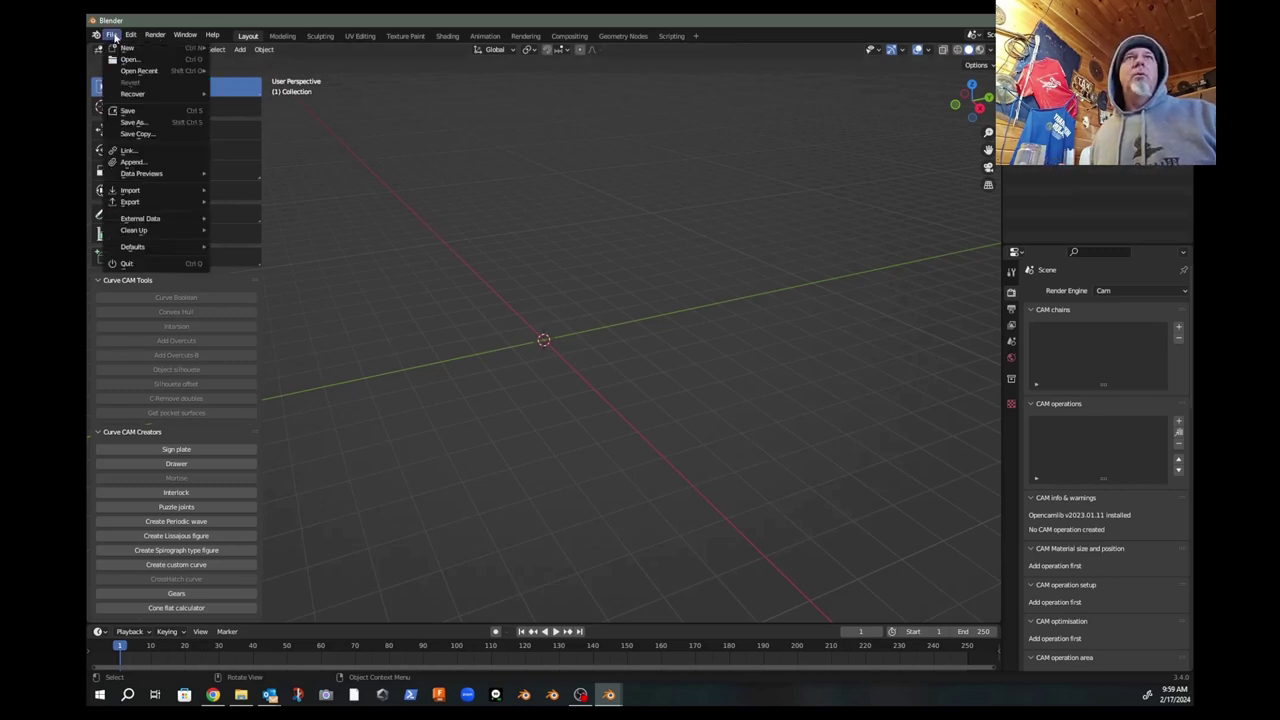
mouse_move(175, 252)
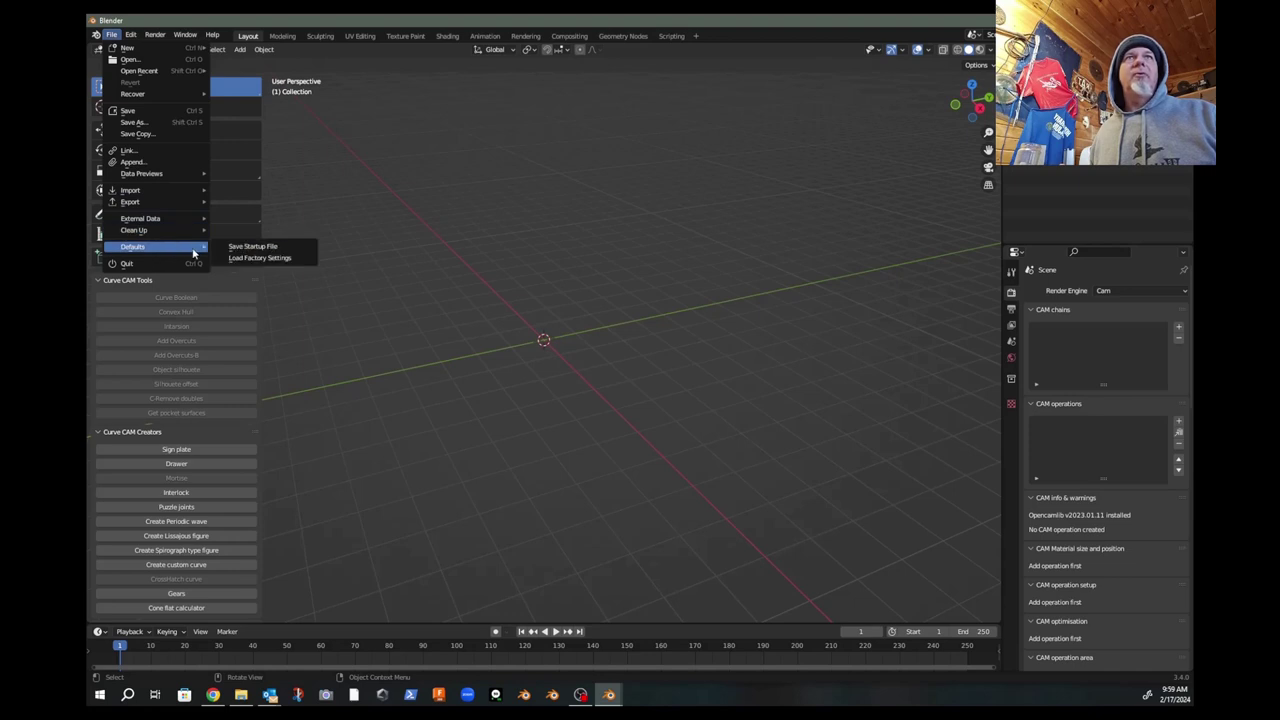
click(262, 247)
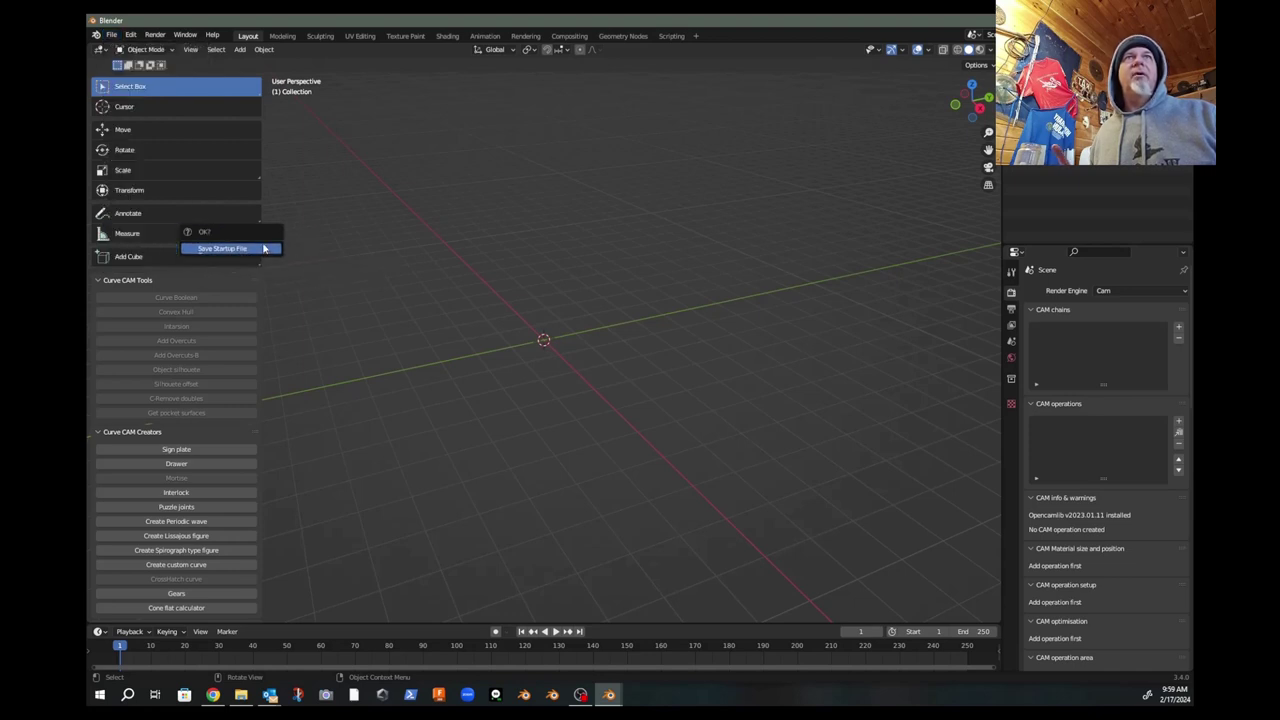
click(252, 251)
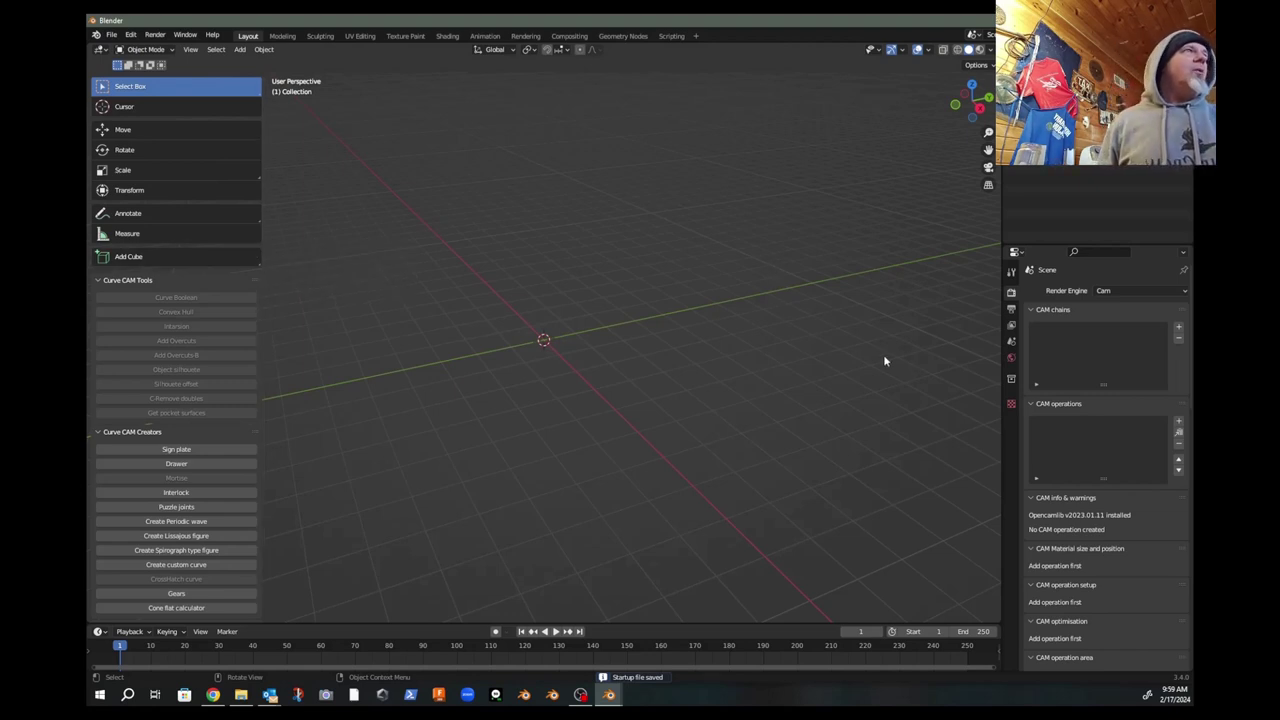
click(1011, 341)
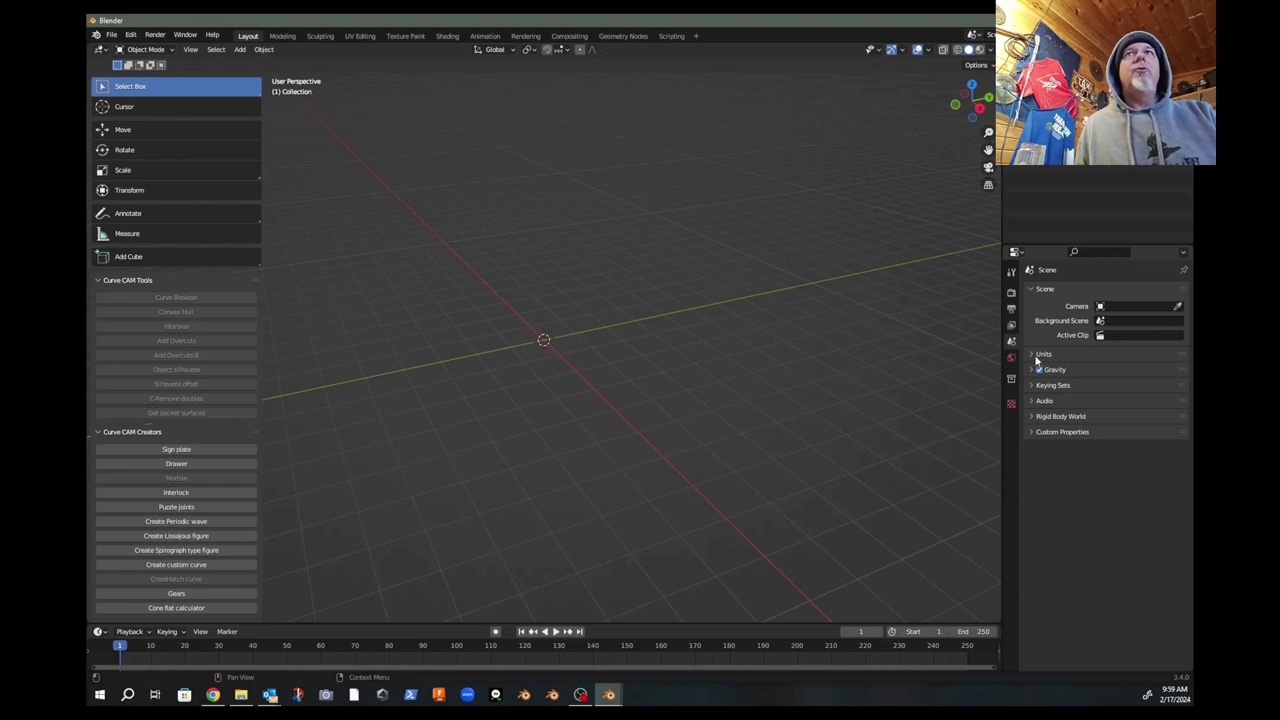
Step: Set Scene Units to the Imperial unit system with Length in Inches
click(1037, 357)
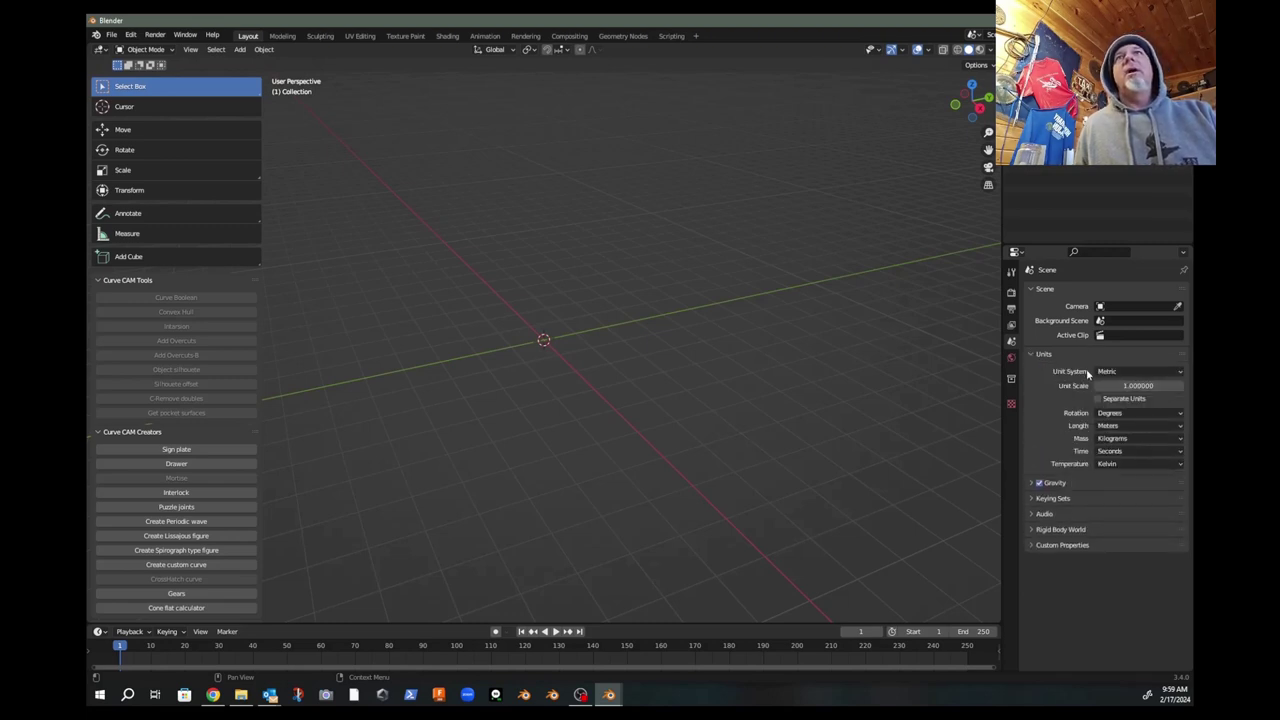
click(1121, 375)
click(1113, 414)
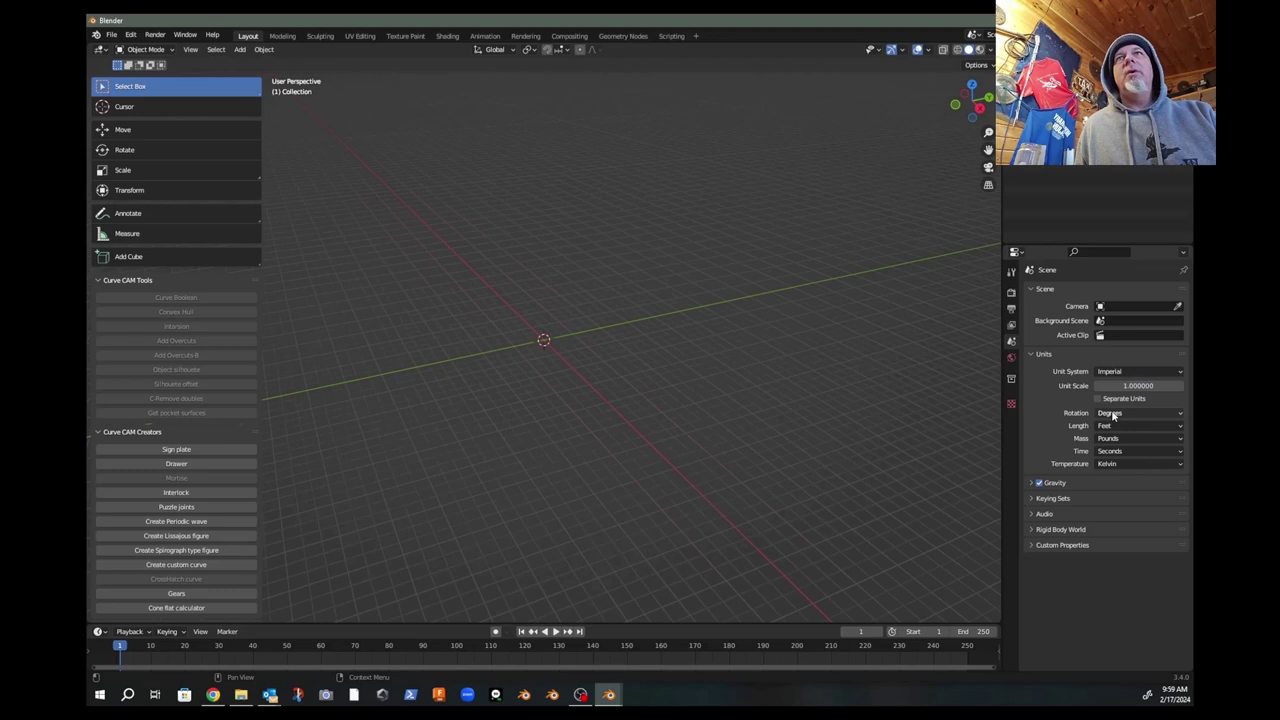
click(1109, 427)
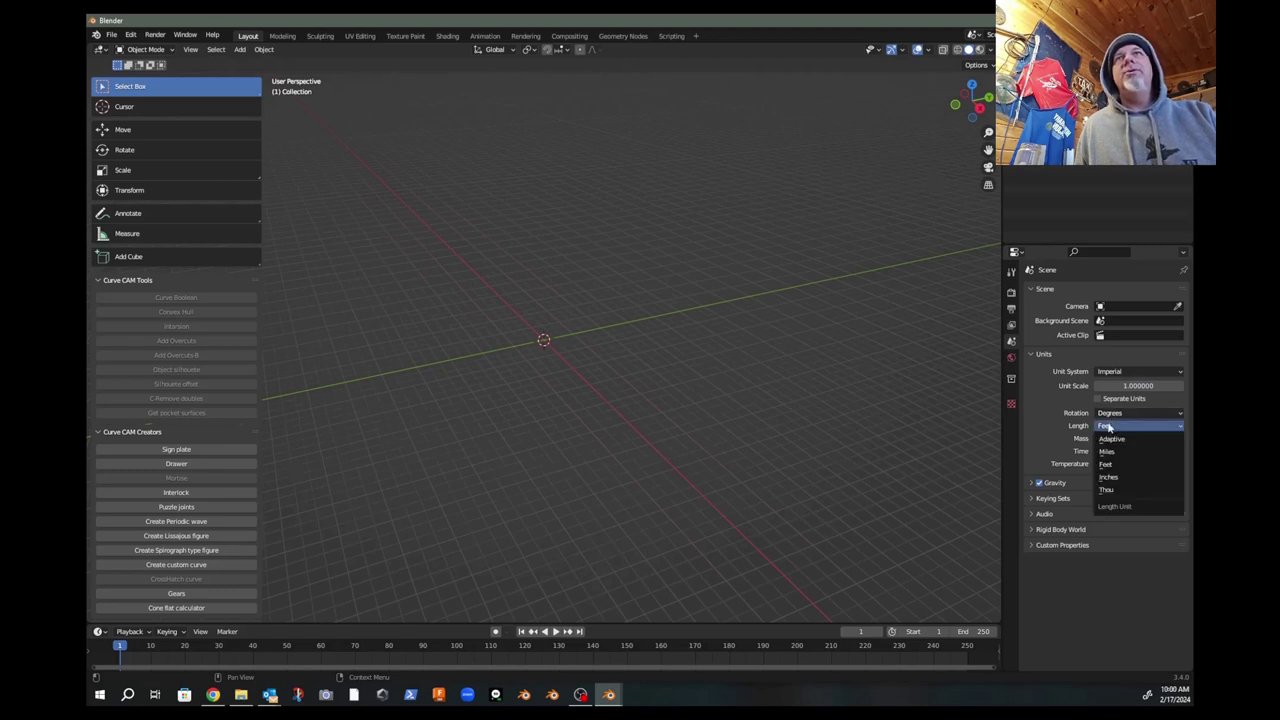
click(1112, 476)
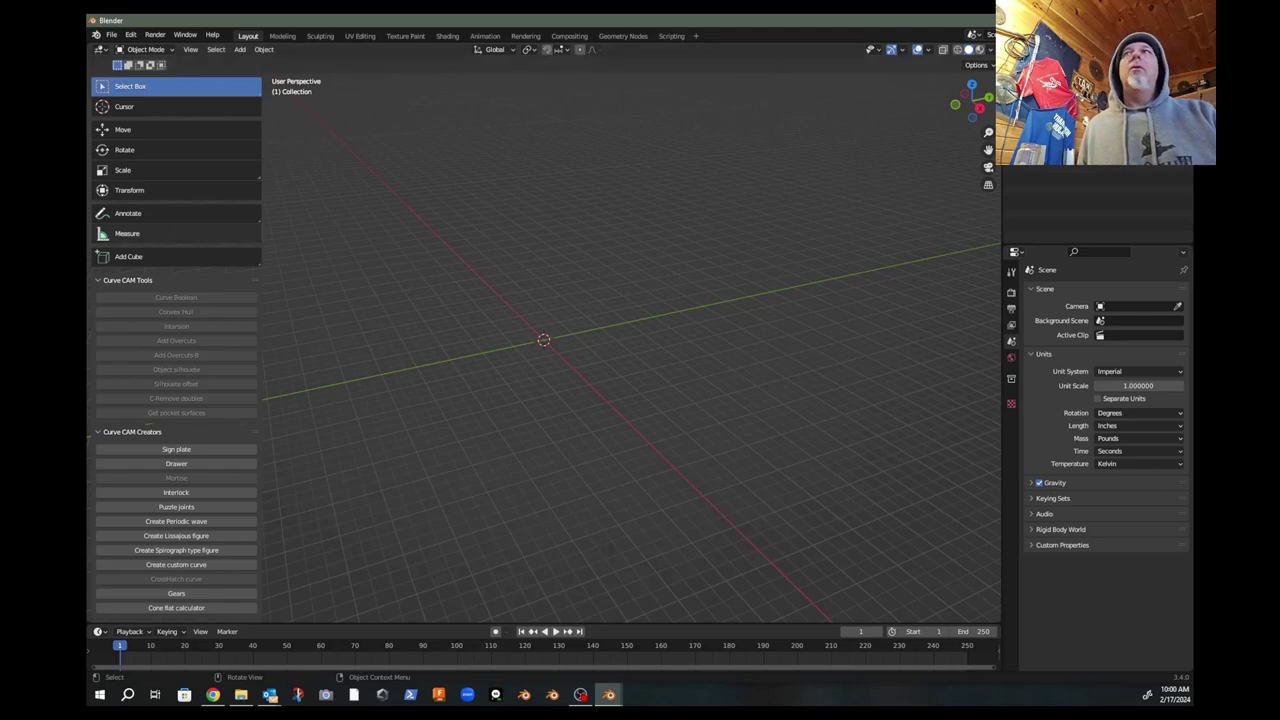
click(1010, 292)
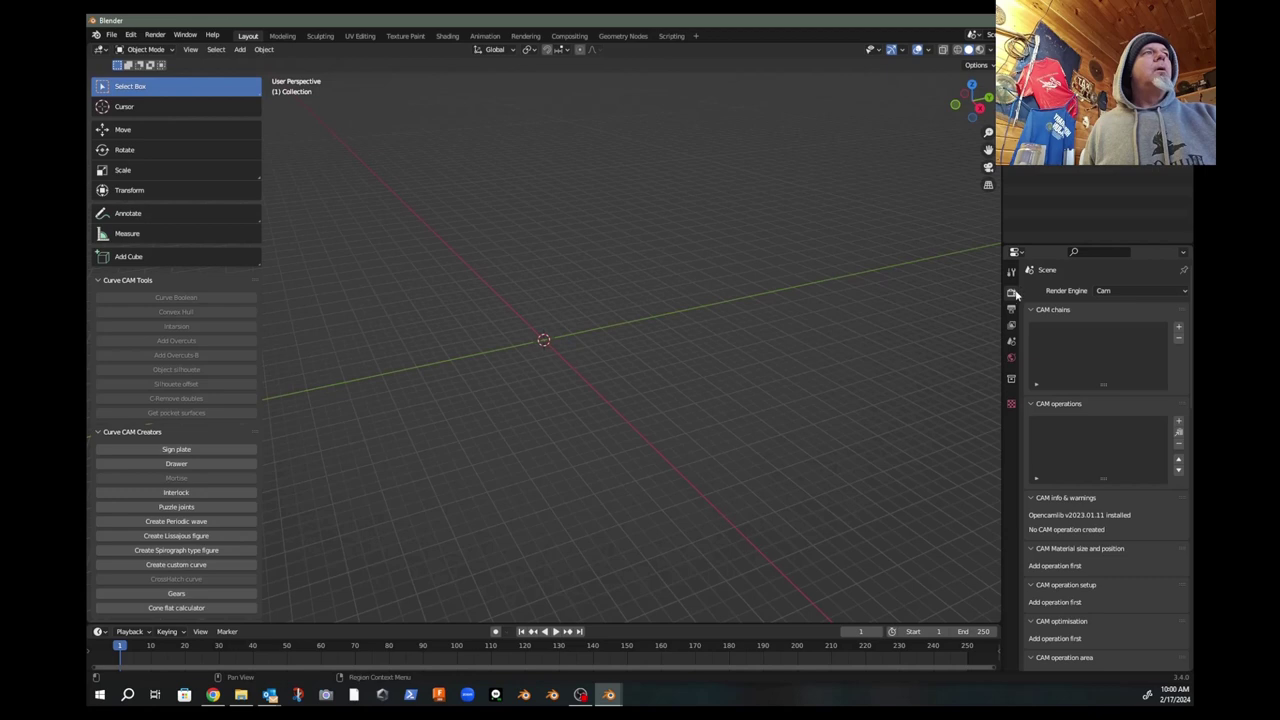
Step: Collapse the CAM info, material, operation, movement, feedrate, cutter, g-code and machine panels
click(1033, 497)
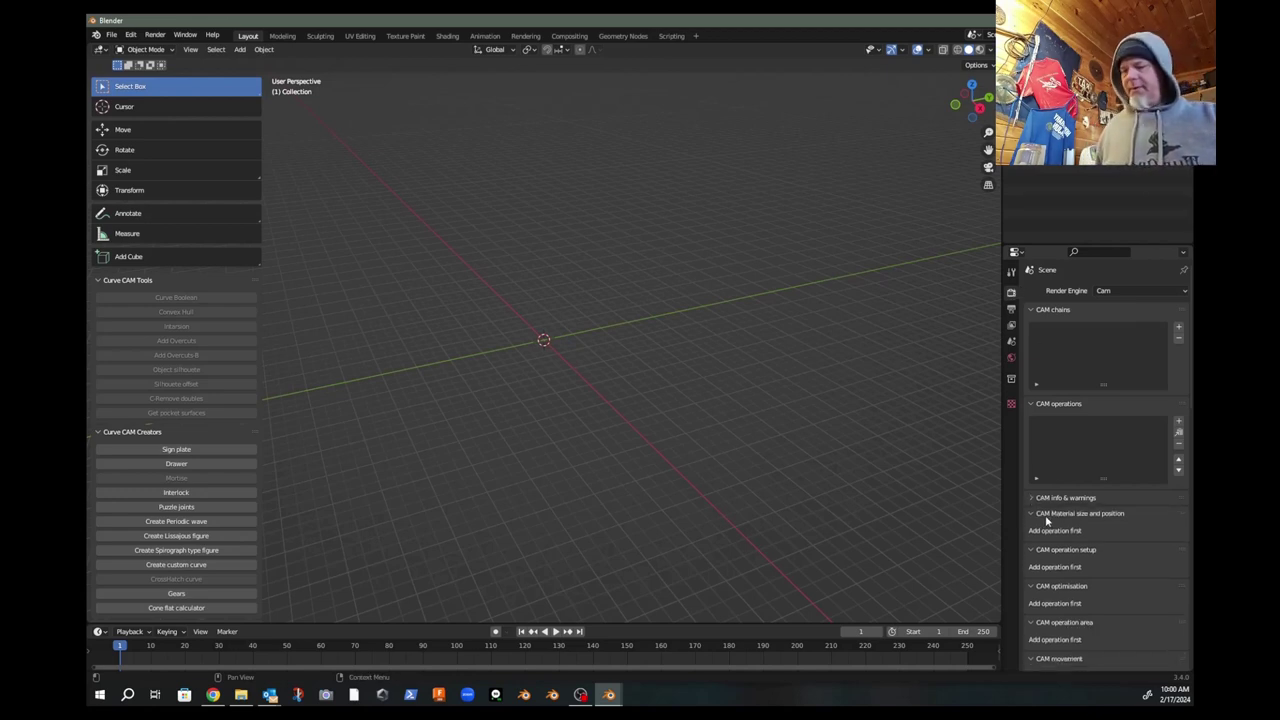
click(1047, 516)
click(1050, 529)
click(1051, 544)
click(1055, 561)
click(1058, 576)
click(1058, 591)
click(1057, 607)
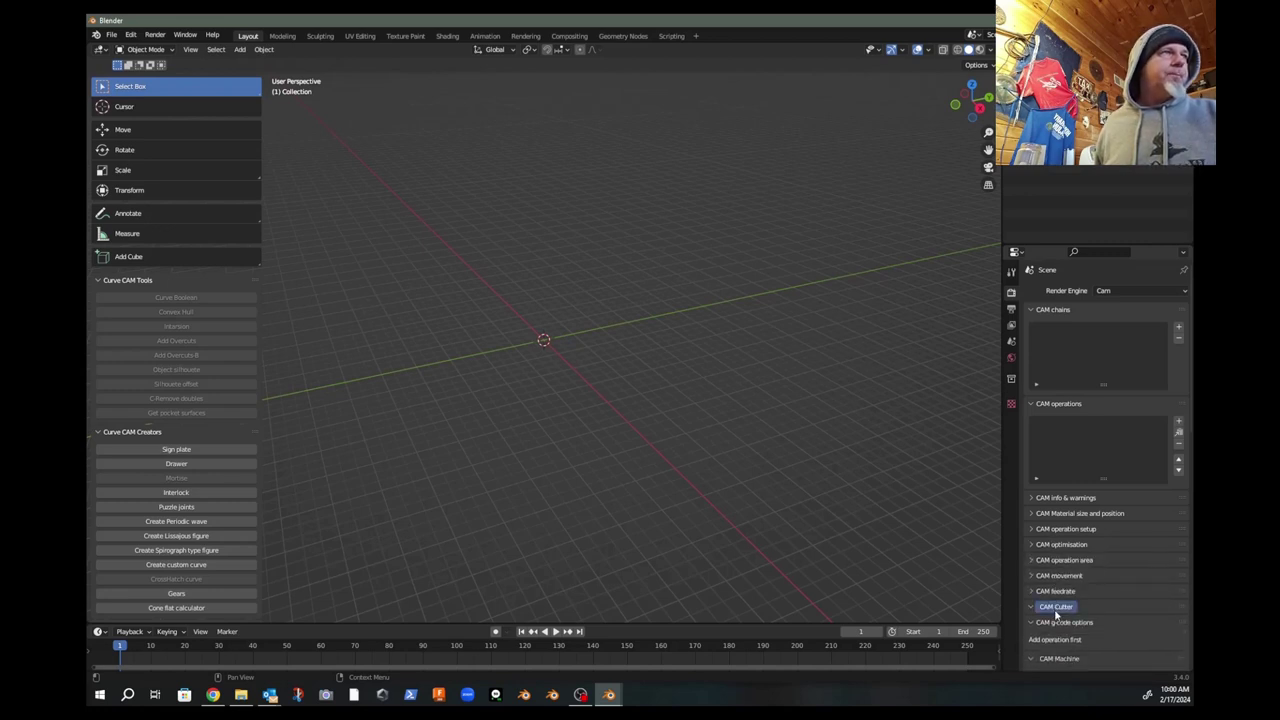
click(1057, 622)
click(1052, 650)
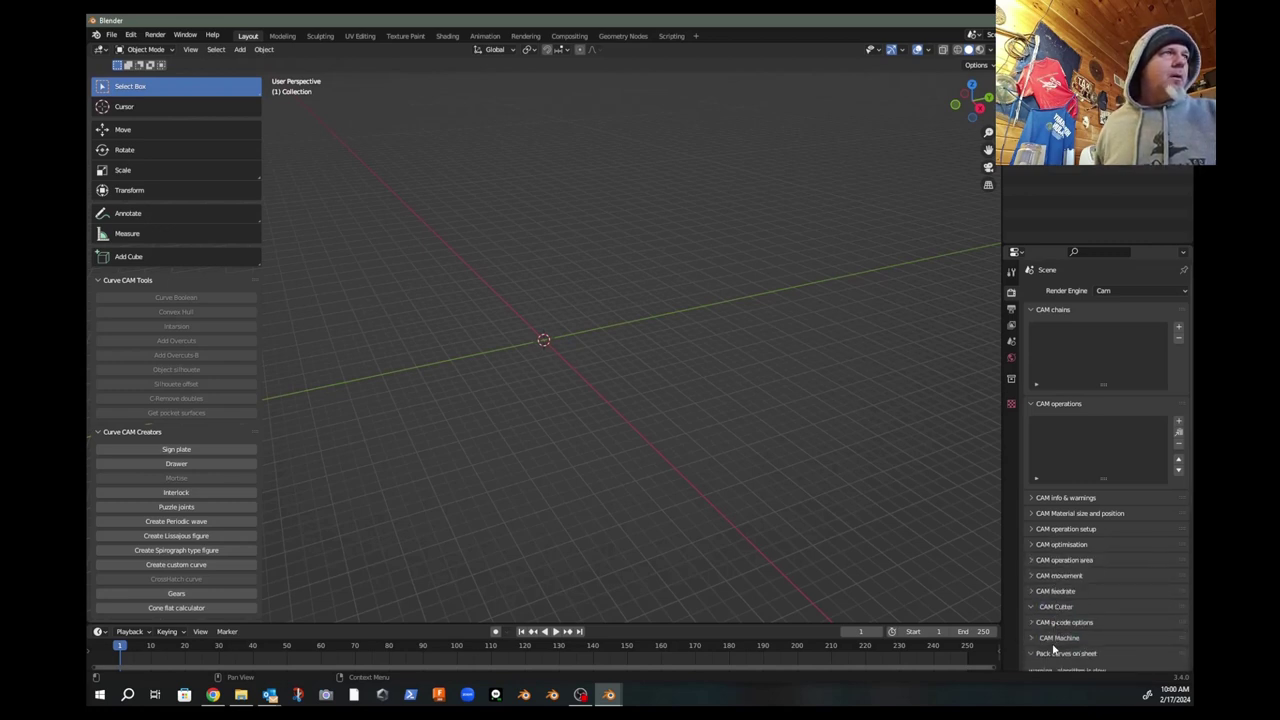
scroll(1074, 537, down, 4)
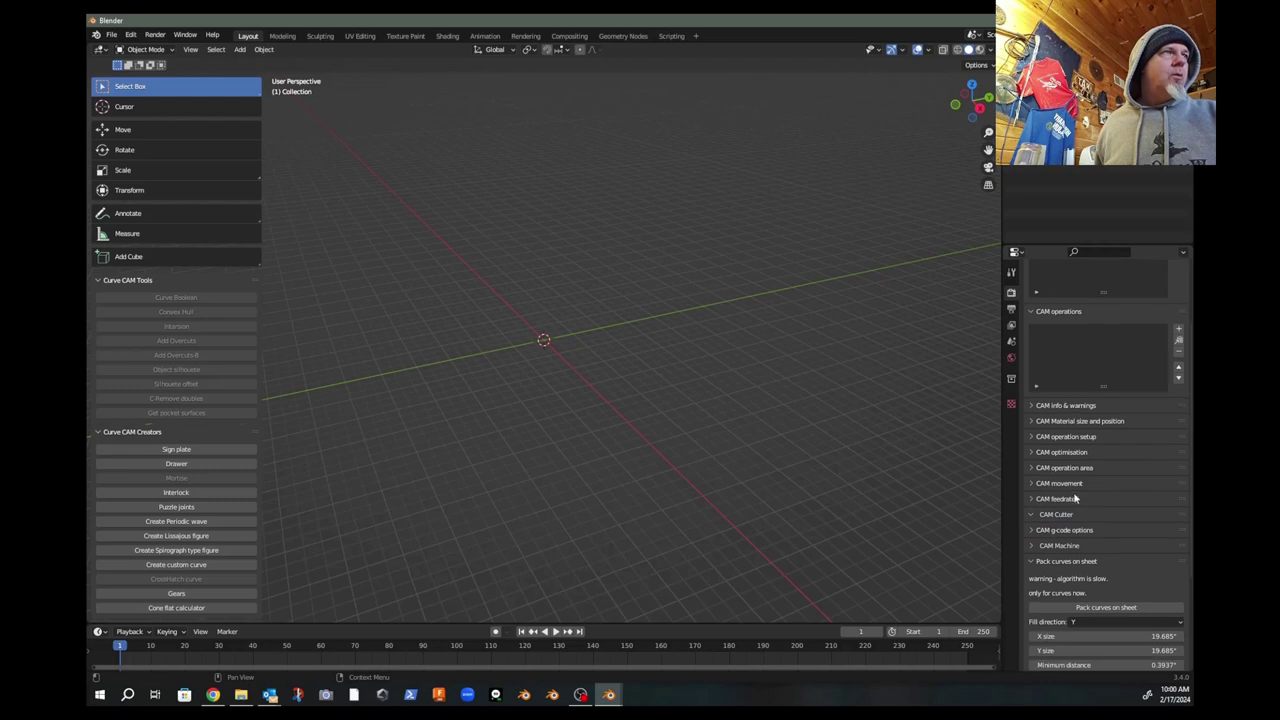
Step: Hide Pack curves on sheet and Slice model, then show CAM Machine's work area settings
click(1059, 563)
click(1060, 585)
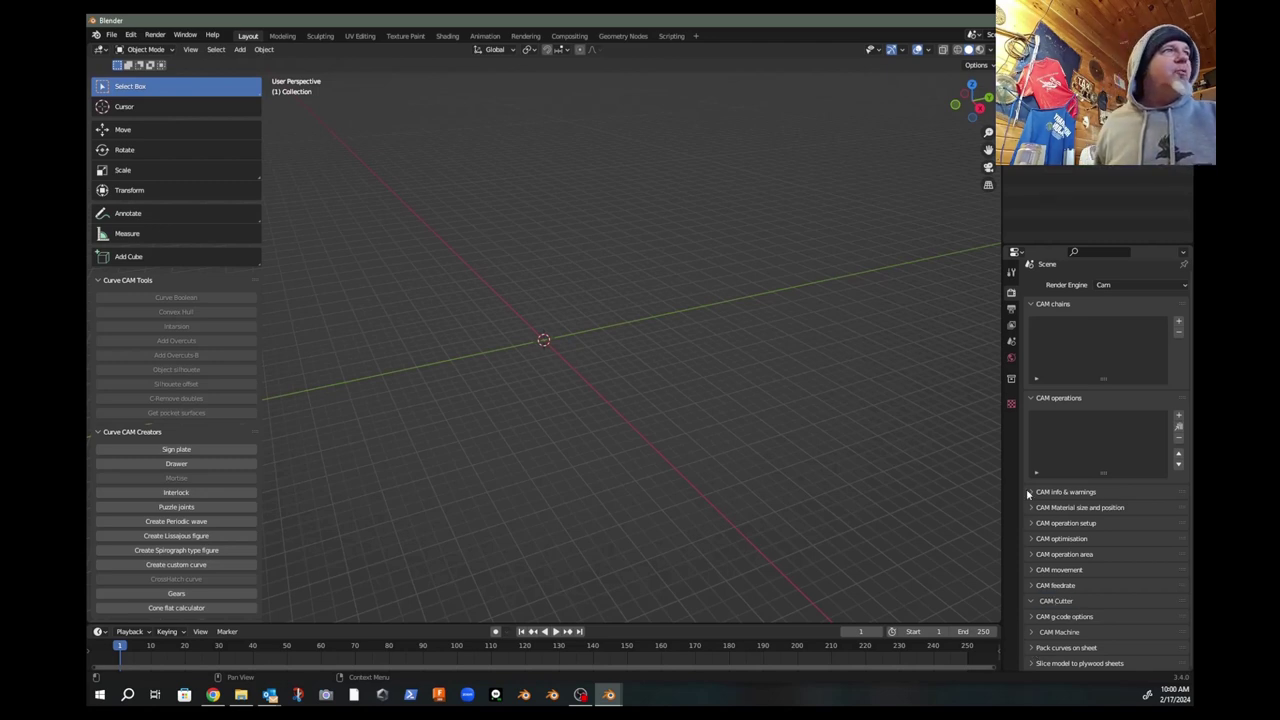
click(1033, 633)
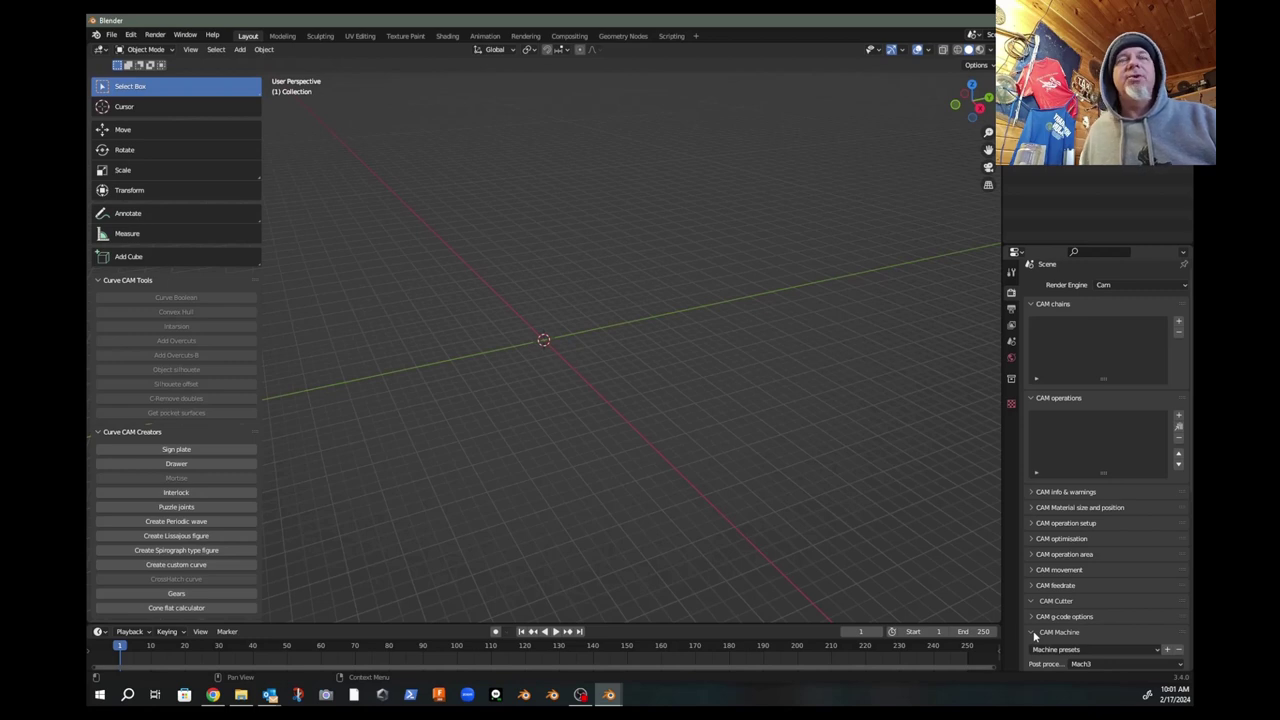
scroll(1035, 620, down, 8)
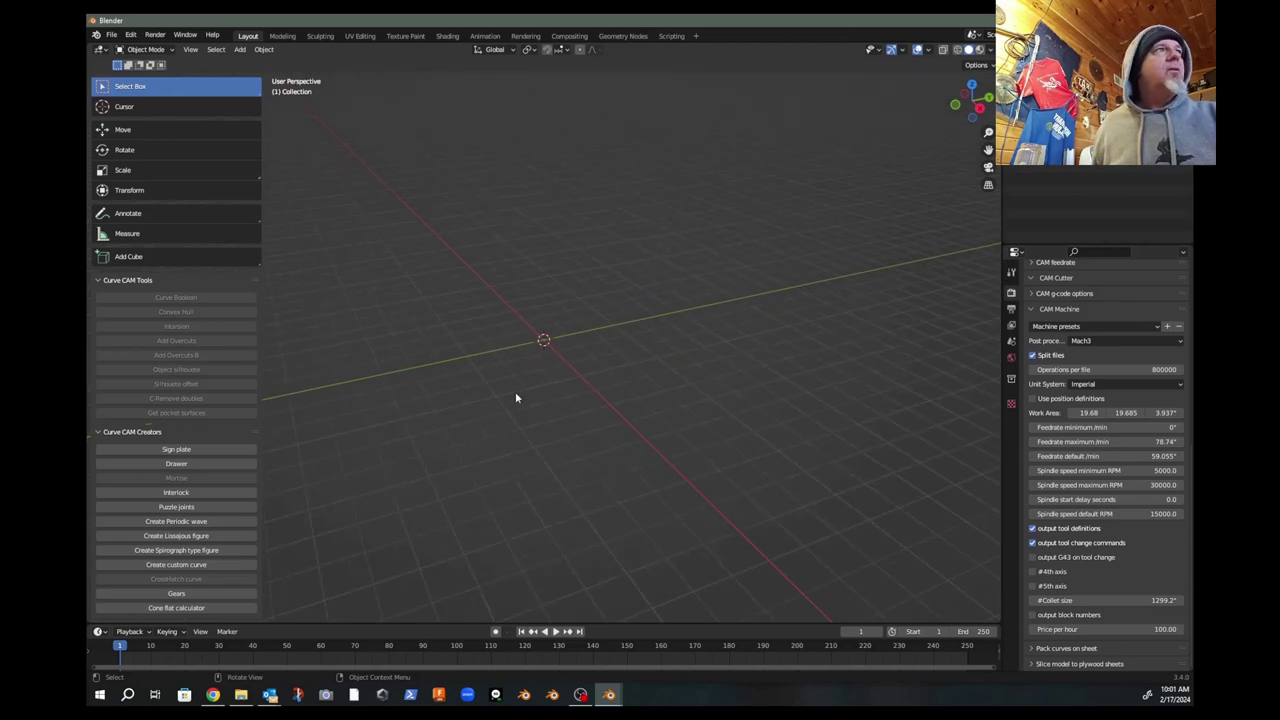
scroll(1124, 412, up, 2)
scroll(1123, 410, up, 1)
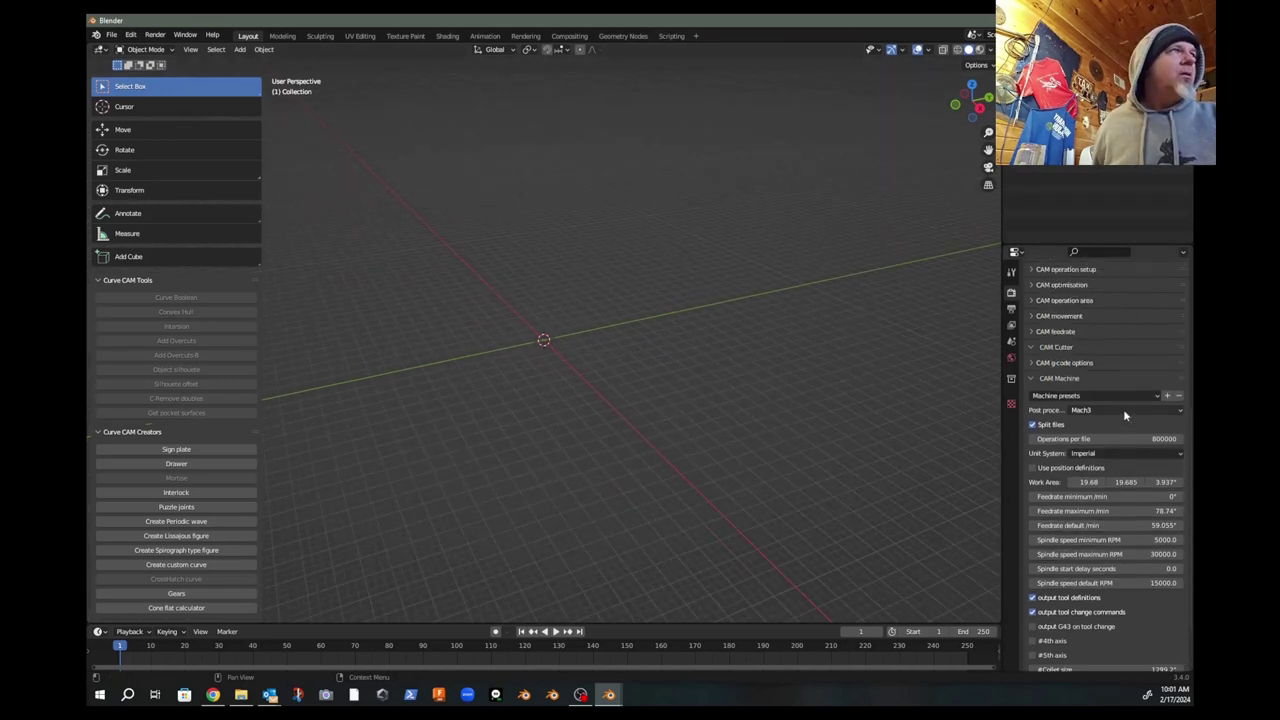
click(1088, 482)
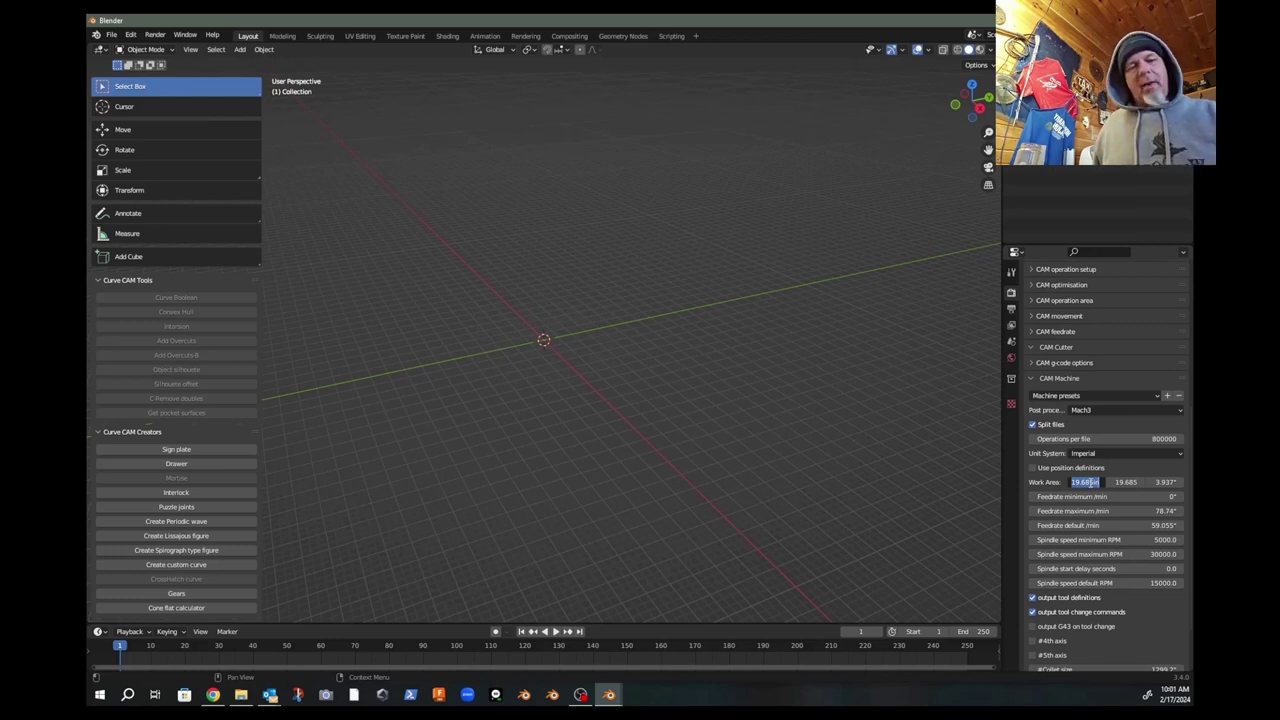
Step: Enter work area X 118, Y 52 and Z 3, then show the Scene properties
text(118)
key(Tab)
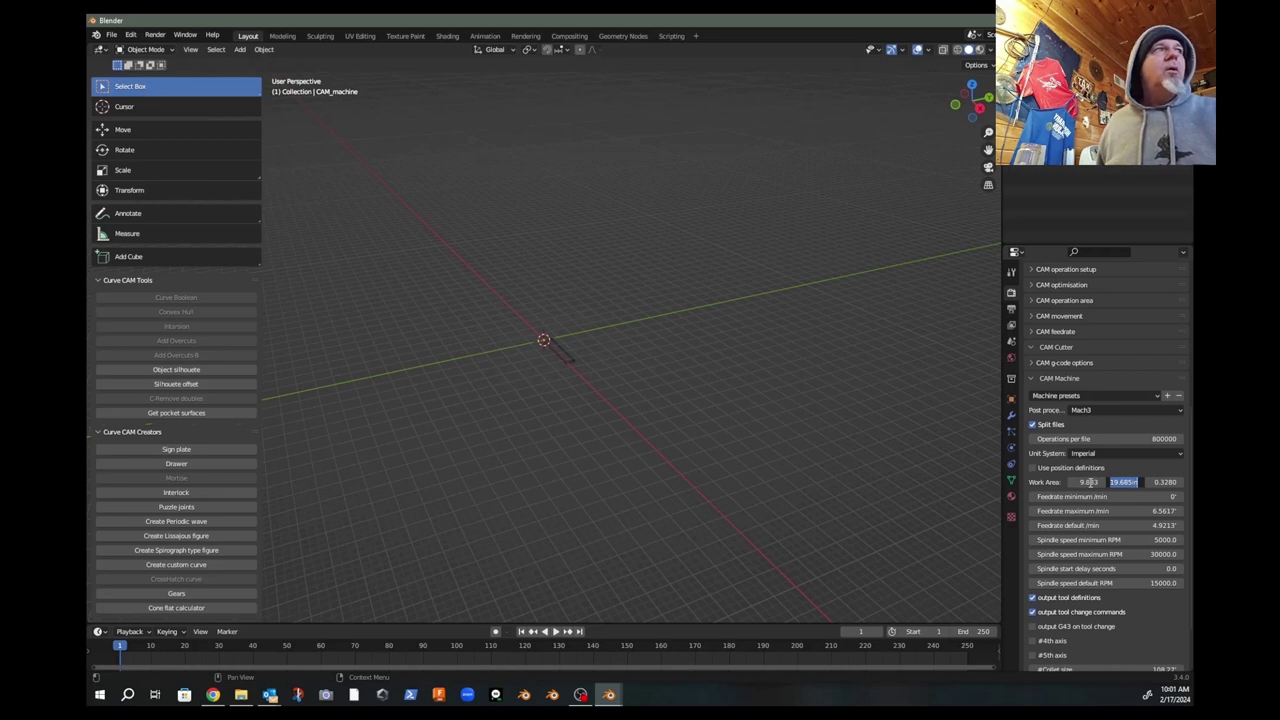
text(52)
key(Tab)
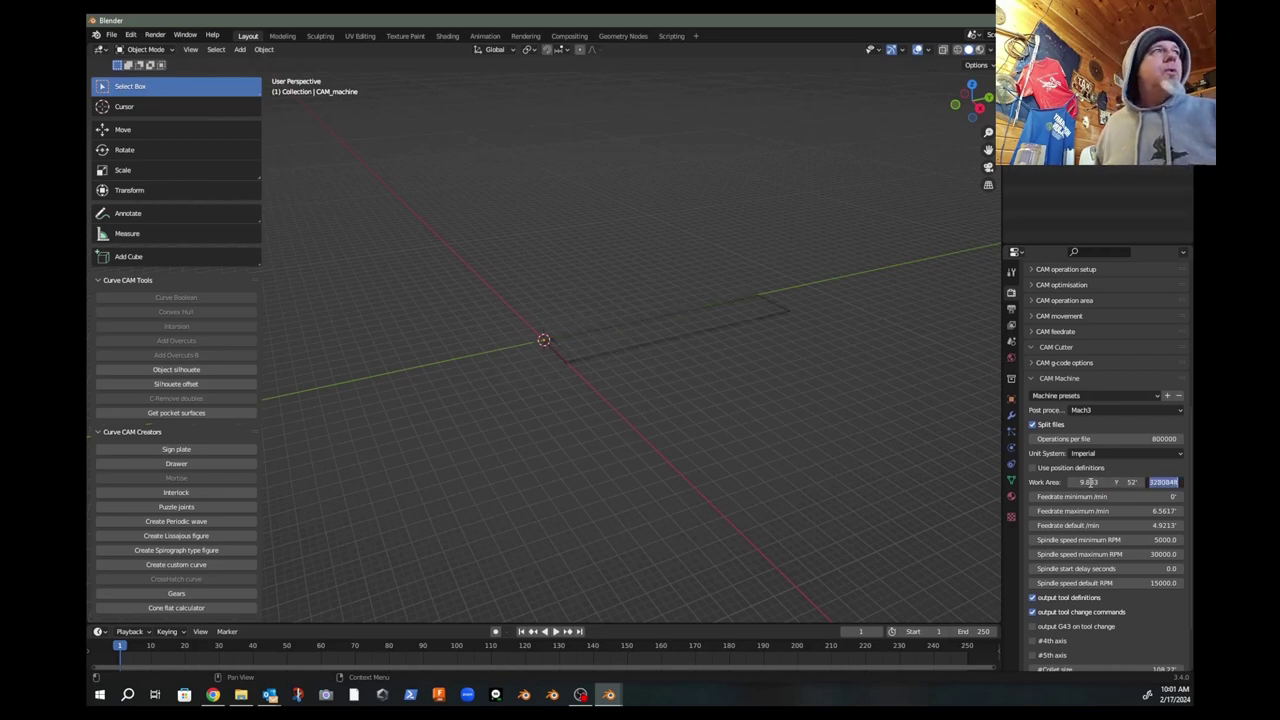
text(3)
key(Return)
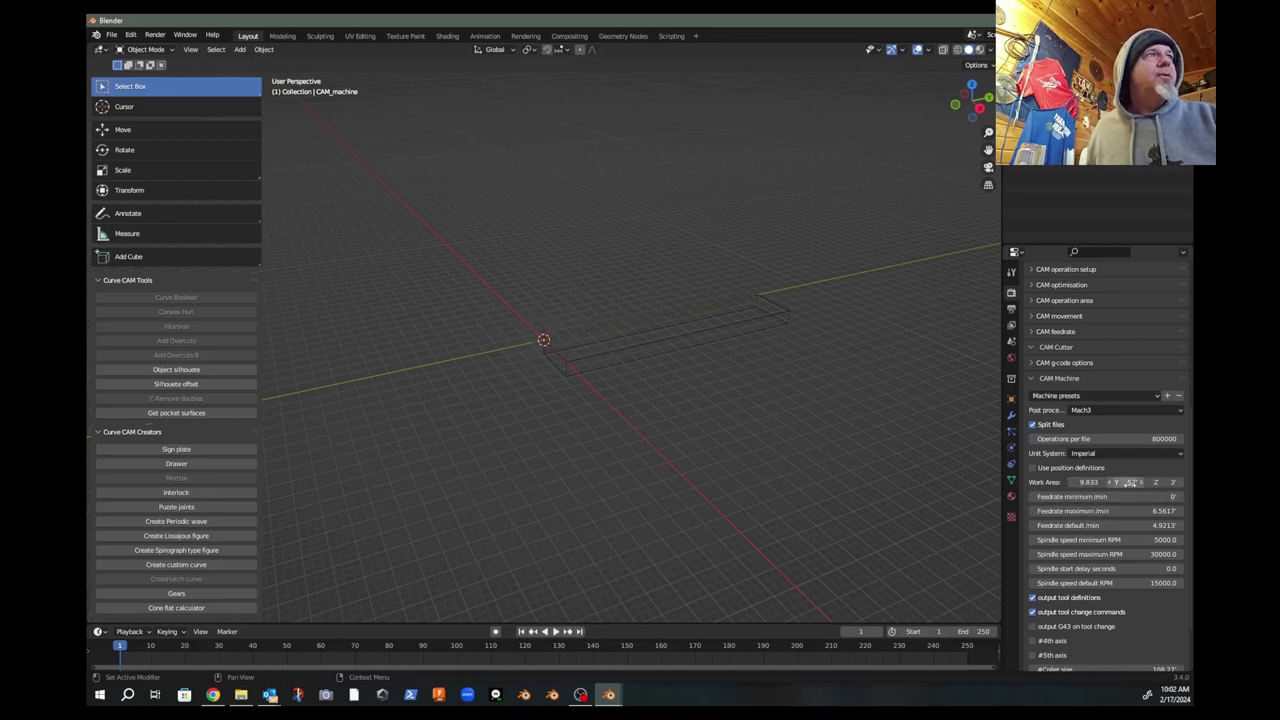
click(1011, 343)
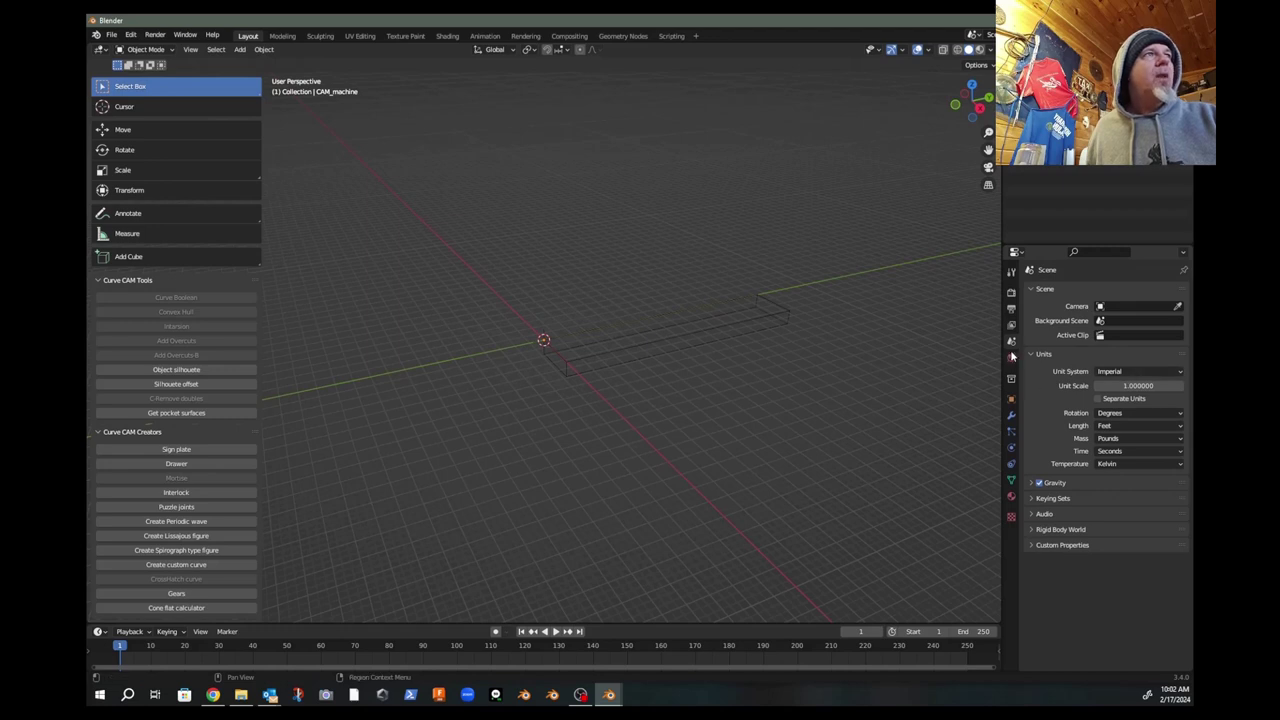
Step: Change the scene's length unit to Inches
click(1116, 428)
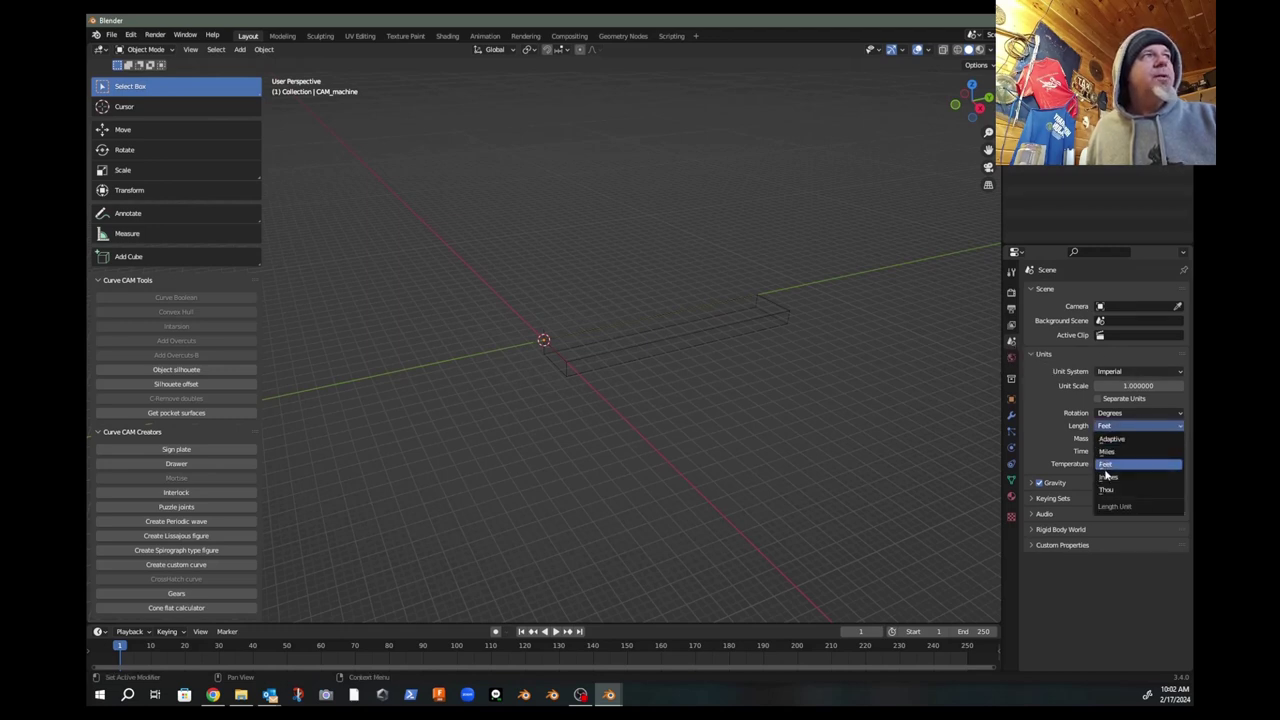
click(1111, 478)
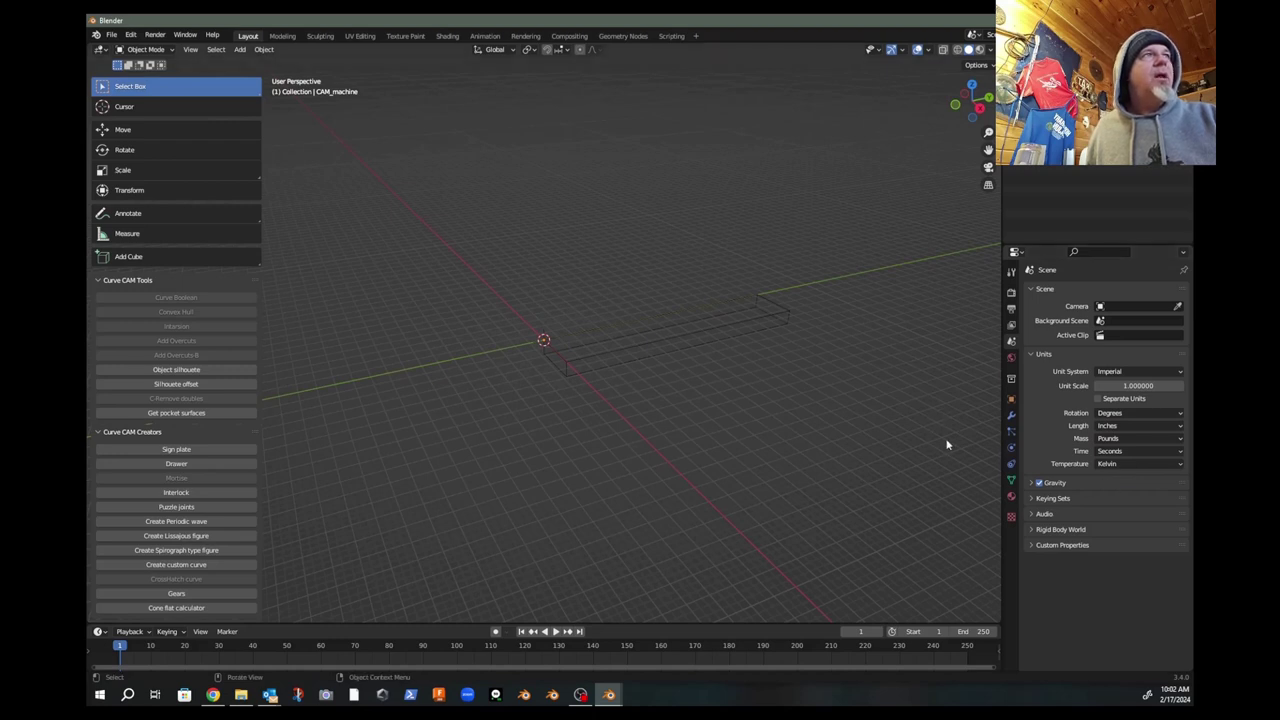
click(1010, 298)
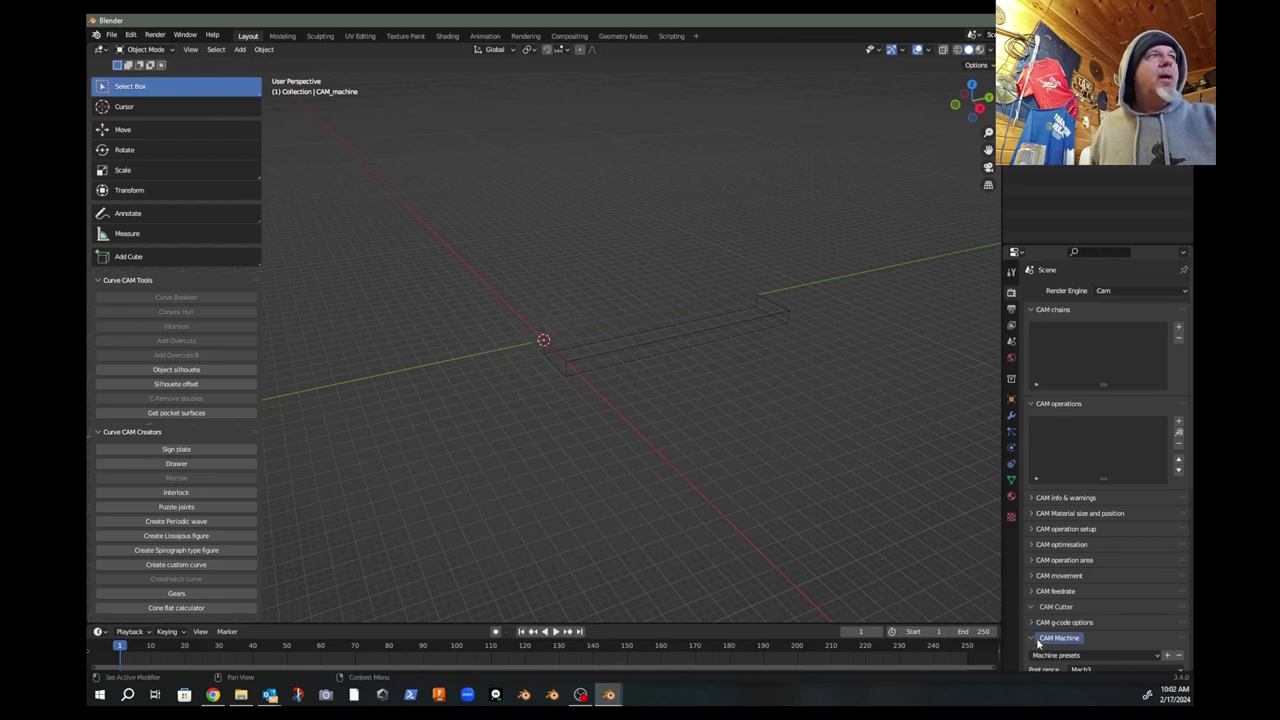
Step: Re-enter the CAM Machine work area as Y 52 and Z 3 inches
click(1082, 638)
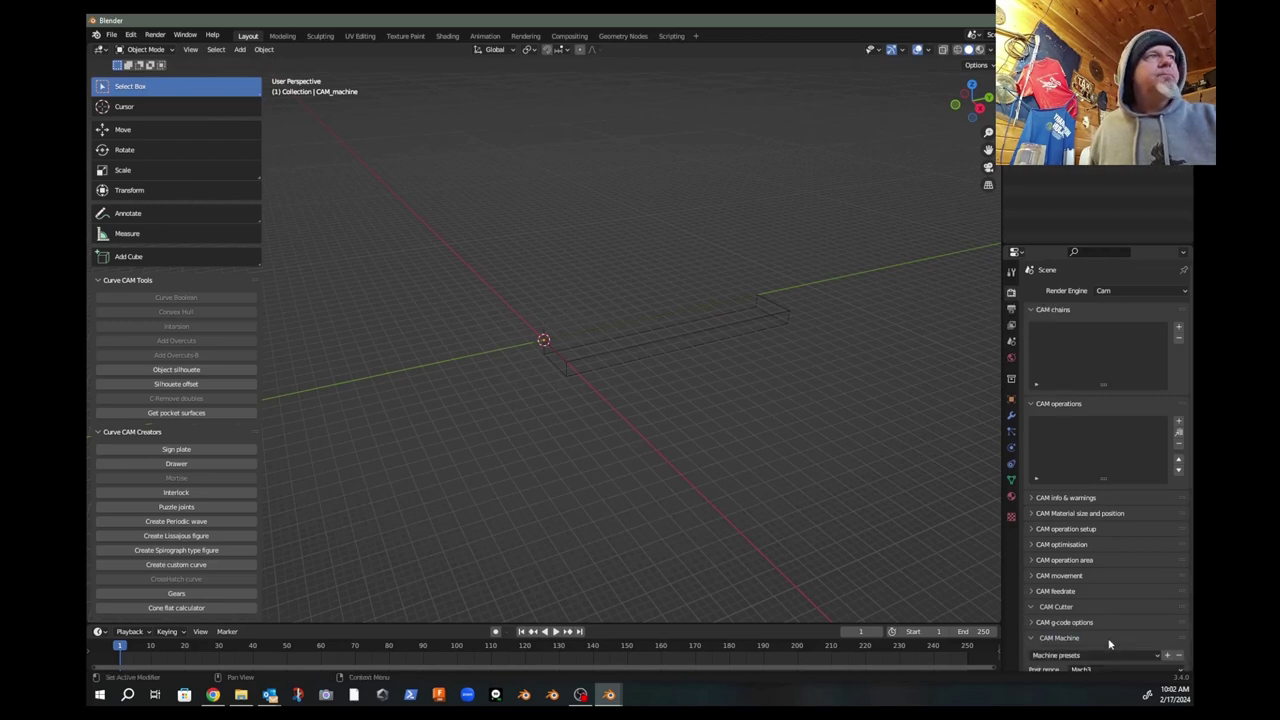
click(1108, 641)
scroll(1108, 636, down, 5)
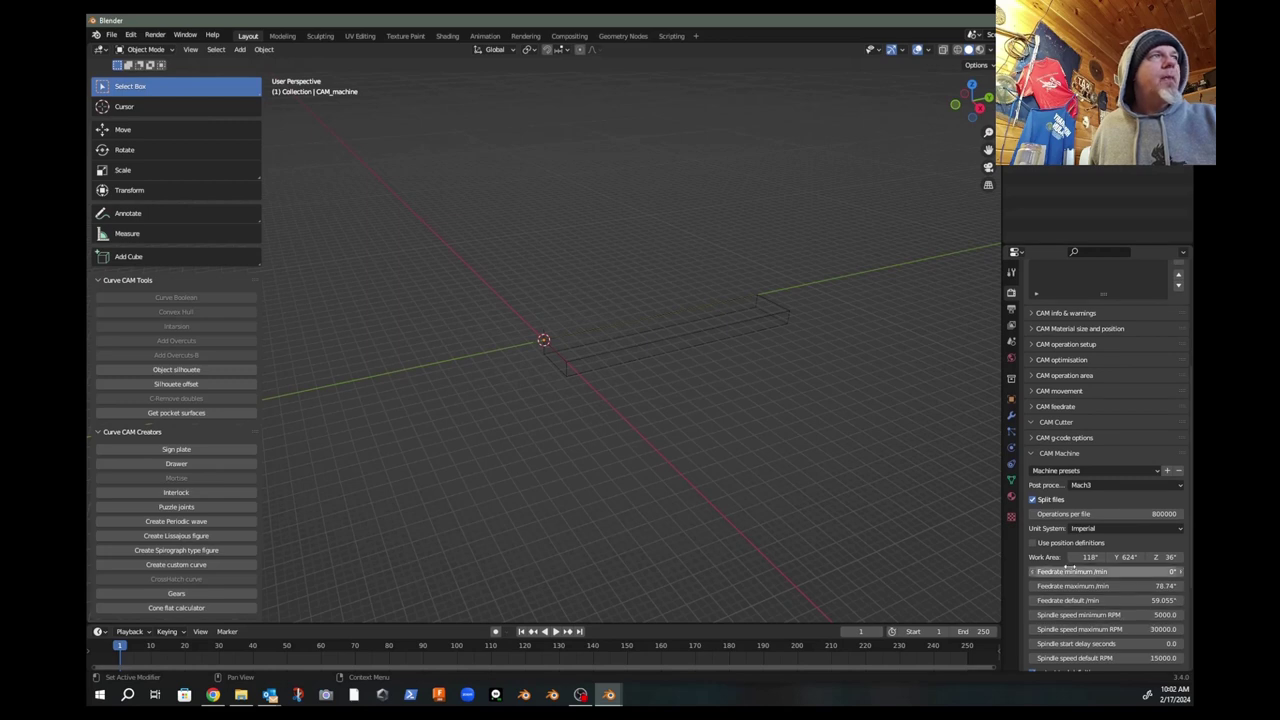
click(1126, 557)
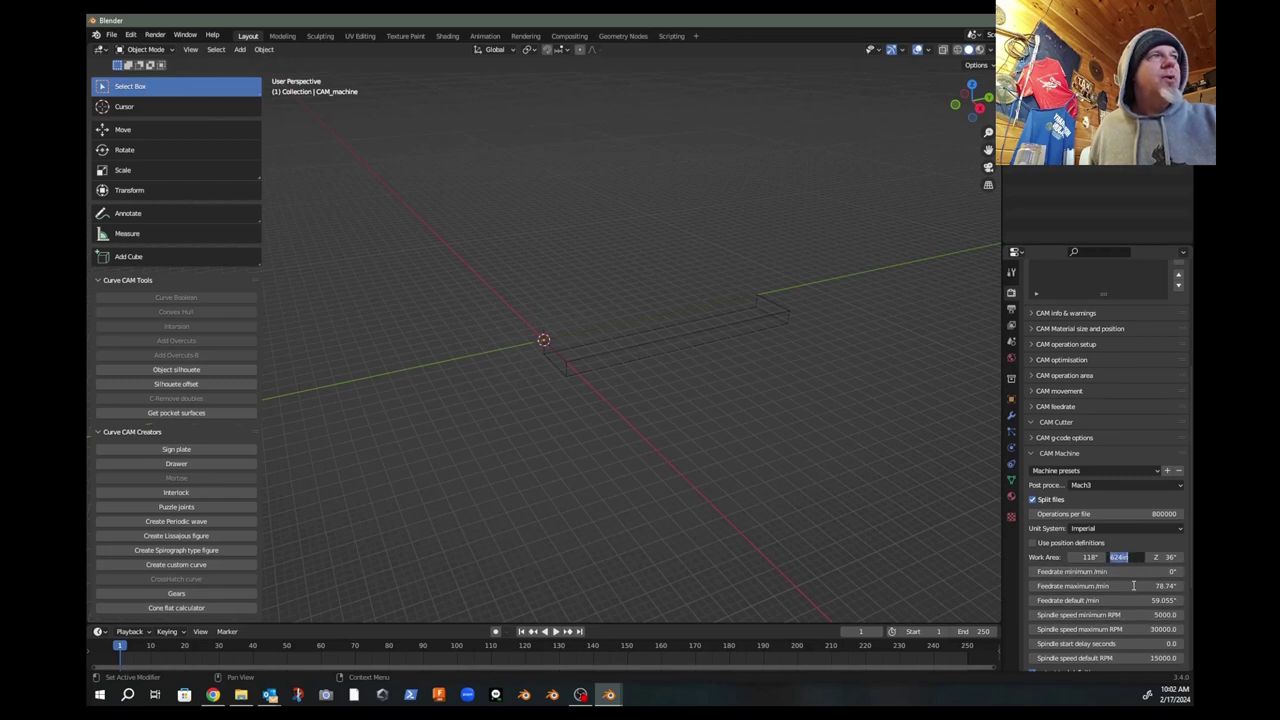
text(52)
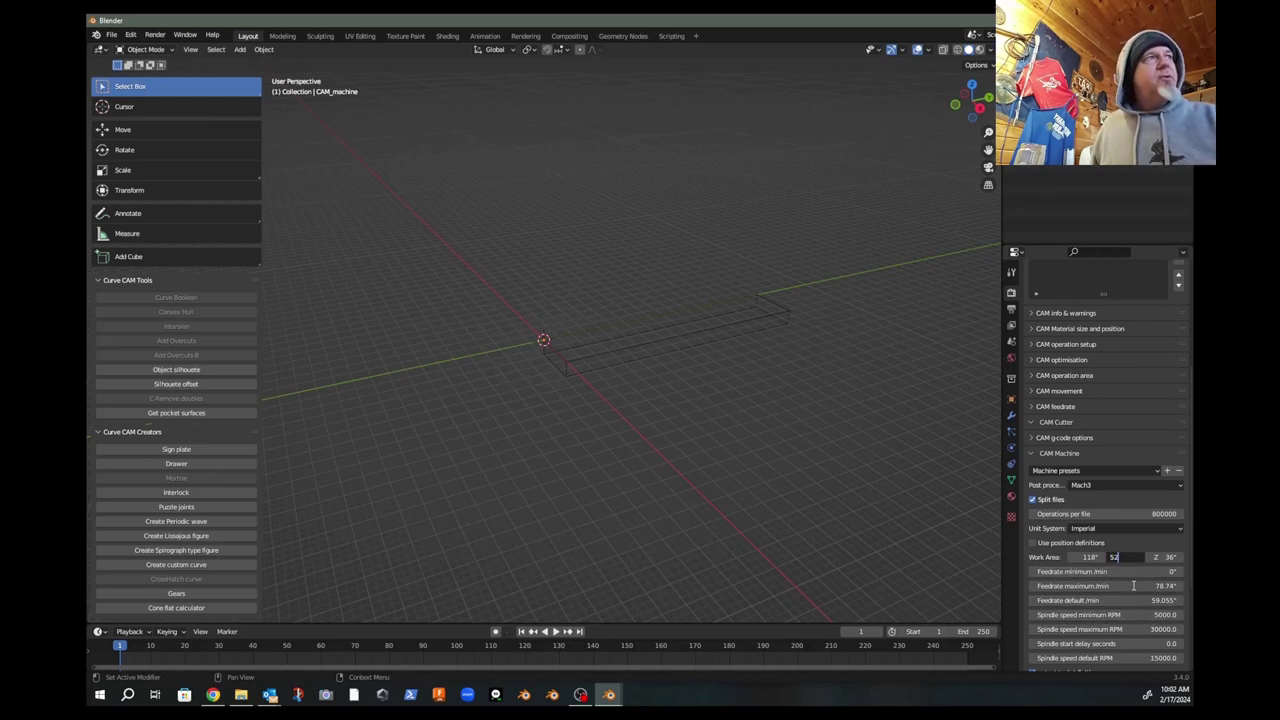
key(Return)
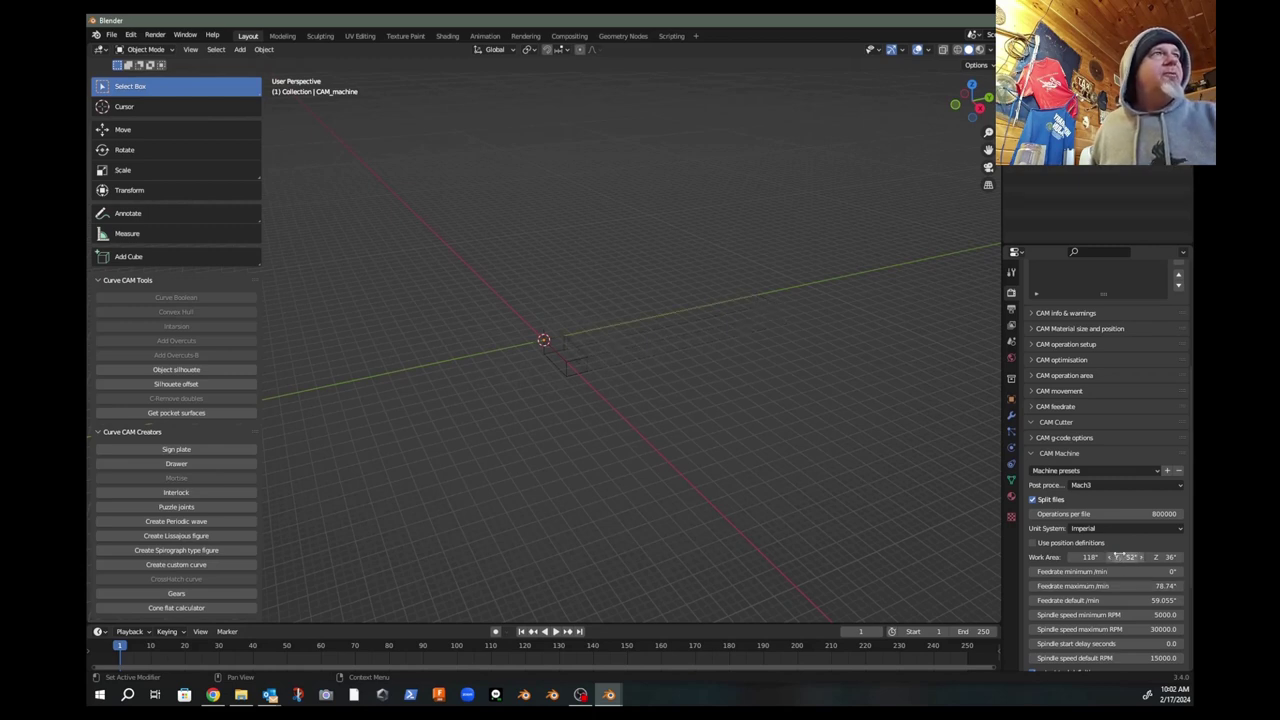
click(1170, 557)
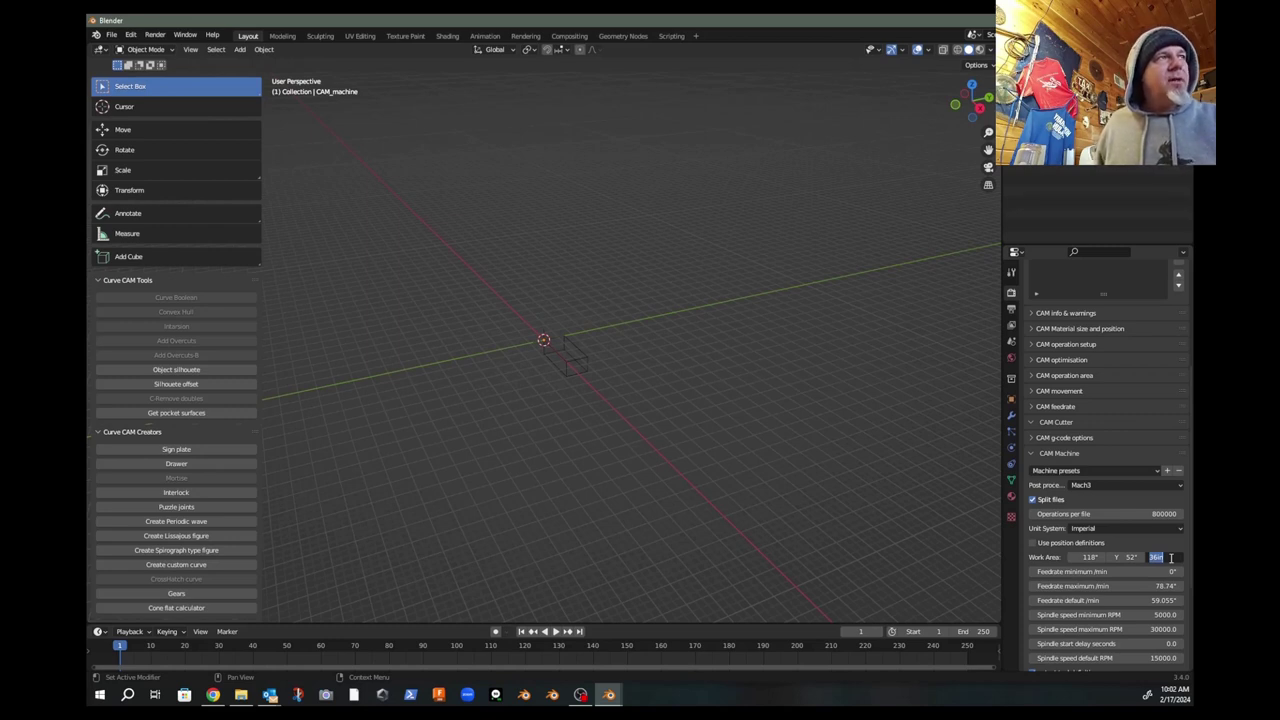
text(3)
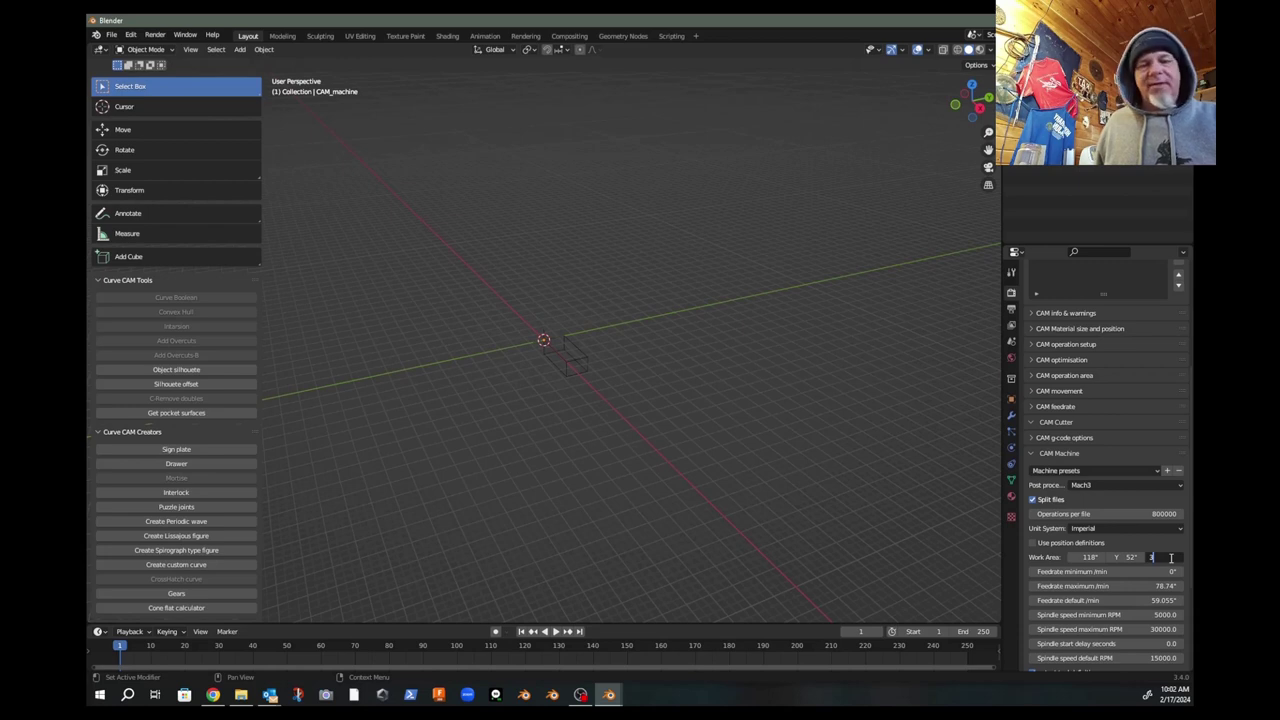
key(Return)
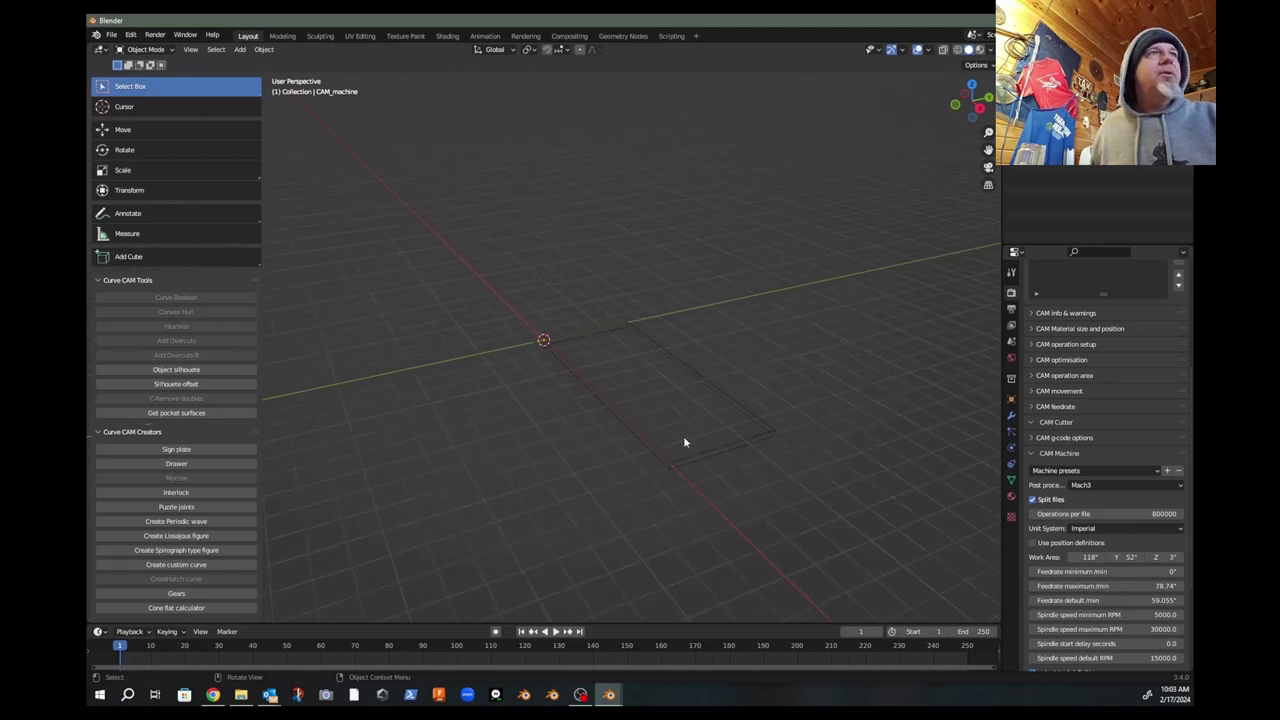
Step: Add a plane mesh to the scene
middle_drag(643, 417, 550, 330)
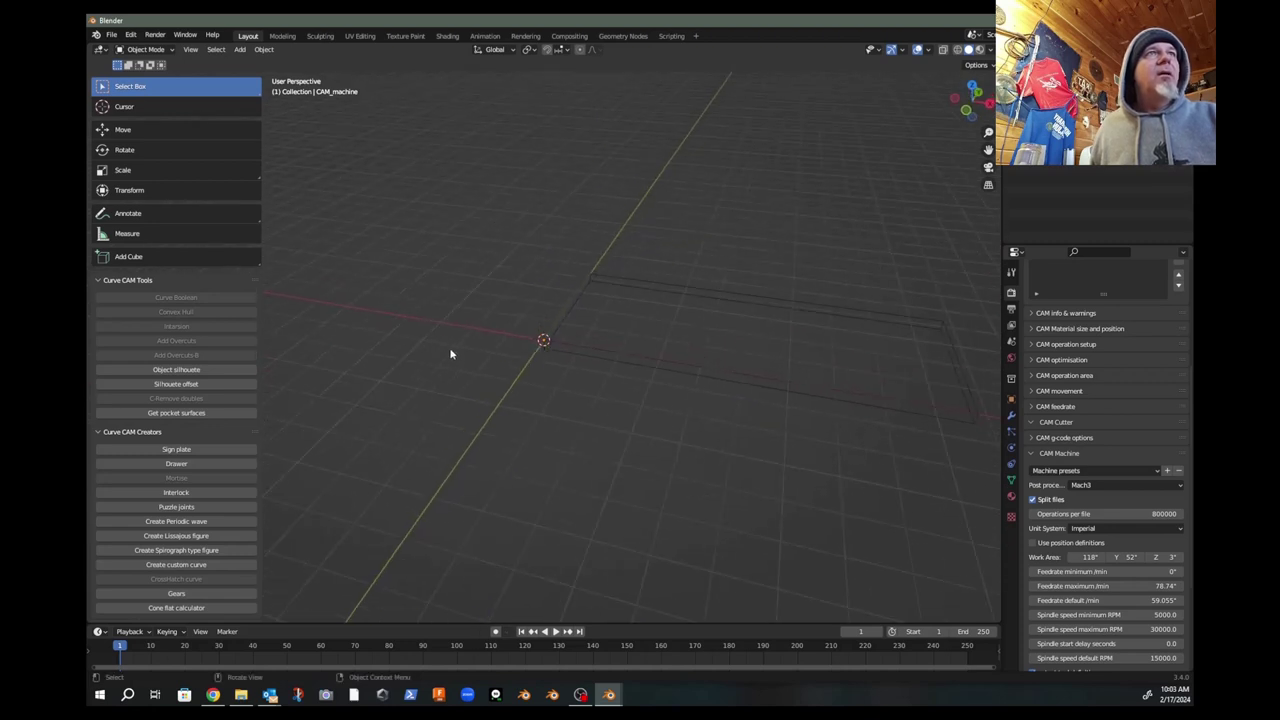
middle_drag(572, 372, 431, 303)
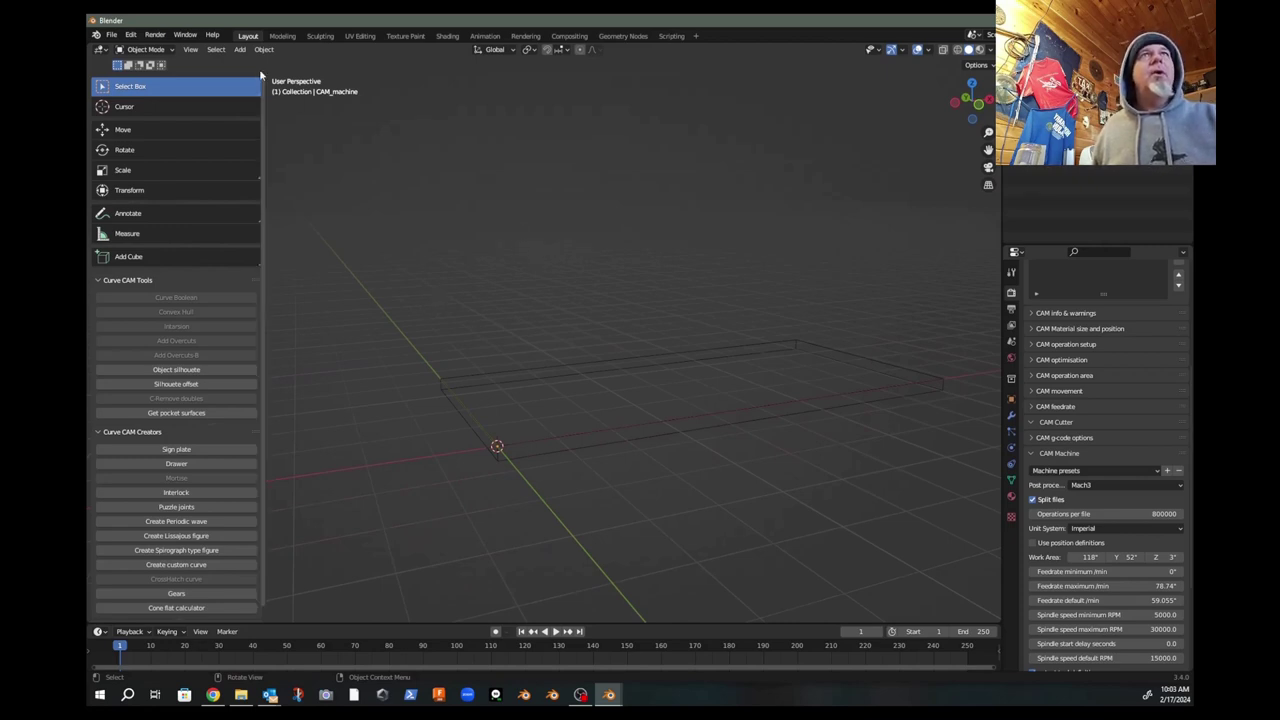
key(shift+a)
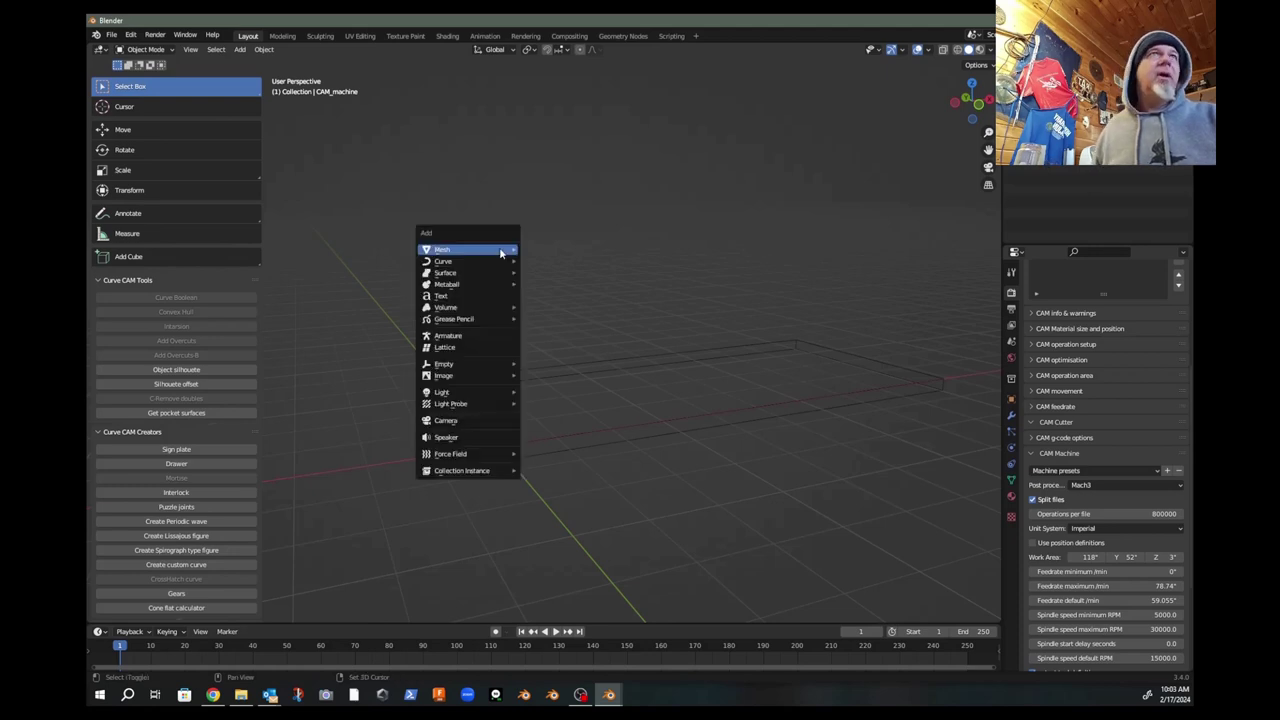
mouse_move(501, 251)
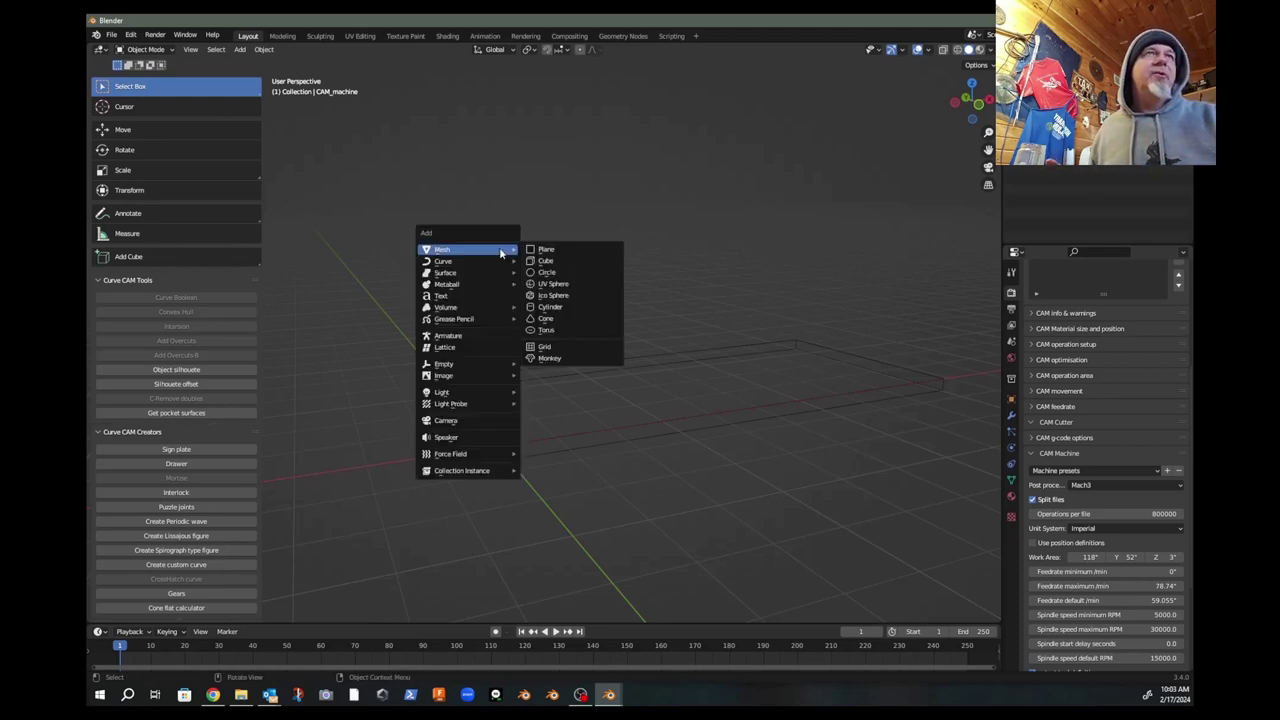
click(546, 250)
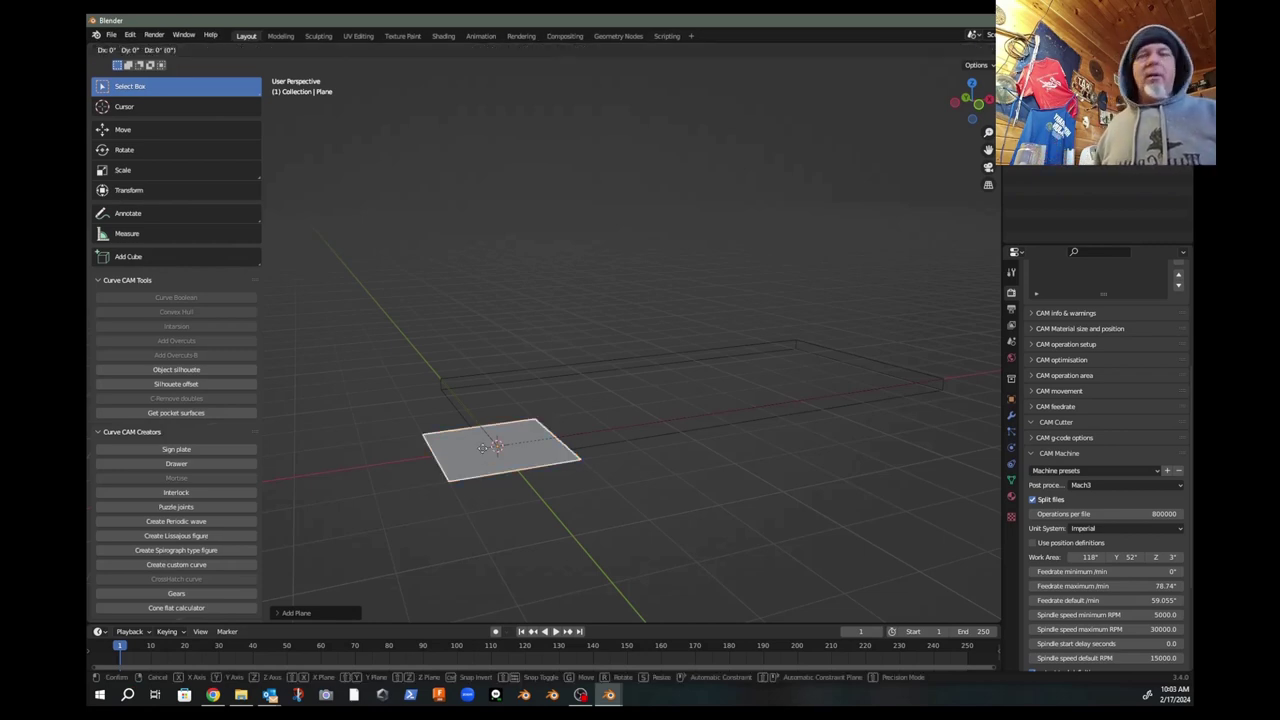
Step: Slide the plane along Y into the work-area box and select it
click(573, 448)
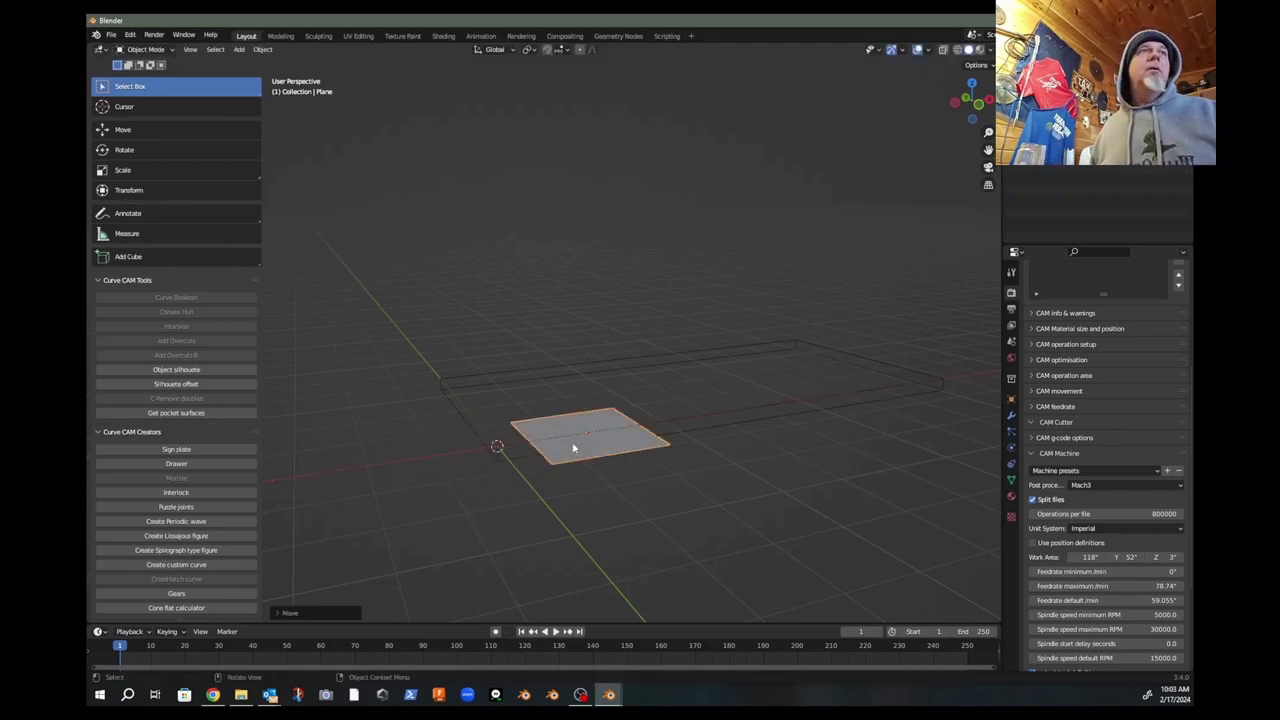
key(g)
key(y)
click(590, 352)
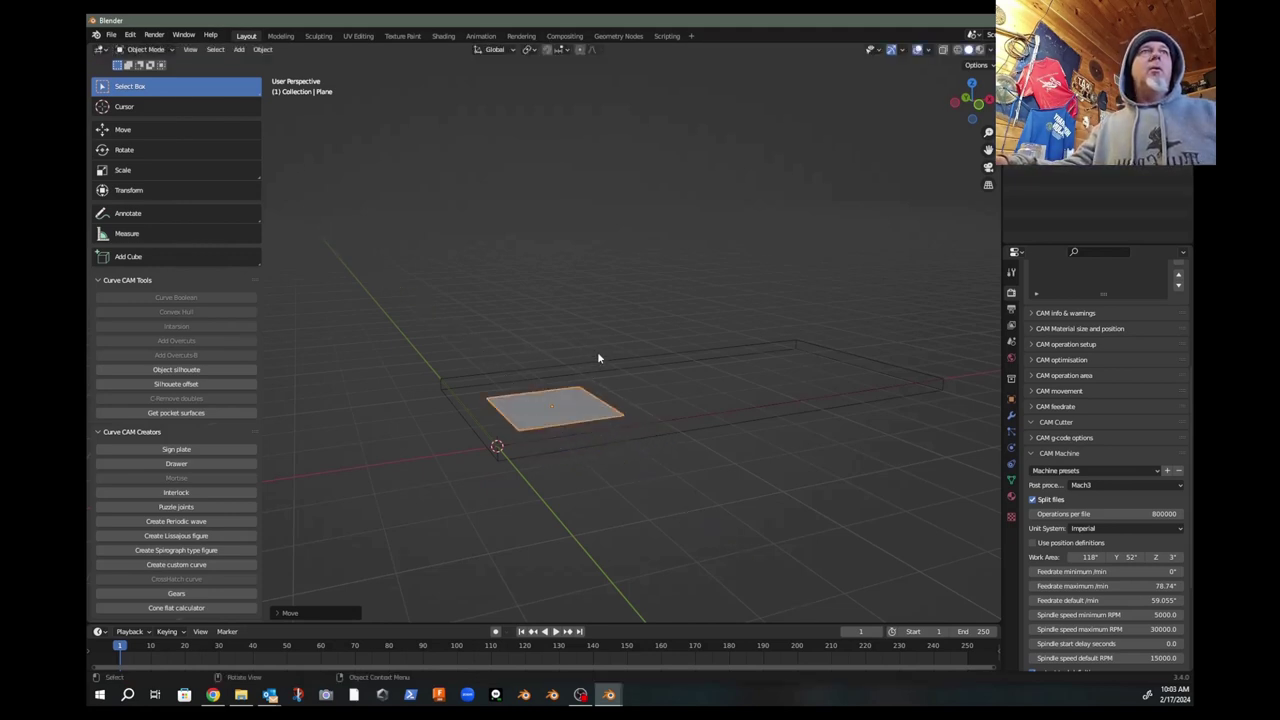
middle_drag(614, 443, 617, 469)
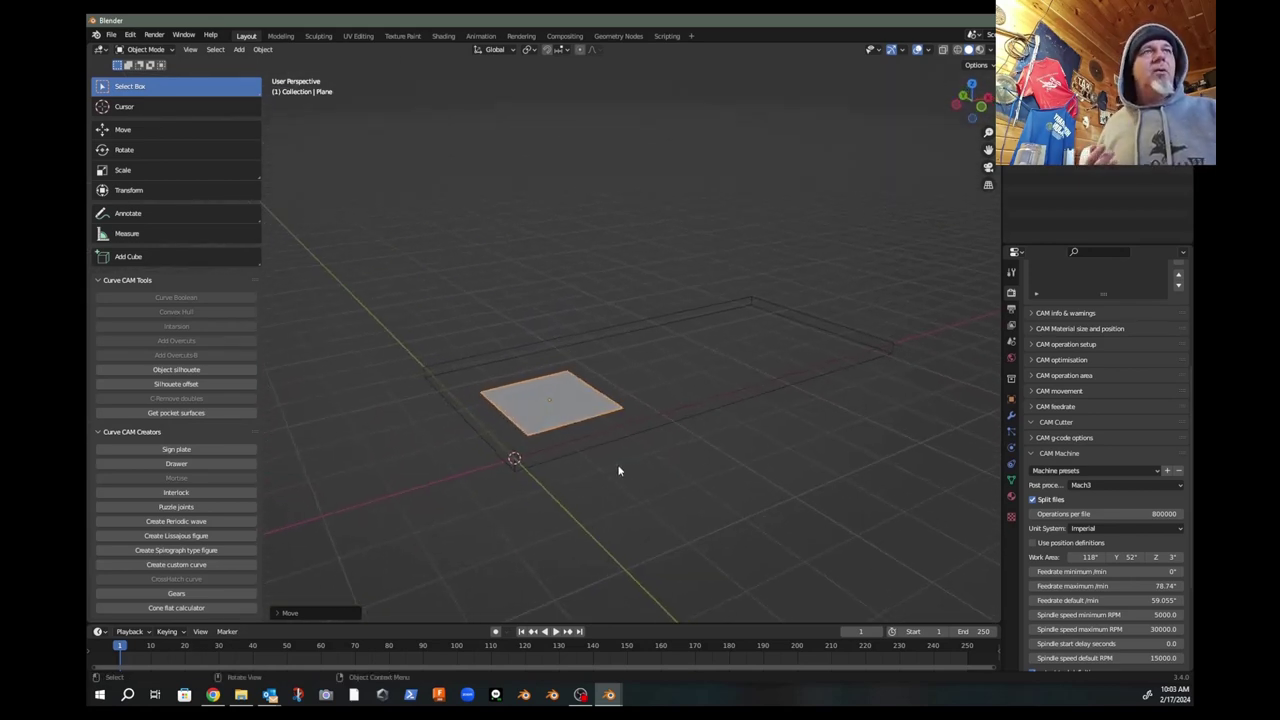
click(598, 396)
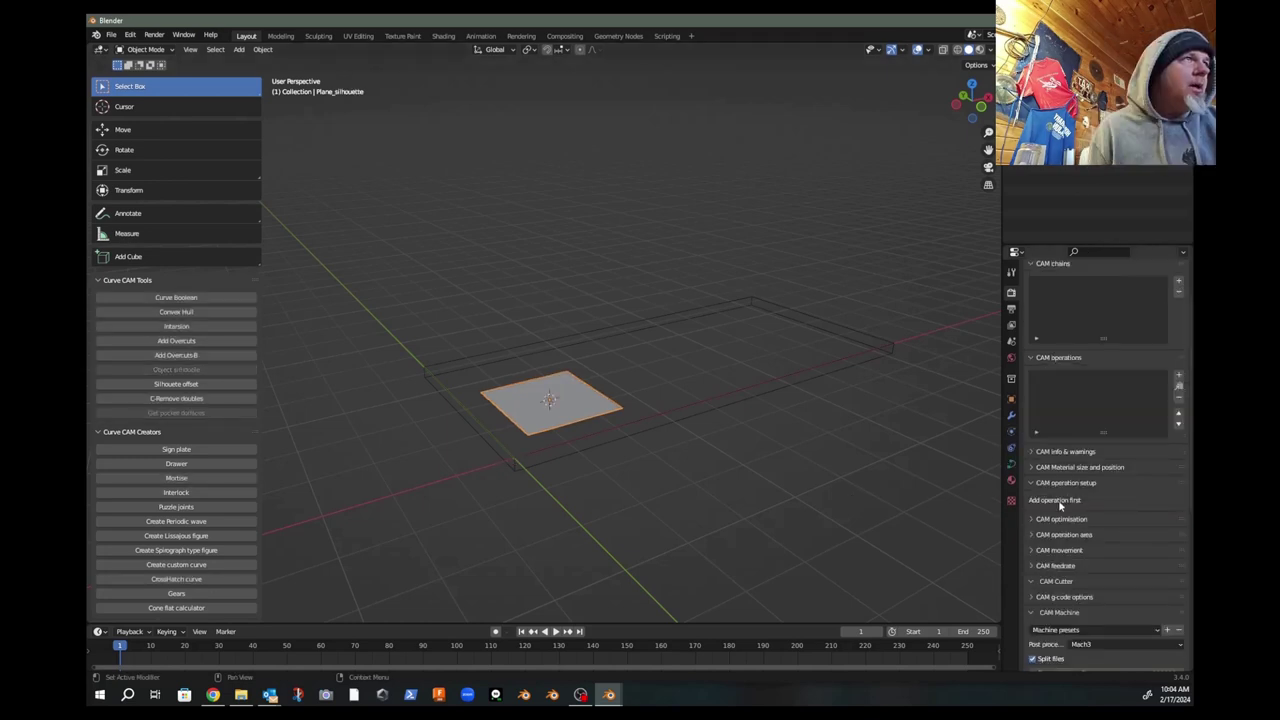
click(1179, 377)
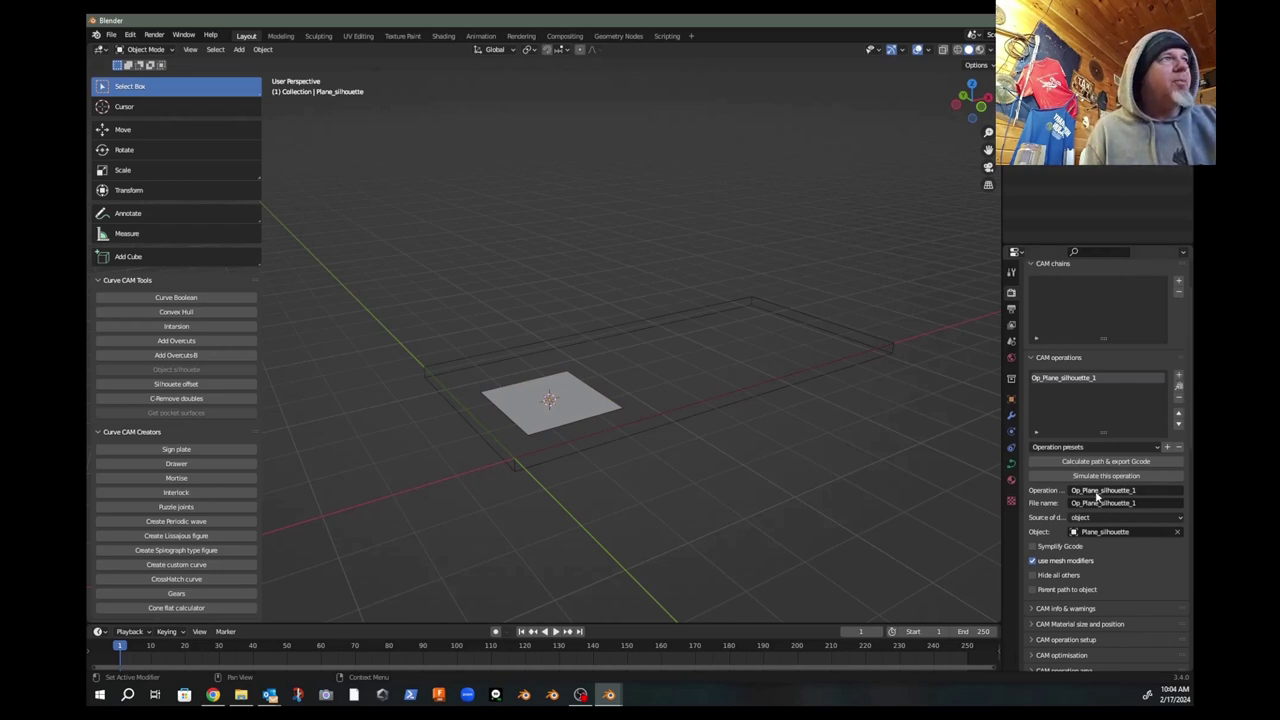
scroll(1050, 490, down, 3)
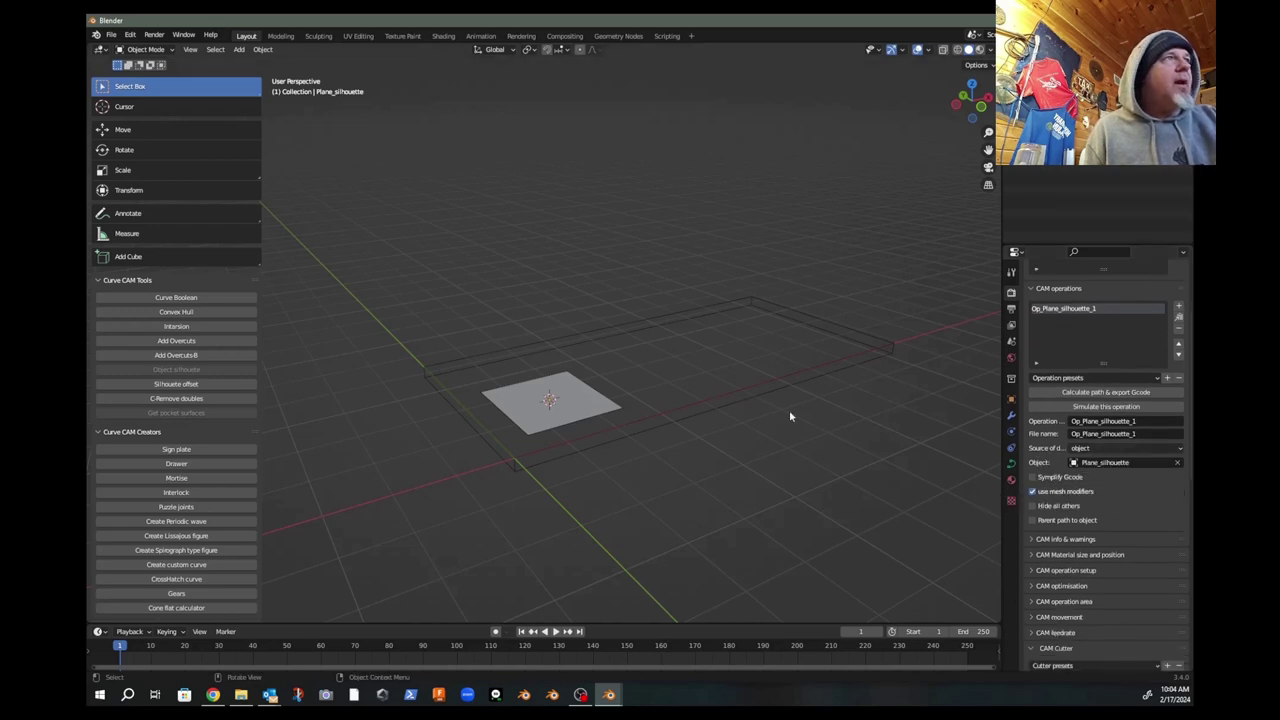
scroll(1034, 500, down, 3)
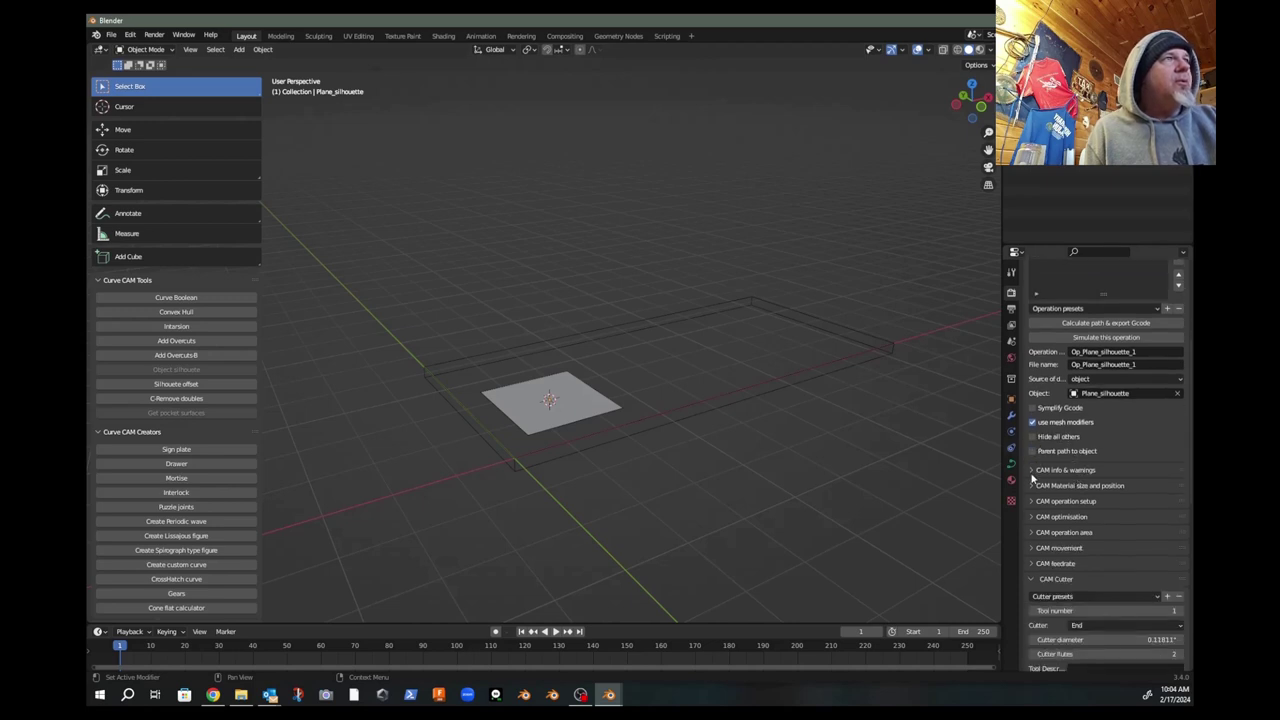
Step: Review the CAM info, material size/position and operation setup panels, collapsing each again
click(1032, 470)
click(1029, 467)
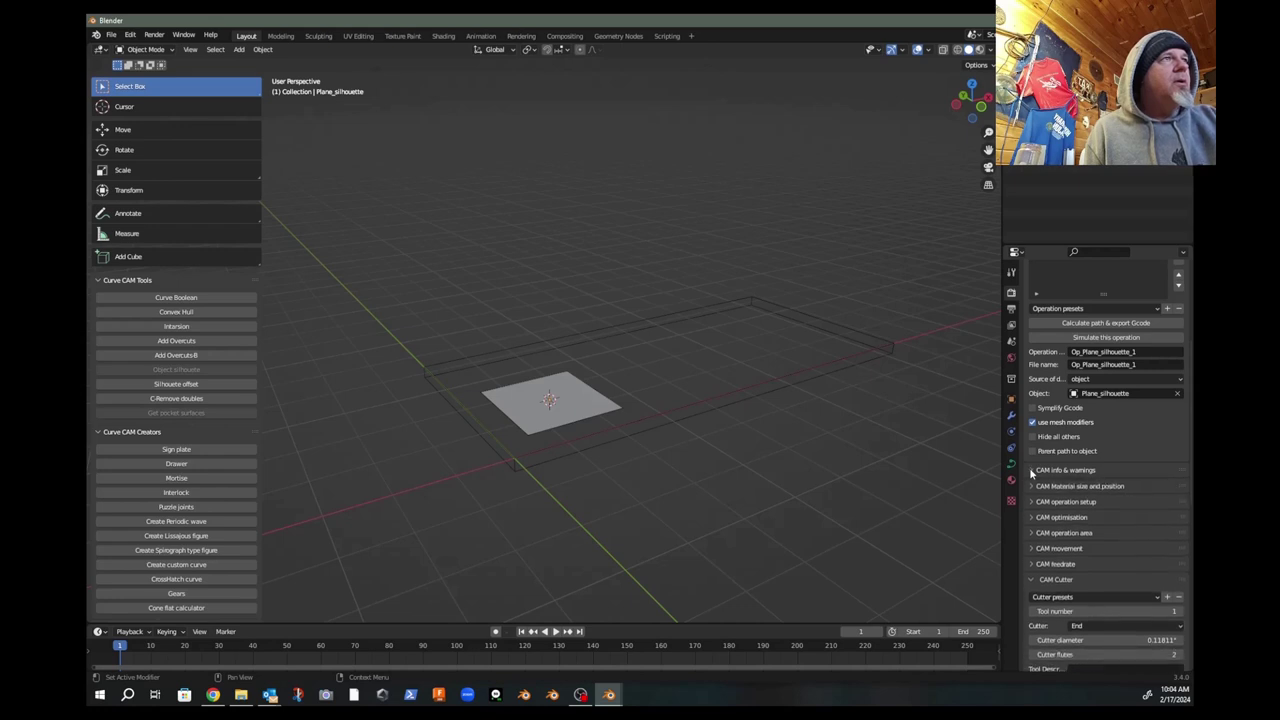
scroll(1029, 467, down, 1)
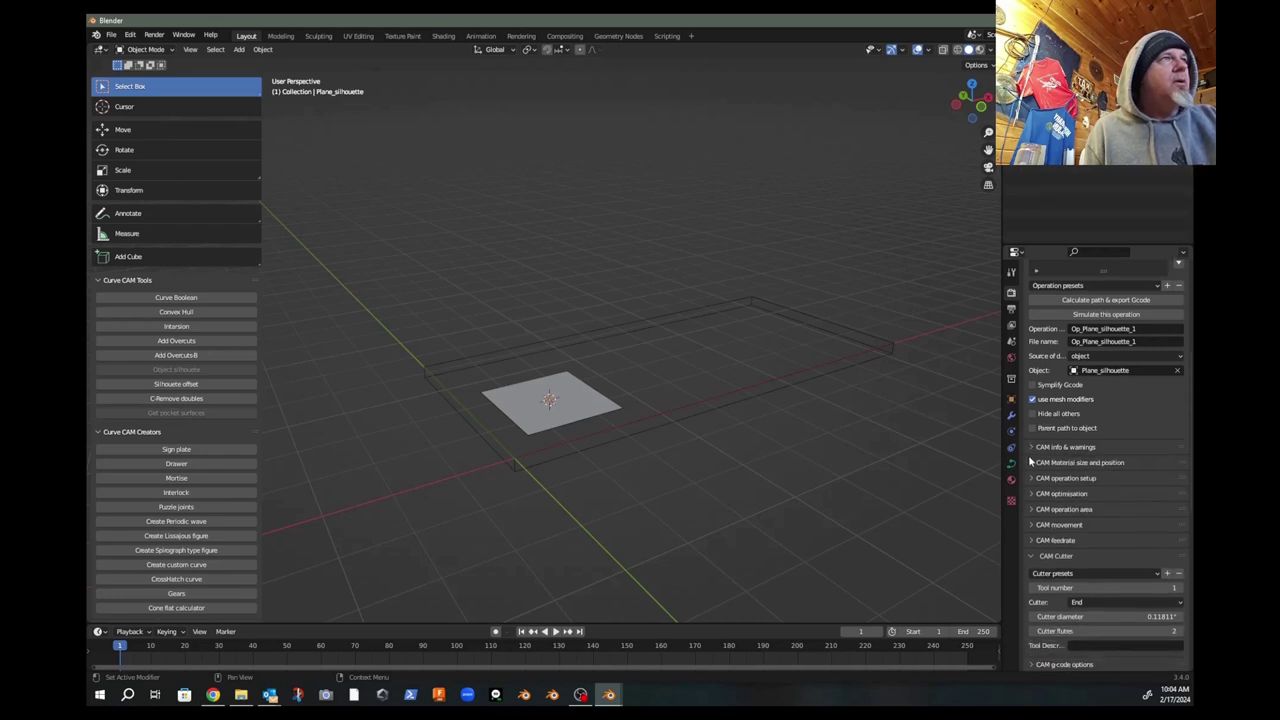
click(1029, 463)
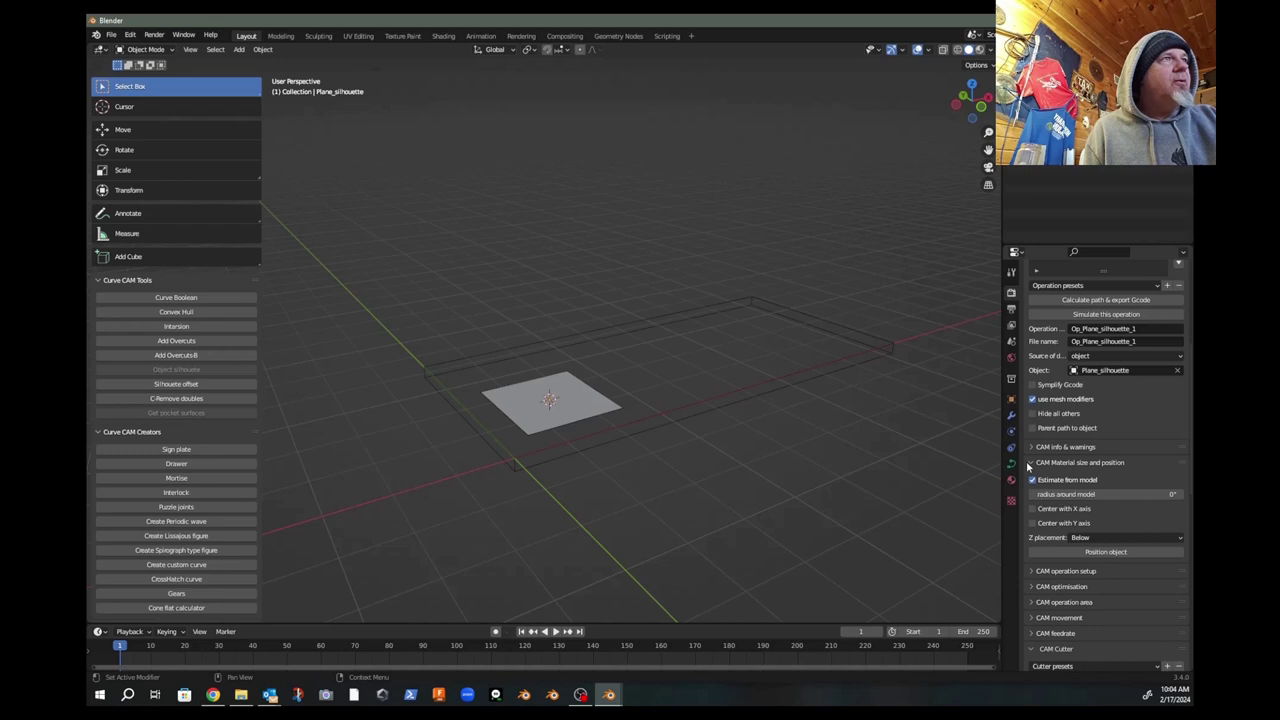
click(1027, 466)
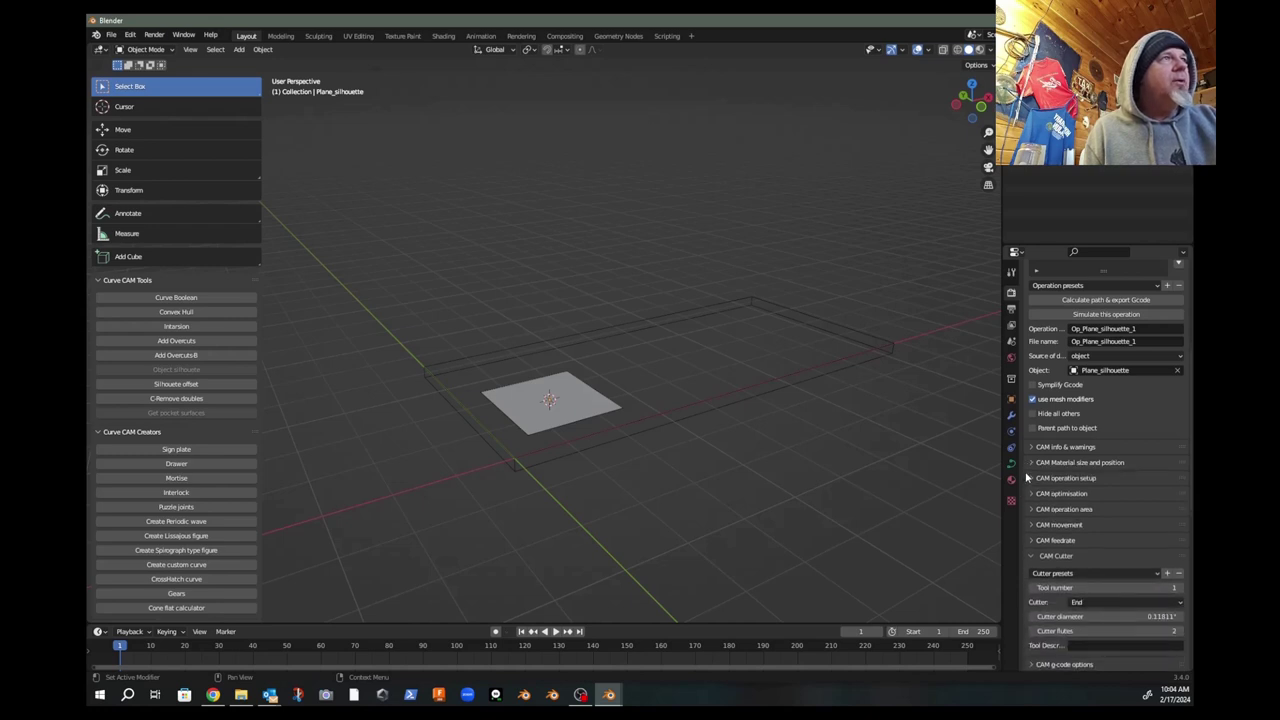
click(1032, 478)
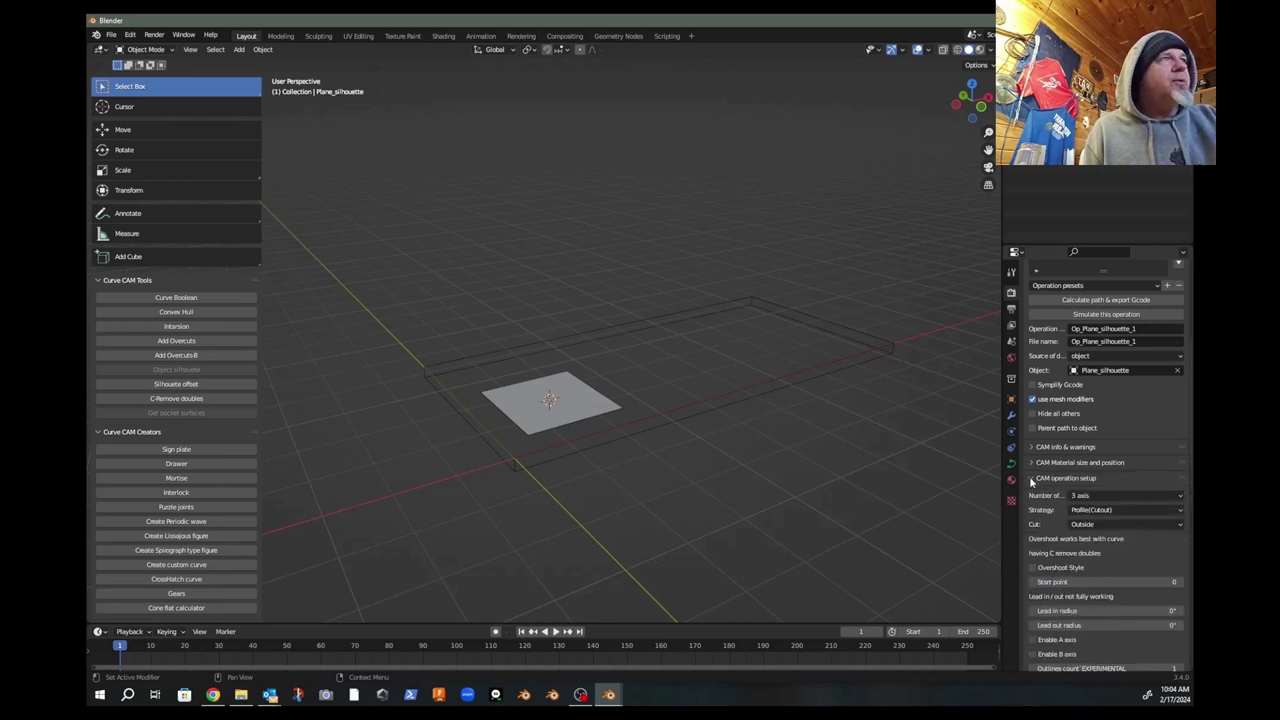
click(1029, 477)
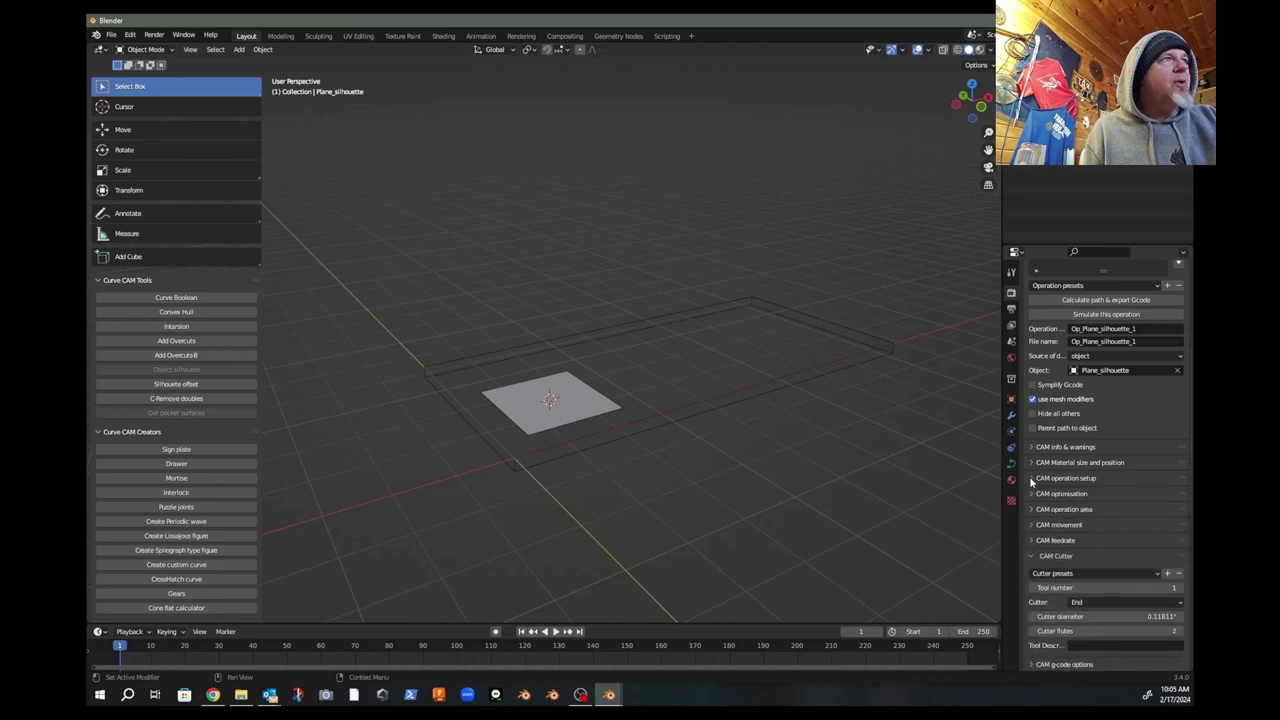
Step: Review the optimisation and operation area panels, then show the milling movement choices
click(1029, 493)
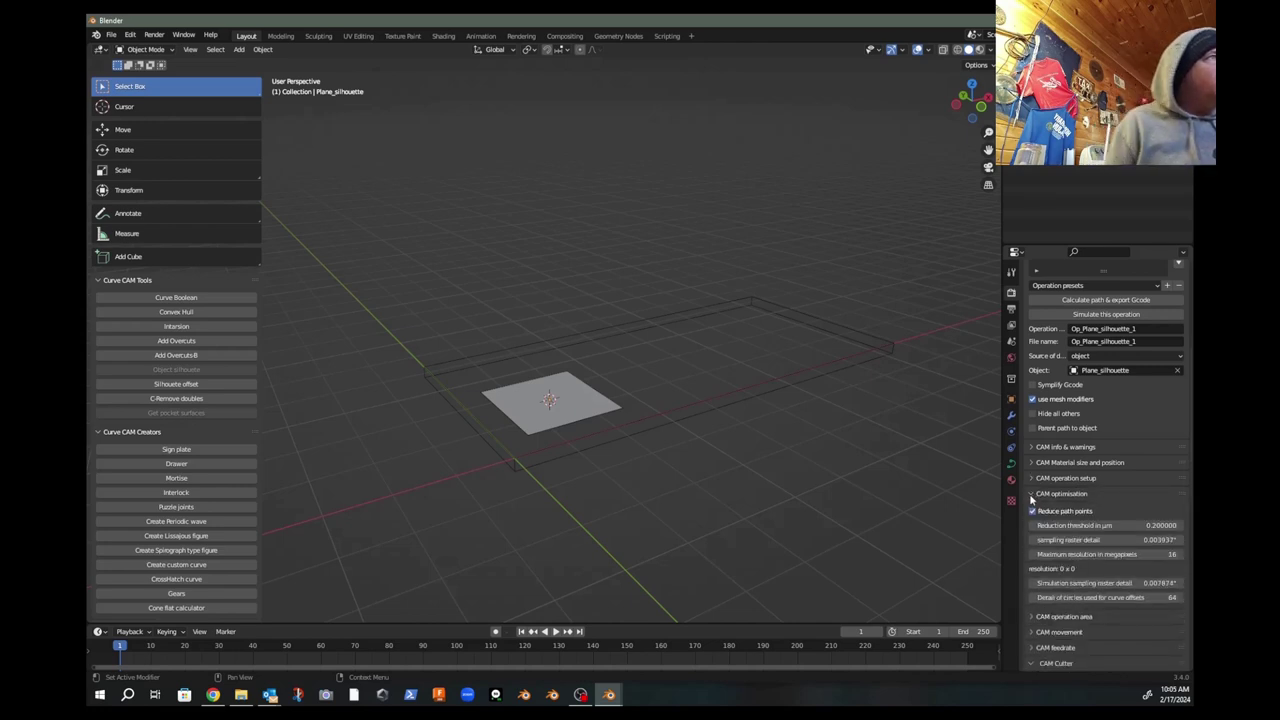
click(1031, 496)
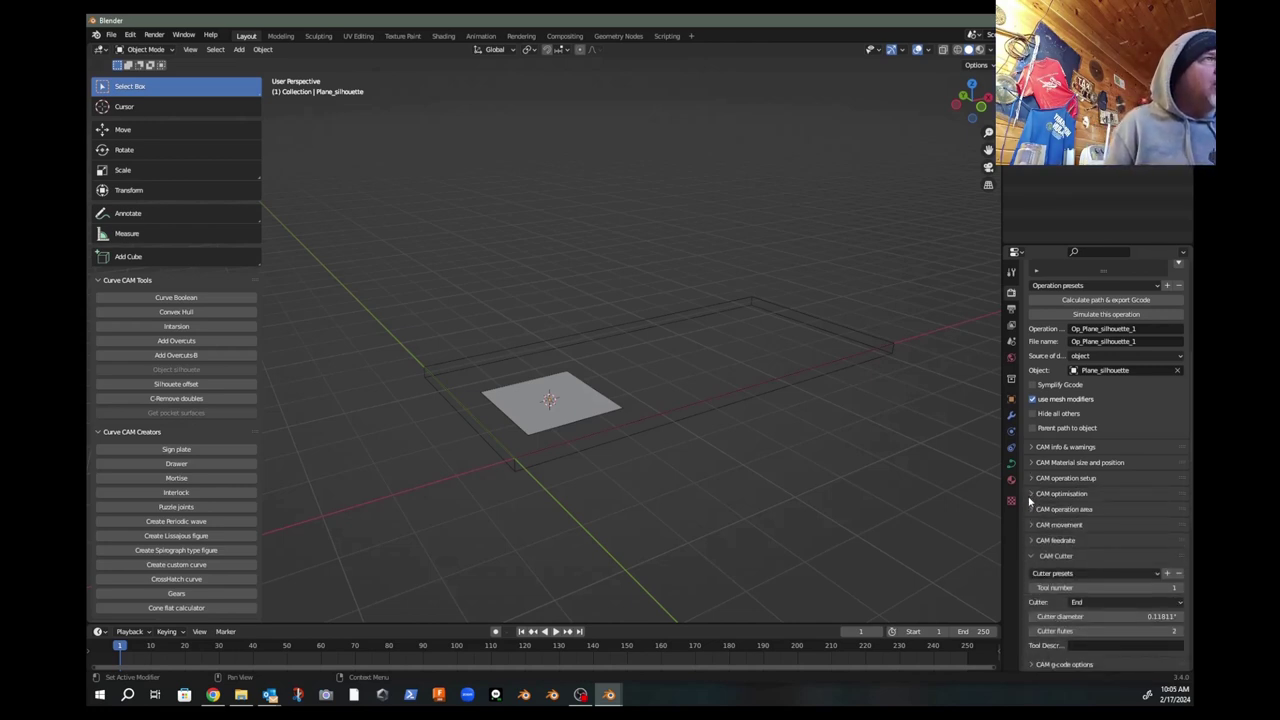
click(1032, 510)
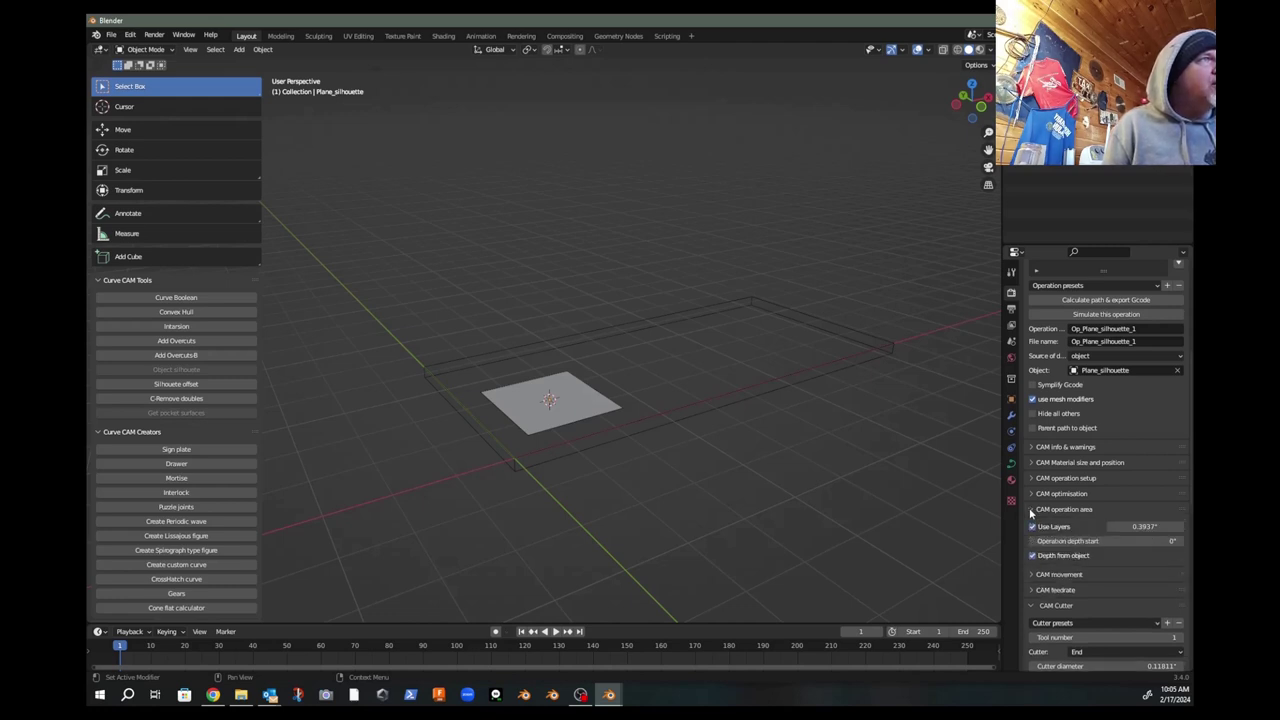
click(1031, 511)
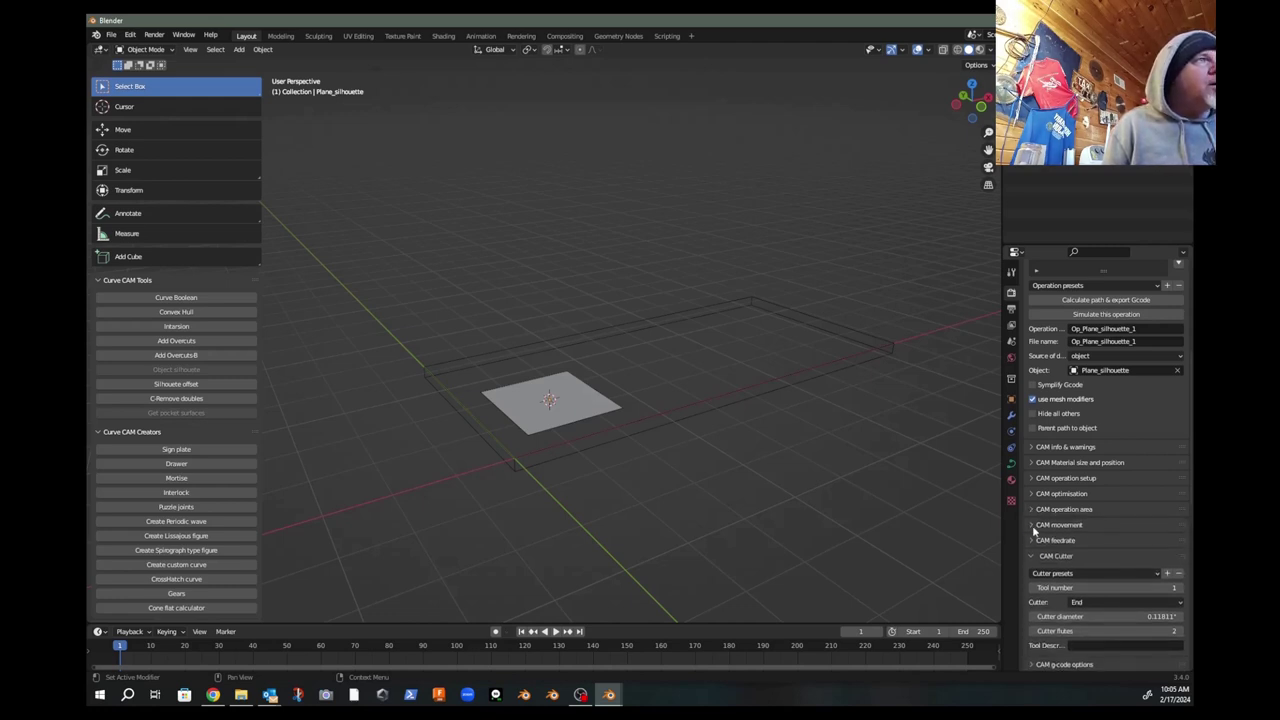
click(1032, 525)
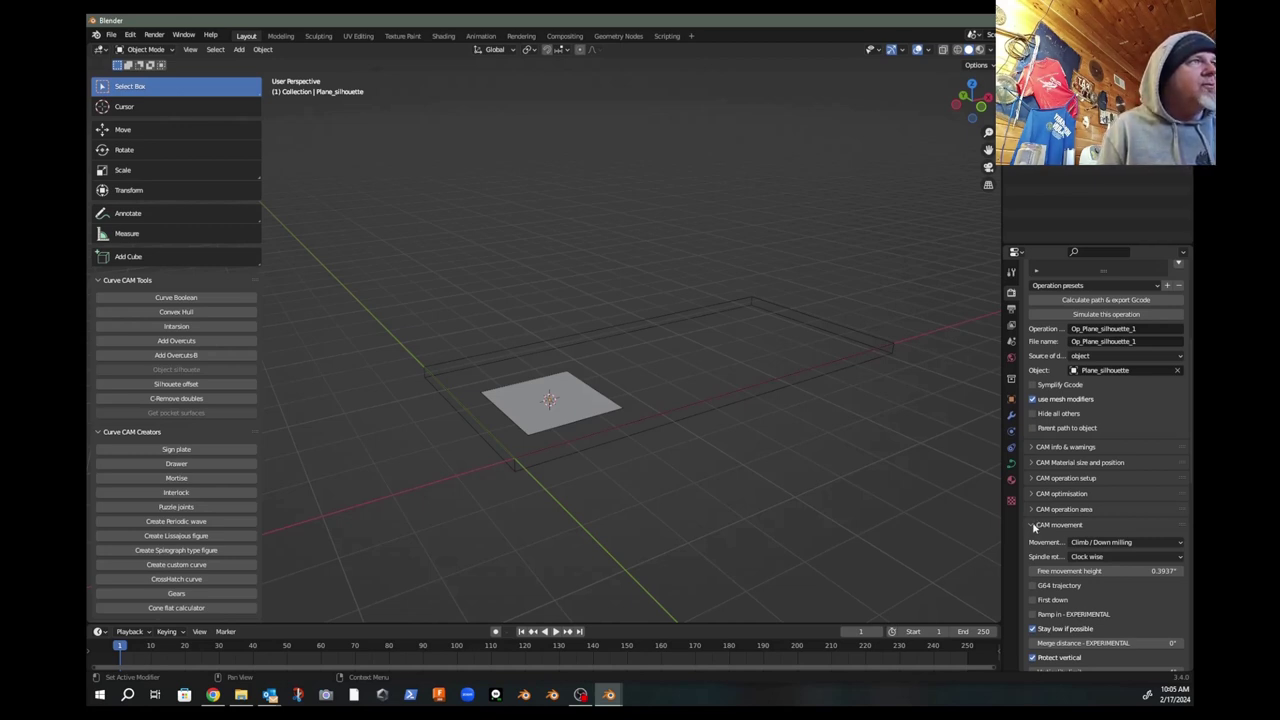
click(1142, 541)
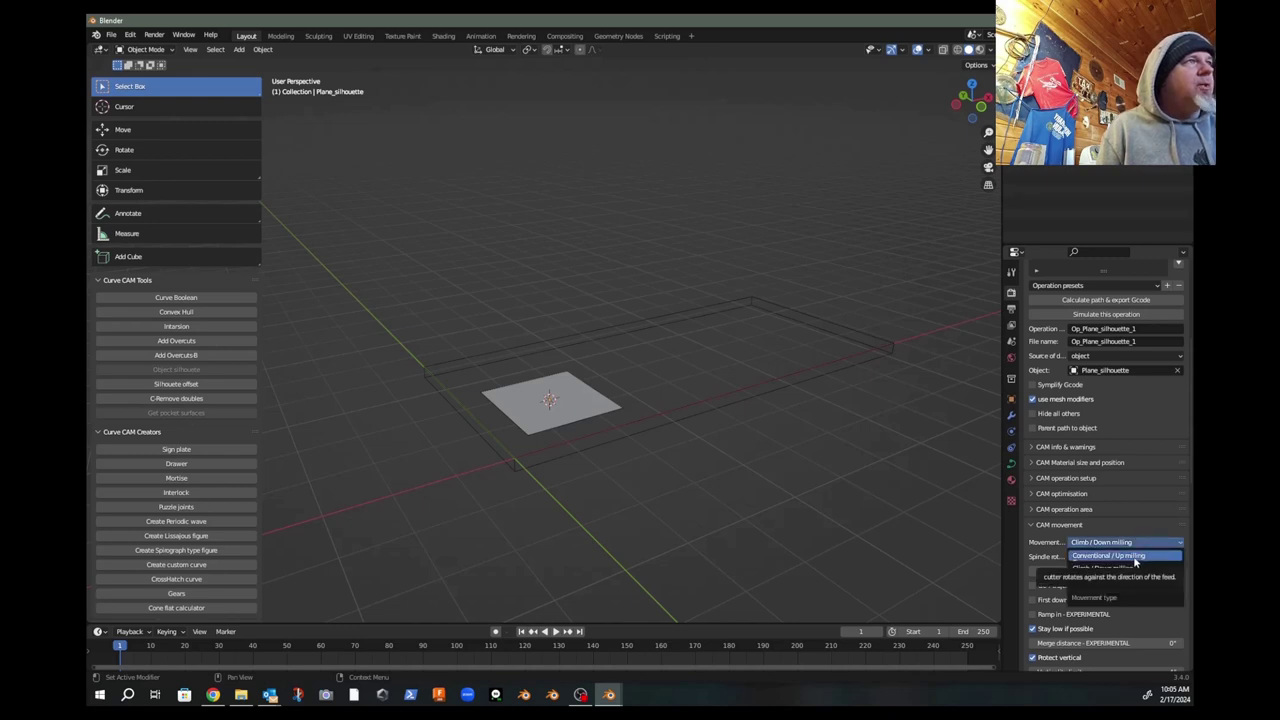
Step: Set the milling movement to Conventional / Up milling
click(1140, 557)
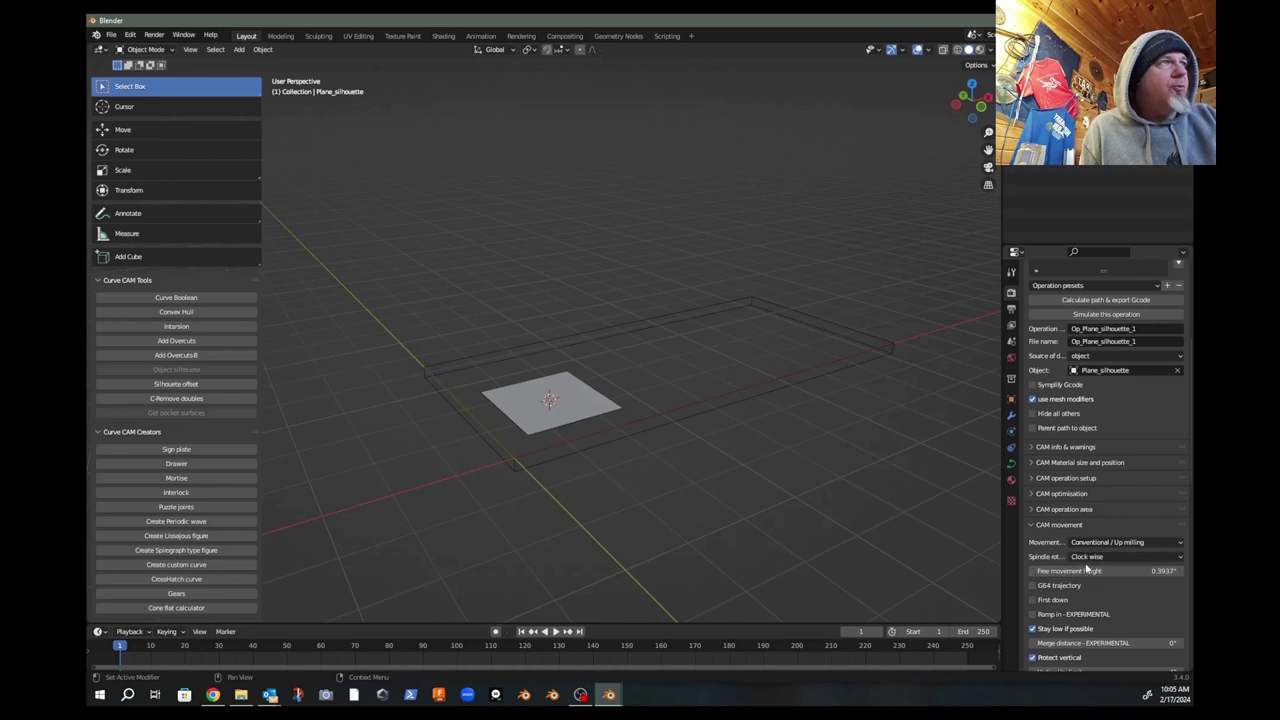
scroll(1084, 560, down, 3)
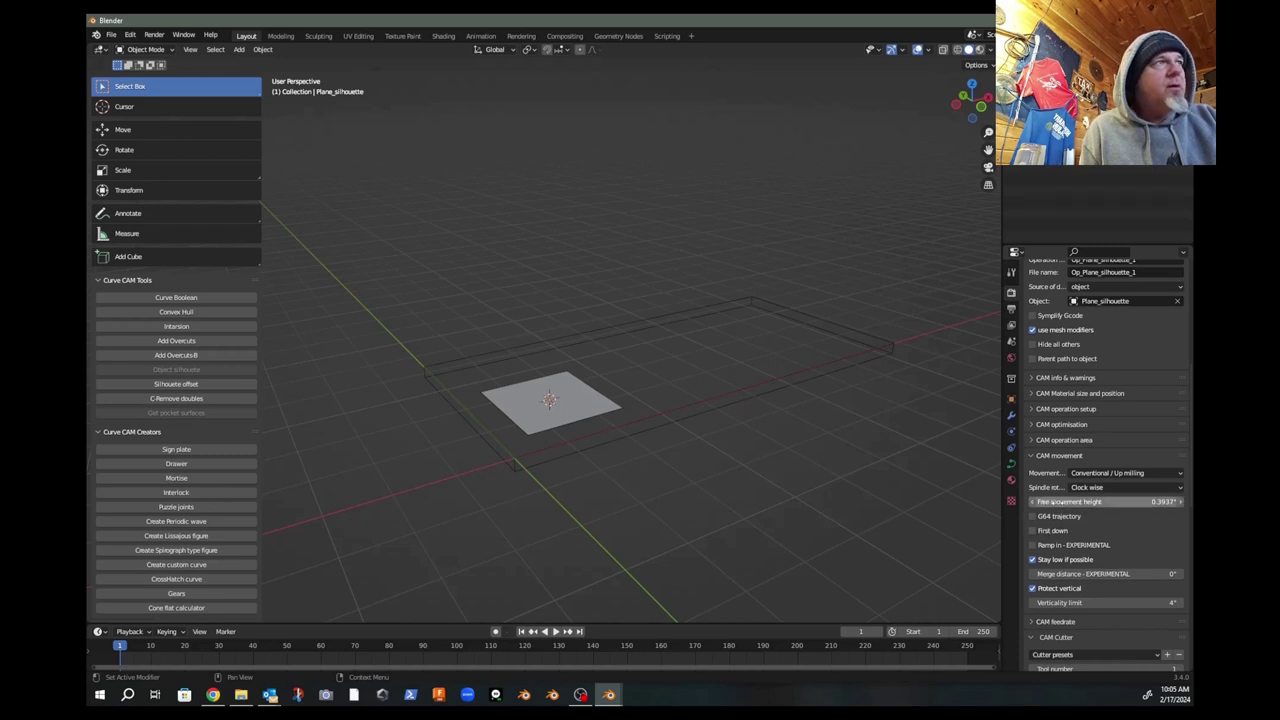
scroll(1045, 523, down, 2)
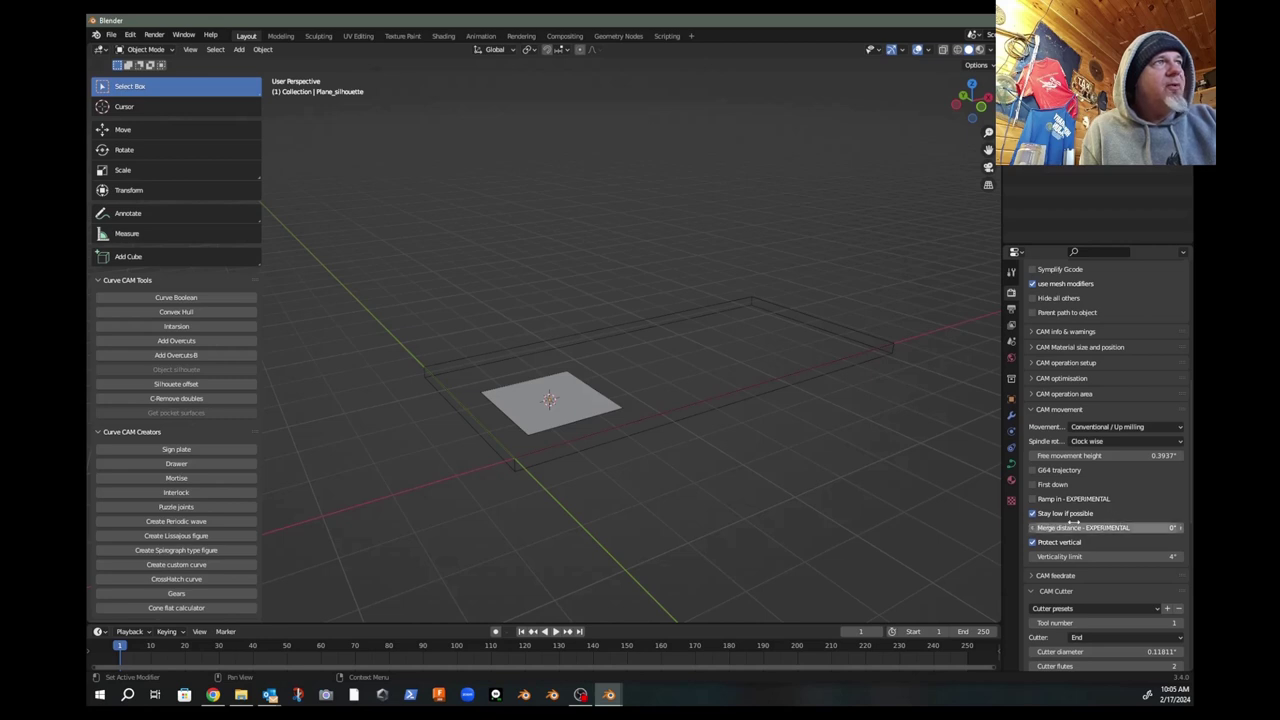
scroll(1073, 521, down, 2)
scroll(1080, 495, down, 4)
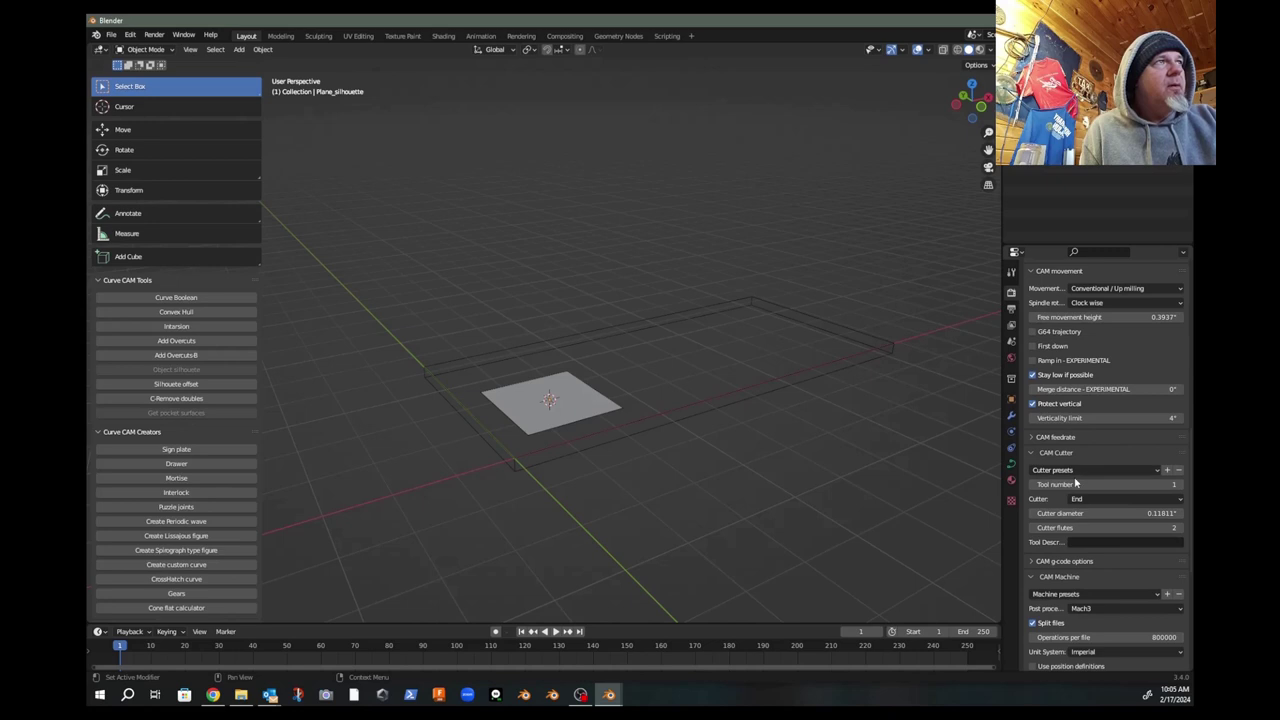
Step: Set the feedrate to 500 and the plunge speed to 10%
click(1032, 437)
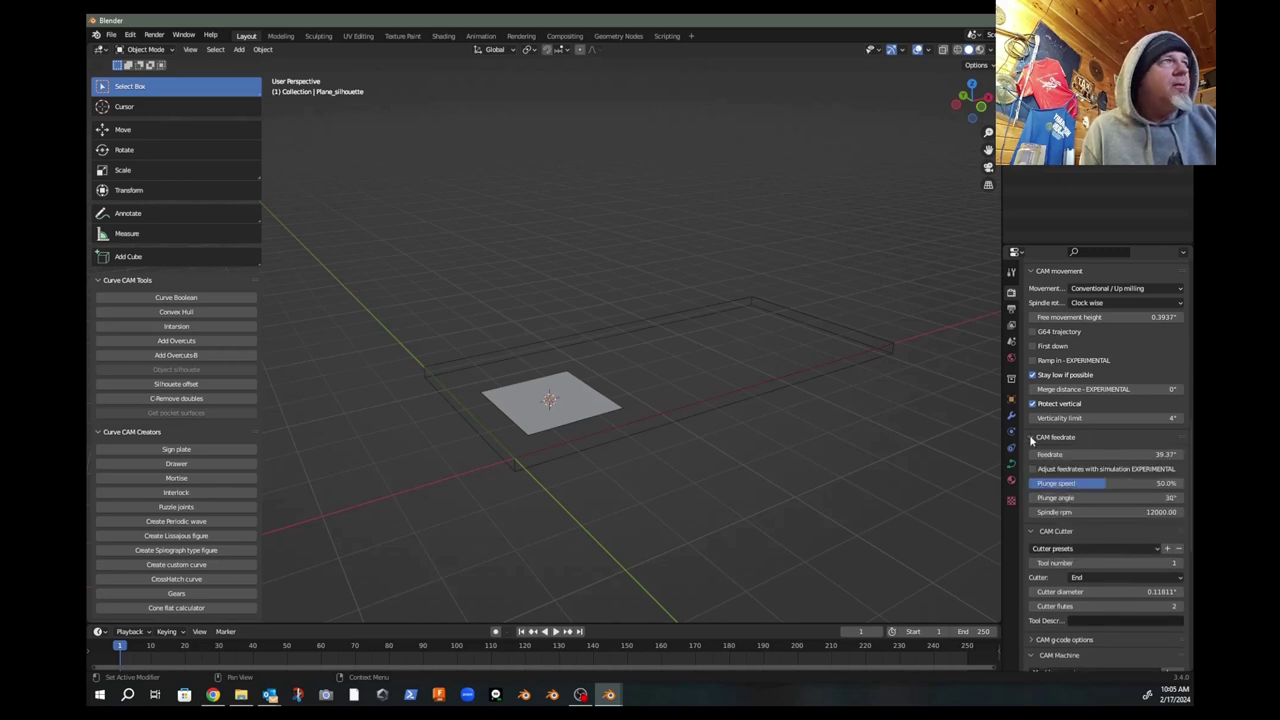
click(1160, 455)
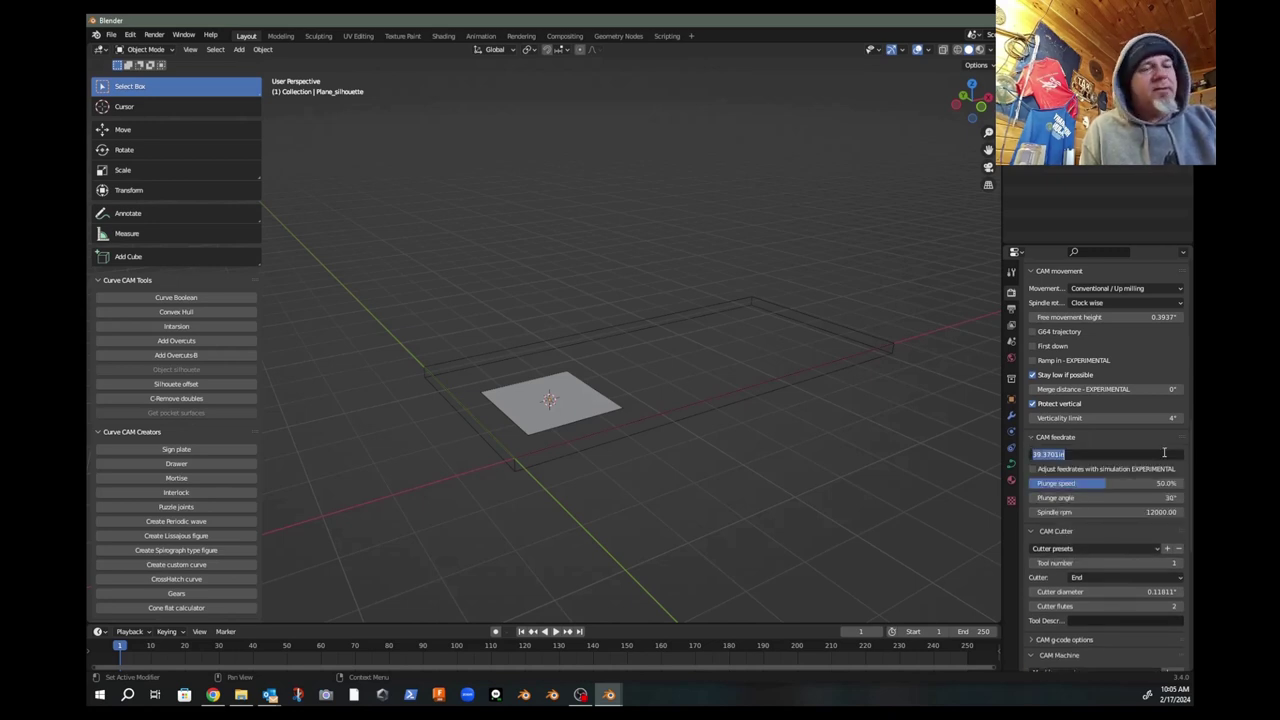
text(500)
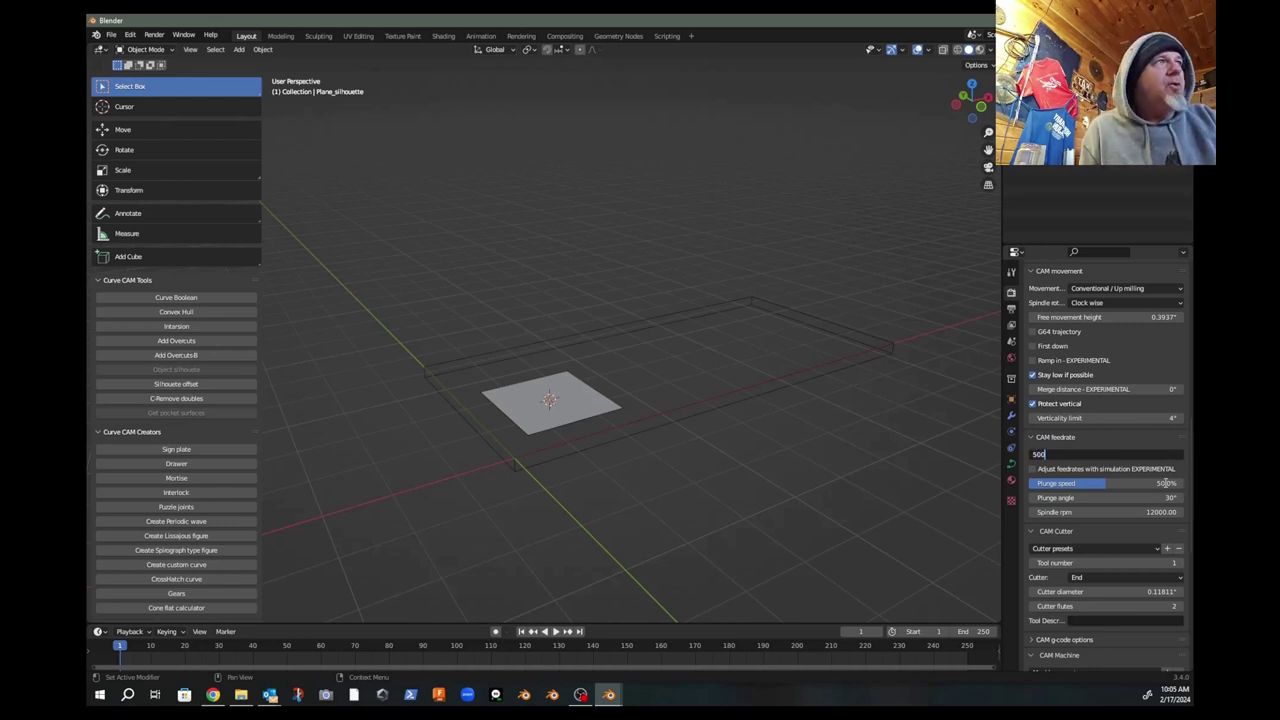
key(Return)
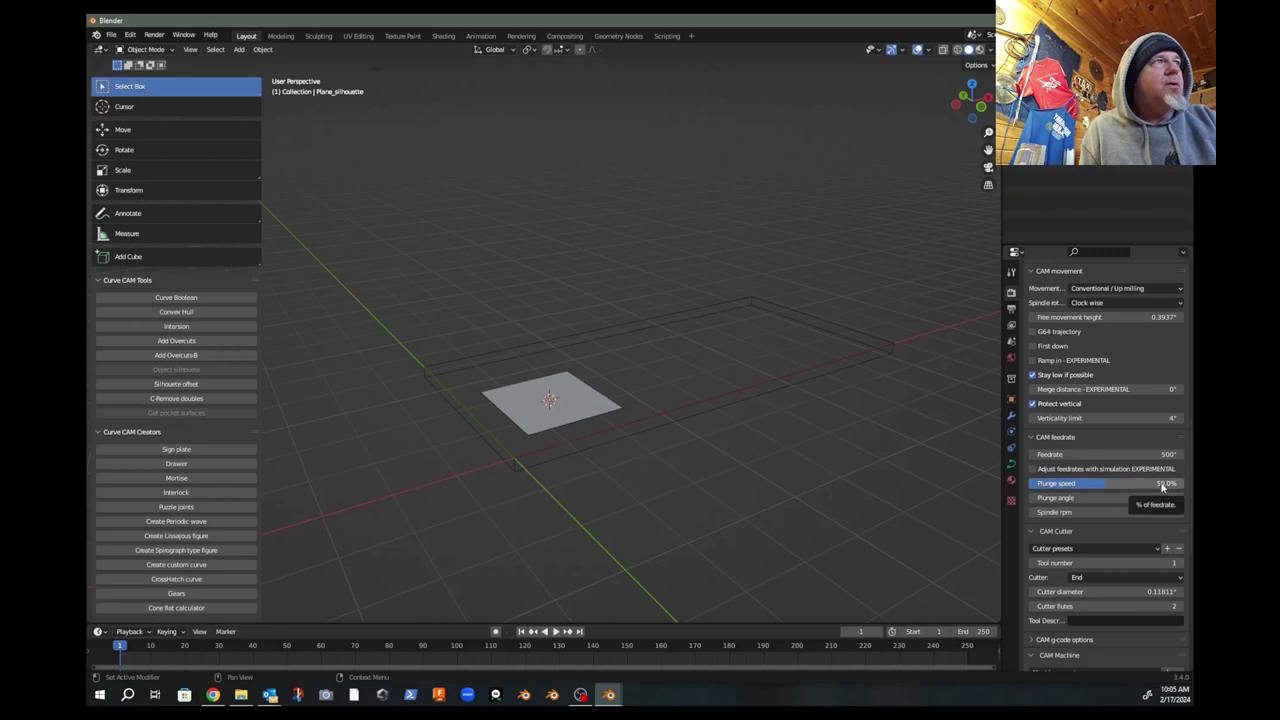
click(1163, 486)
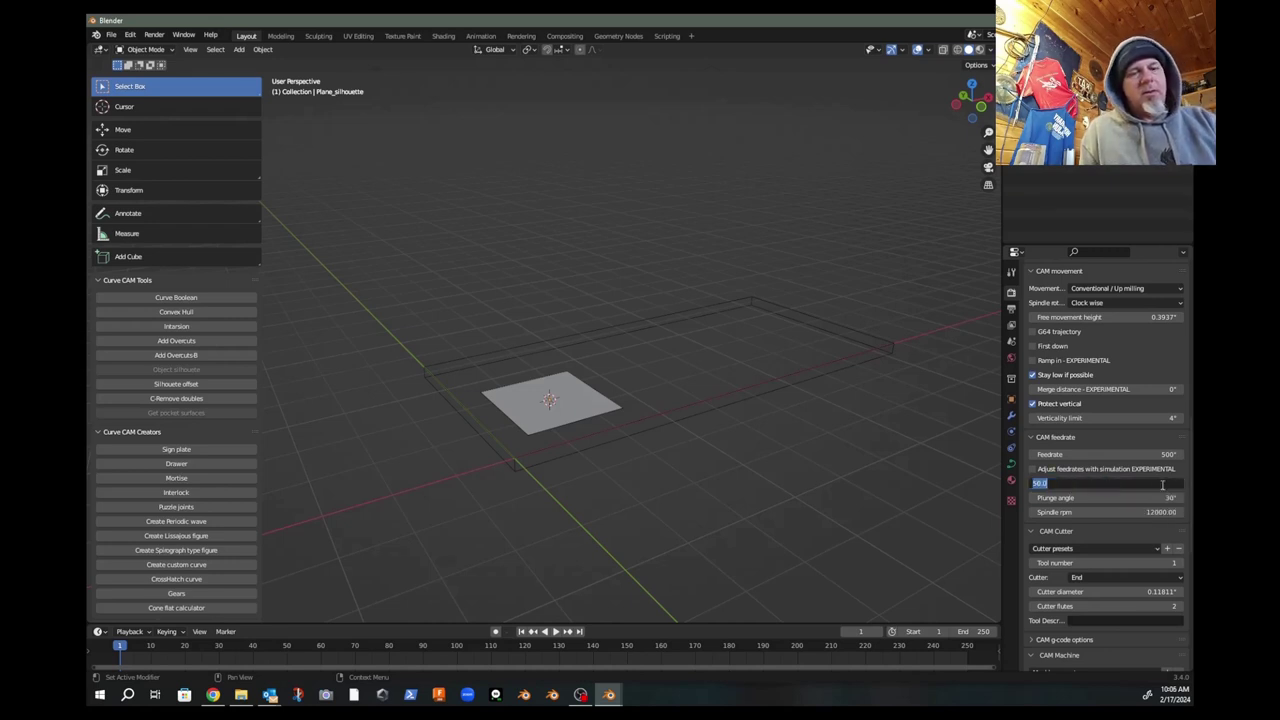
text(10)
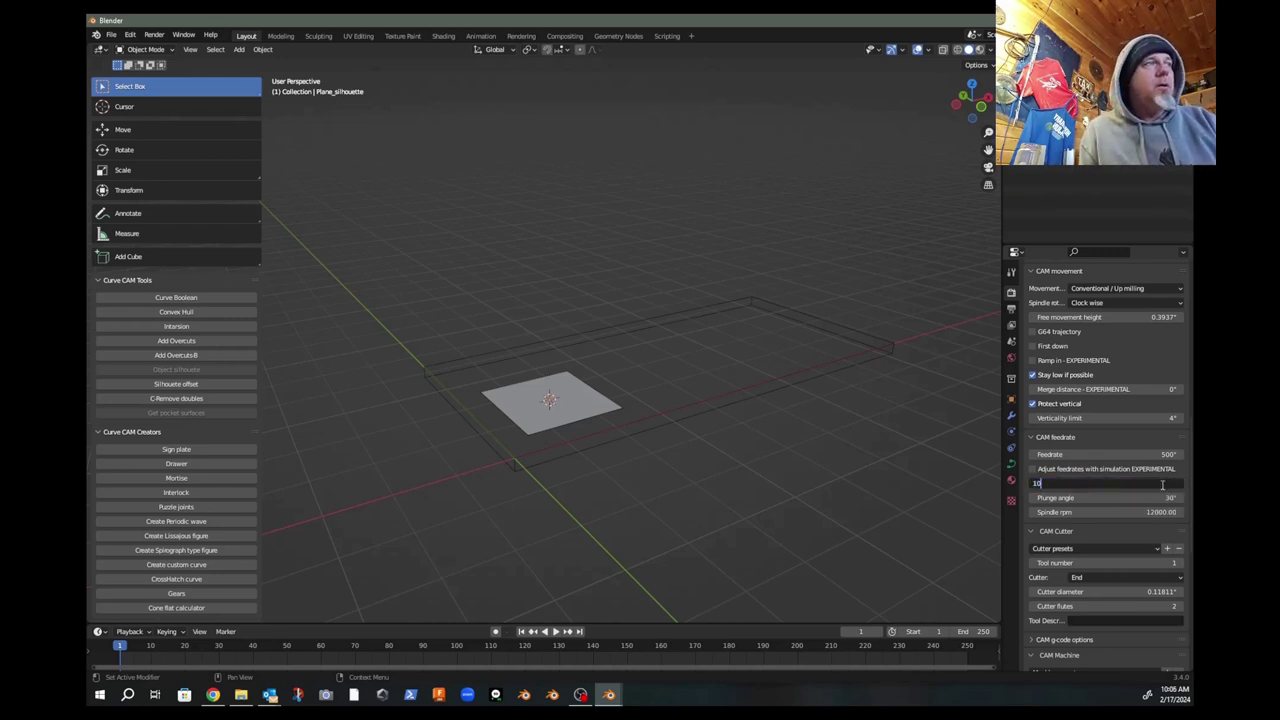
key(Return)
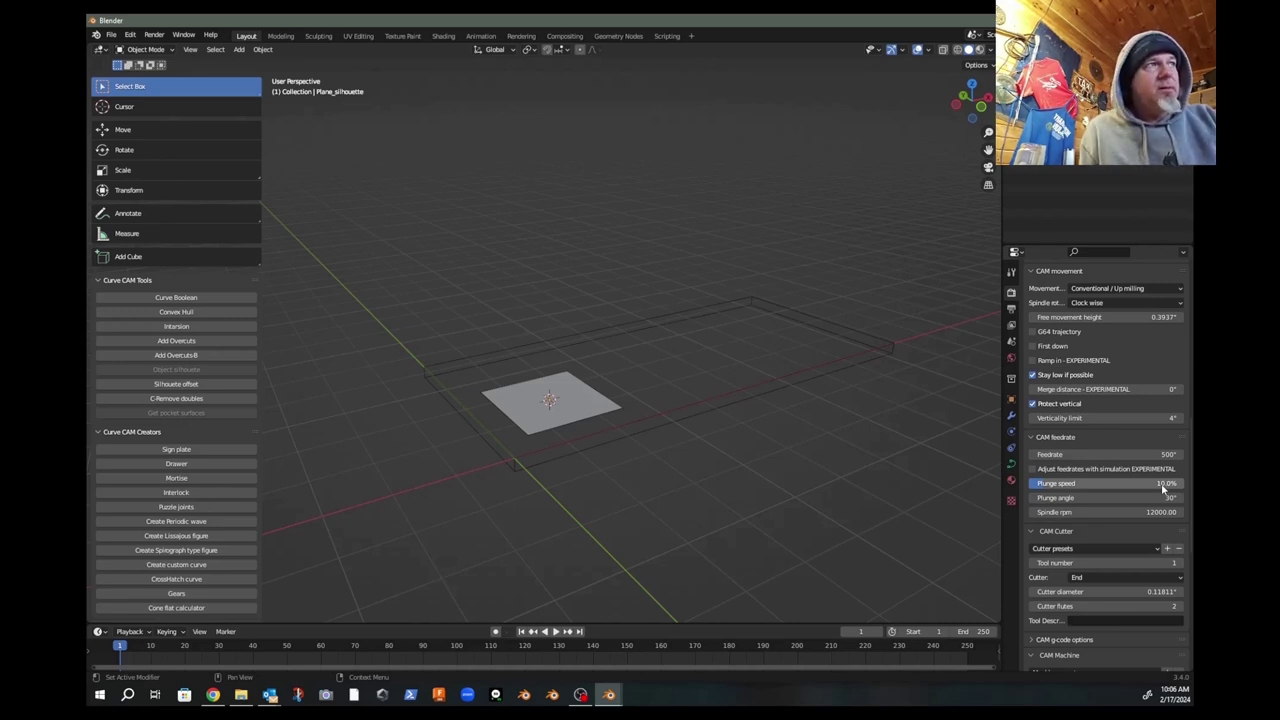
Step: Set the spindle speed to 18000 rpm and bring up the cutter presets
scroll(1145, 470, down, 1)
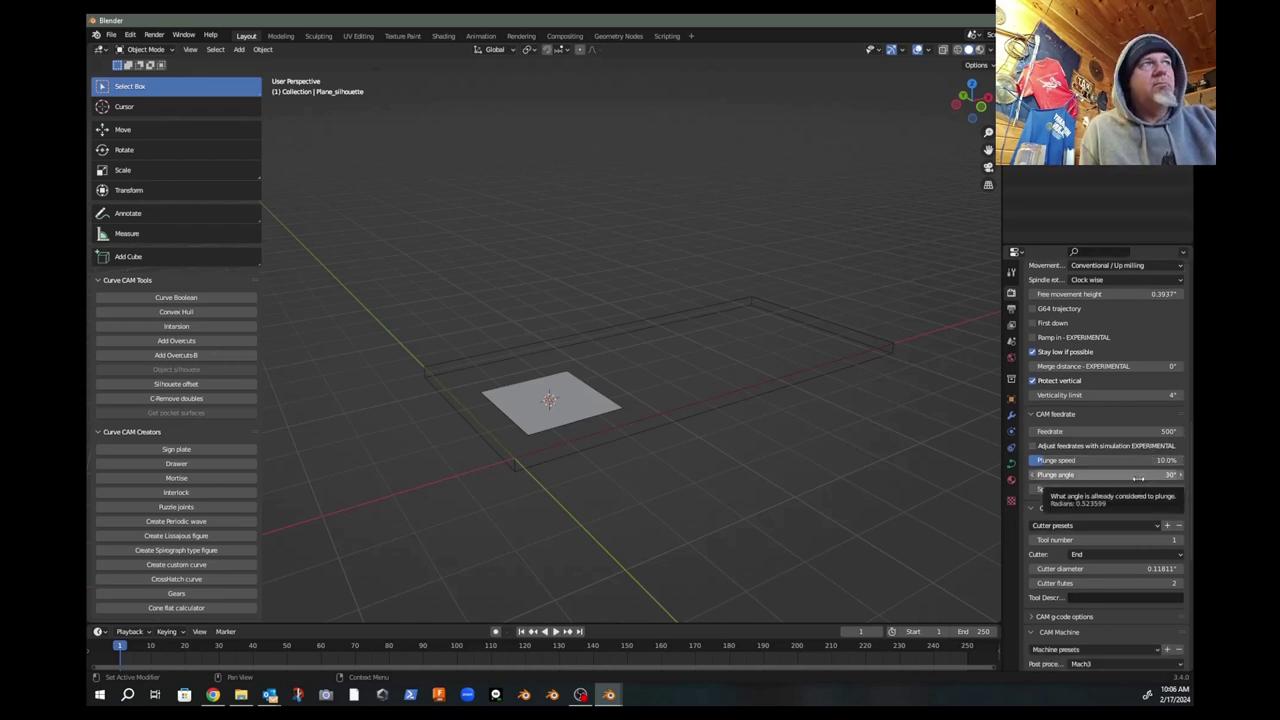
click(1151, 489)
text(180)
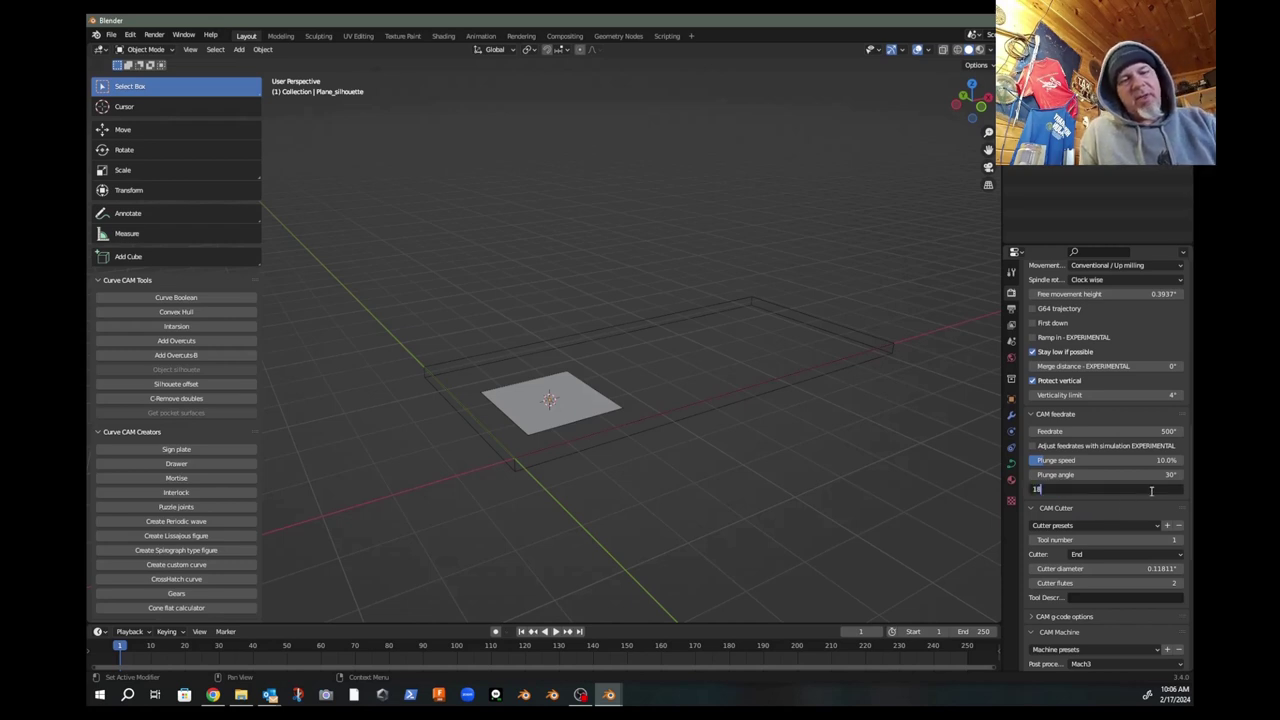
text(00)
key(Return)
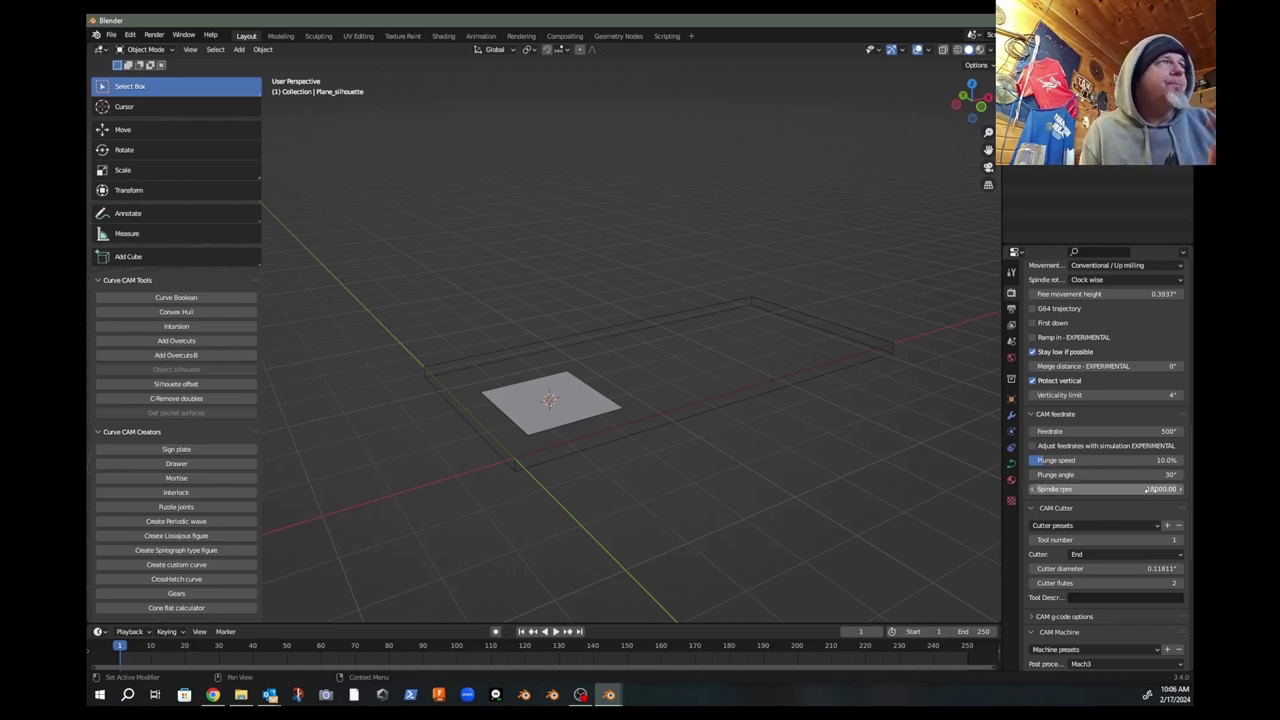
scroll(1156, 460, down, 3)
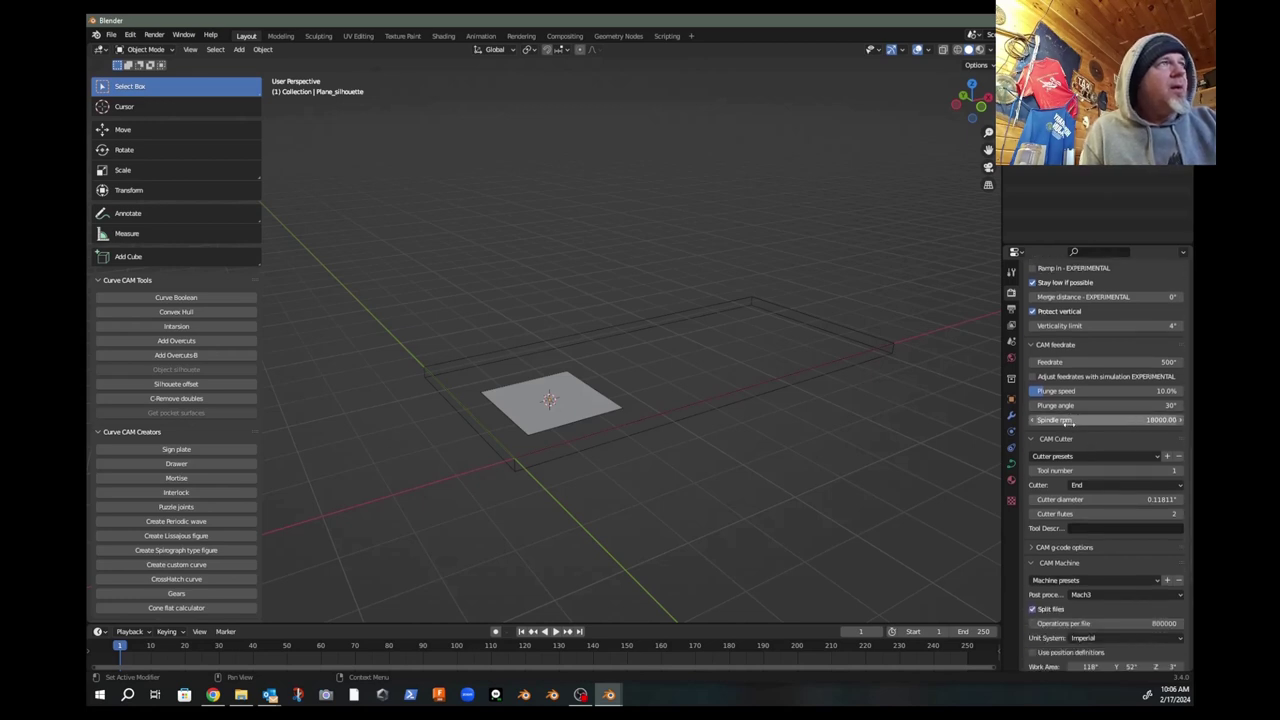
click(1156, 458)
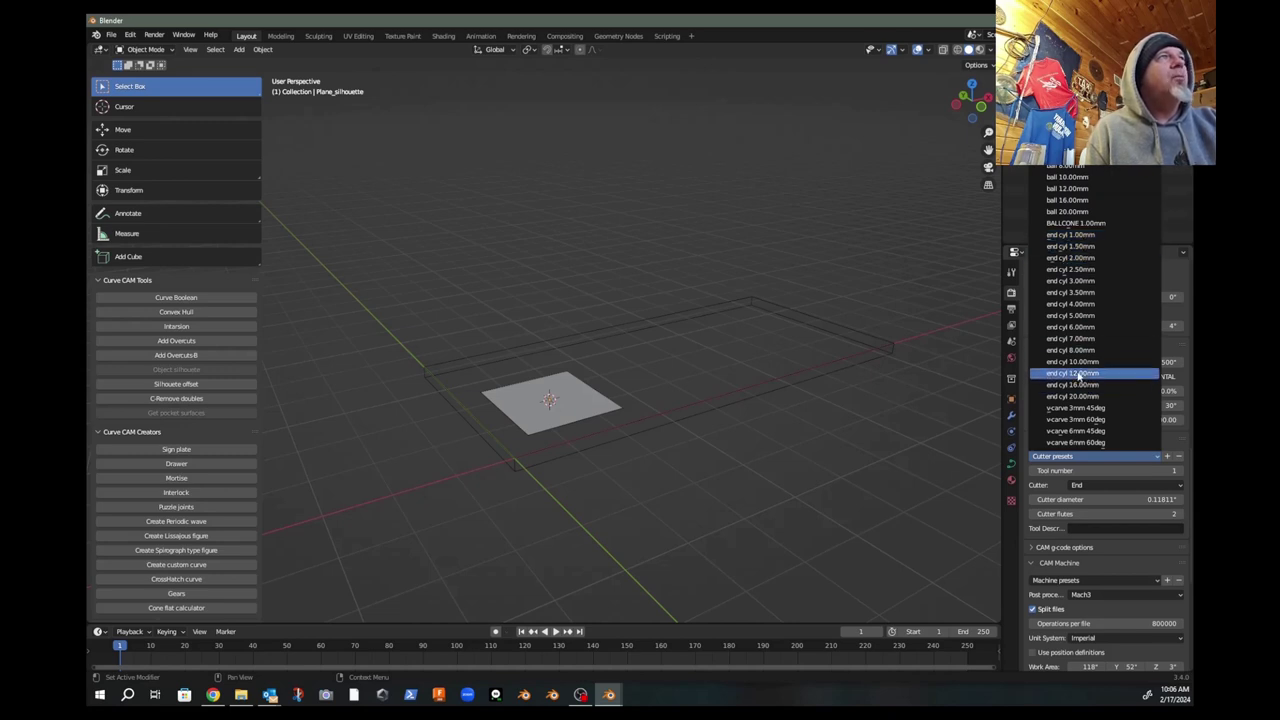
Step: Apply the 'end cyl 10.00mm' cutter preset, keeping the cutter type as End
click(1071, 366)
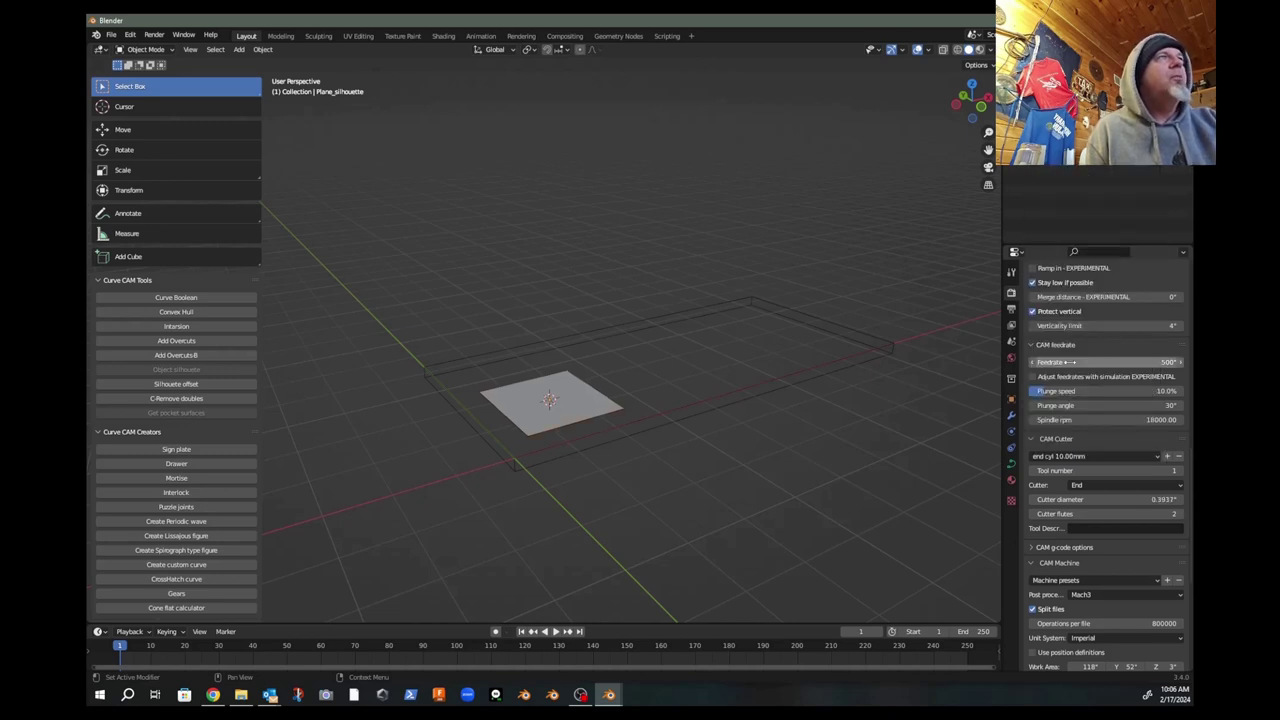
click(1098, 487)
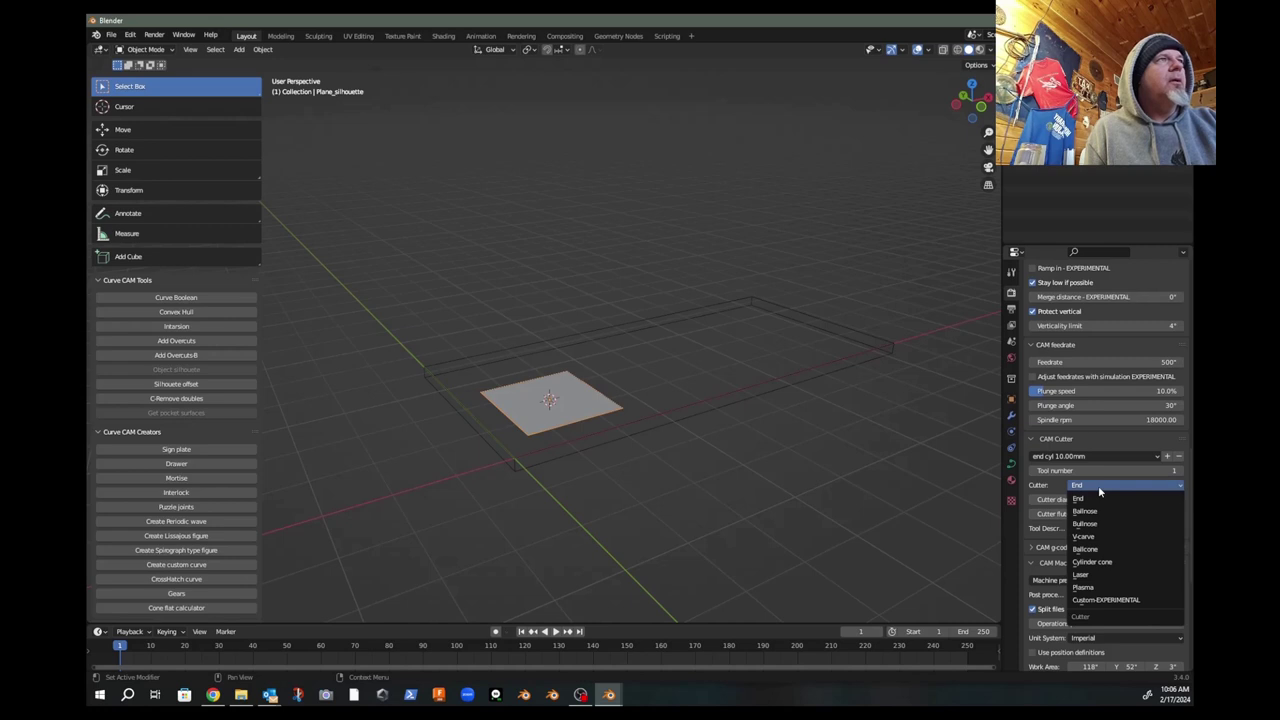
click(1097, 497)
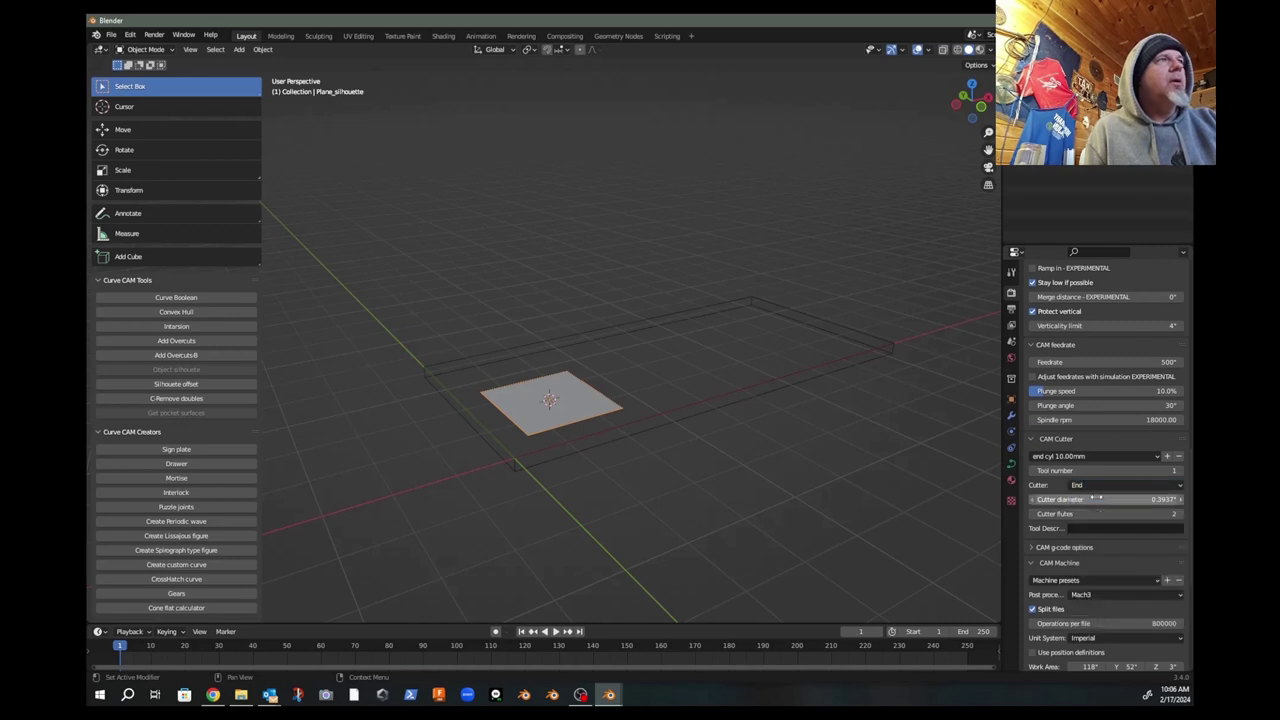
click(1098, 487)
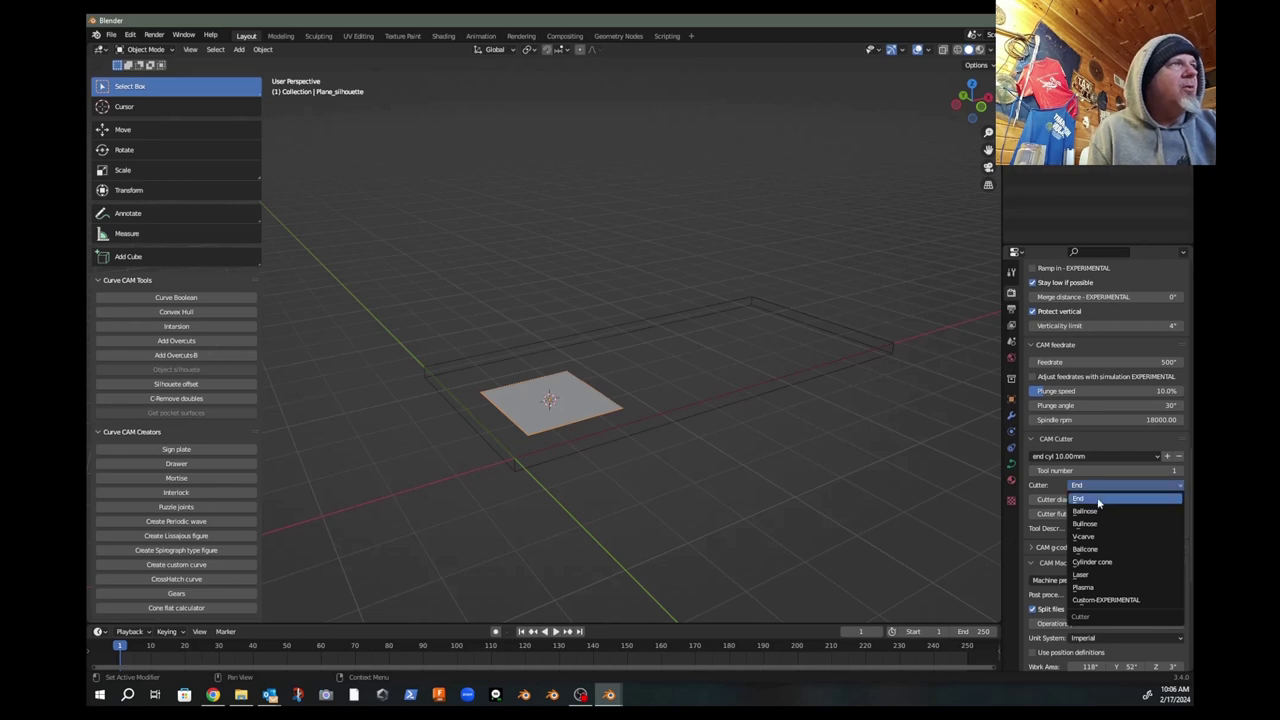
click(1097, 499)
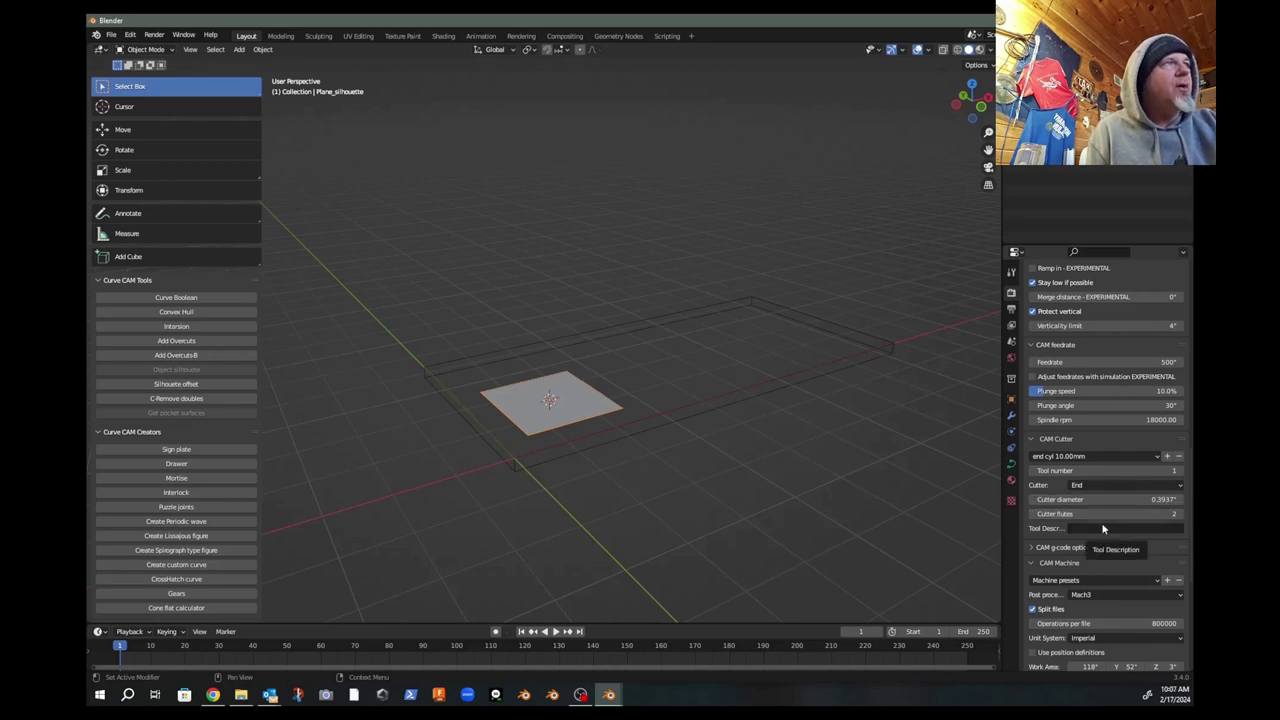
scroll(1104, 528, down, 1)
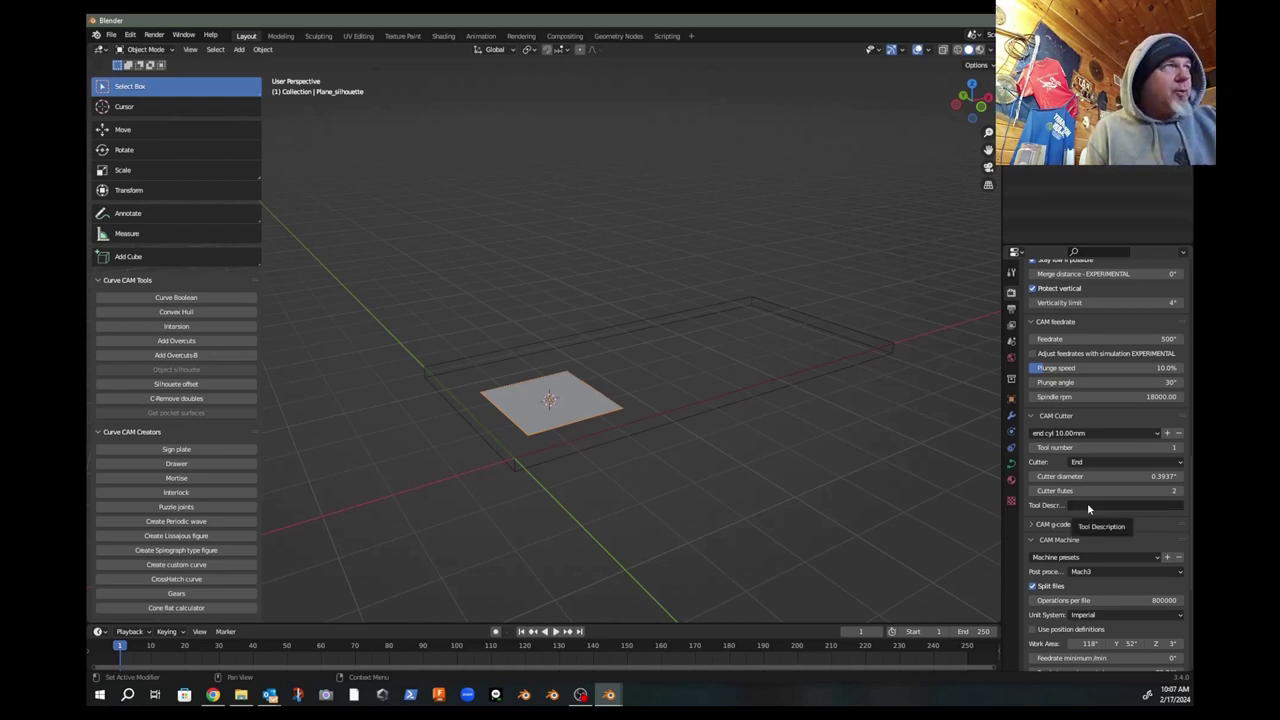
scroll(1108, 537, down, 3)
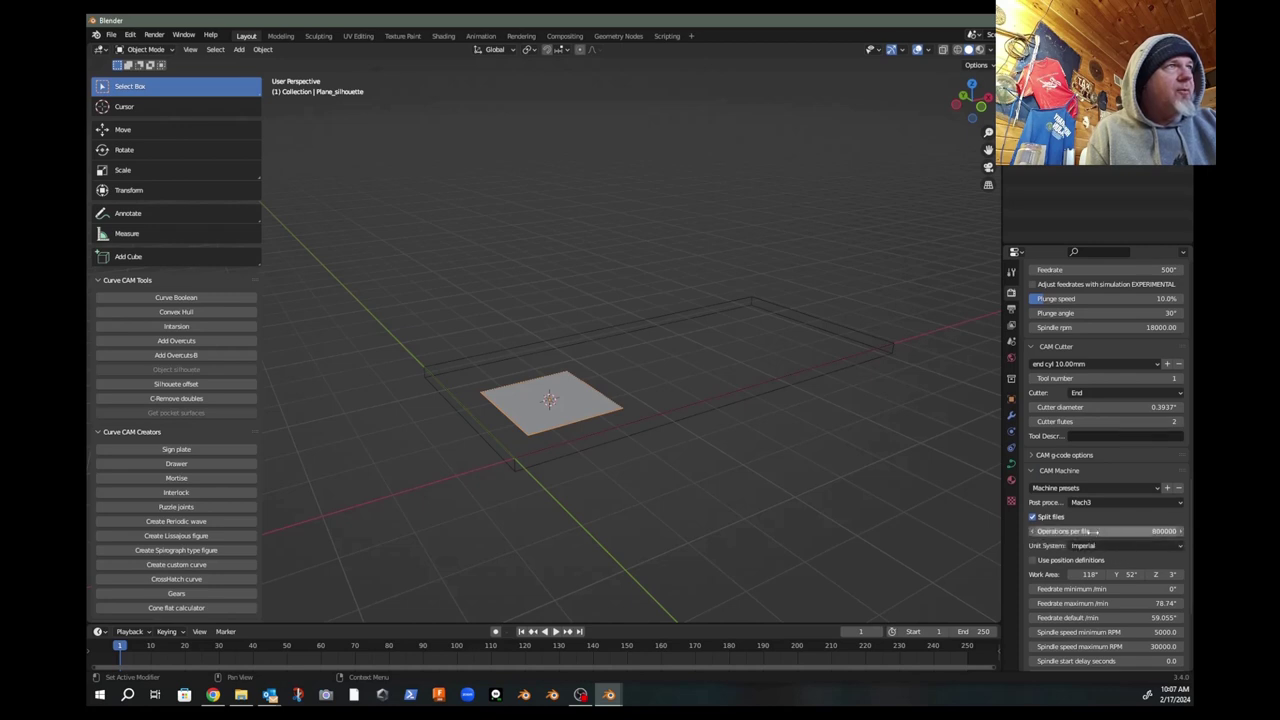
Step: Enable G43 output on tool change and set the collet size to 0.5"
scroll(1095, 536, down, 7)
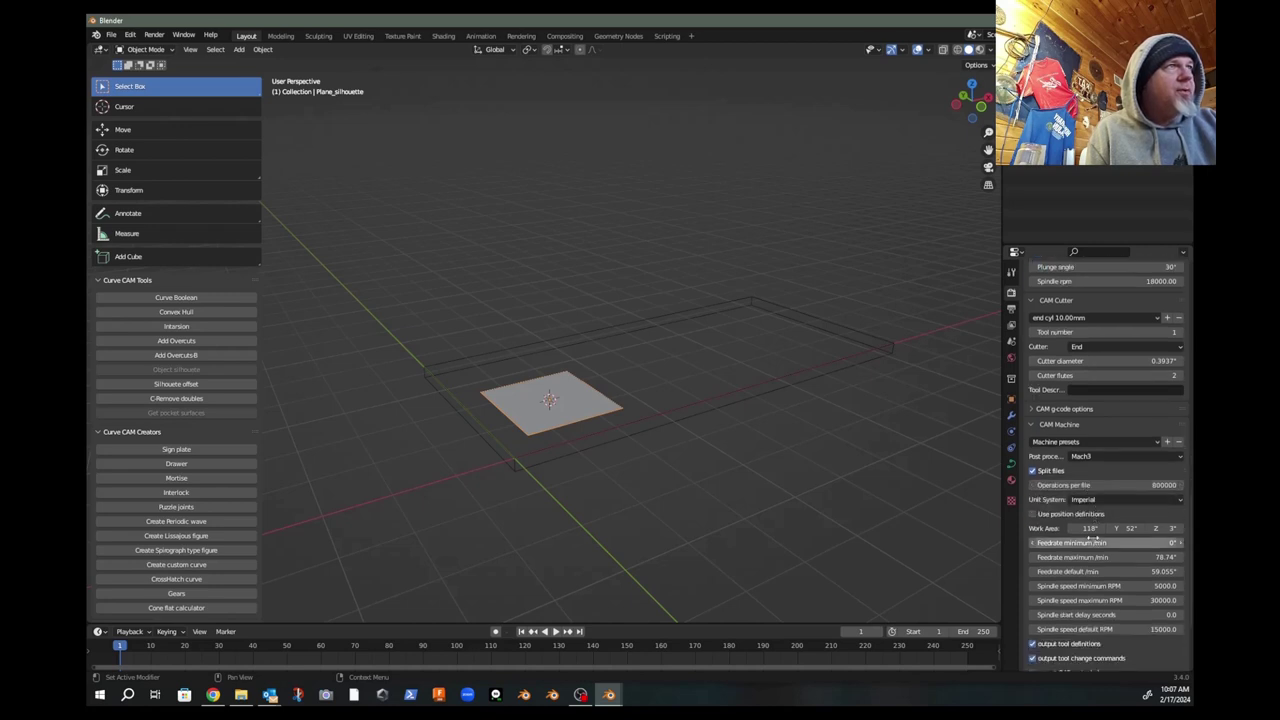
scroll(1093, 541, down, 3)
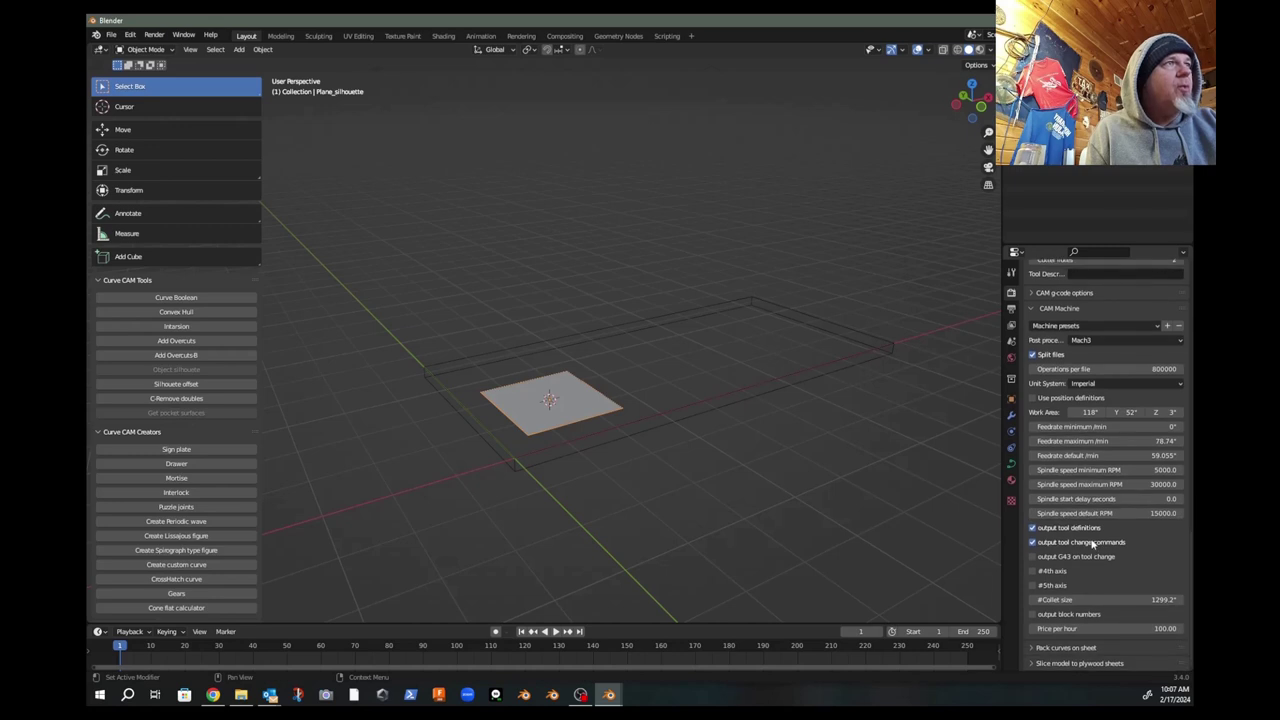
click(1033, 556)
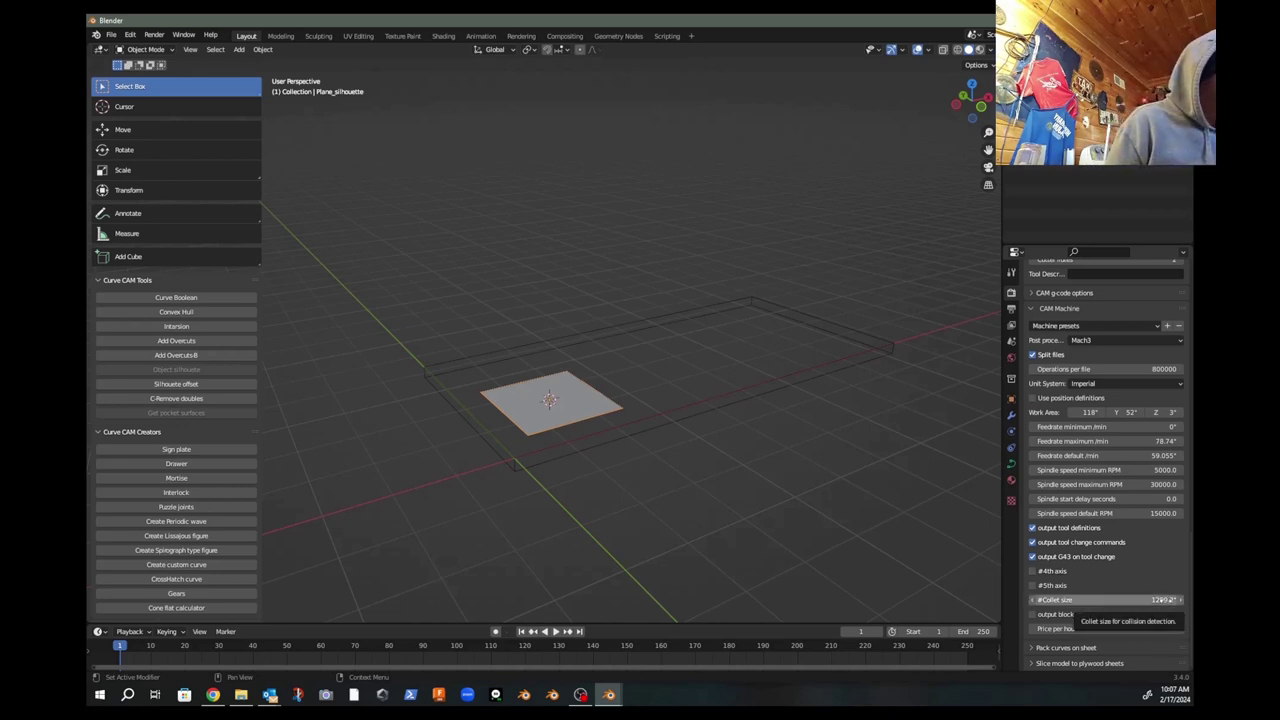
click(1166, 600)
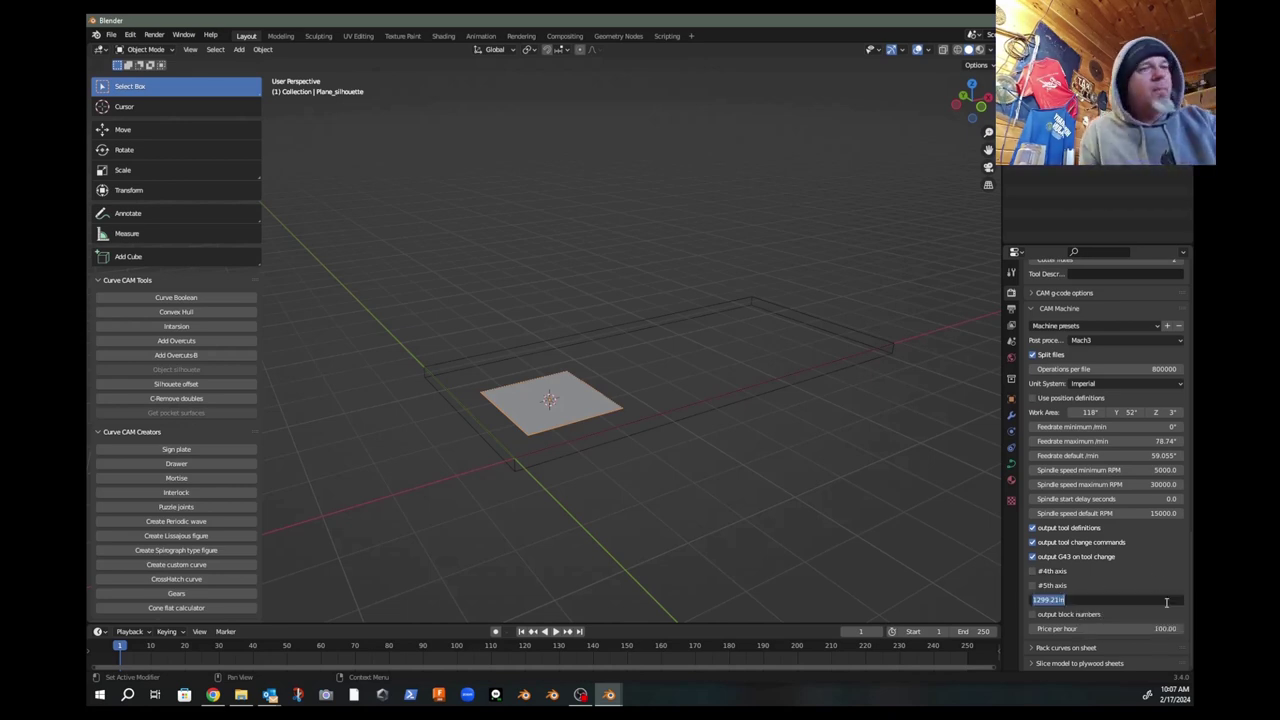
key(BackSpace)
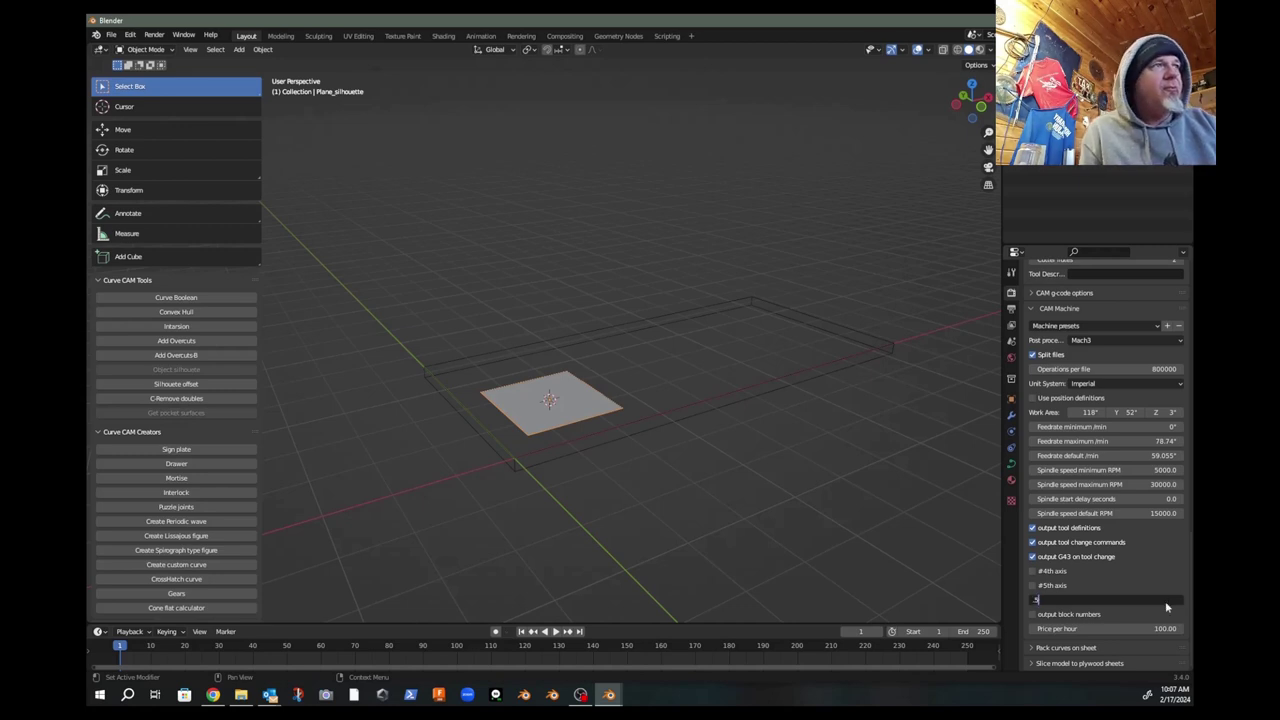
key(Return)
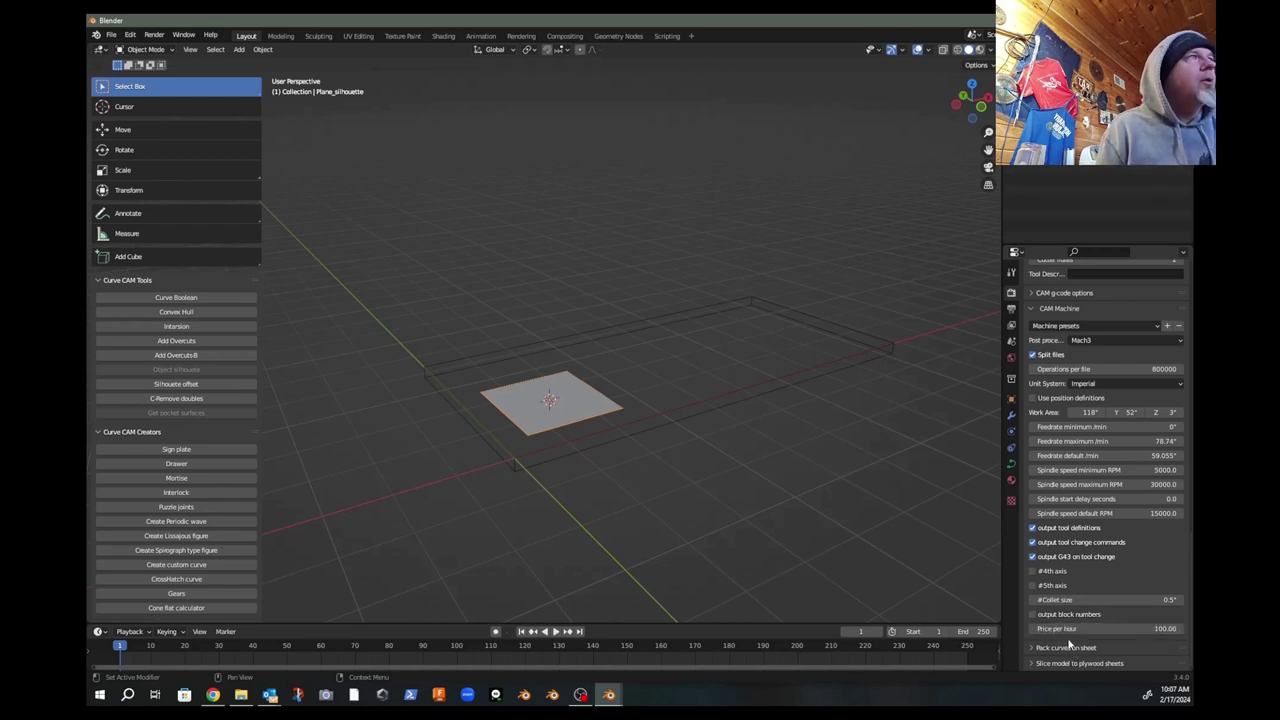
scroll(1070, 645, up, 8)
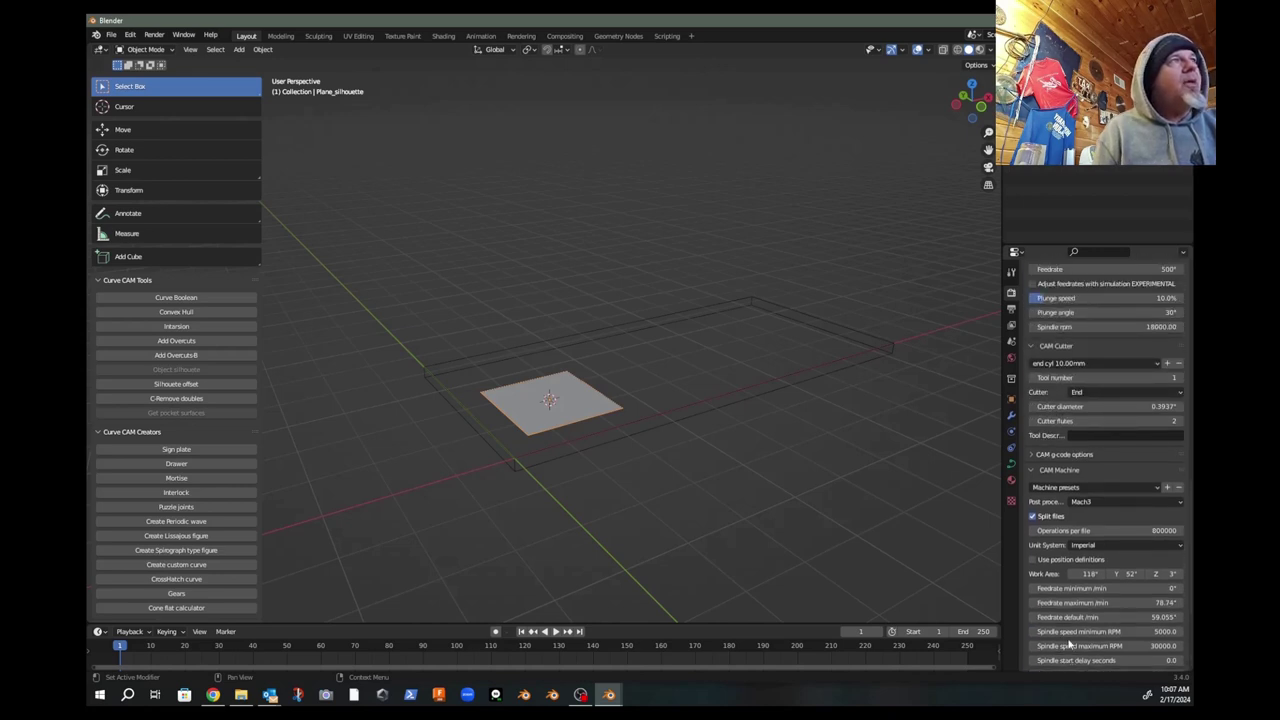
scroll(1070, 645, up, 2)
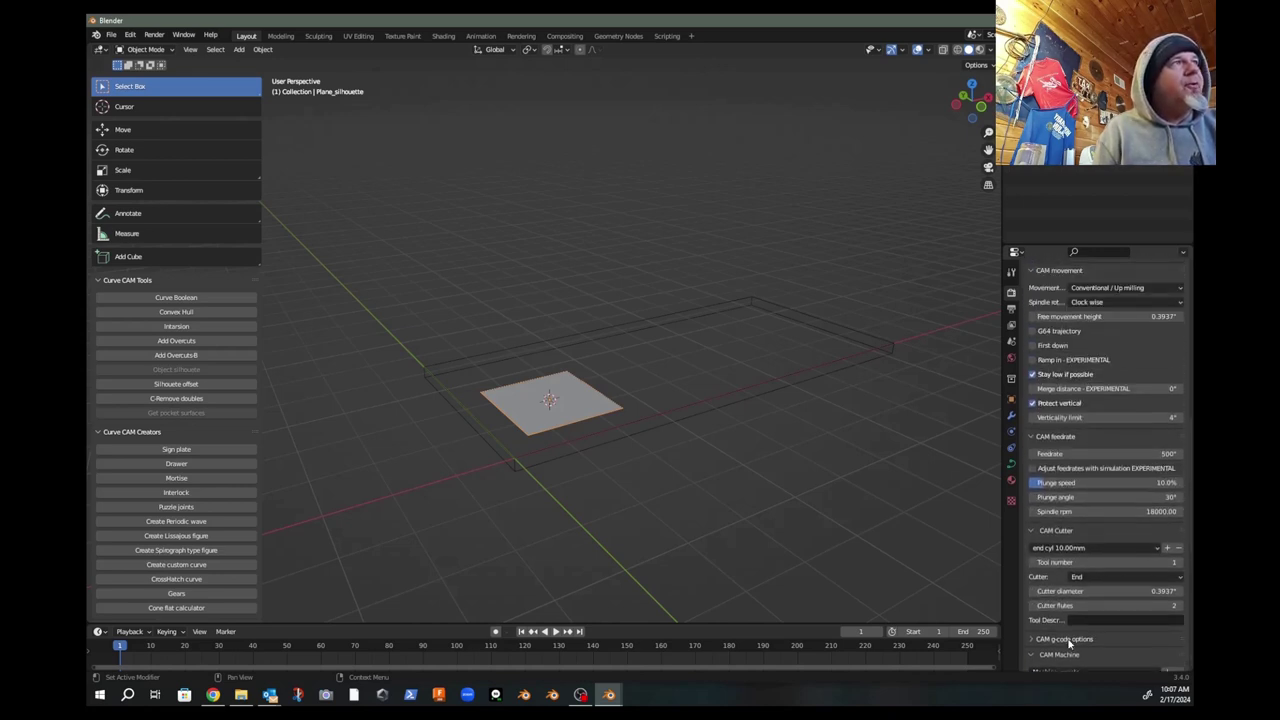
scroll(1068, 645, up, 4)
scroll(1070, 643, up, 9)
Step: Calculate and export the Op_Plane_silhouette_1 toolpath, then bring up File Explorer
scroll(1070, 645, up, 5)
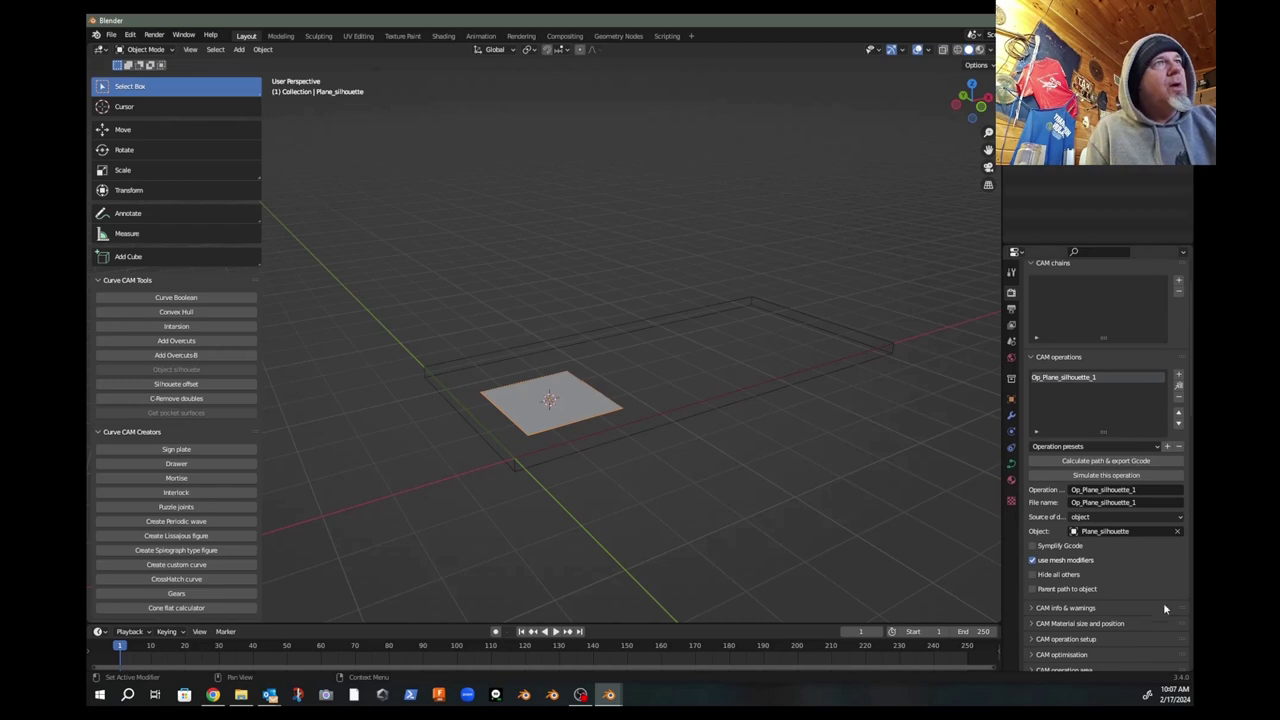
click(1100, 462)
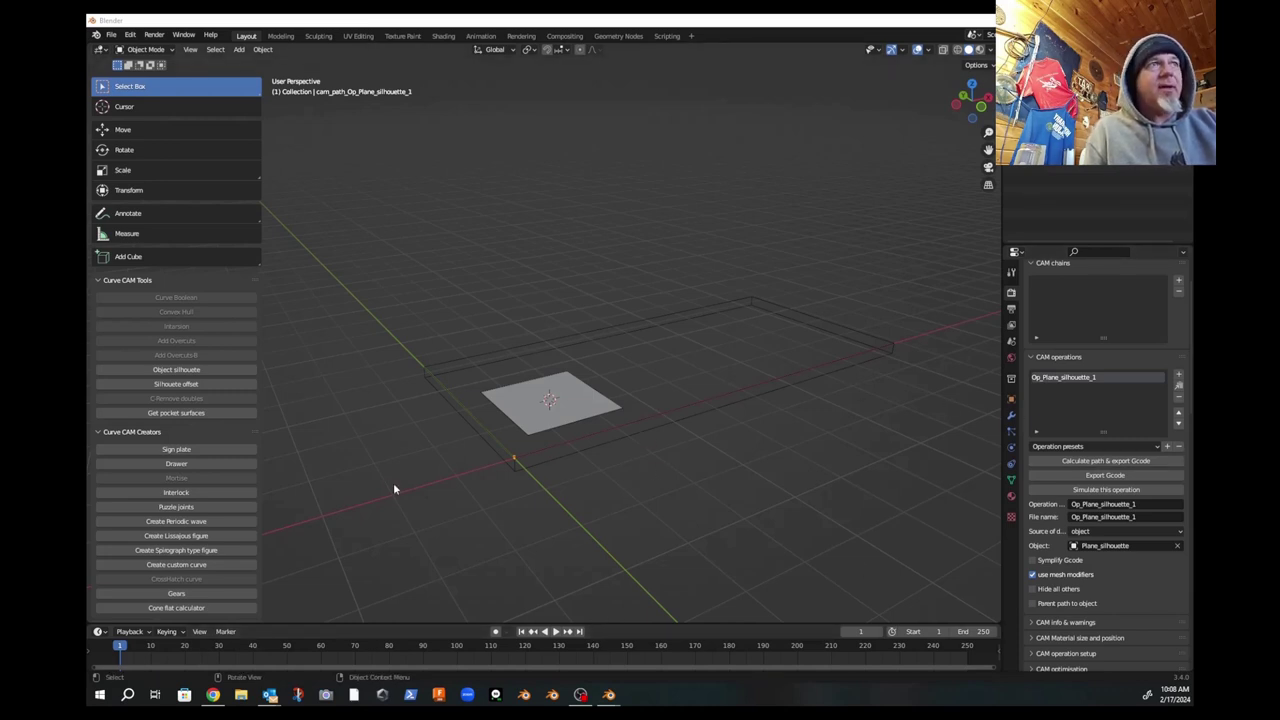
click(242, 702)
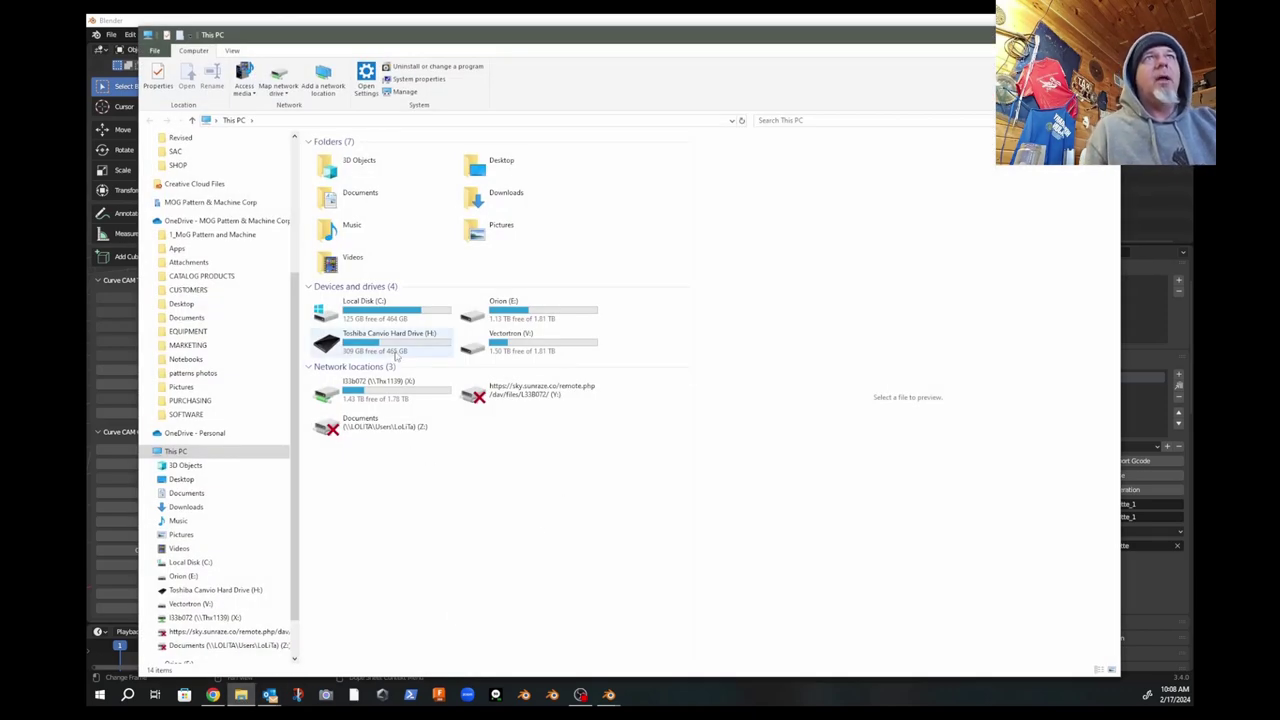
Step: Browse to H: > Blender340withBlenderCAM > blender340 in File Explorer
double_click(381, 341)
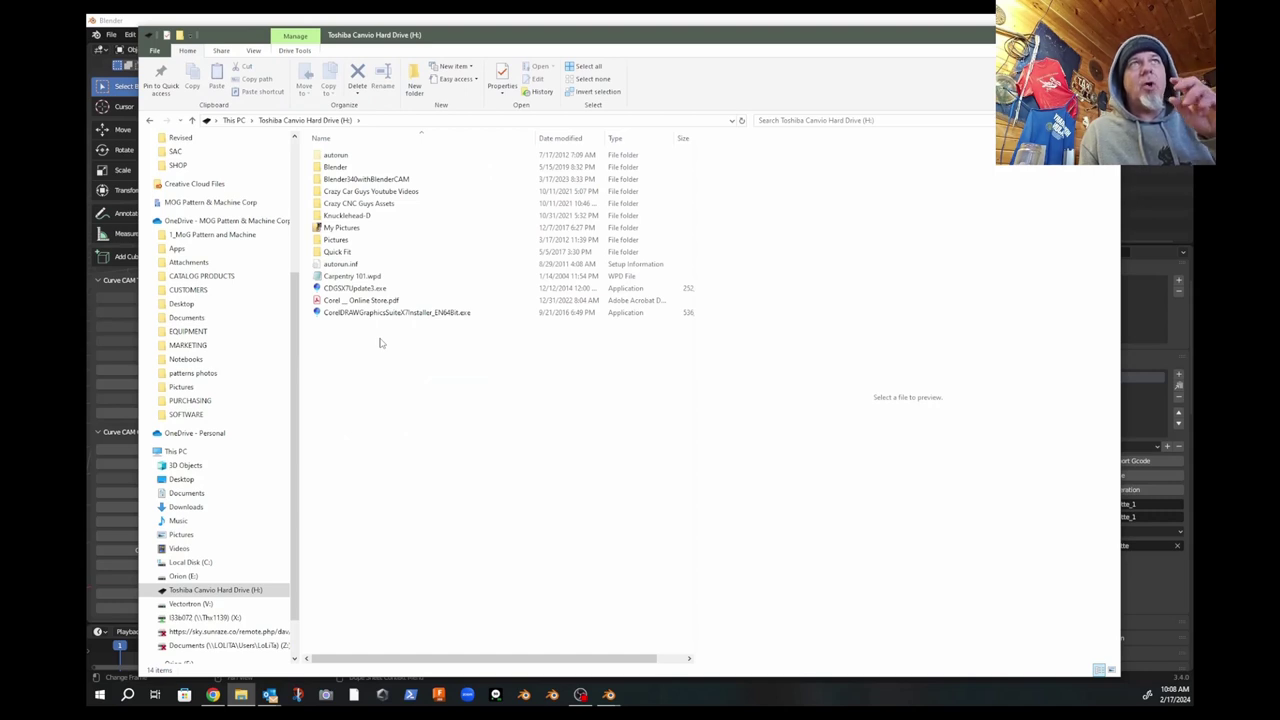
double_click(345, 180)
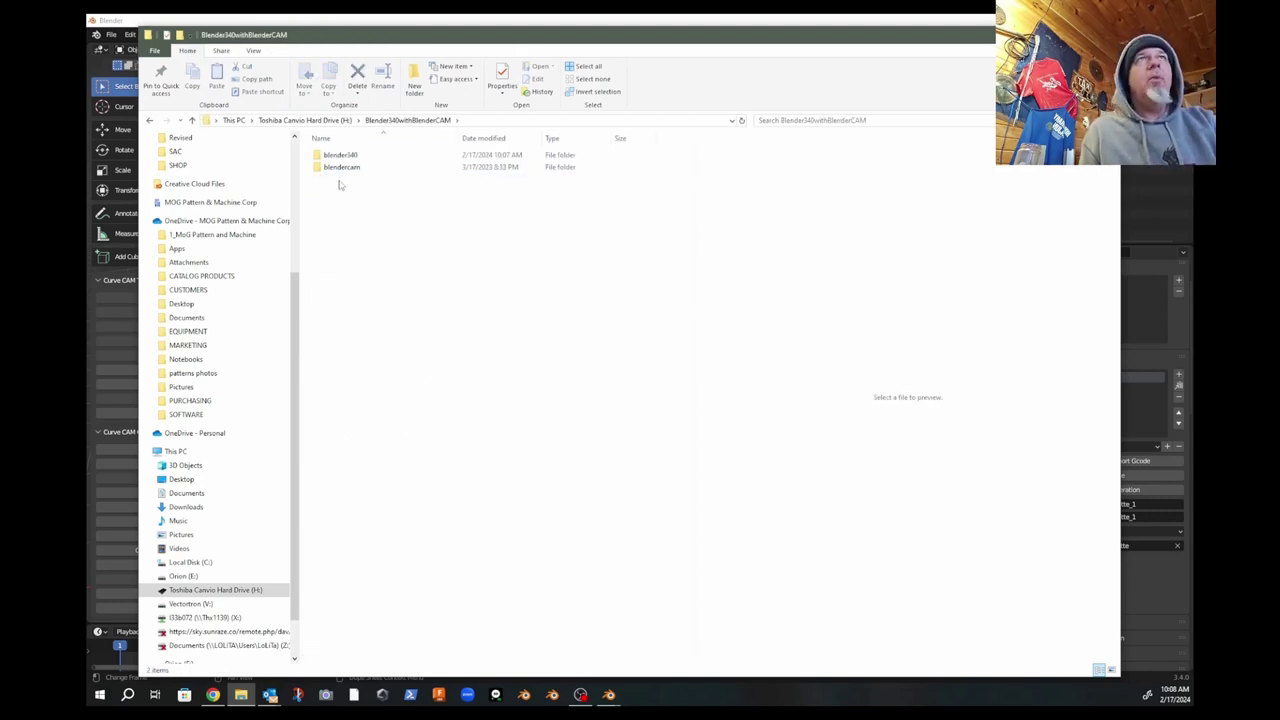
double_click(336, 156)
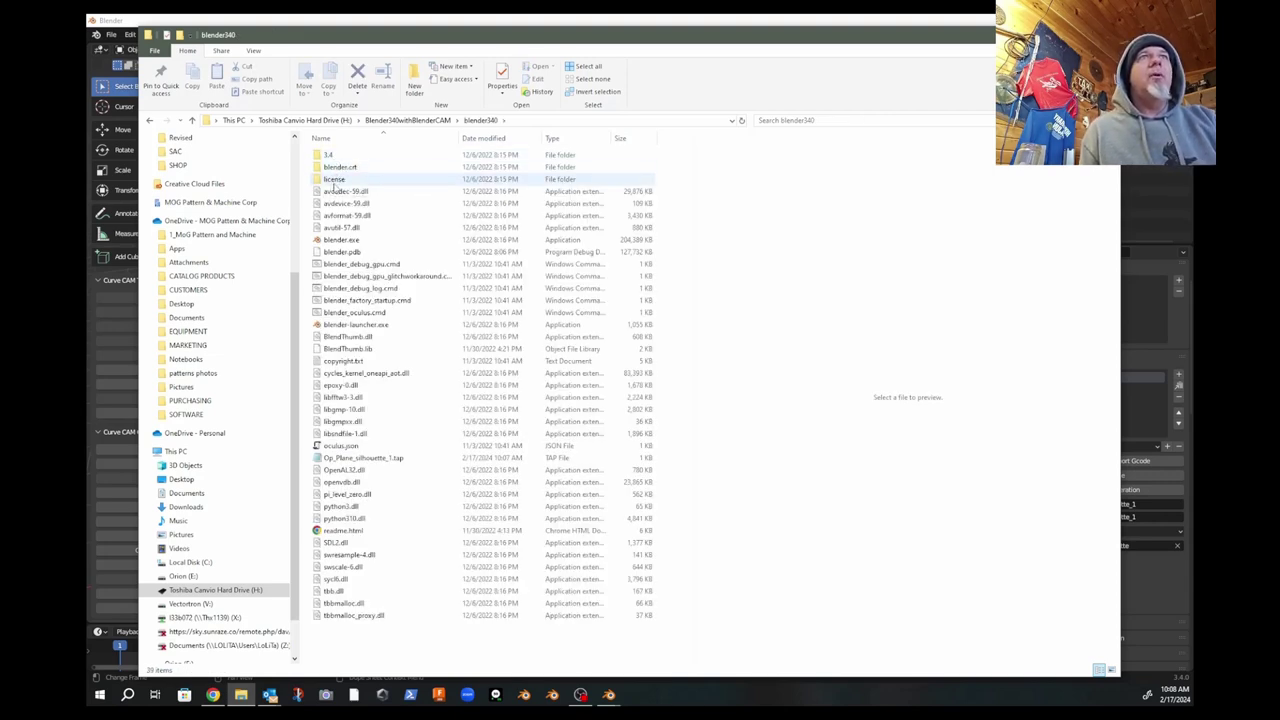
click(1138, 213)
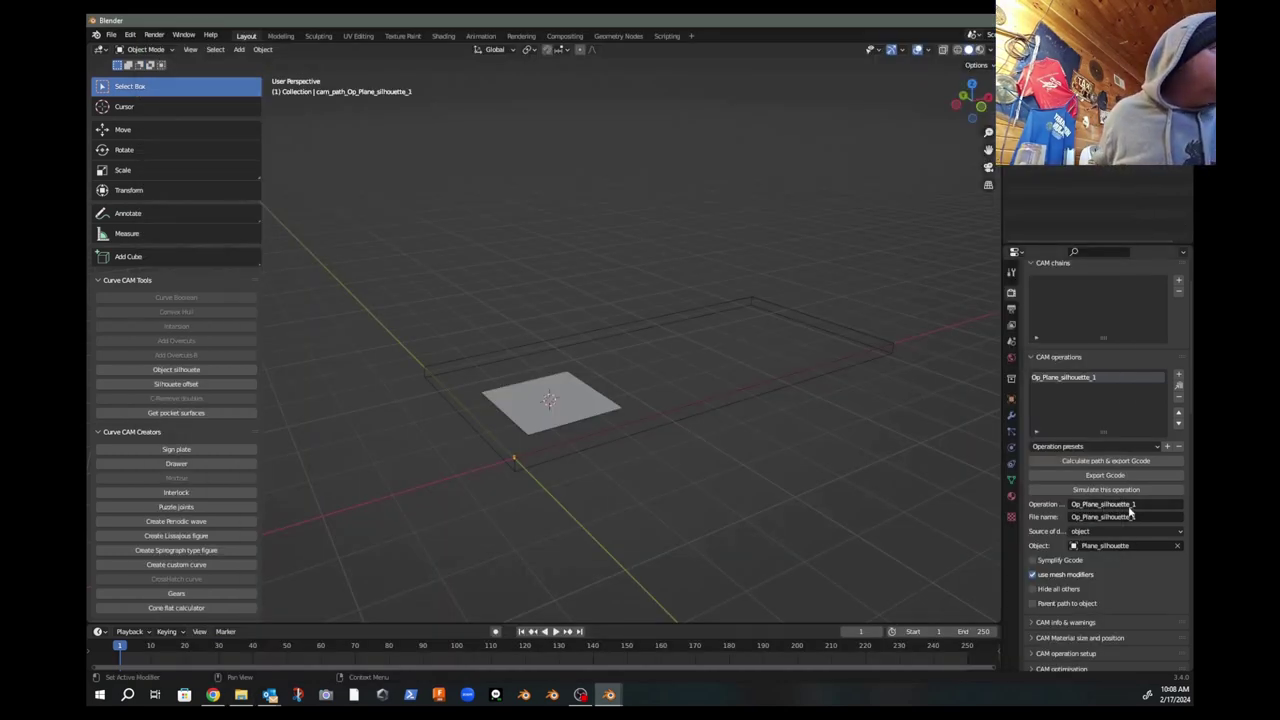
key(alt+Tab)
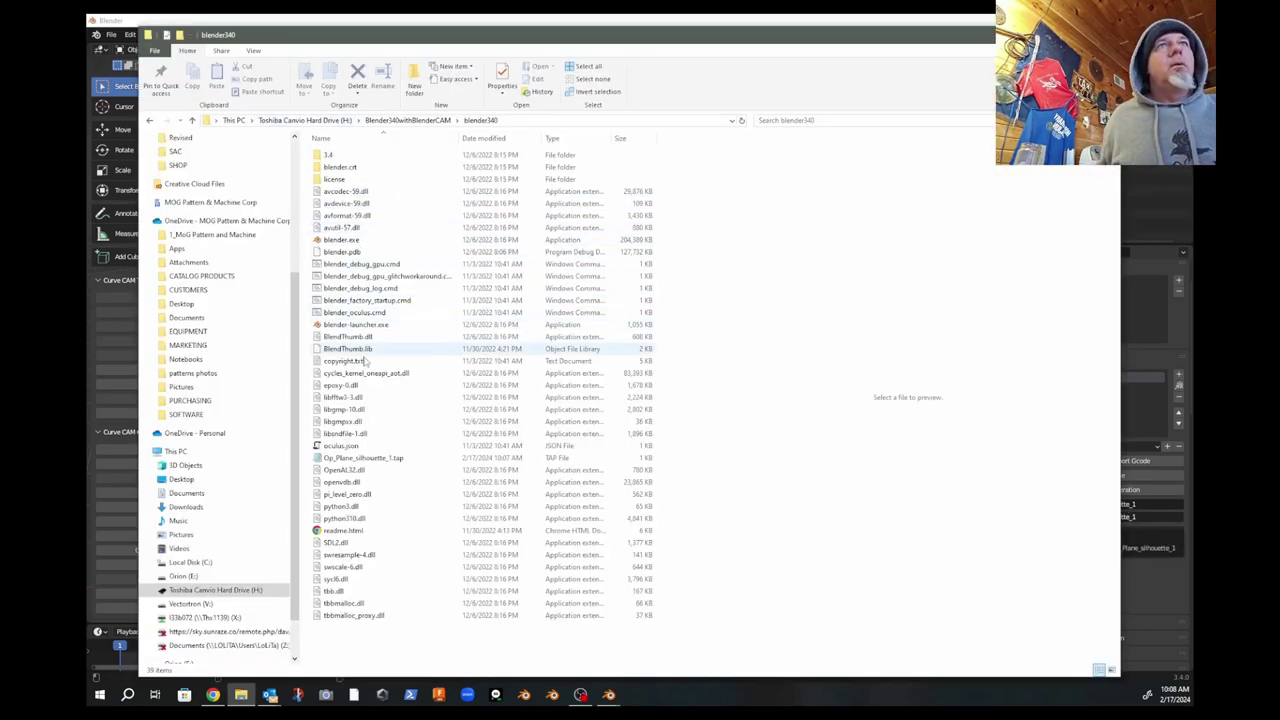
Step: Open Op_Plane_silhouette_1.tap with Notepad and move the Notepad window up-left
click(346, 459)
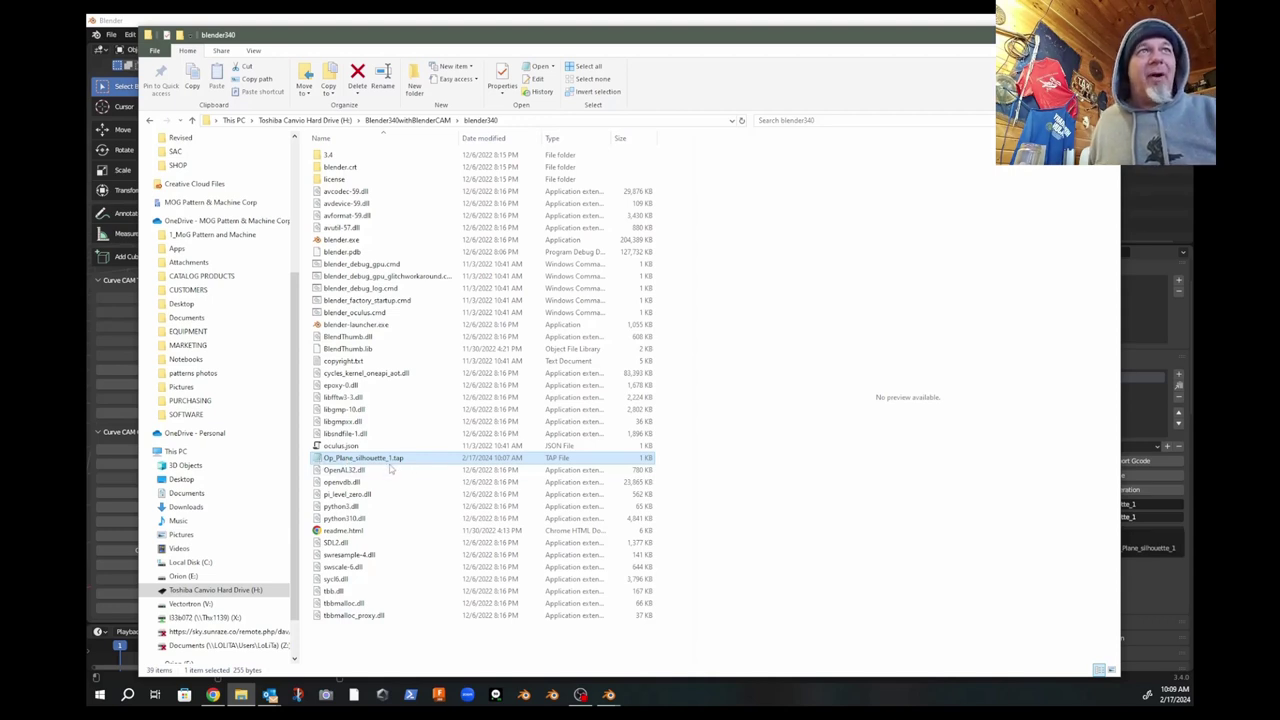
right_click(377, 467)
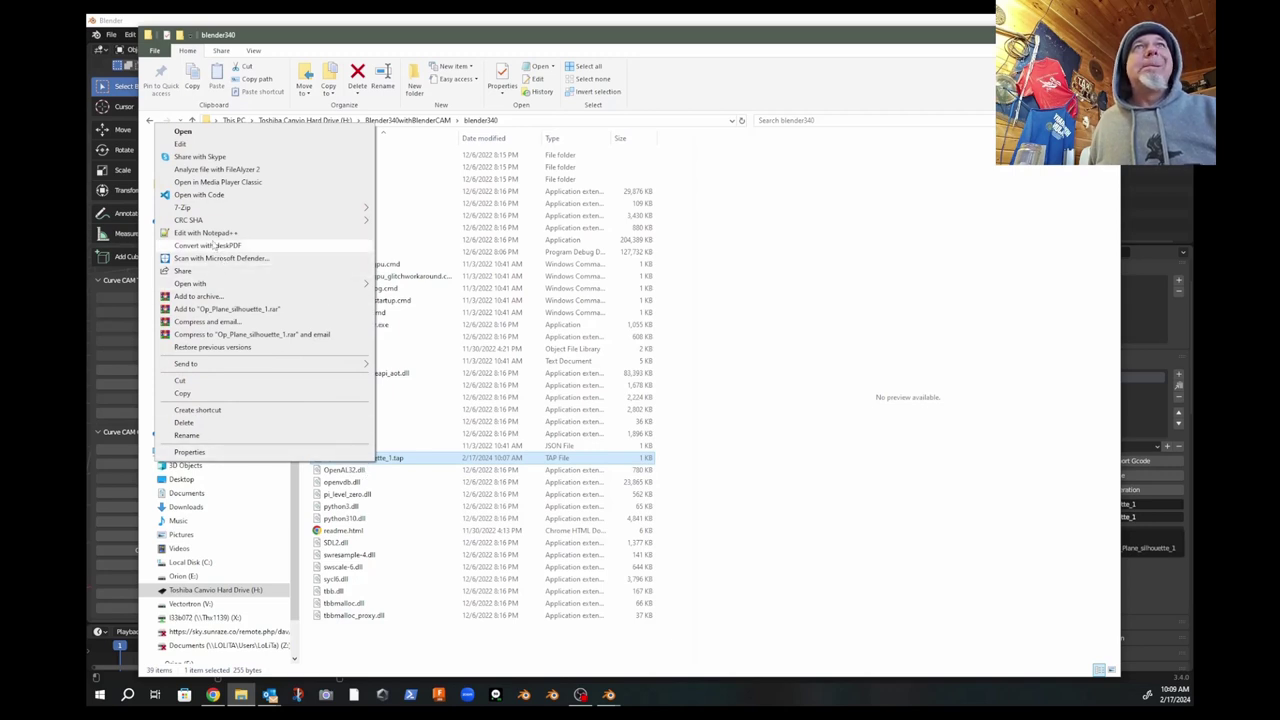
mouse_move(220, 286)
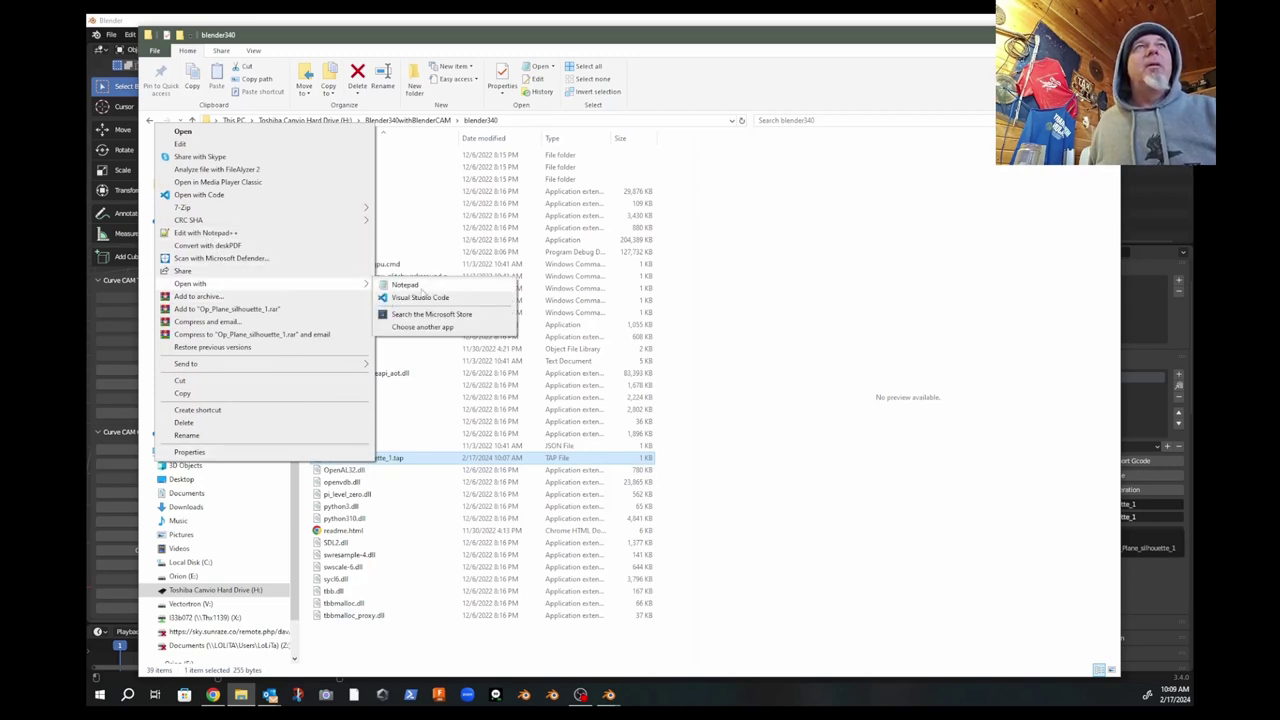
click(416, 296)
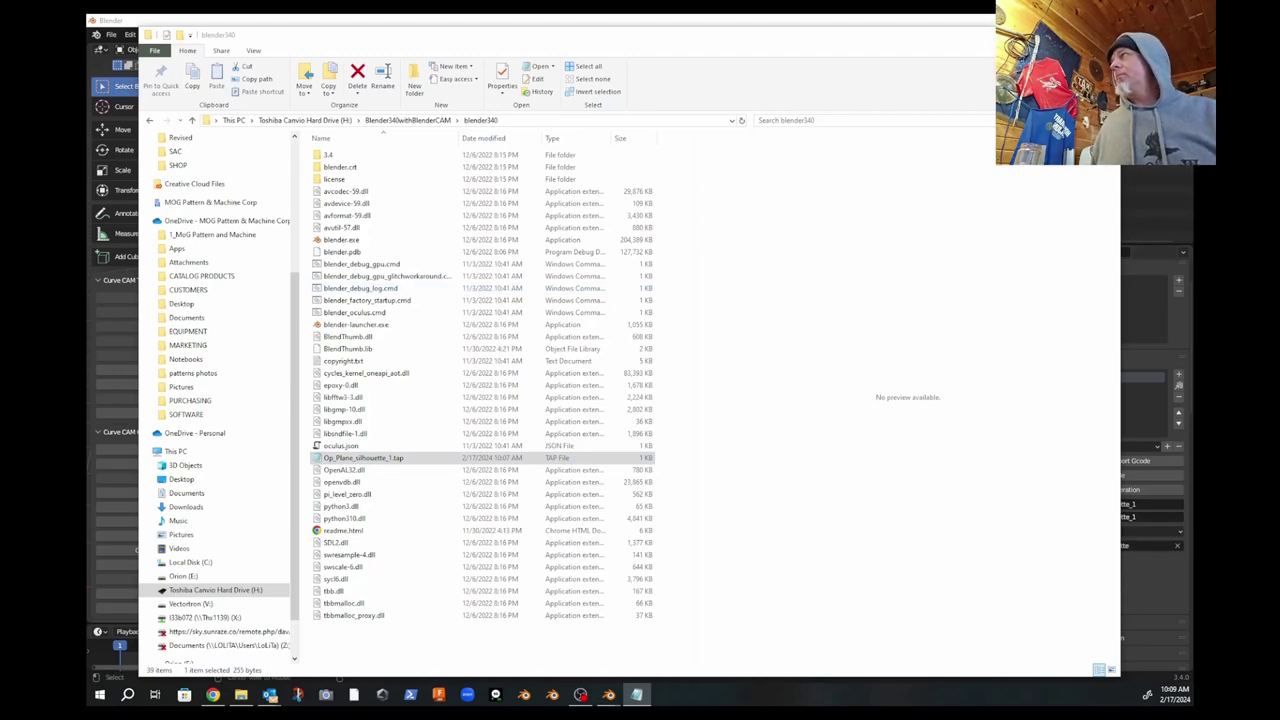
drag(531, 124, 350, 70)
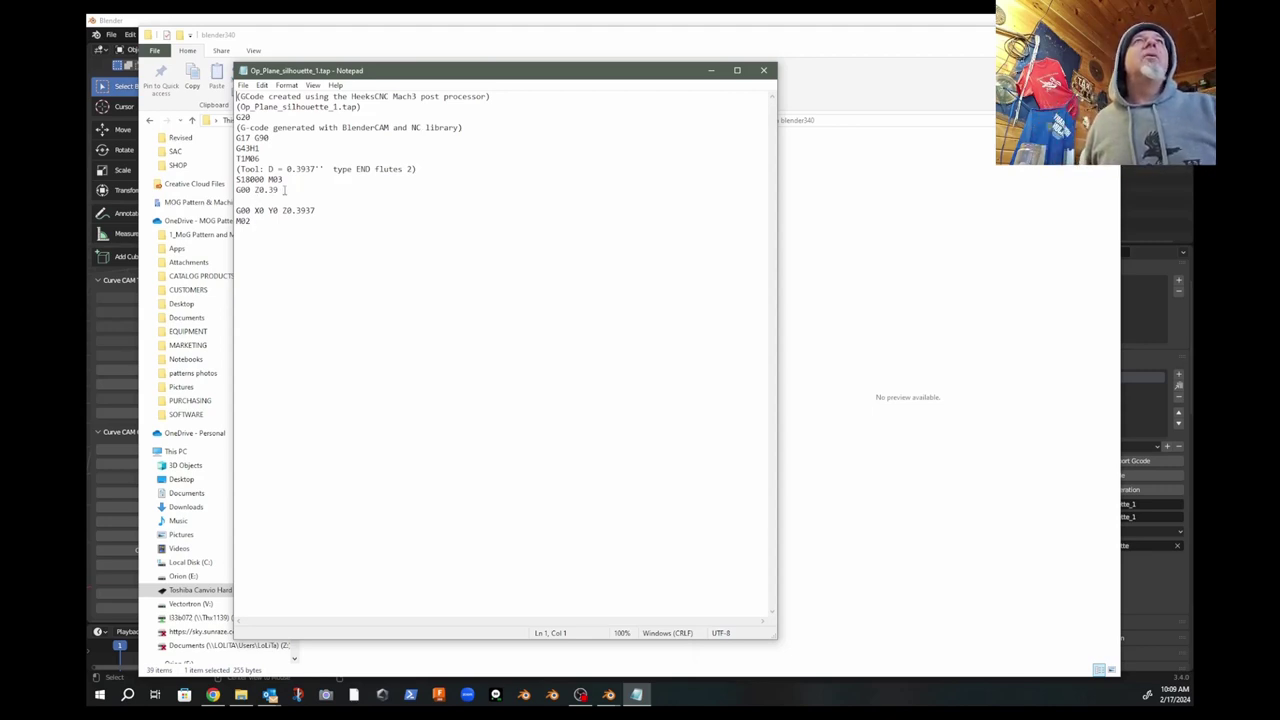
Step: Close Notepad after reading the G-code, leaving the blender340 folder showing
click(763, 70)
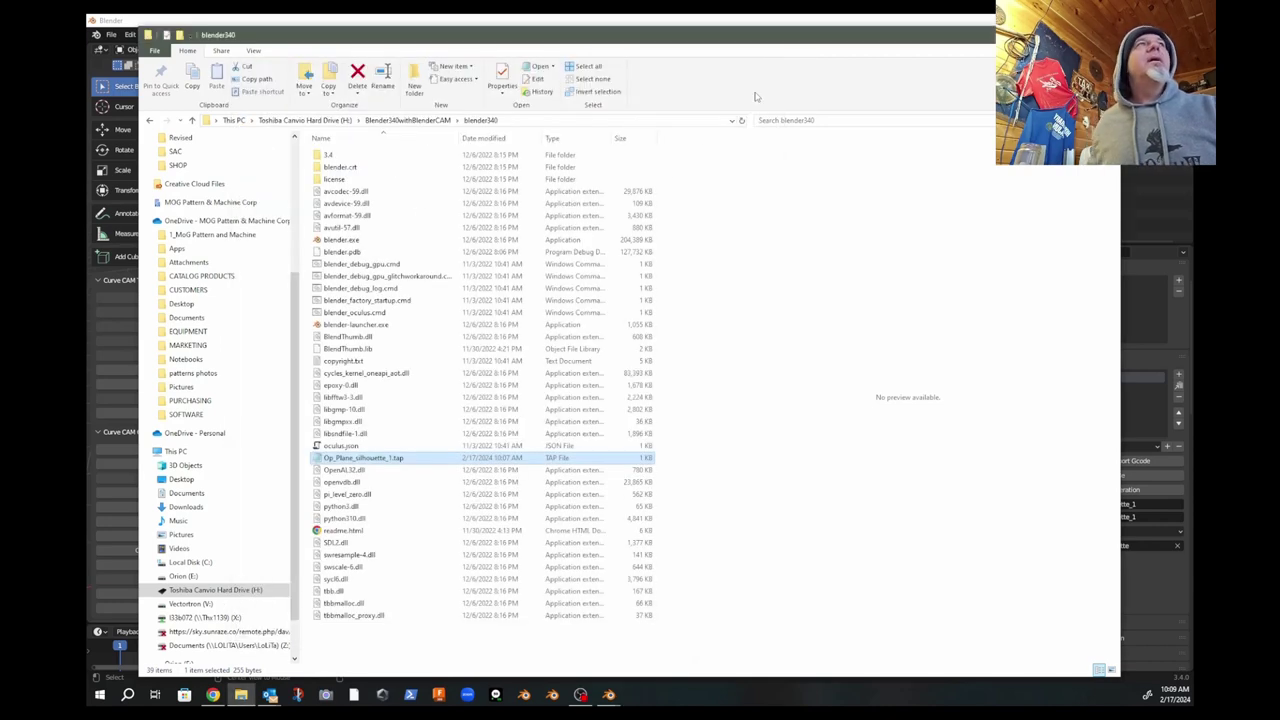
Step: In Blender's CAM g-code options, enable 'output g-code header' and 'output g-code trailer'
click(1147, 203)
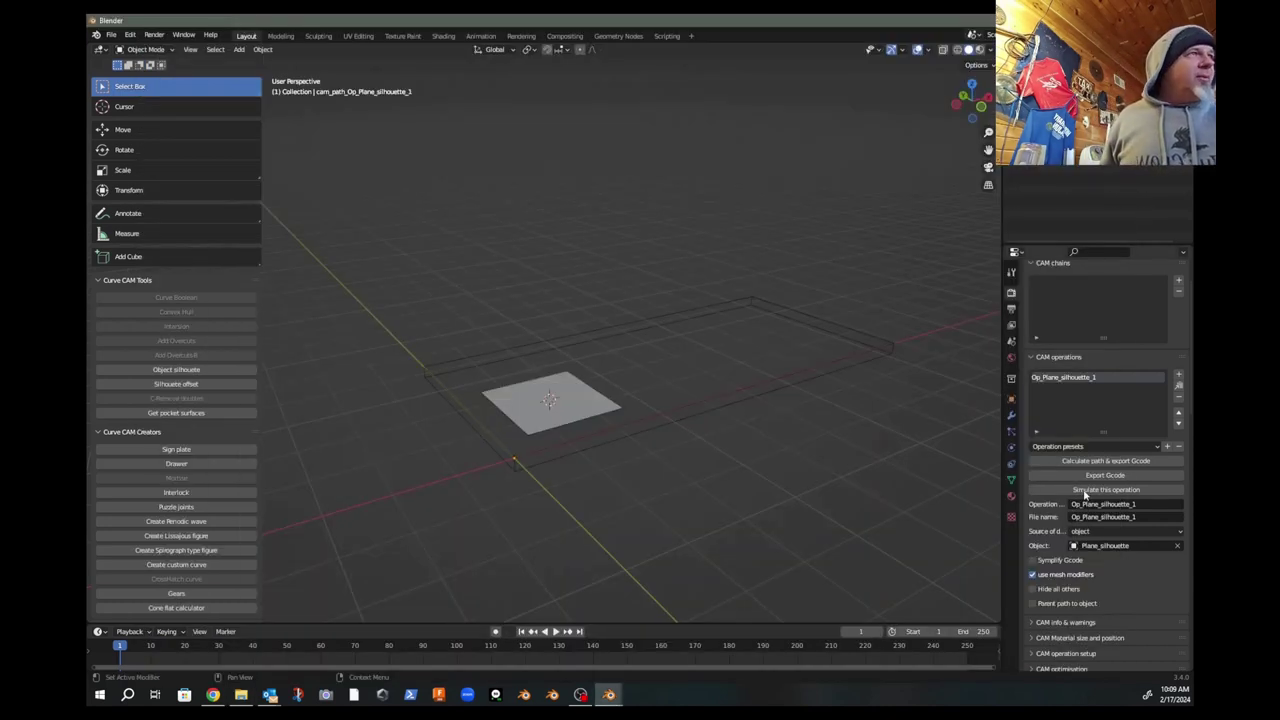
scroll(1060, 547, down, 5)
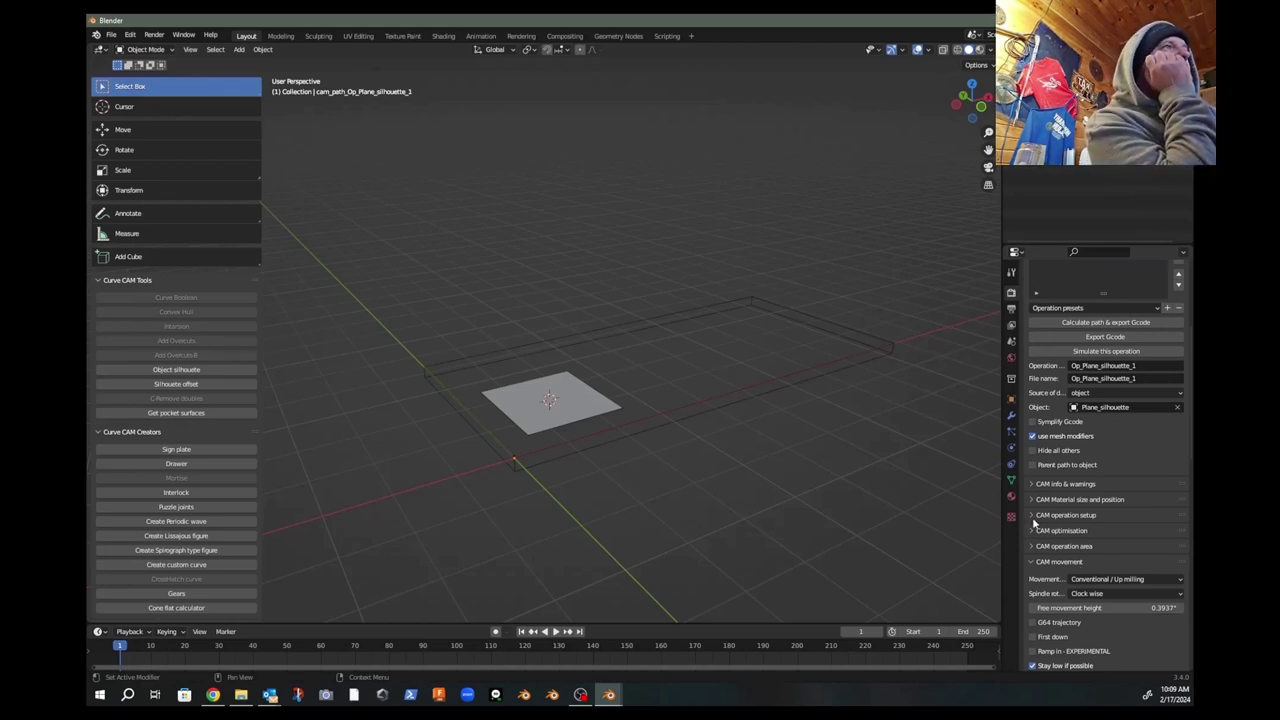
scroll(1034, 524, down, 4)
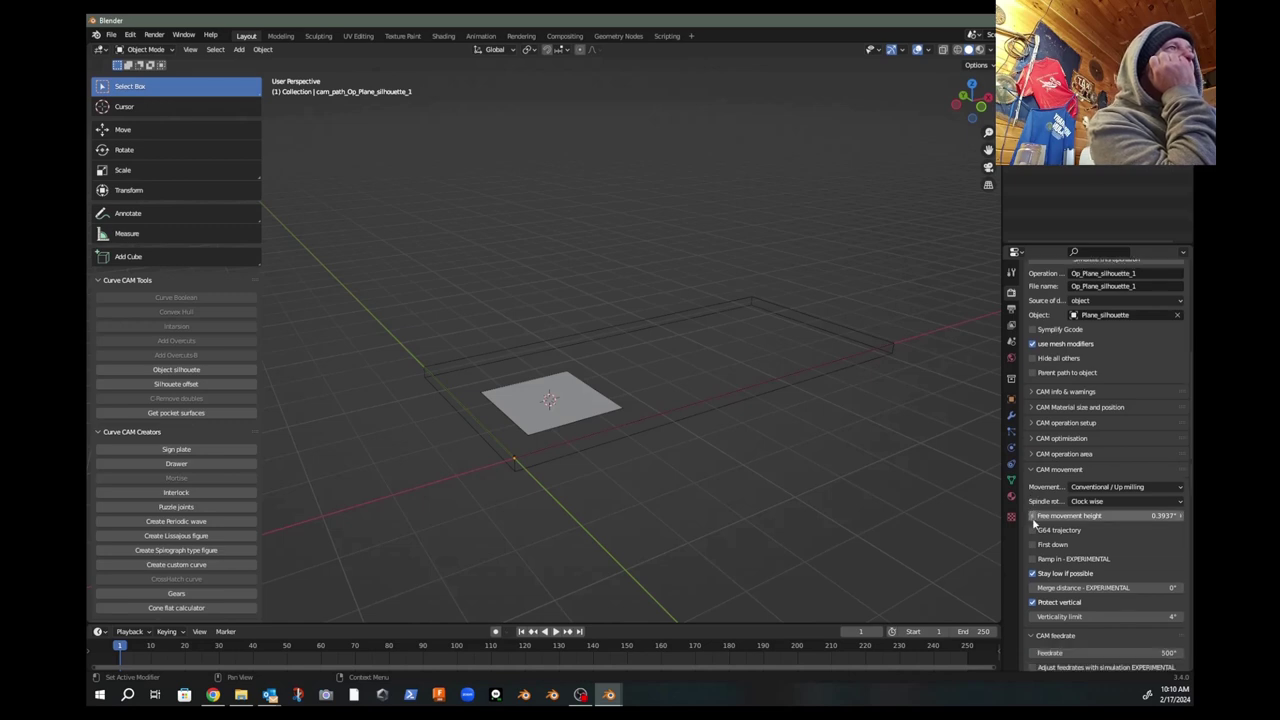
scroll(1034, 524, down, 1)
scroll(1034, 524, down, 4)
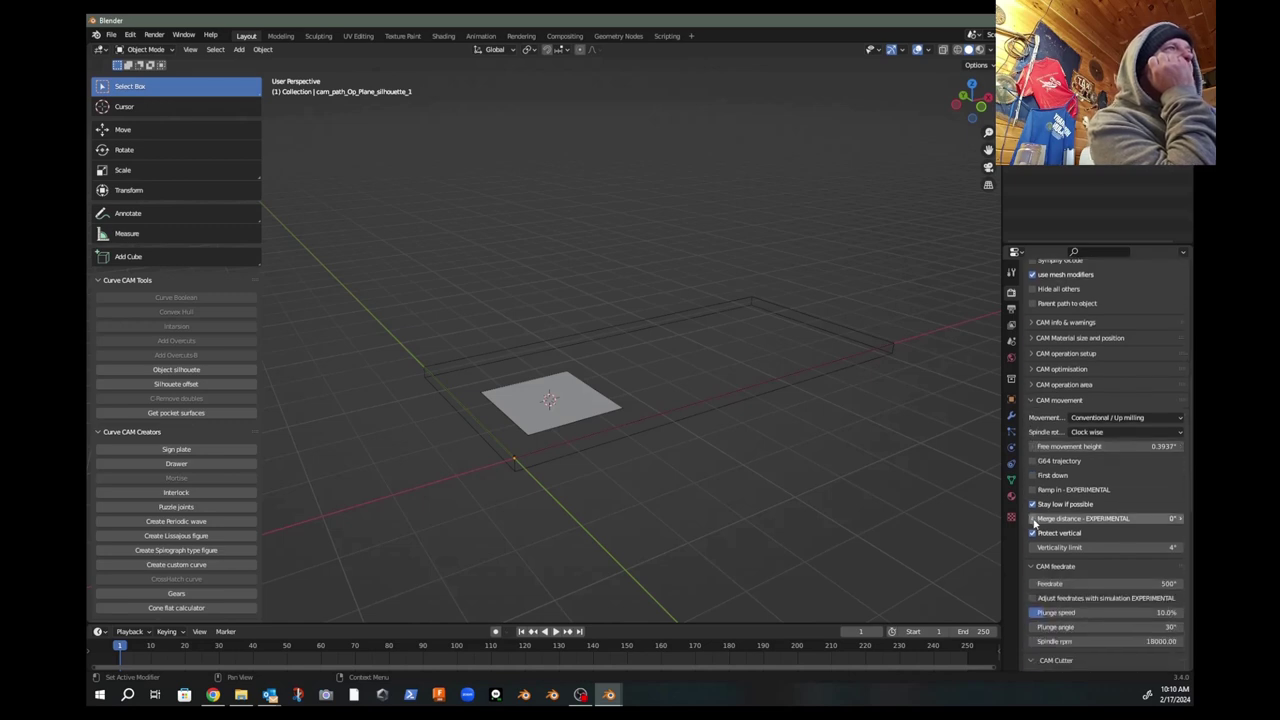
scroll(1034, 524, down, 2)
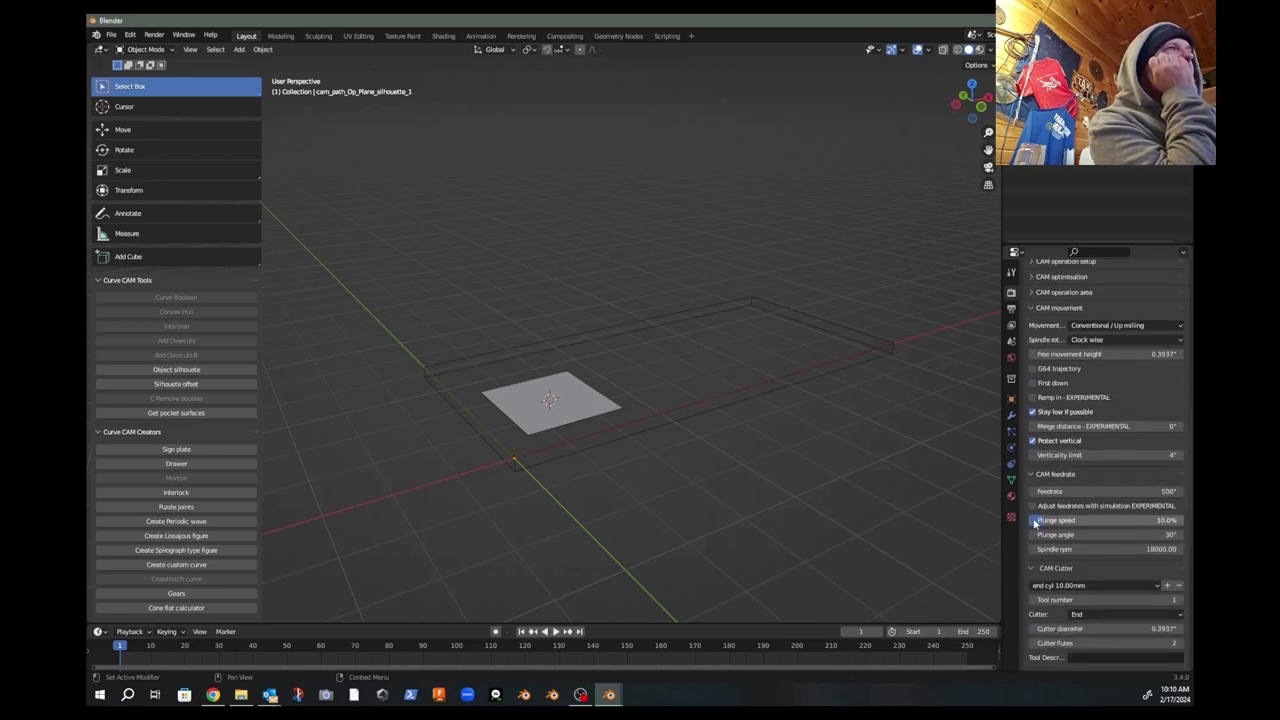
scroll(1034, 524, down, 4)
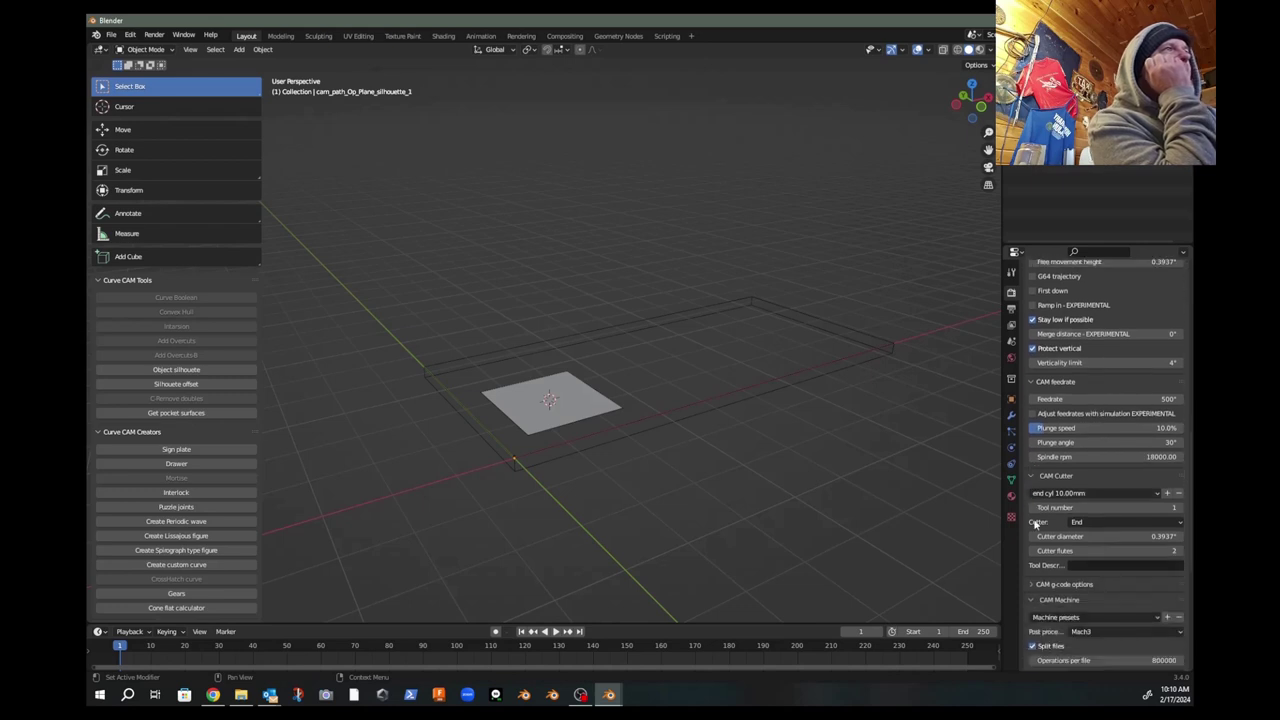
scroll(1043, 524, down, 2)
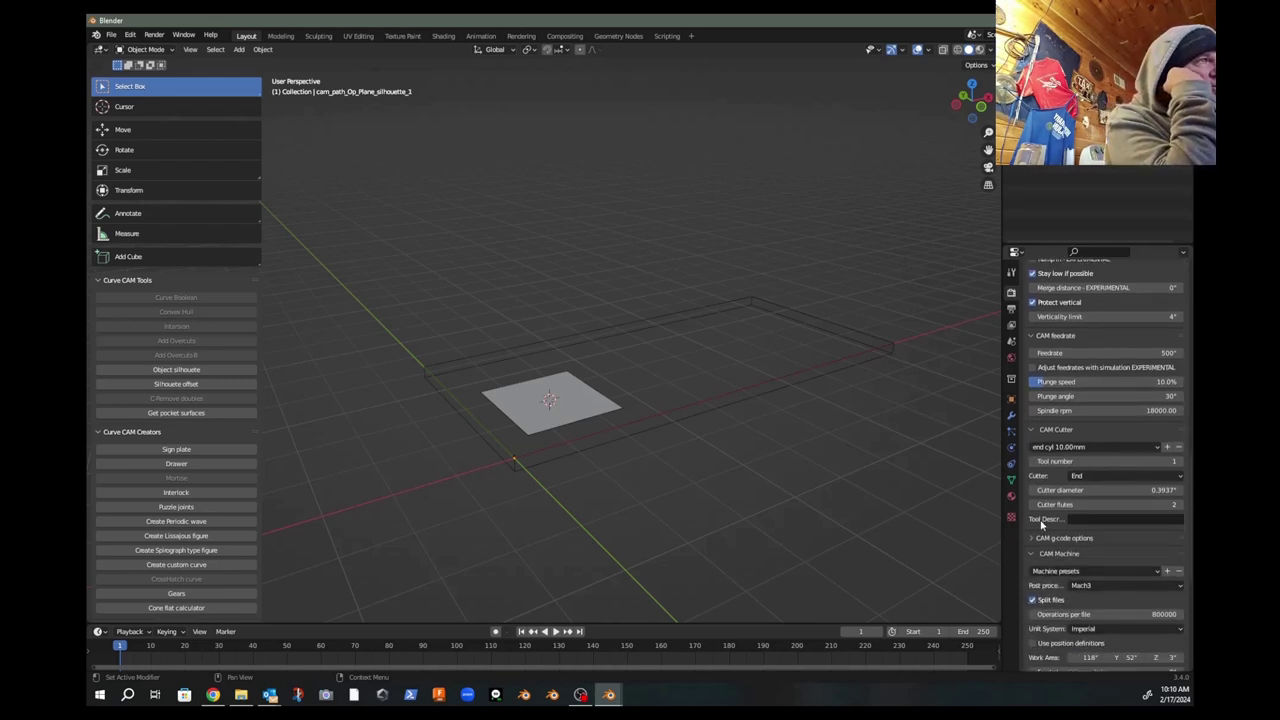
click(1031, 538)
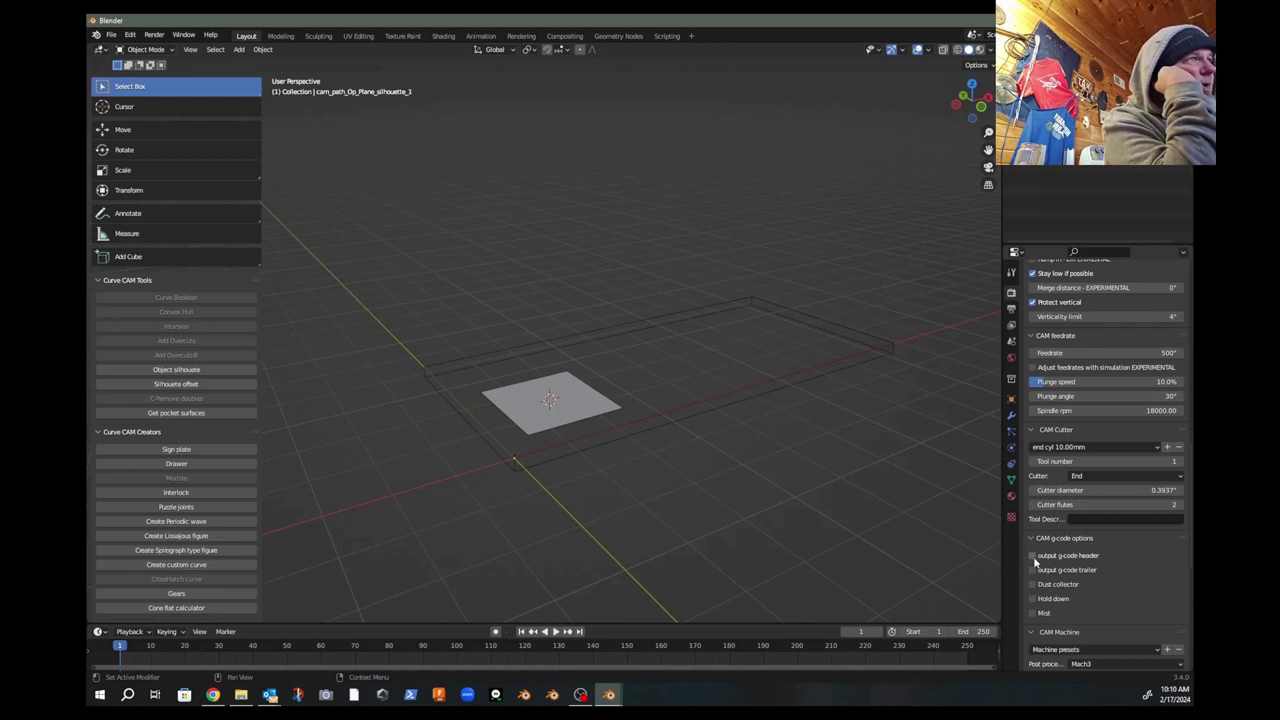
click(1032, 555)
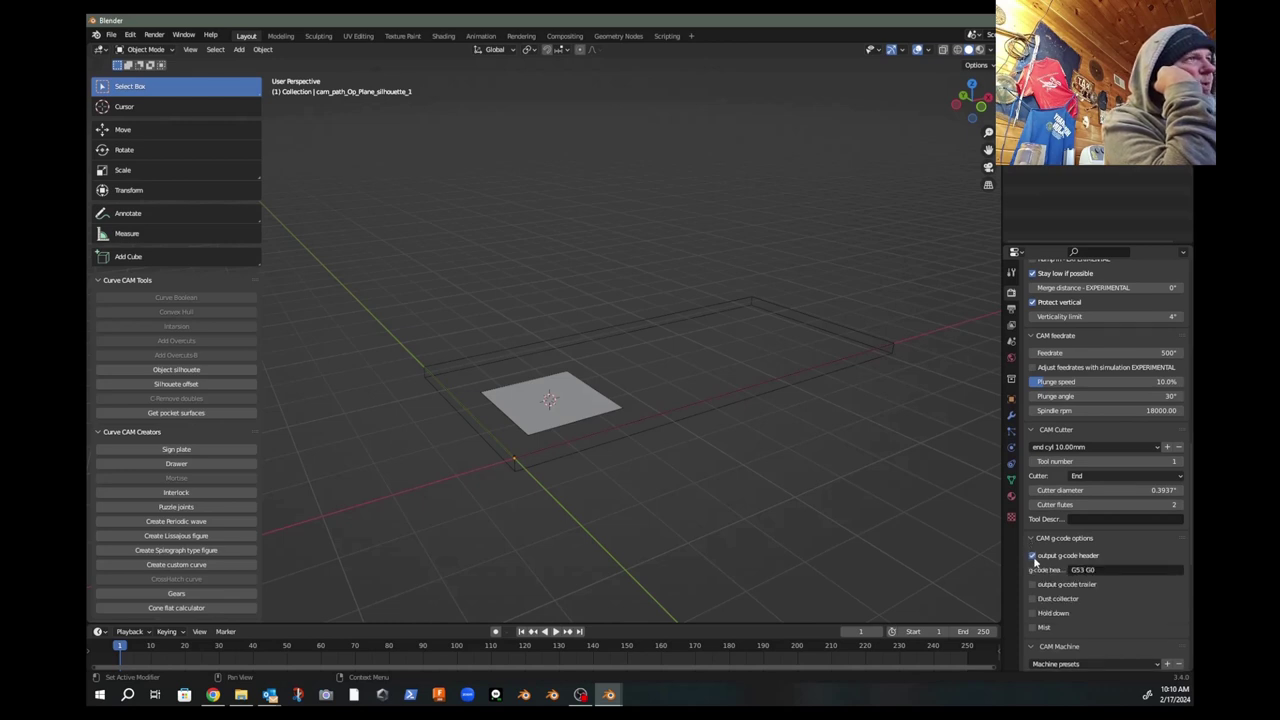
click(1033, 585)
Step: Scroll through the CAM Machine settings: Mach3, Imperial units, 118×52×3 work area
scroll(1035, 587, down, 3)
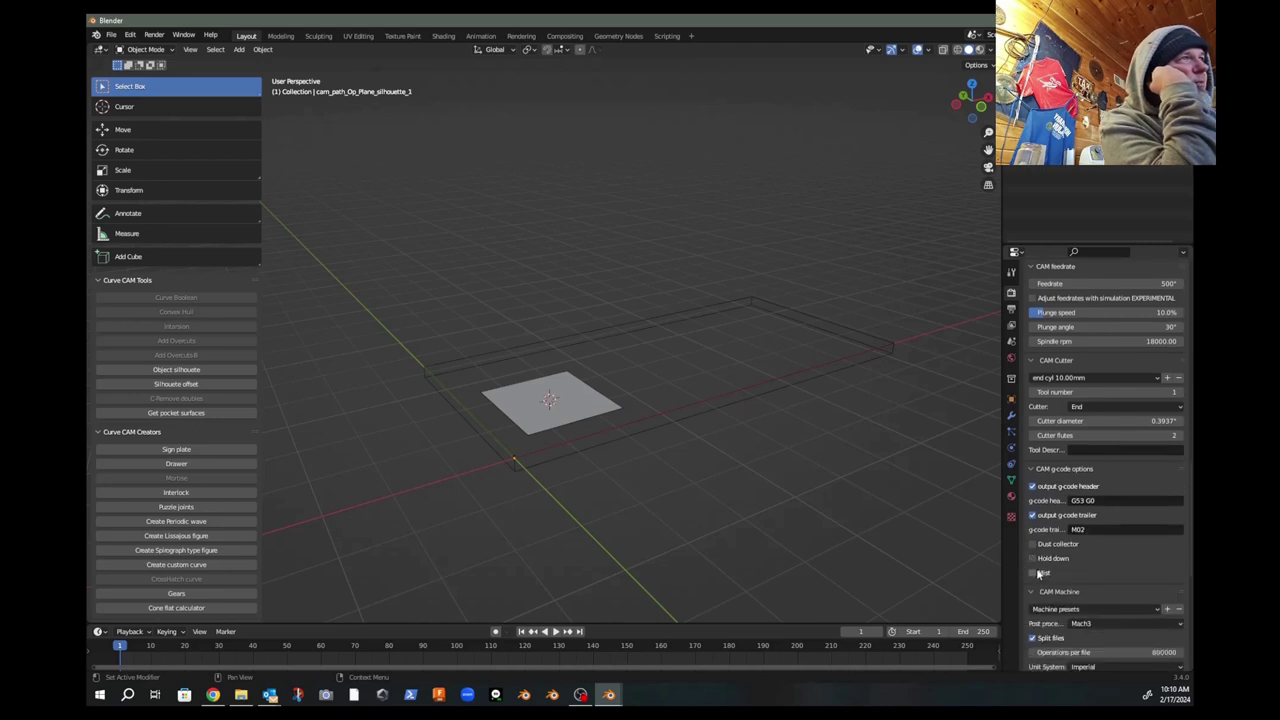
scroll(1040, 570, down, 3)
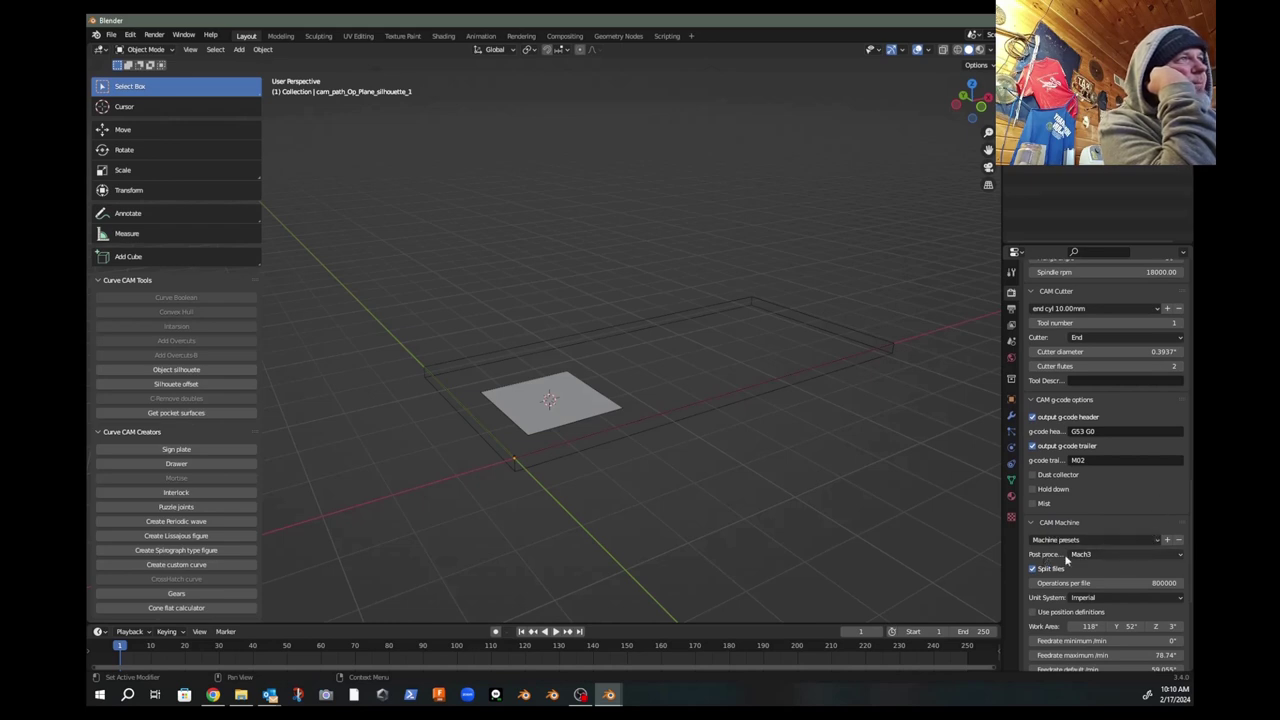
scroll(1040, 547, down, 2)
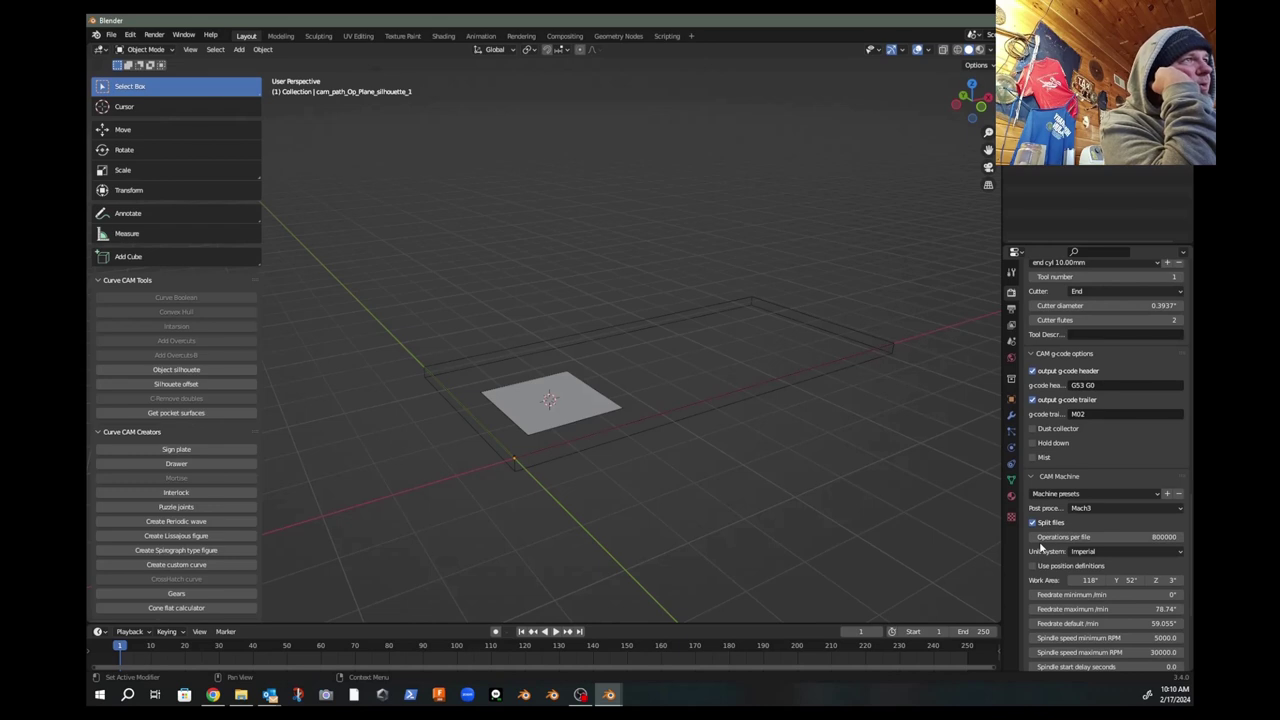
scroll(1040, 547, down, 4)
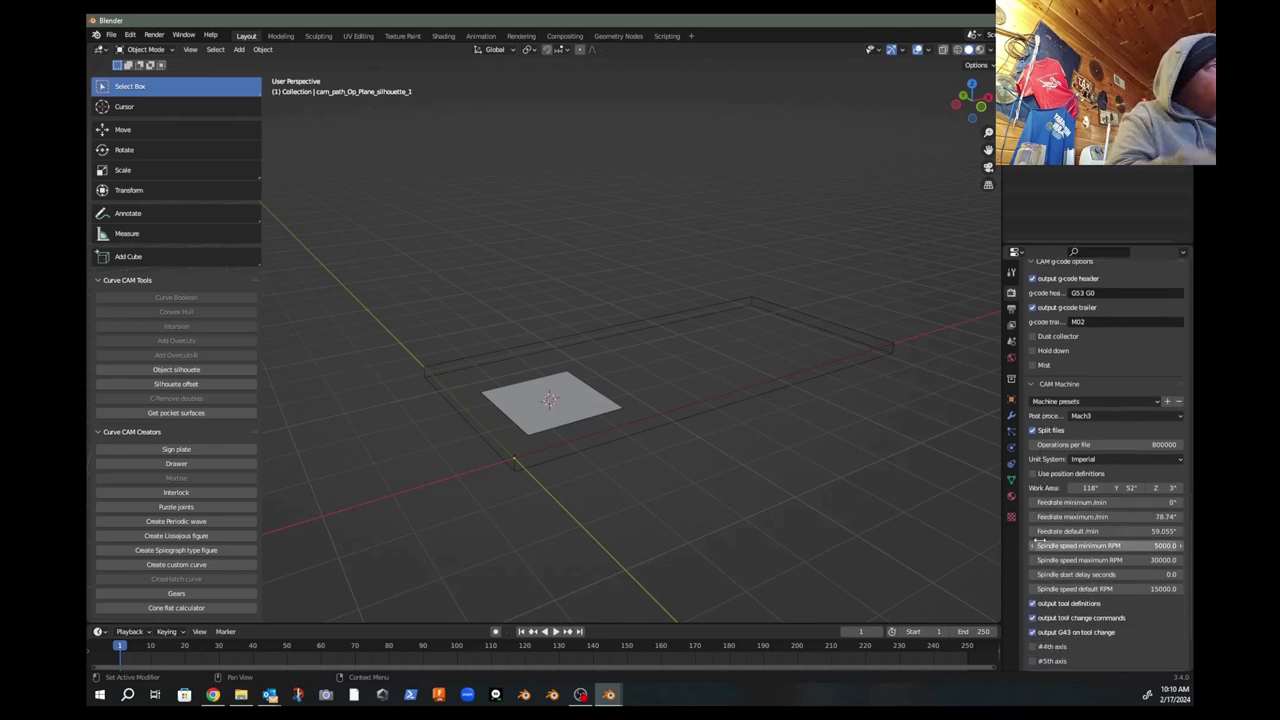
scroll(1040, 544, down, 3)
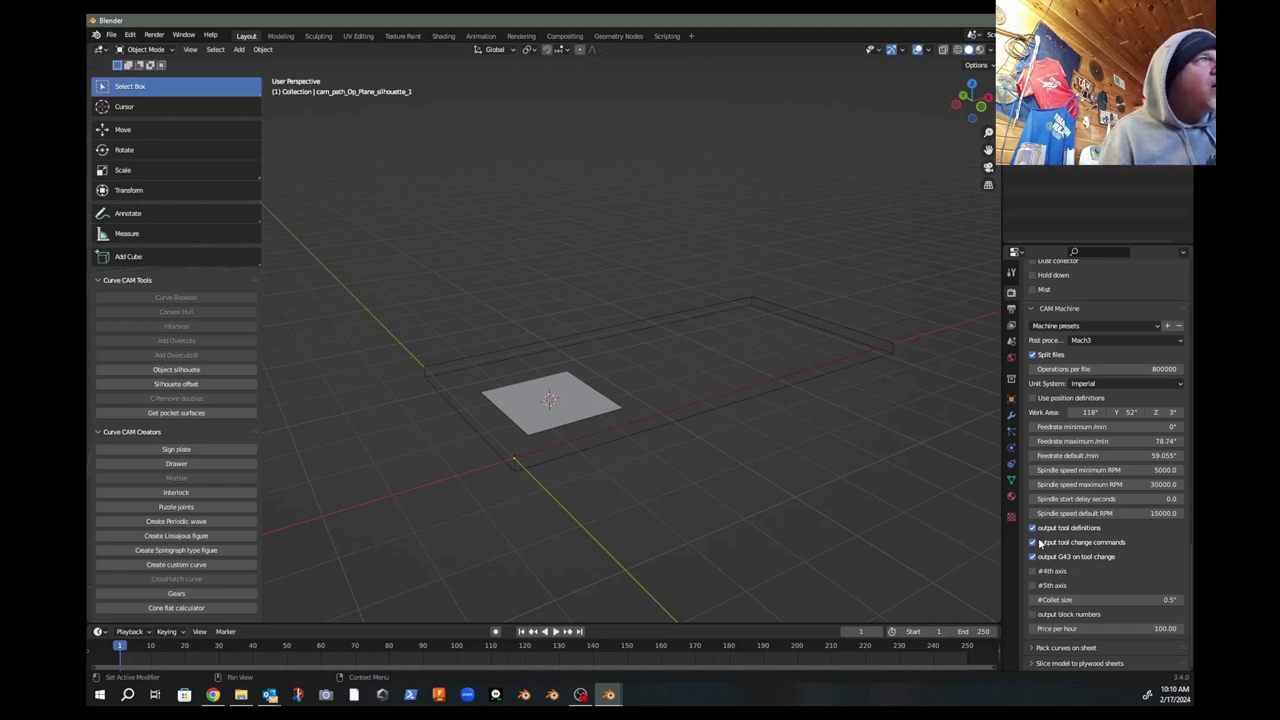
scroll(1038, 473, up, 2)
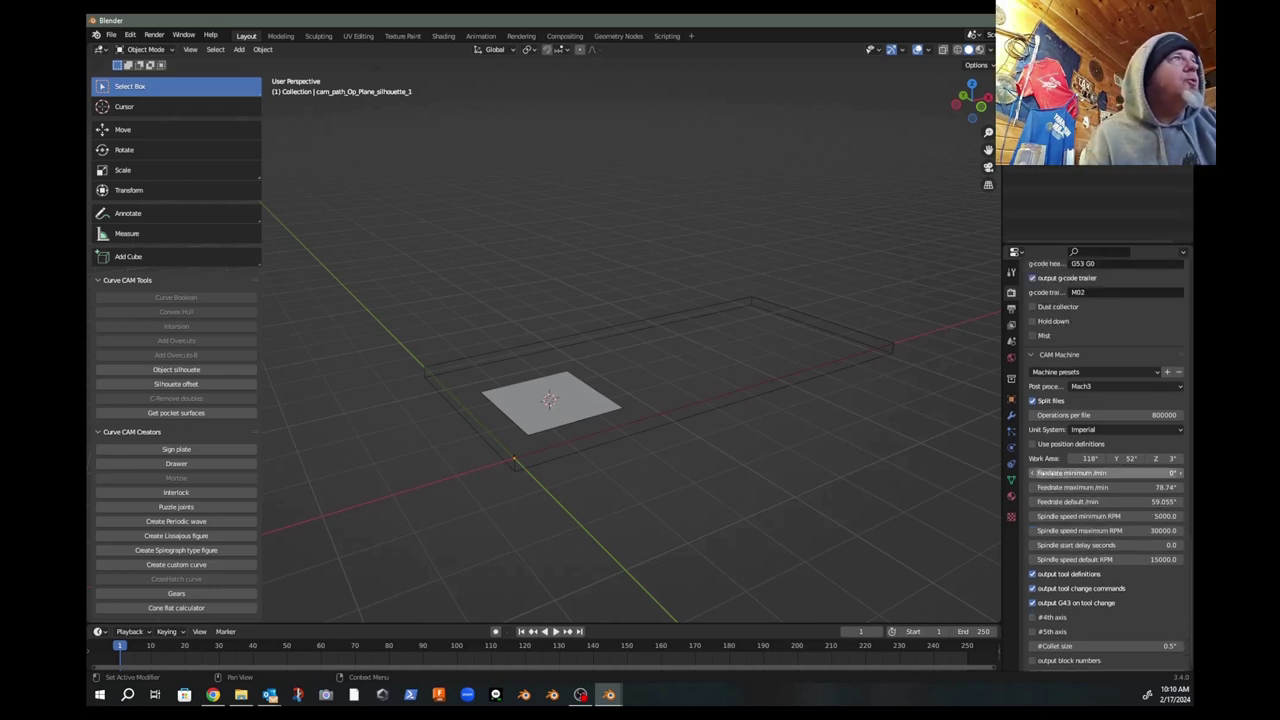
scroll(1050, 472, up, 2)
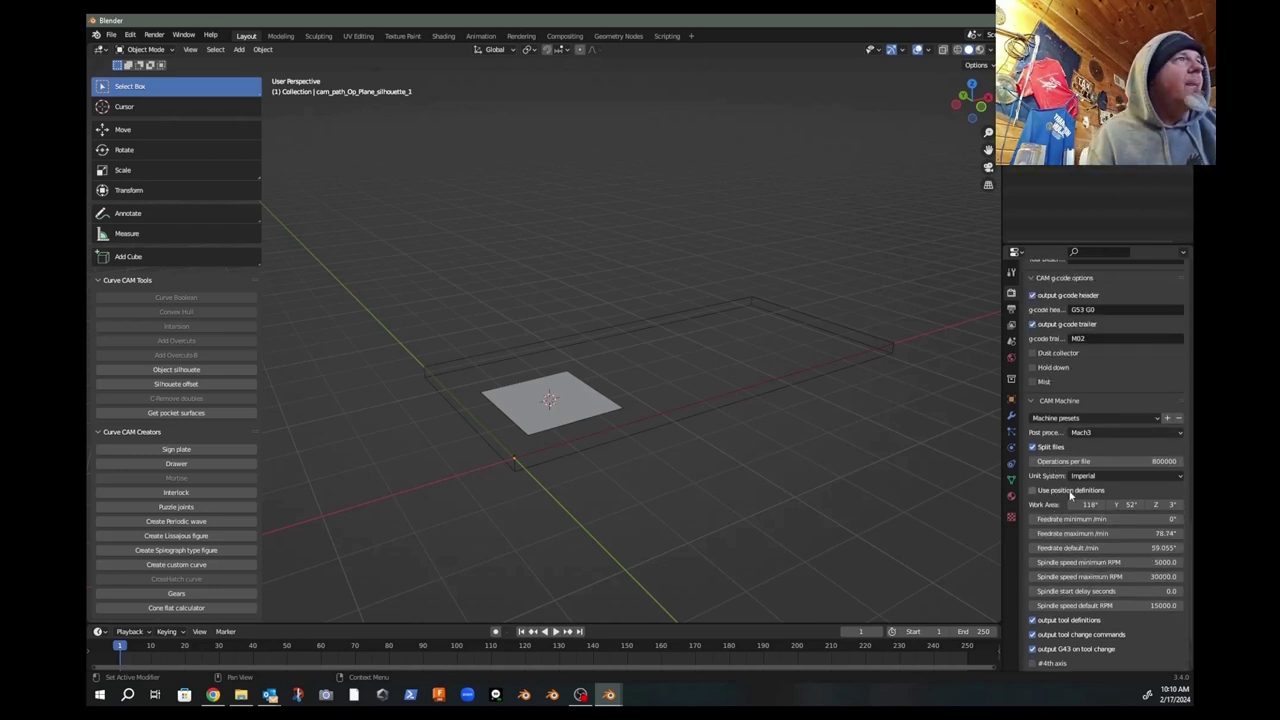
scroll(1065, 490, down, 4)
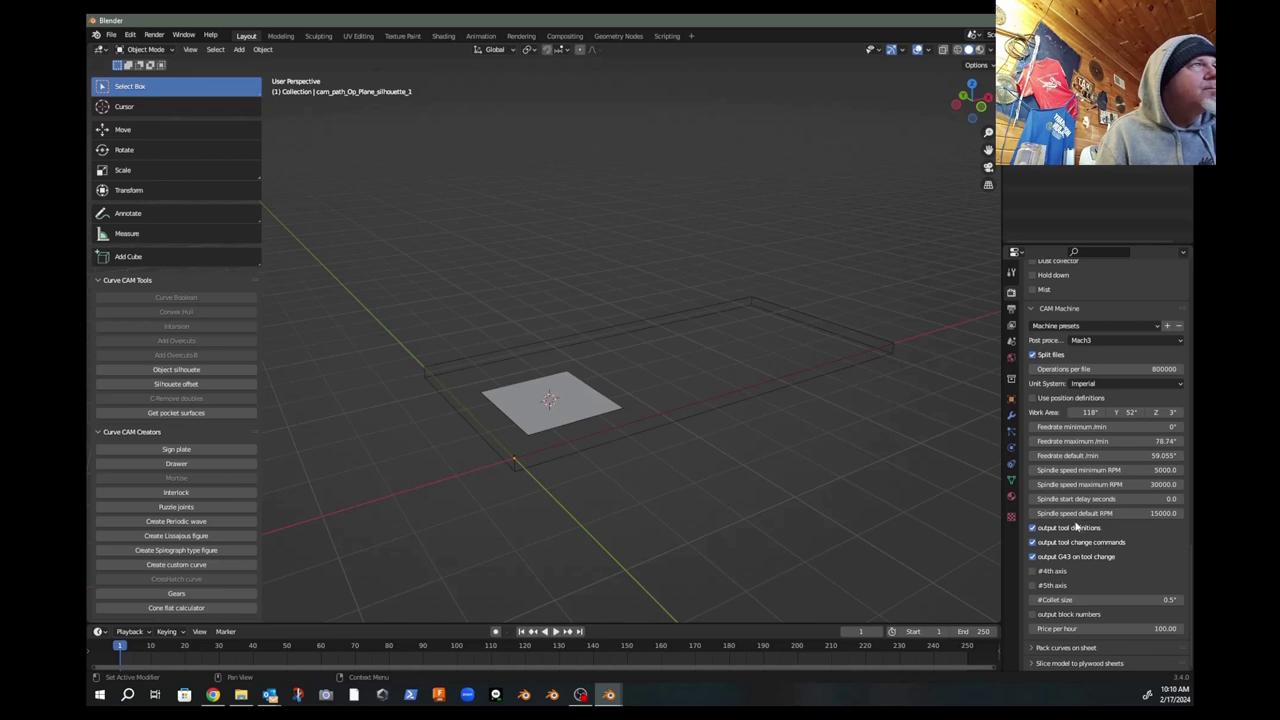
scroll(1060, 515, up, 4)
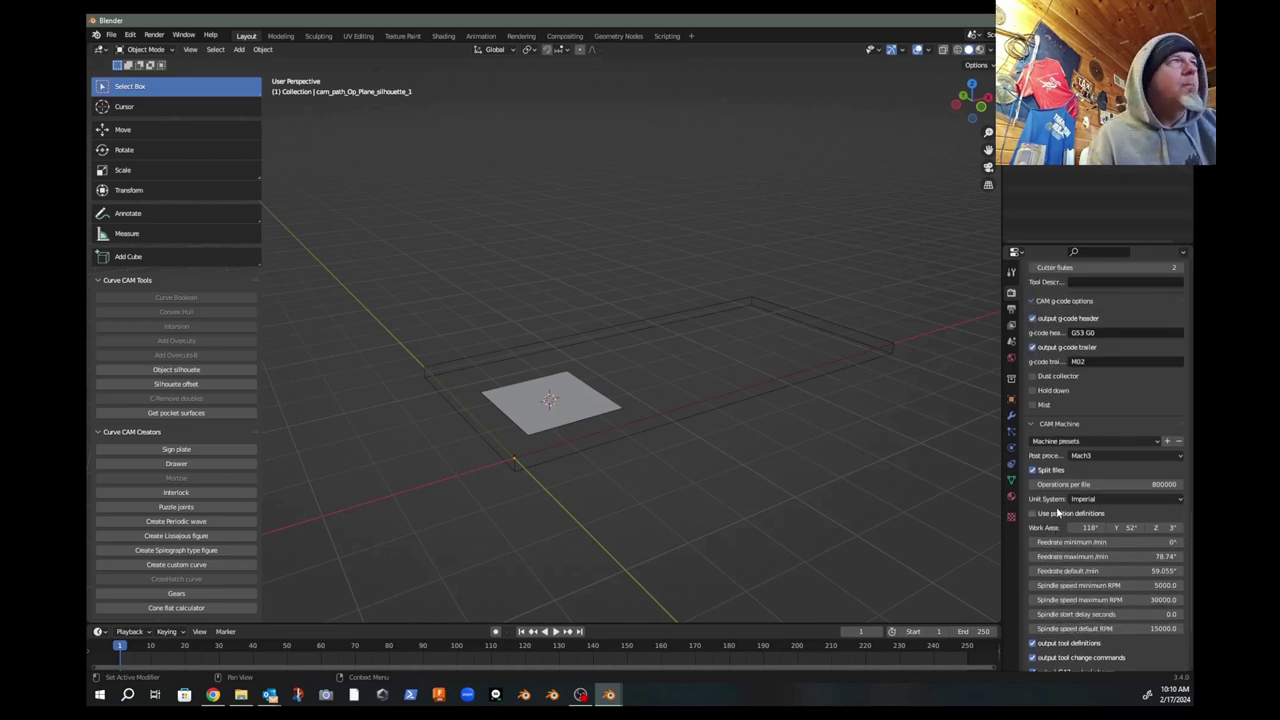
scroll(1058, 512, up, 1)
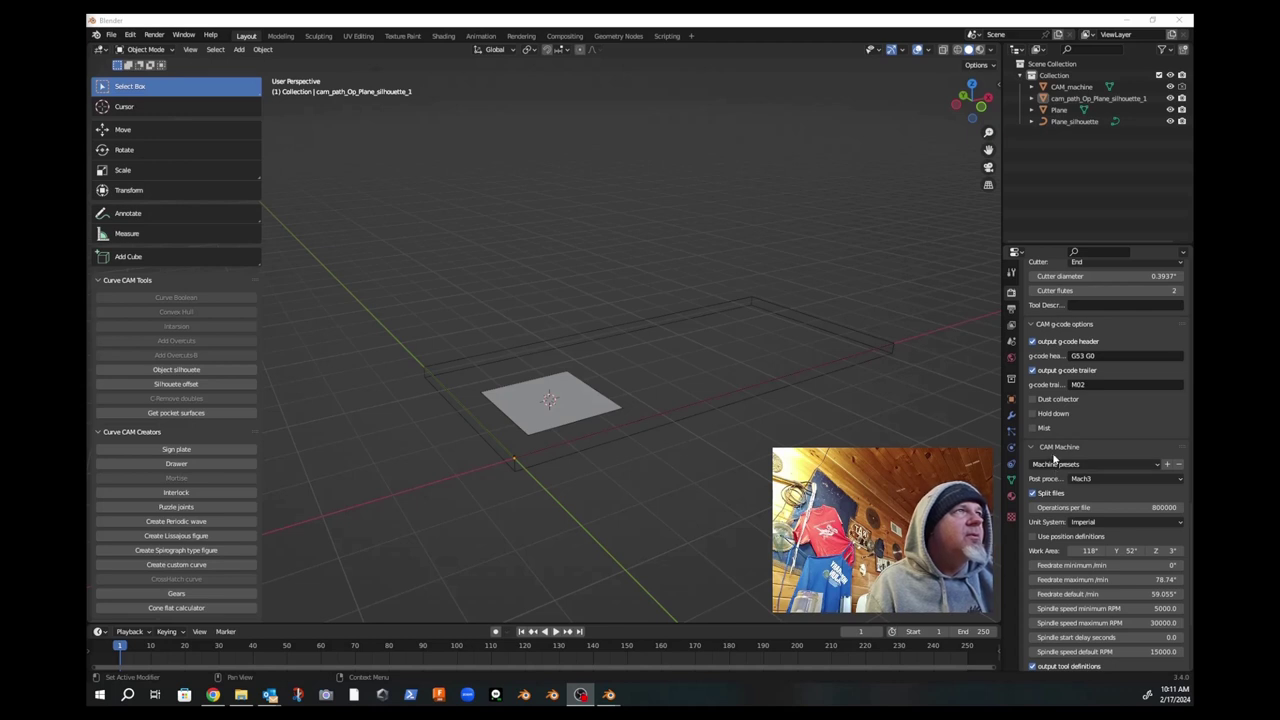
Step: Expand CAM operation area and turn off Depth from object
scroll(1054, 458, up, 5)
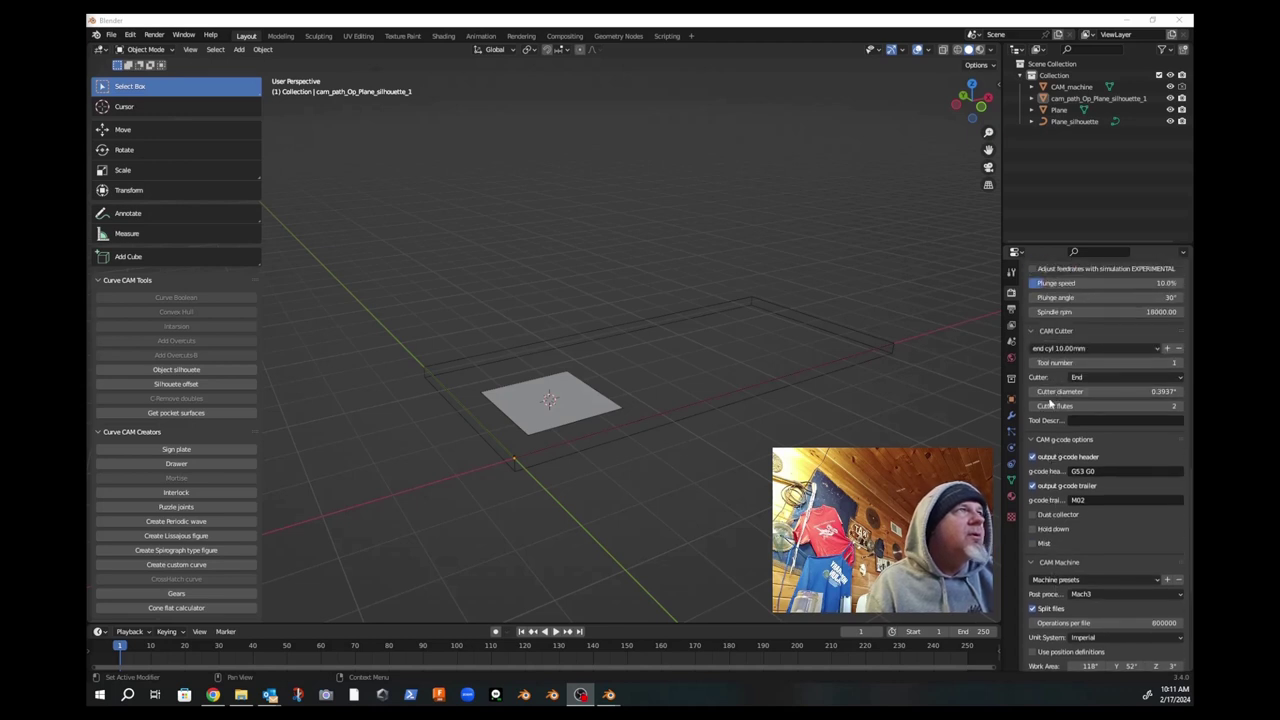
scroll(1050, 400, up, 2)
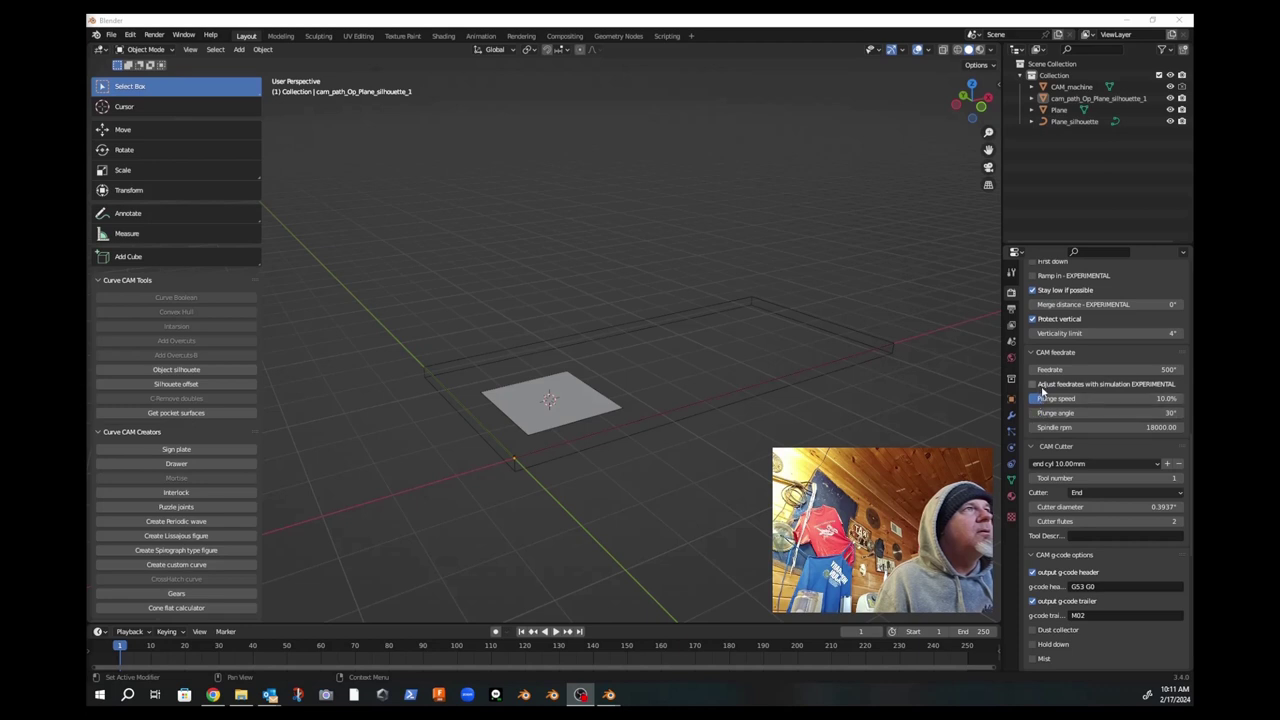
scroll(1044, 390, up, 2)
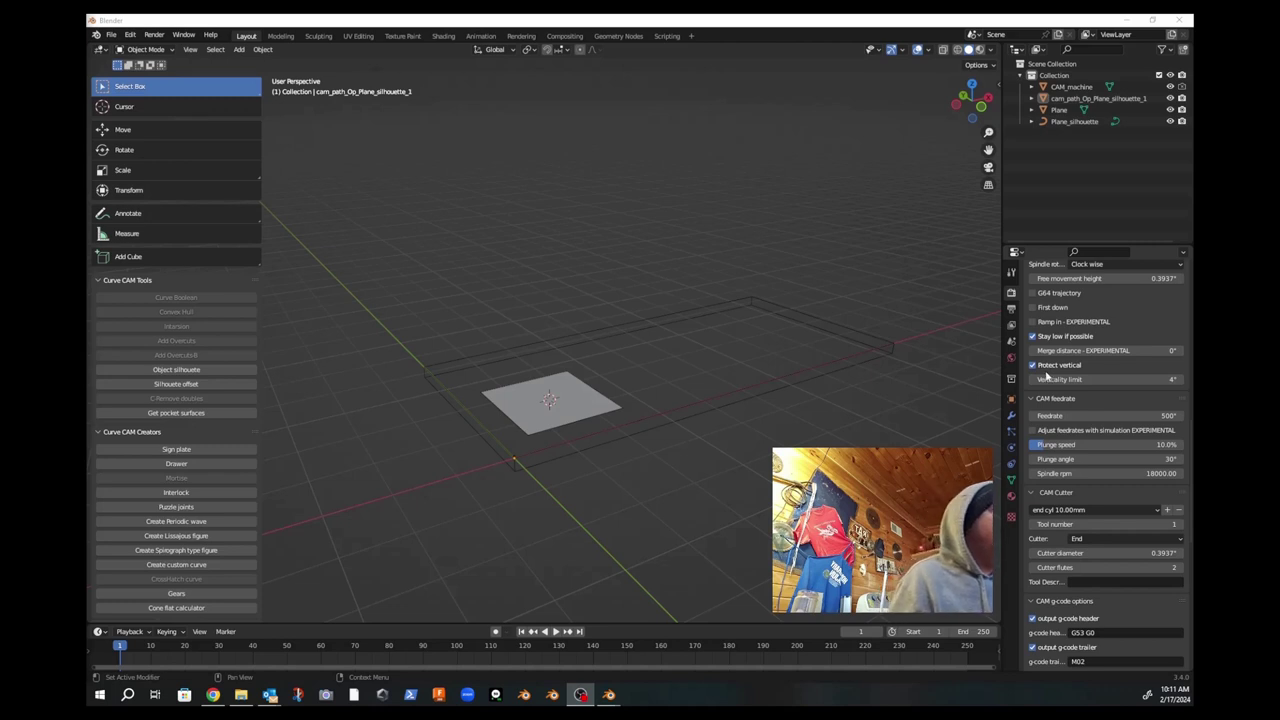
scroll(1046, 376, up, 1)
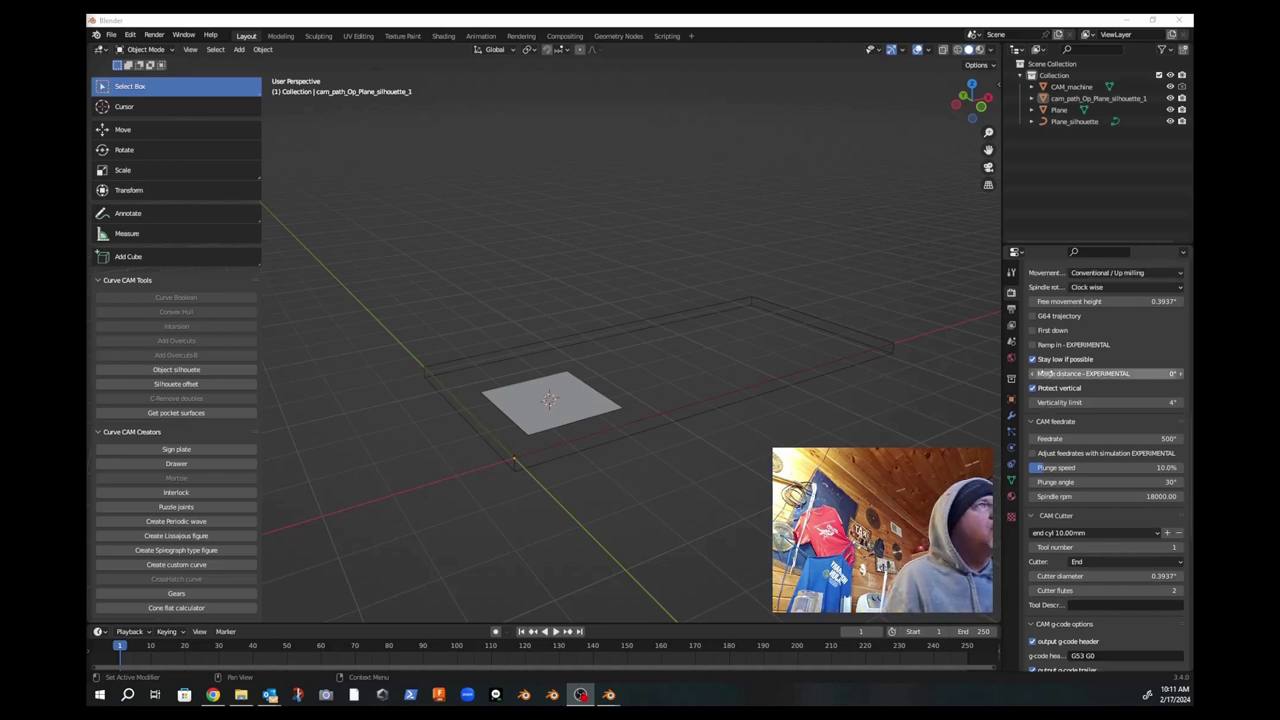
scroll(1046, 373, up, 2)
scroll(1046, 372, up, 4)
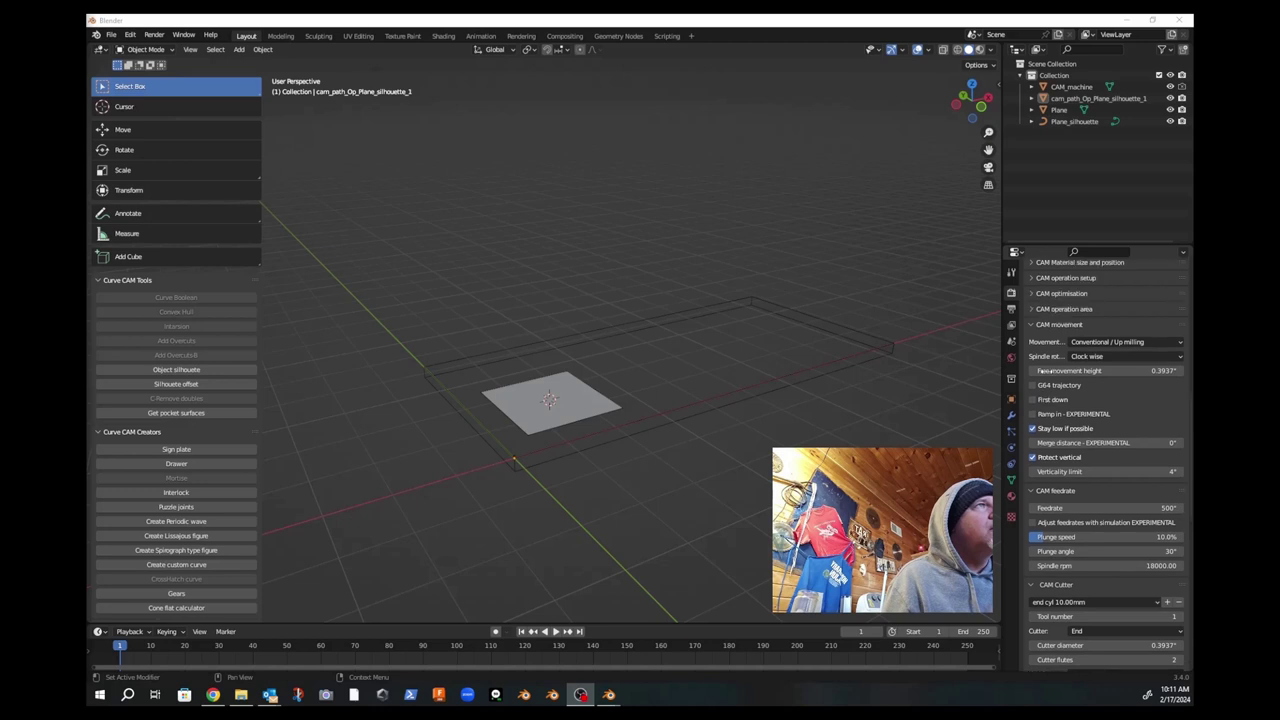
click(1031, 379)
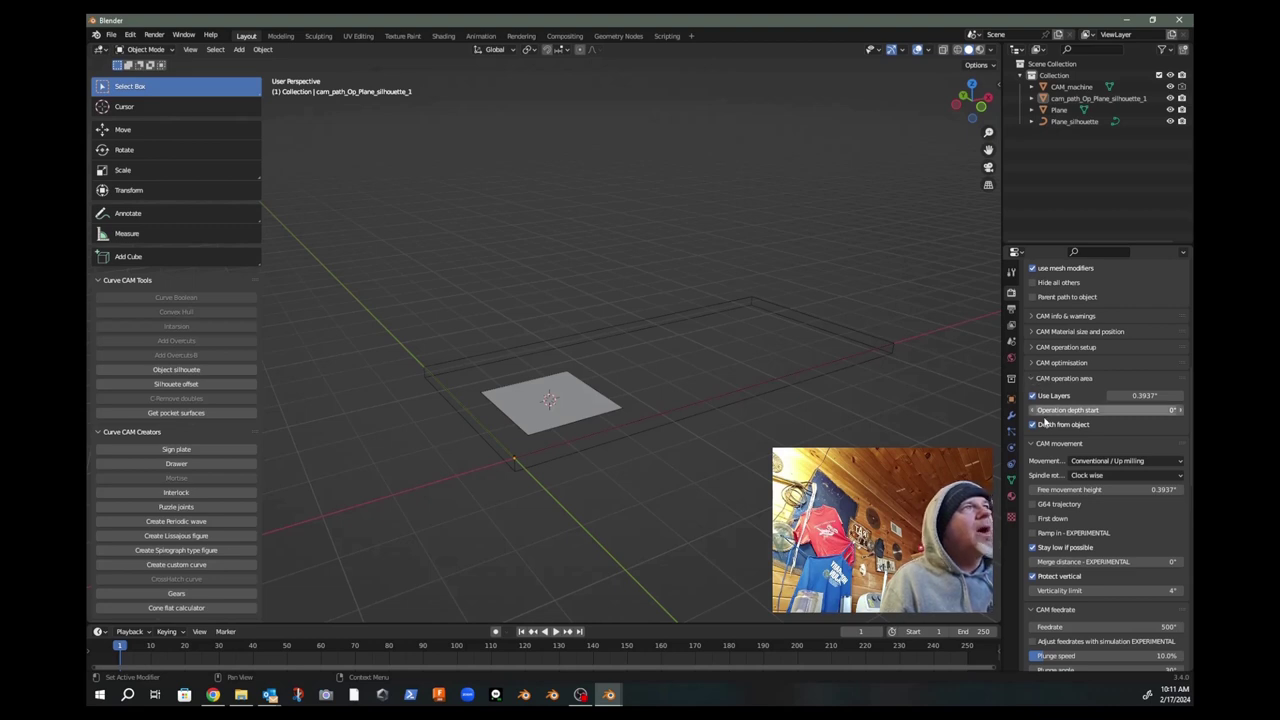
click(1032, 424)
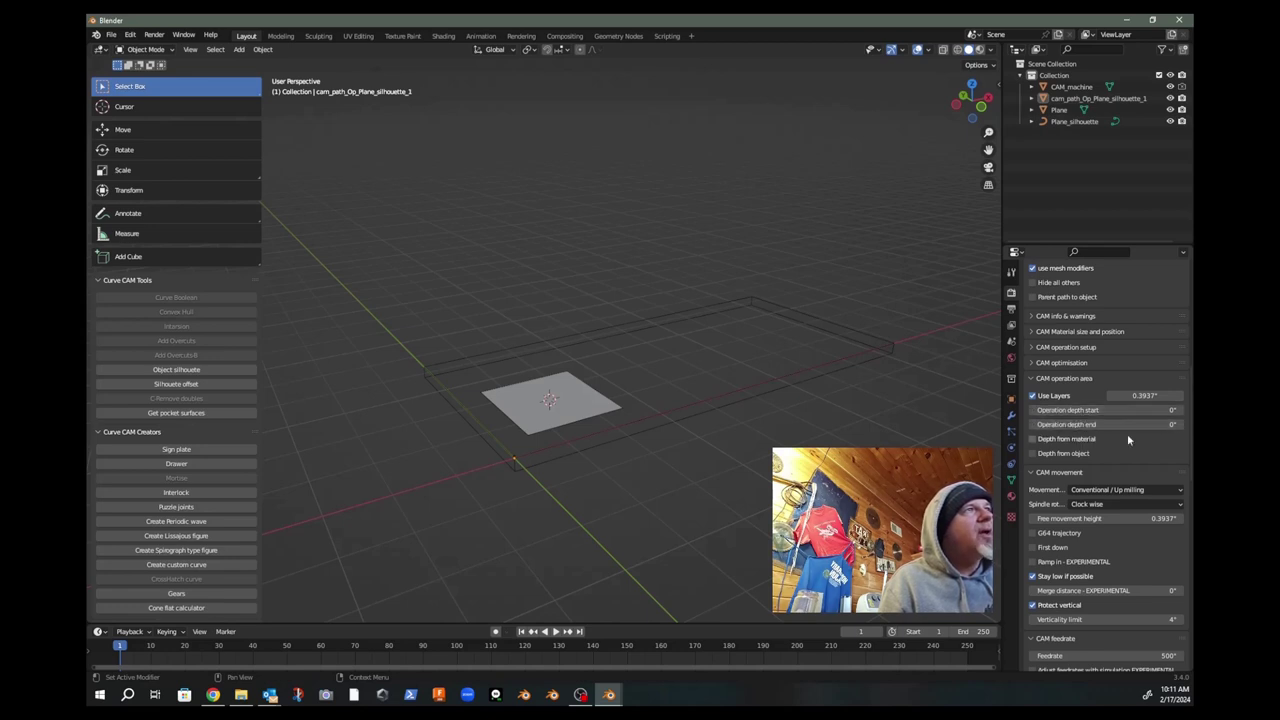
Step: Set Operation depth start to -0.75 and re-enter the depth end so it matches
click(1167, 410)
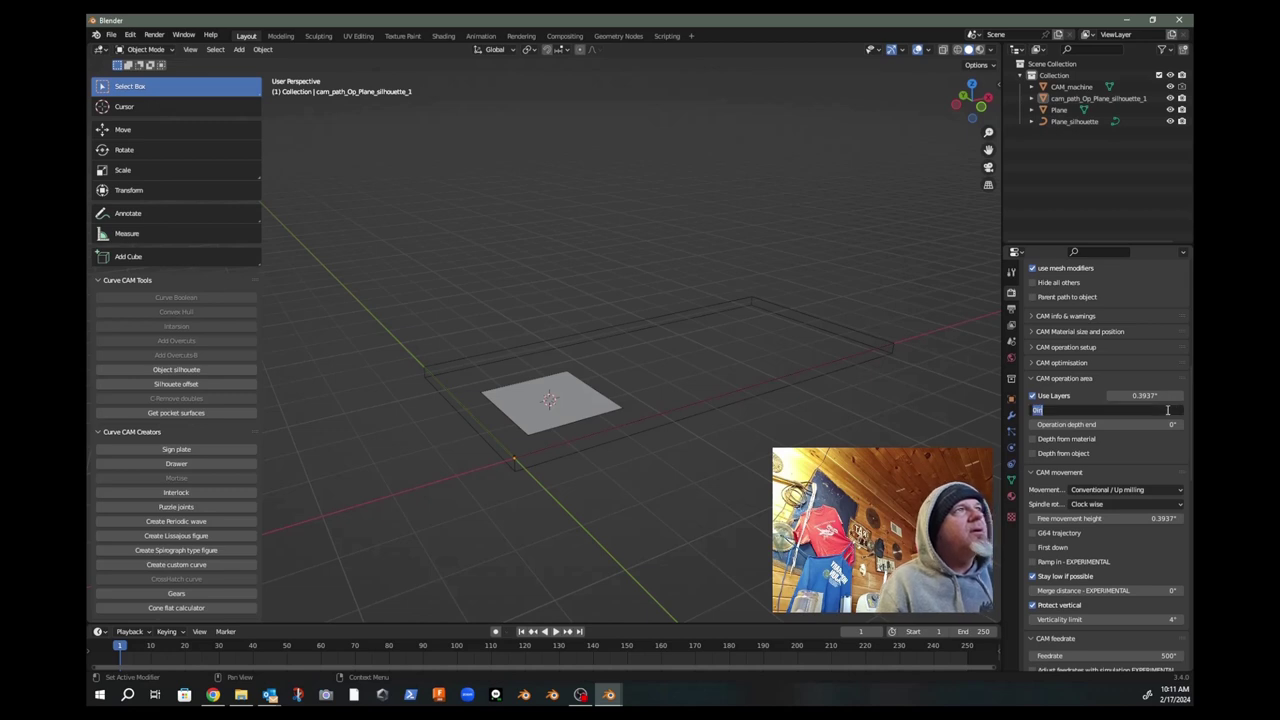
key(BackSpace)
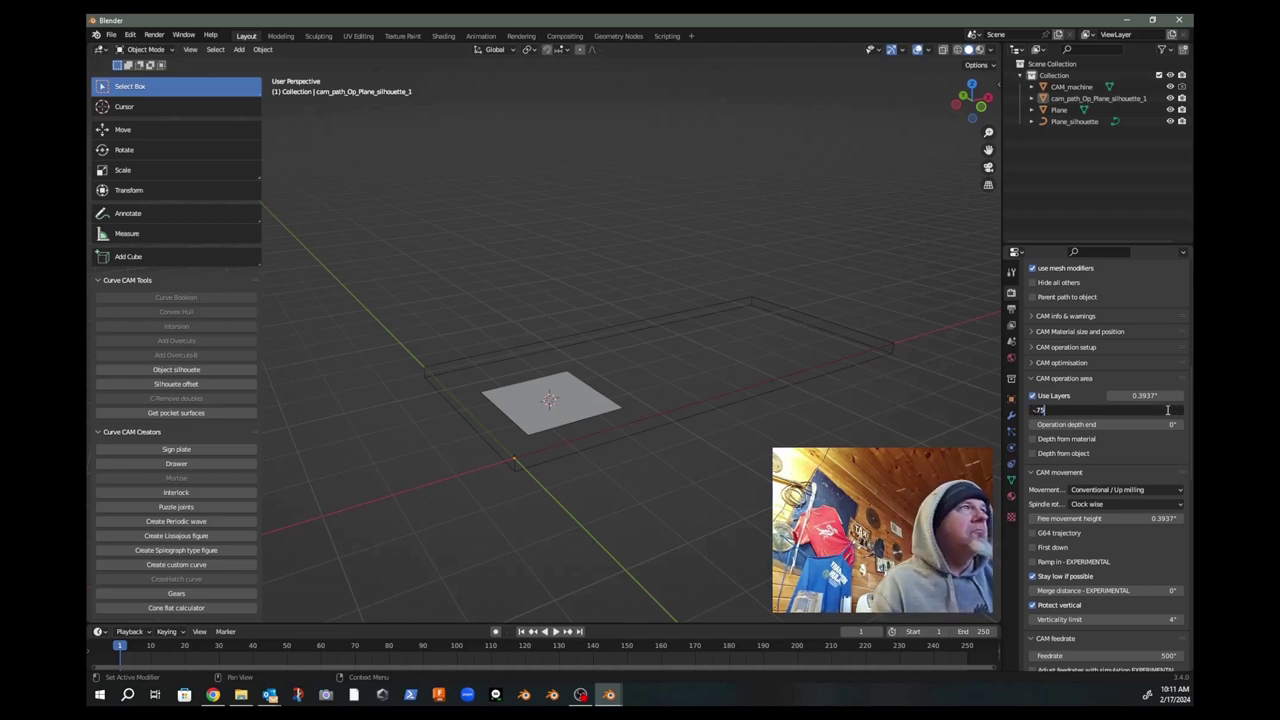
text(-.75)
key(Return)
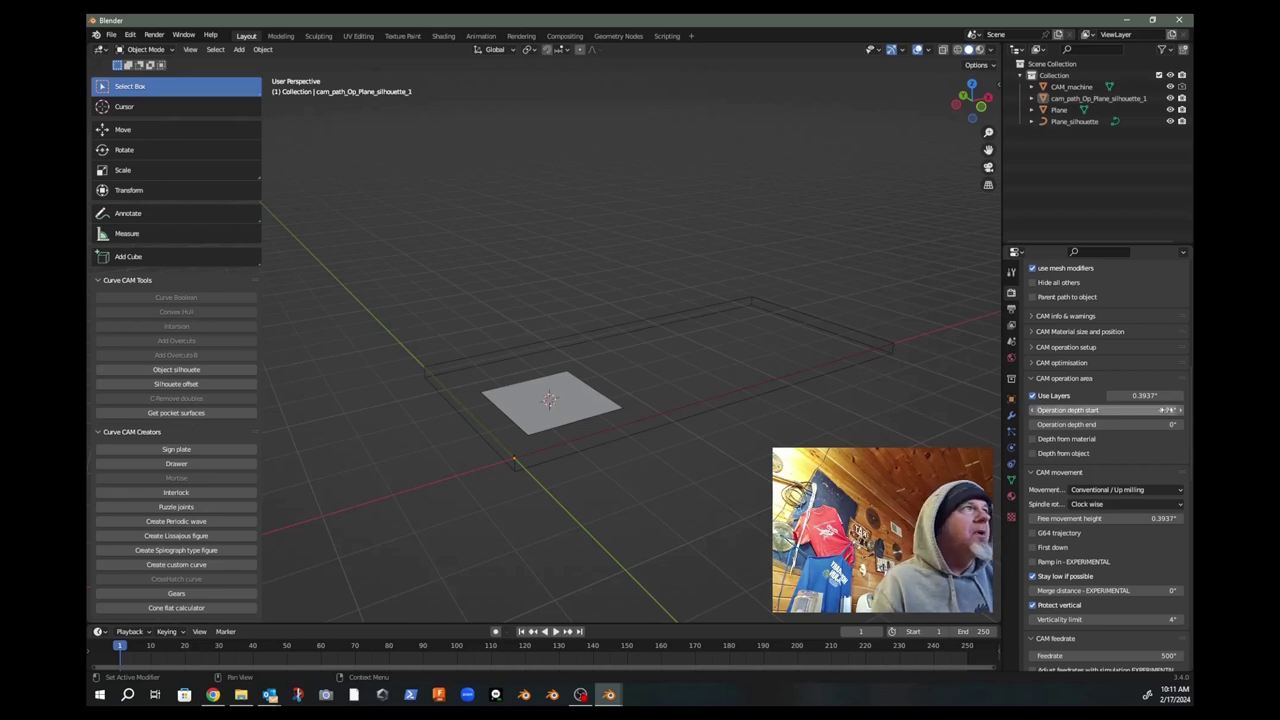
click(1162, 425)
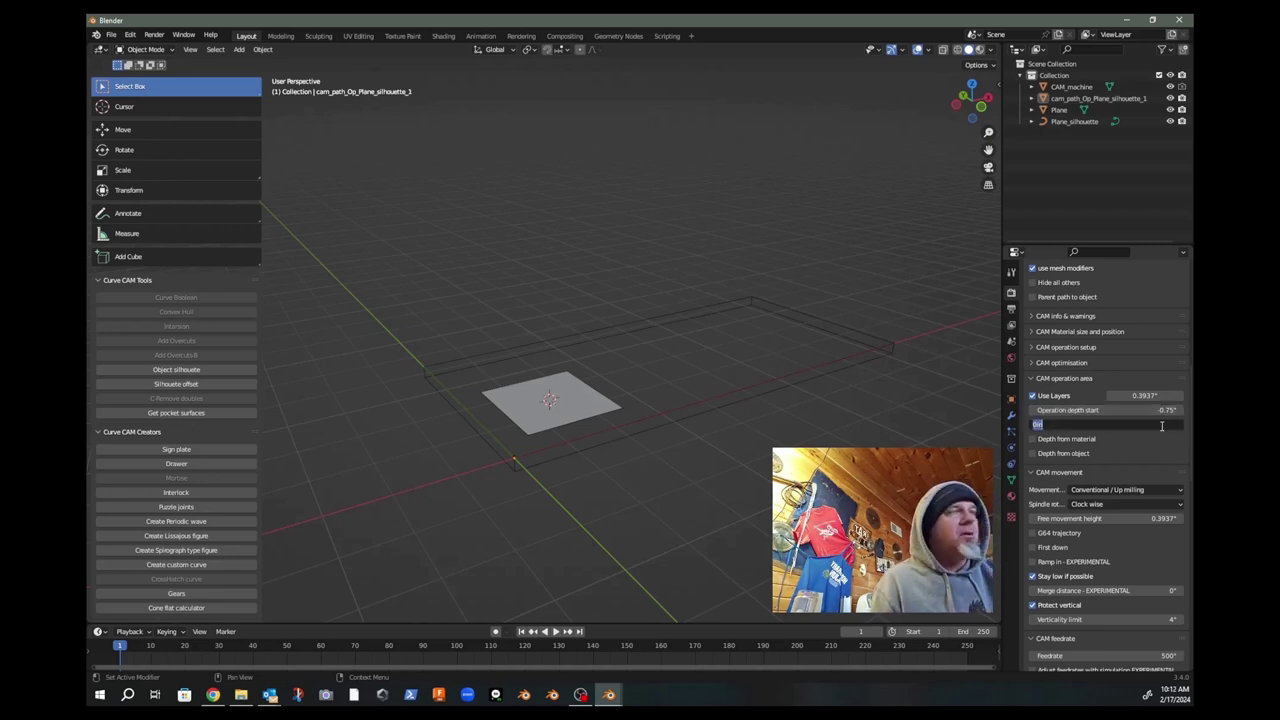
key(BackSpace)
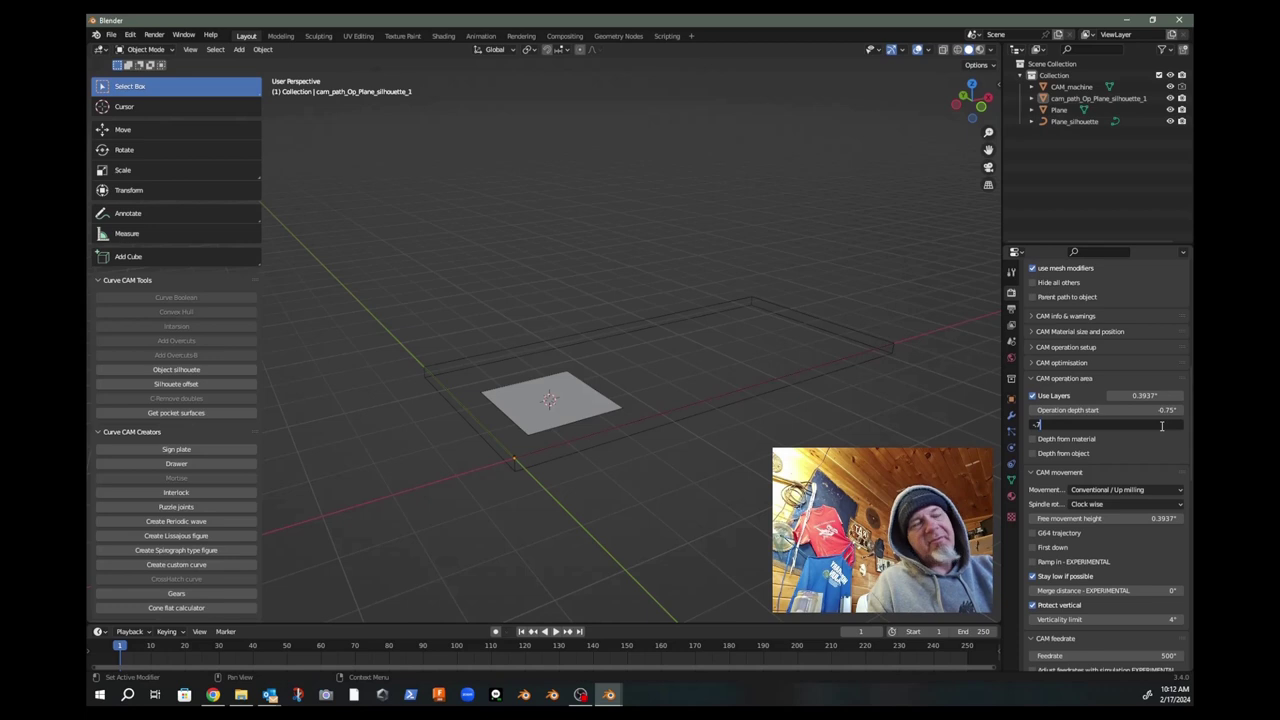
key(Return)
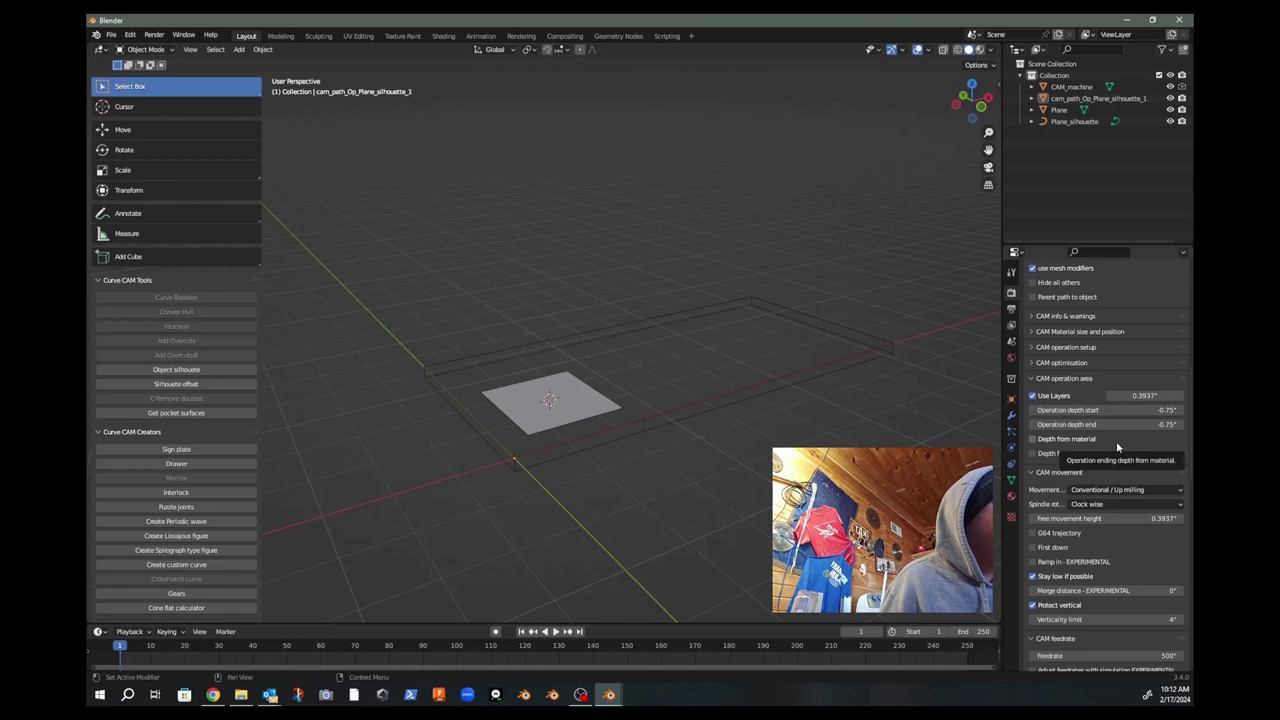
scroll(1116, 441, up, 8)
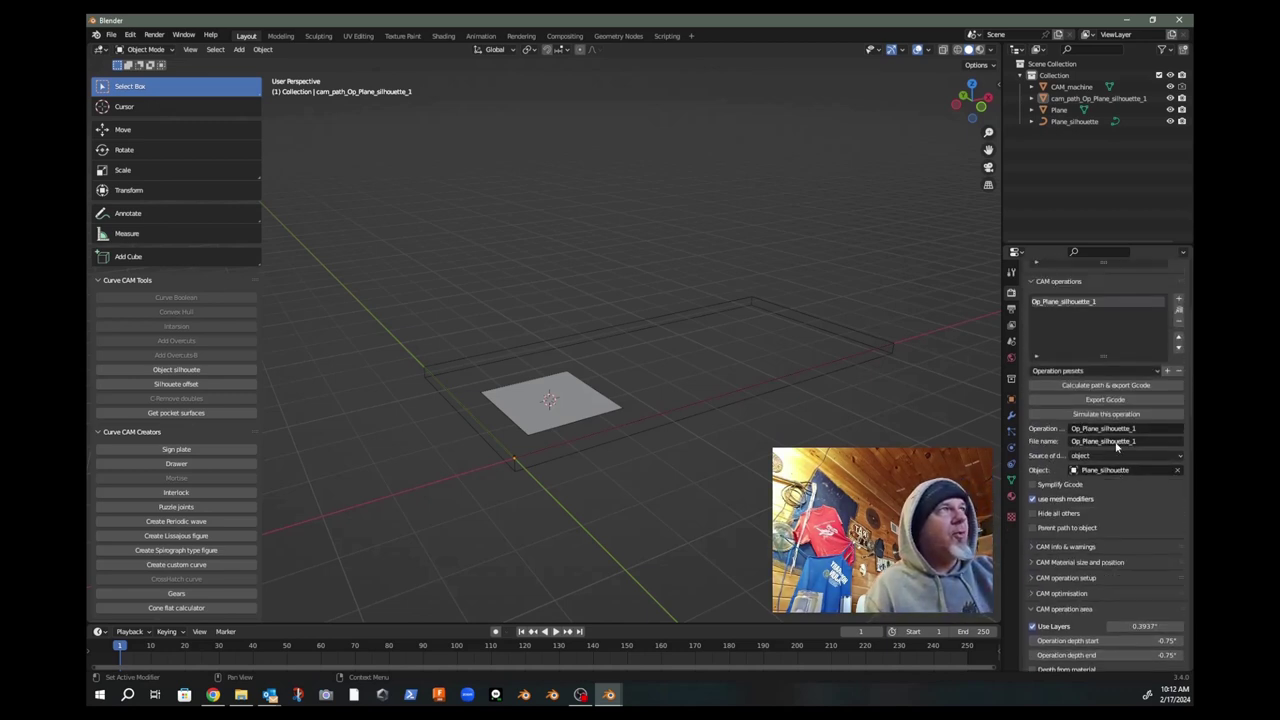
Step: Run Calculate path & export Gcode, then open the new Op_Plane_silhouette_1.tap in Notepad
scroll(1116, 447, up, 1)
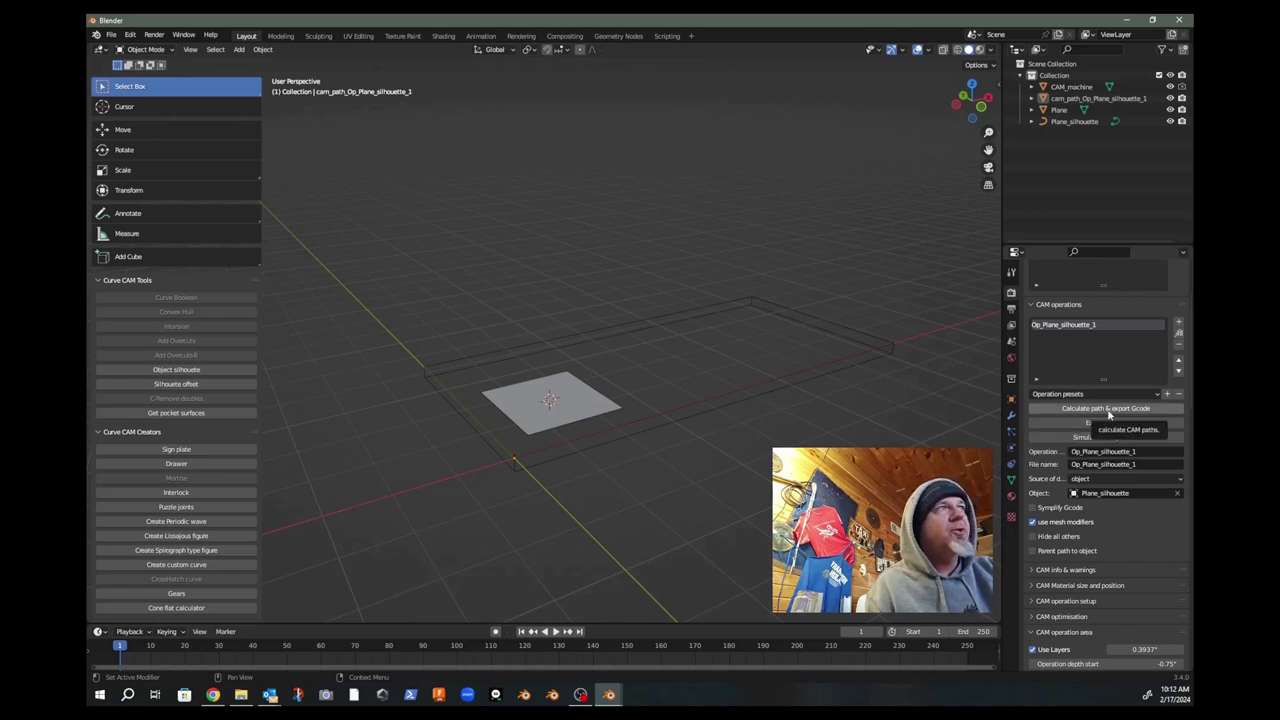
click(1087, 328)
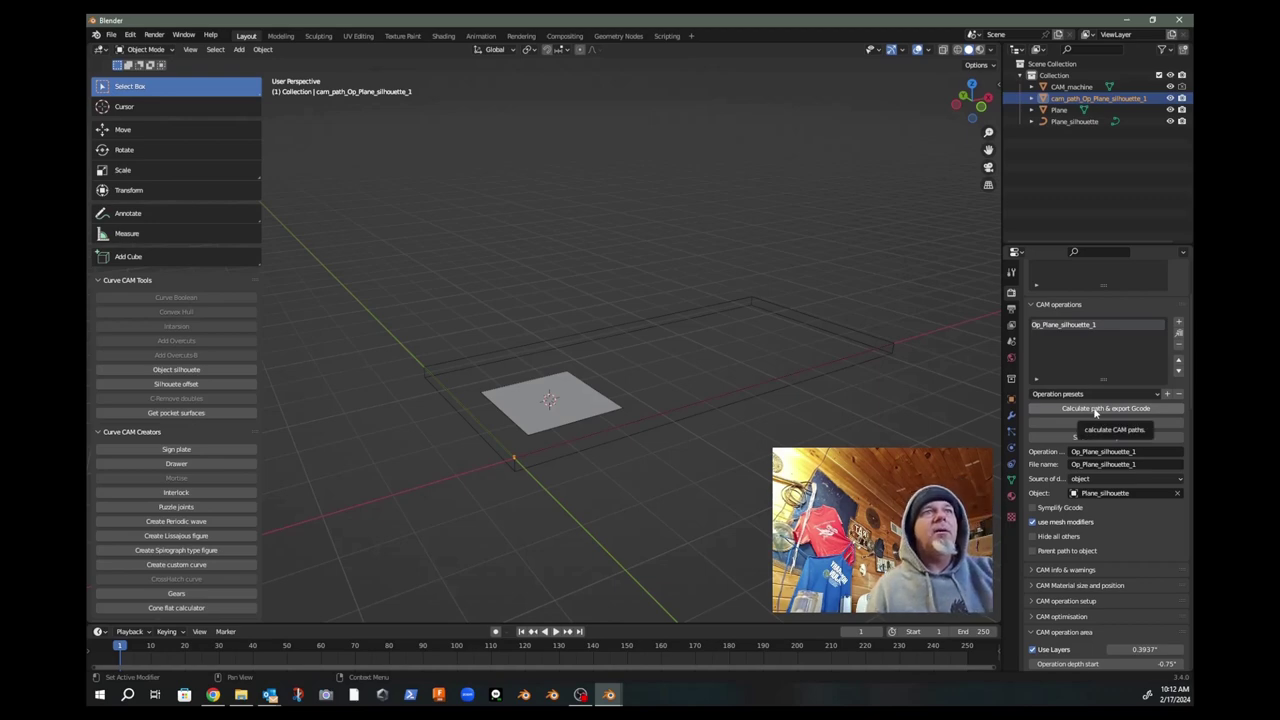
click(243, 695)
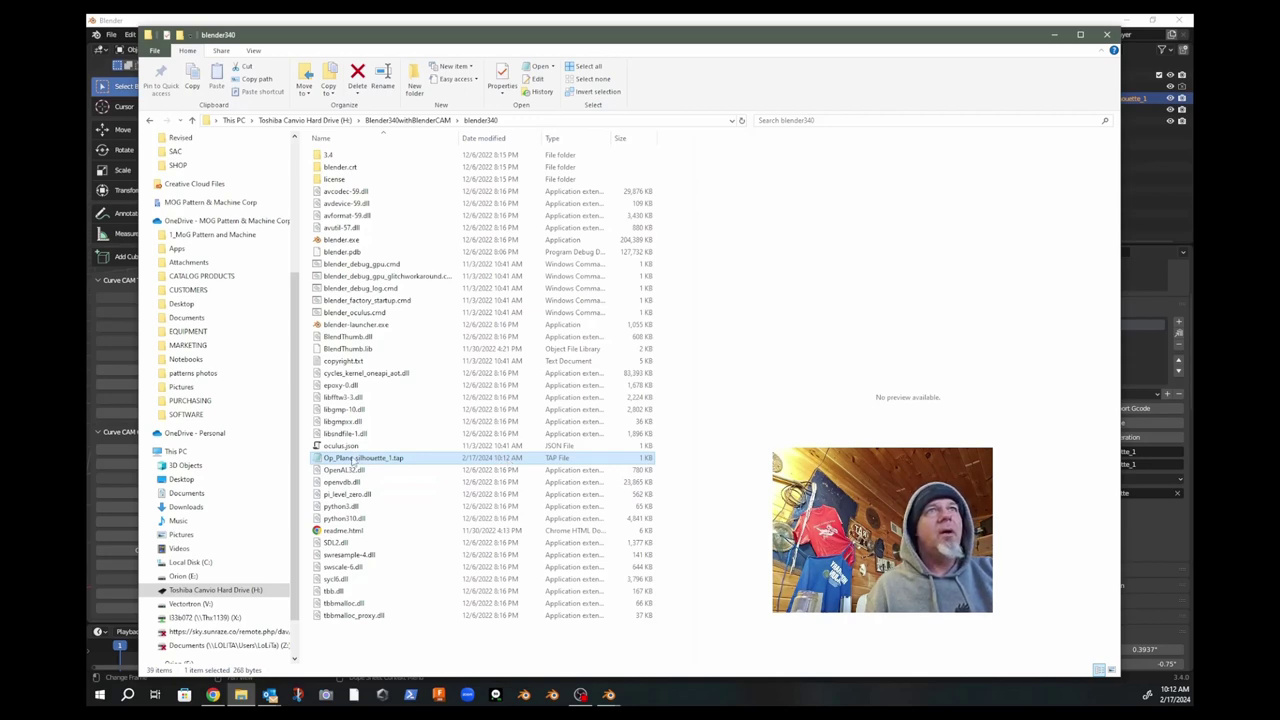
right_click(352, 460)
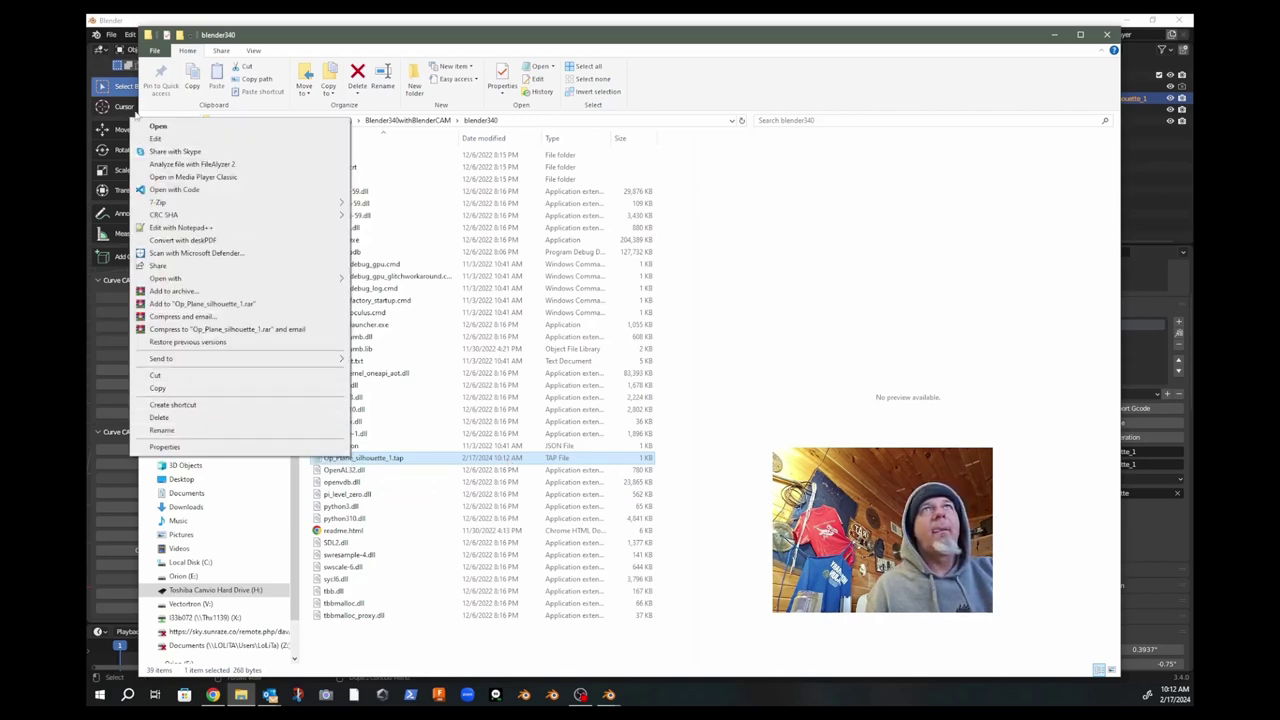
click(160, 127)
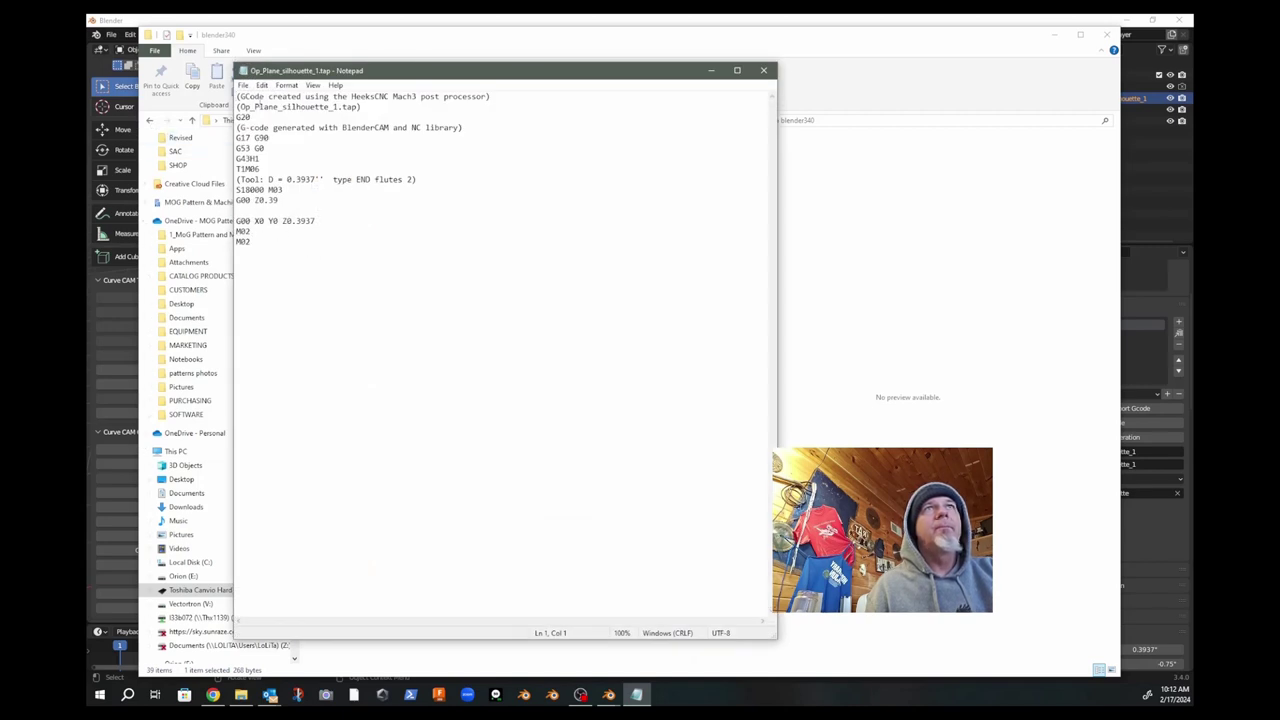
Step: Close Notepad and the File Explorer window to get back to Blender's Layout view
click(763, 70)
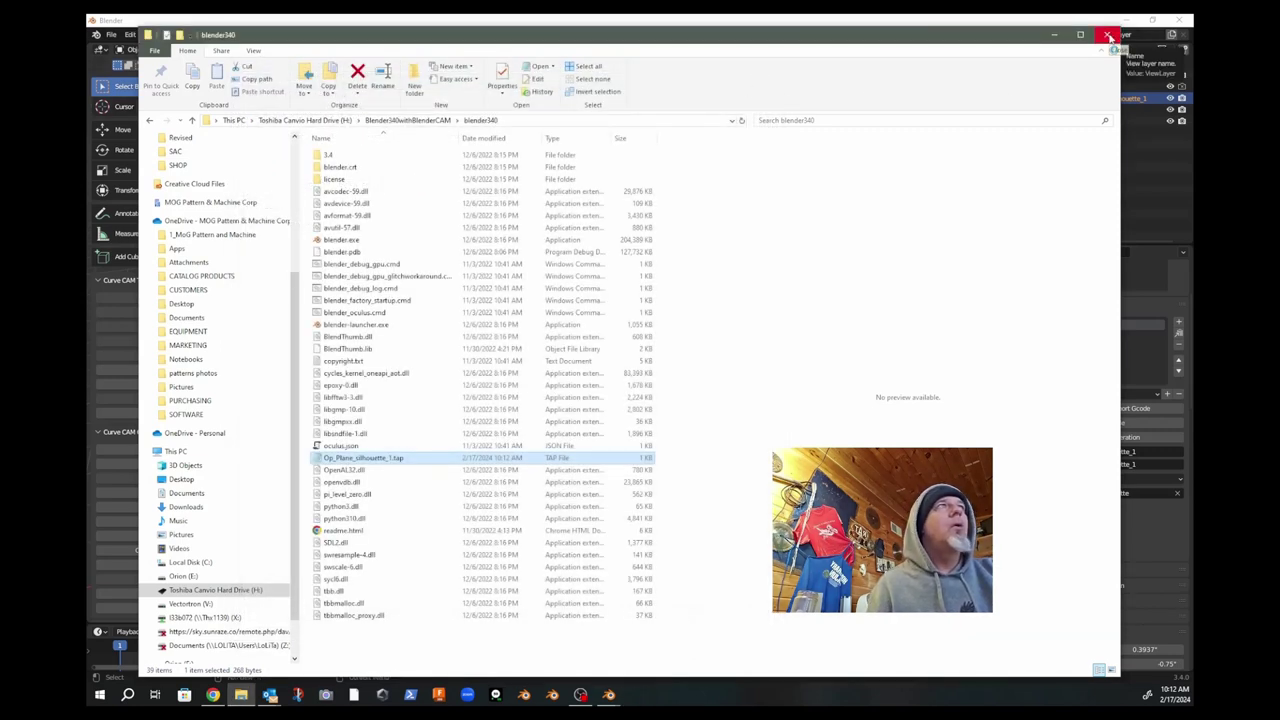
click(1137, 172)
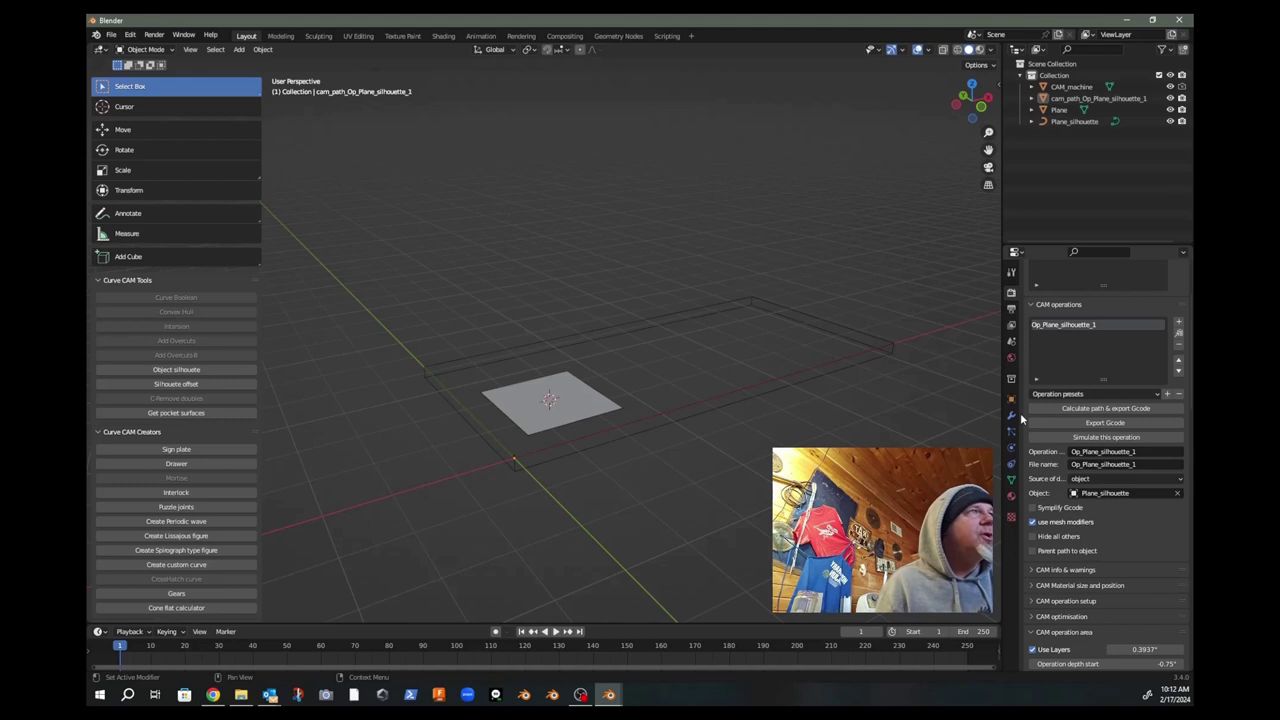
Step: Rename the CAM operation to Op_Plane_silhouette_11
click(1122, 452)
key(ctrl+c)
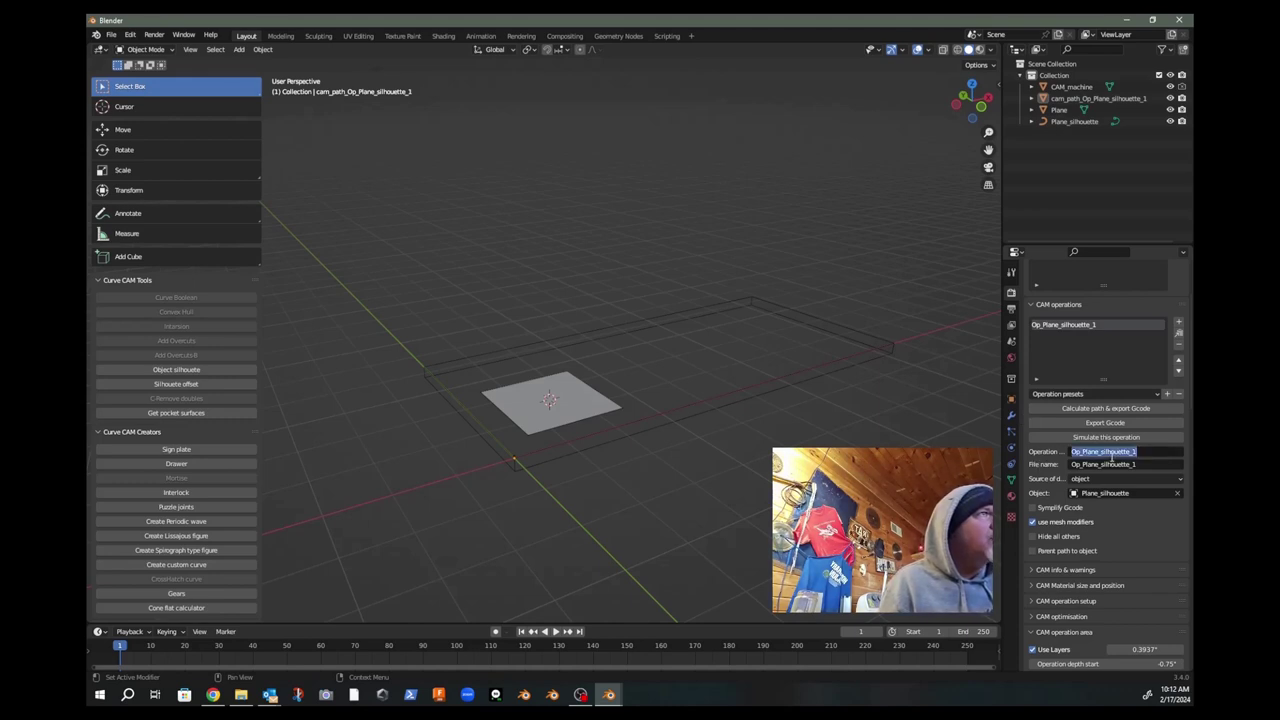
click(1139, 452)
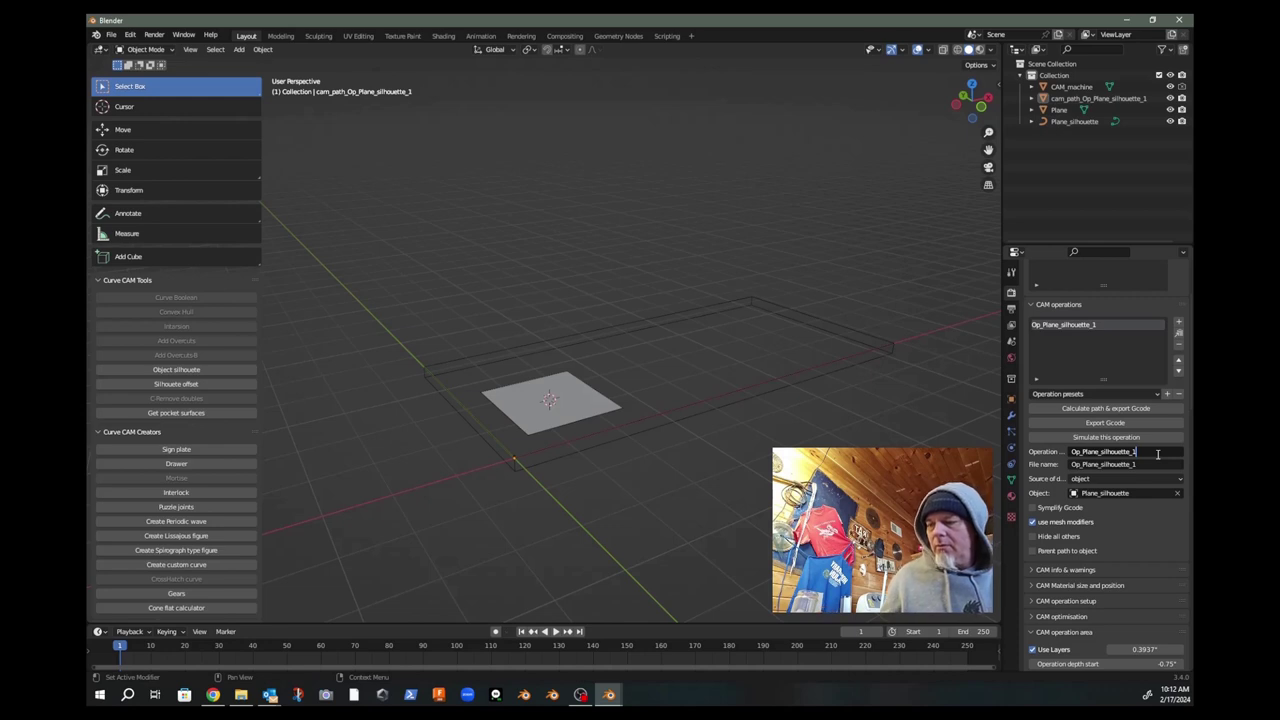
text(1)
key(Return)
Step: Change the operation's export file name to Op_Plane_silhouette_11
click(1150, 451)
text(1)
key(BackSpace)
key(ctrl+v)
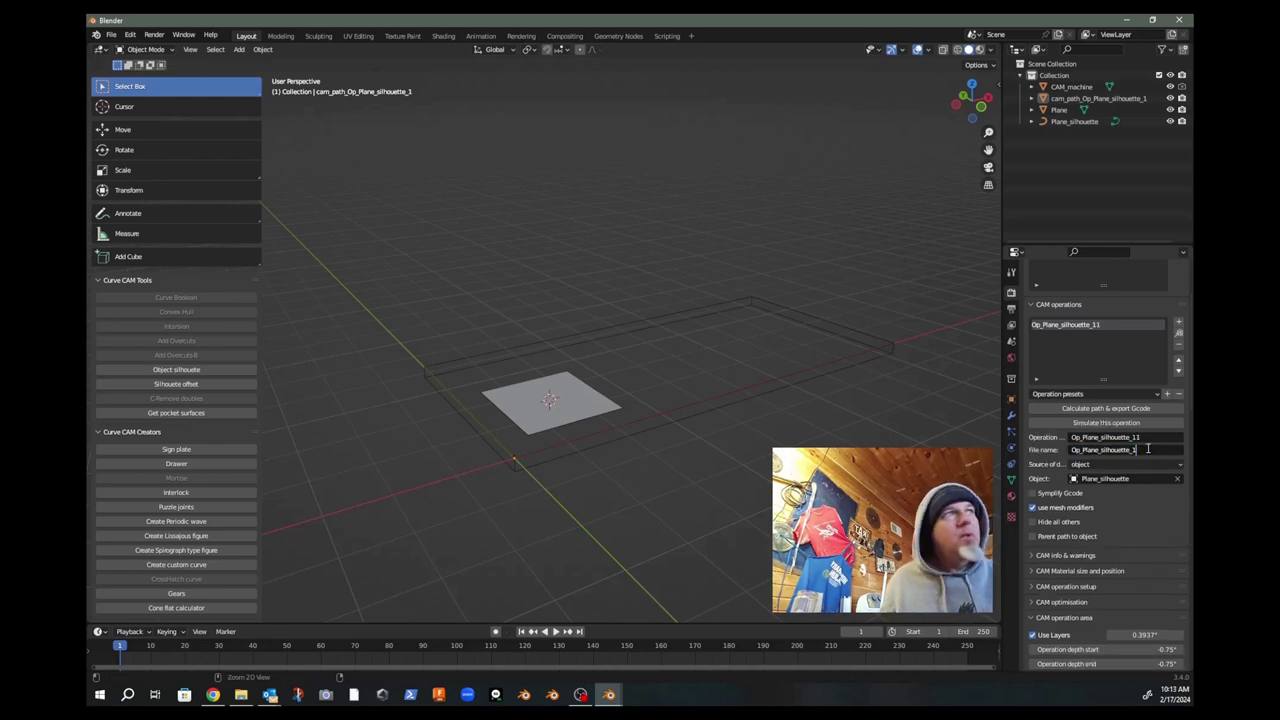
text(1)
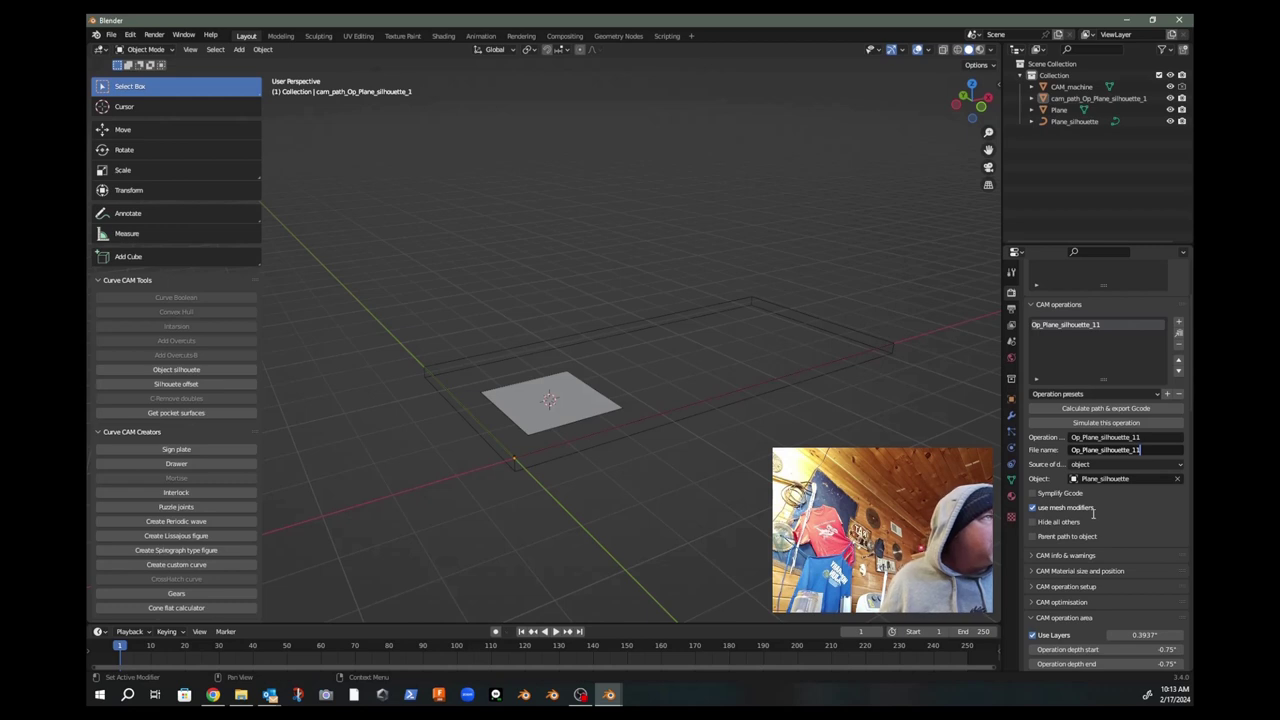
key(Return)
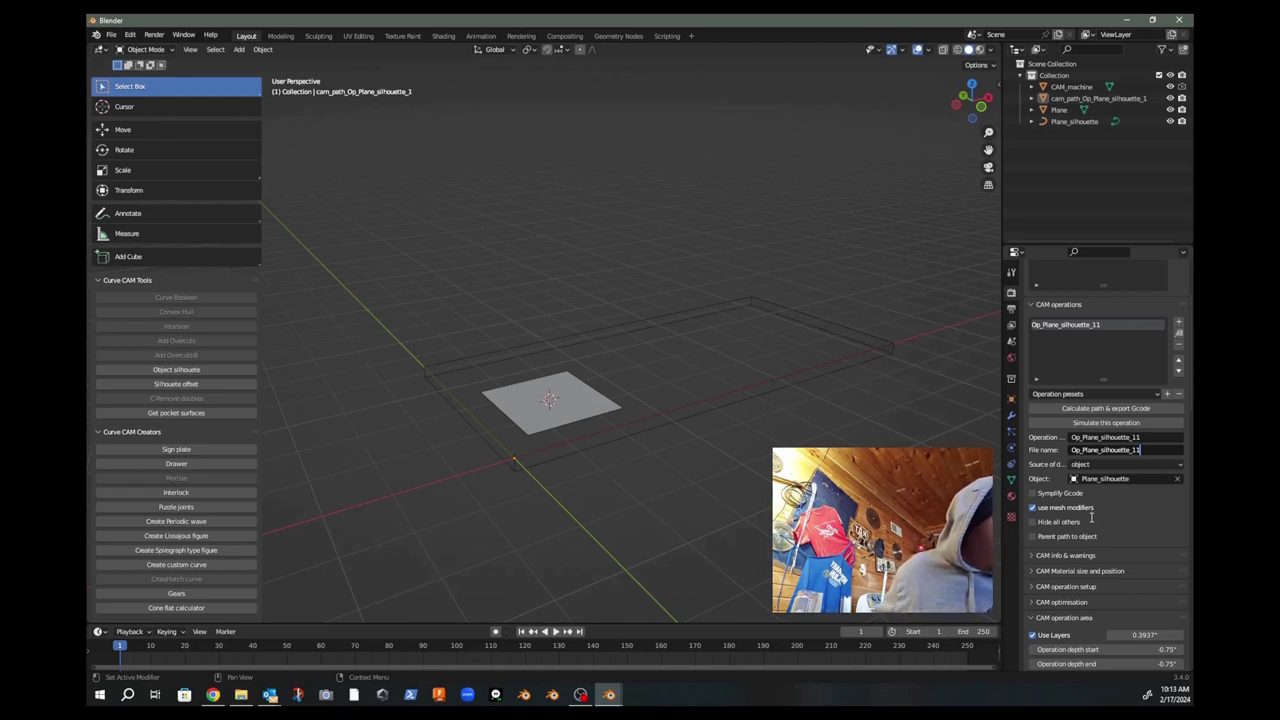
click(1036, 570)
Step: In CAM Material size and position, keep the stock Z placement at Below
scroll(1040, 567, down, 3)
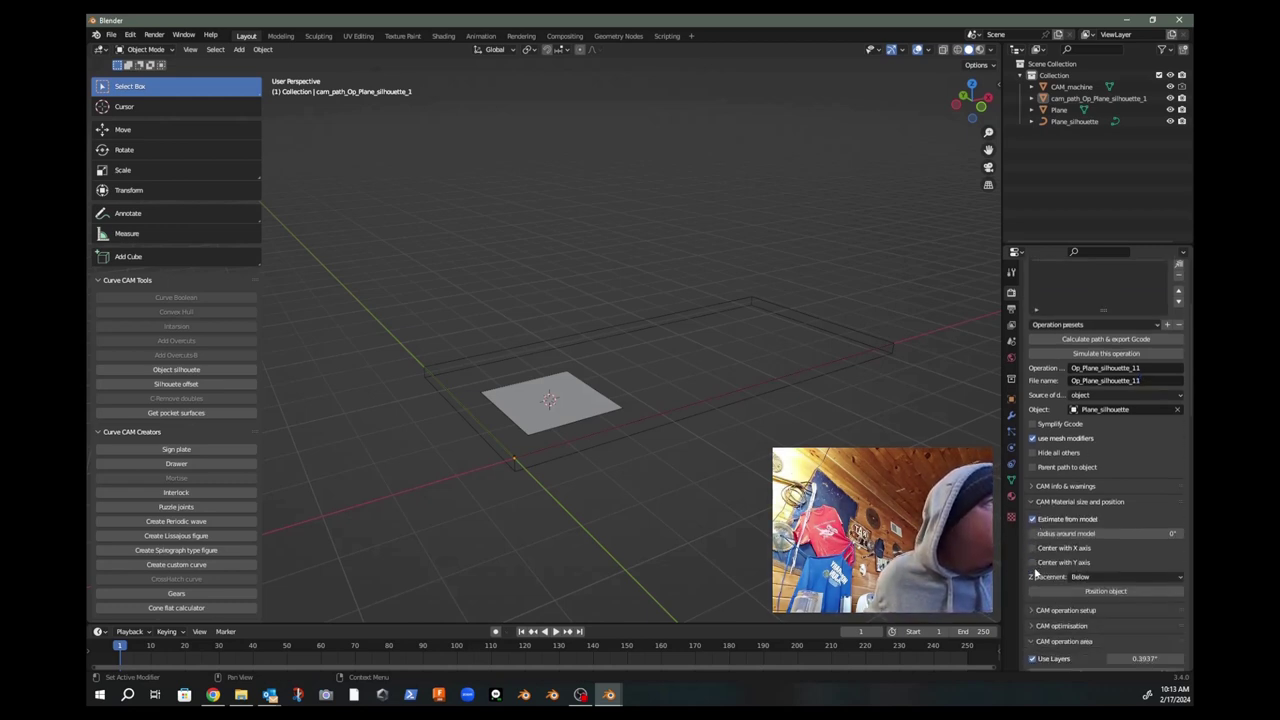
scroll(1040, 567, down, 2)
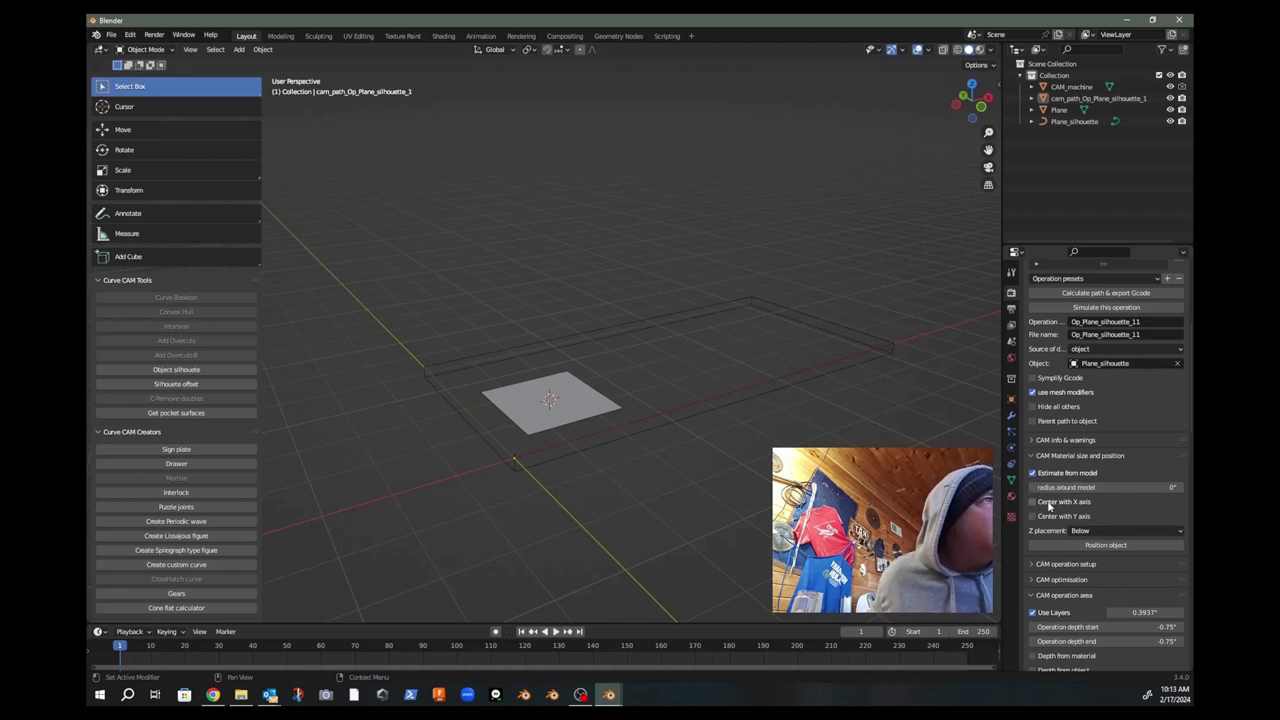
scroll(1048, 507, down, 2)
click(1107, 486)
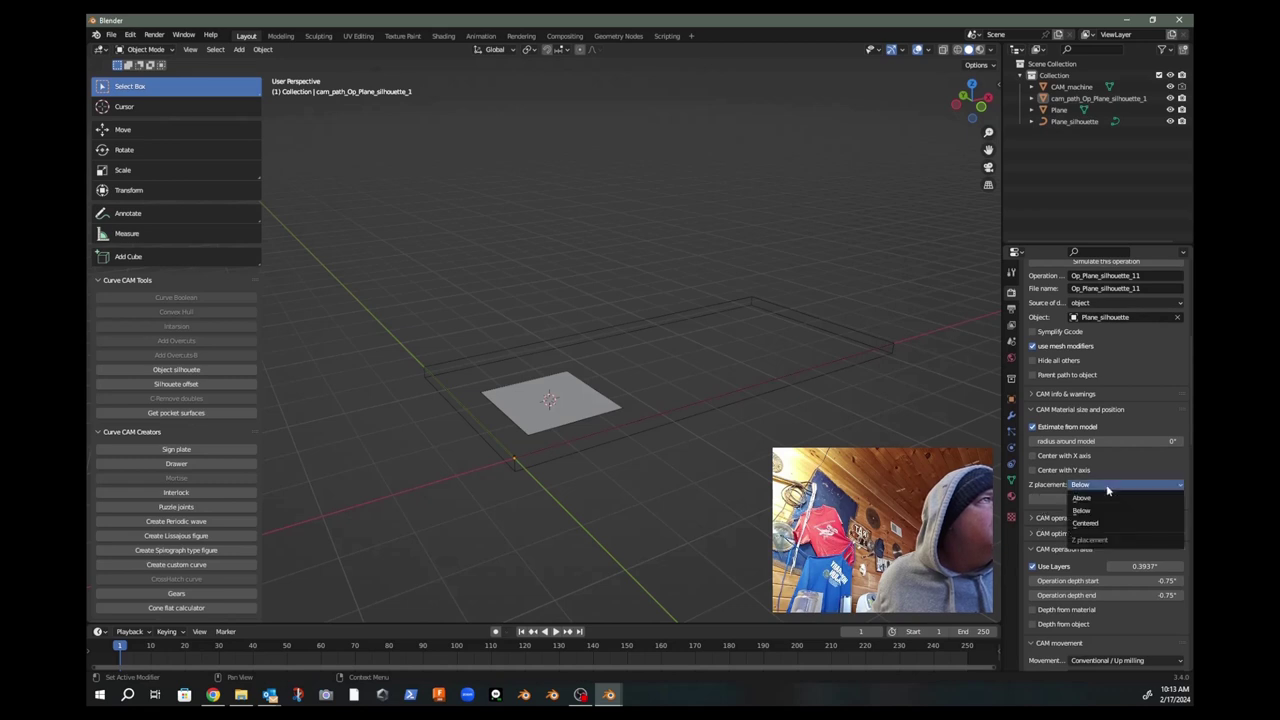
click(1107, 489)
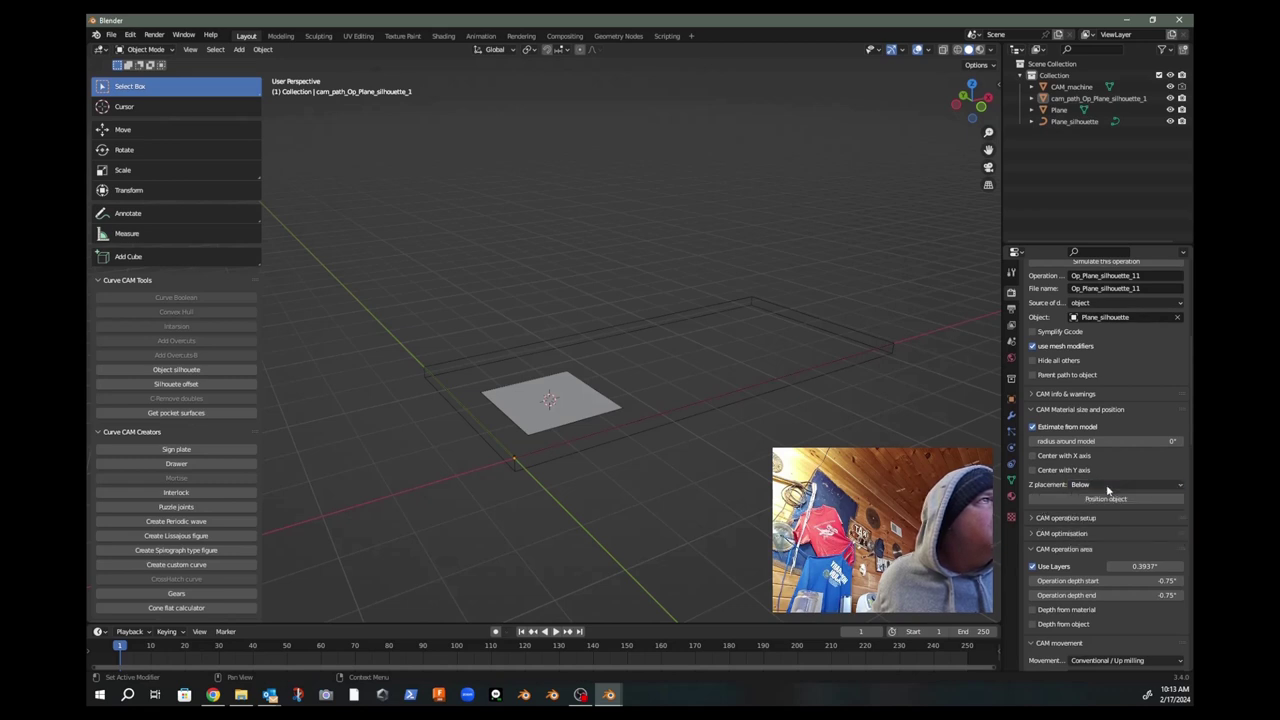
Step: Expand CAM operation setup and raise the Outlines count well above 1
click(1033, 518)
scroll(1034, 521, down, 2)
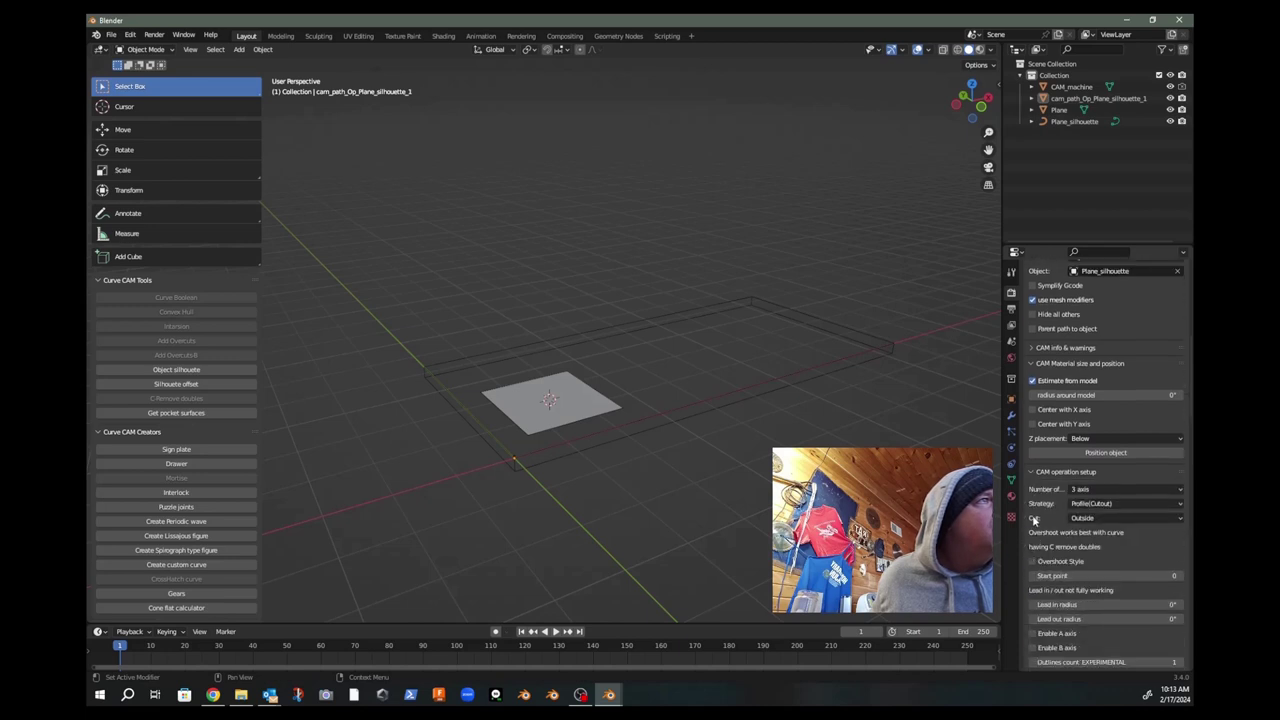
scroll(1034, 520, down, 2)
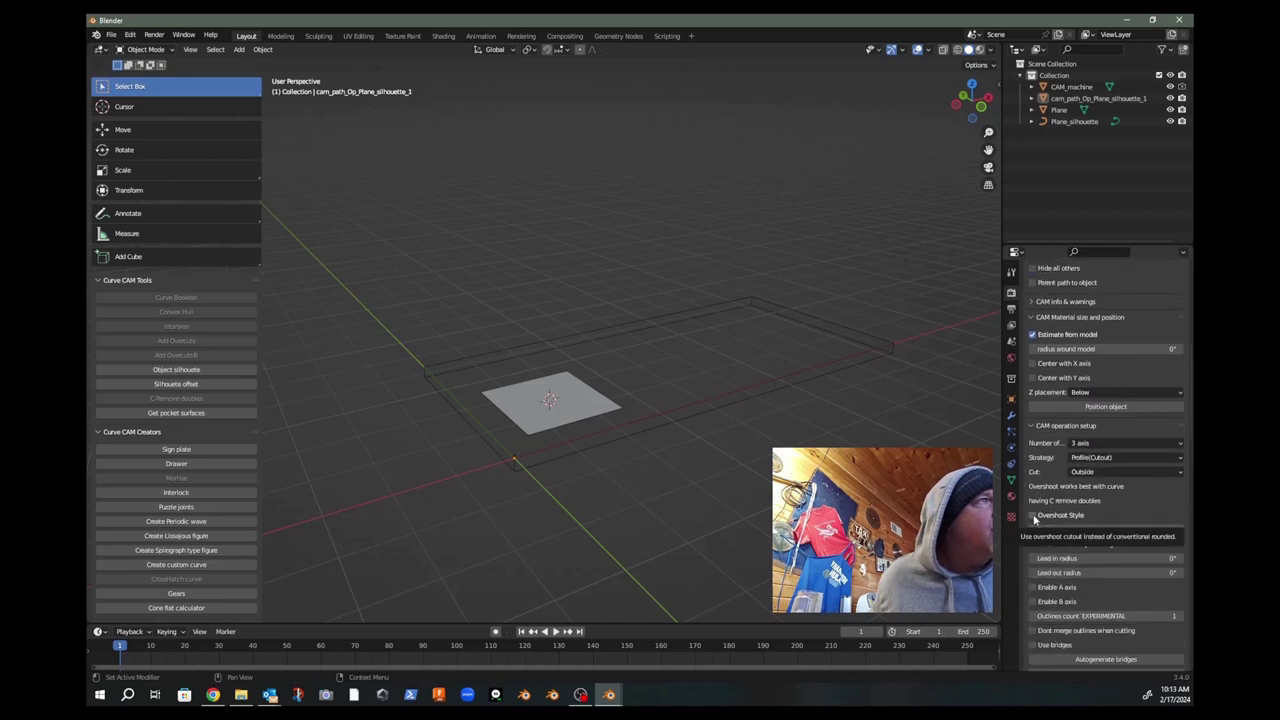
scroll(1031, 520, down, 3)
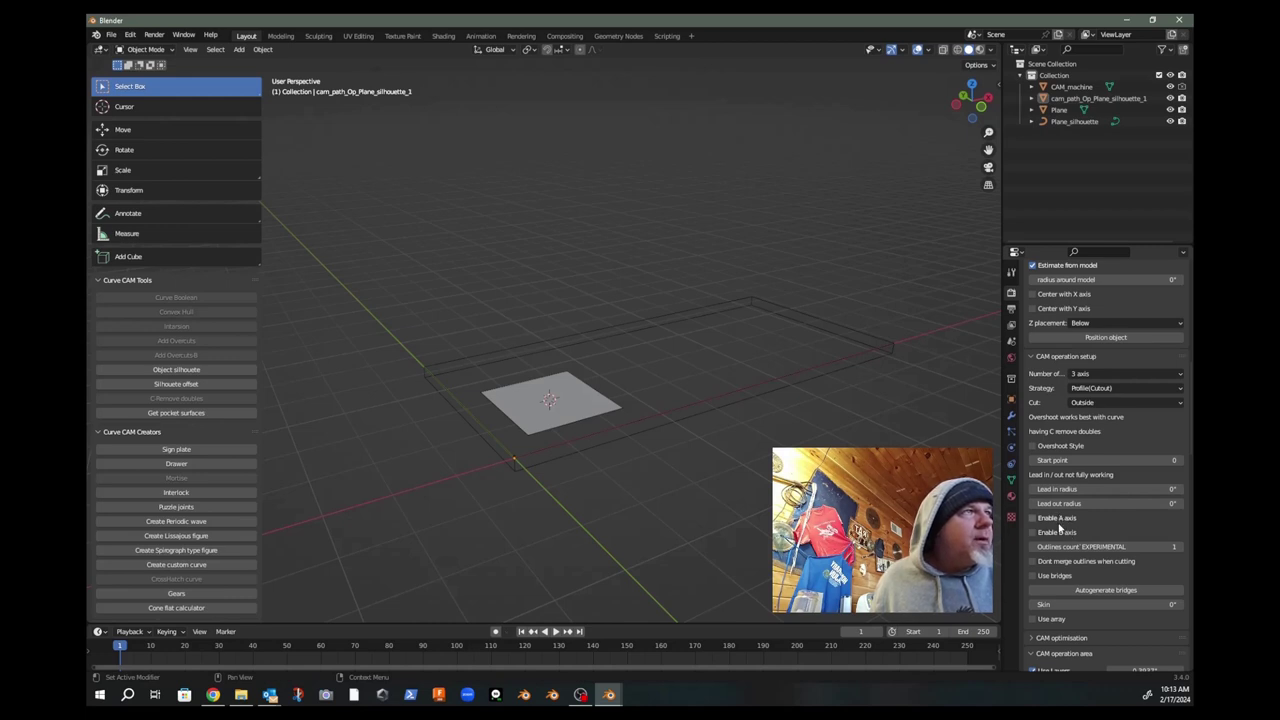
scroll(1057, 545, down, 2)
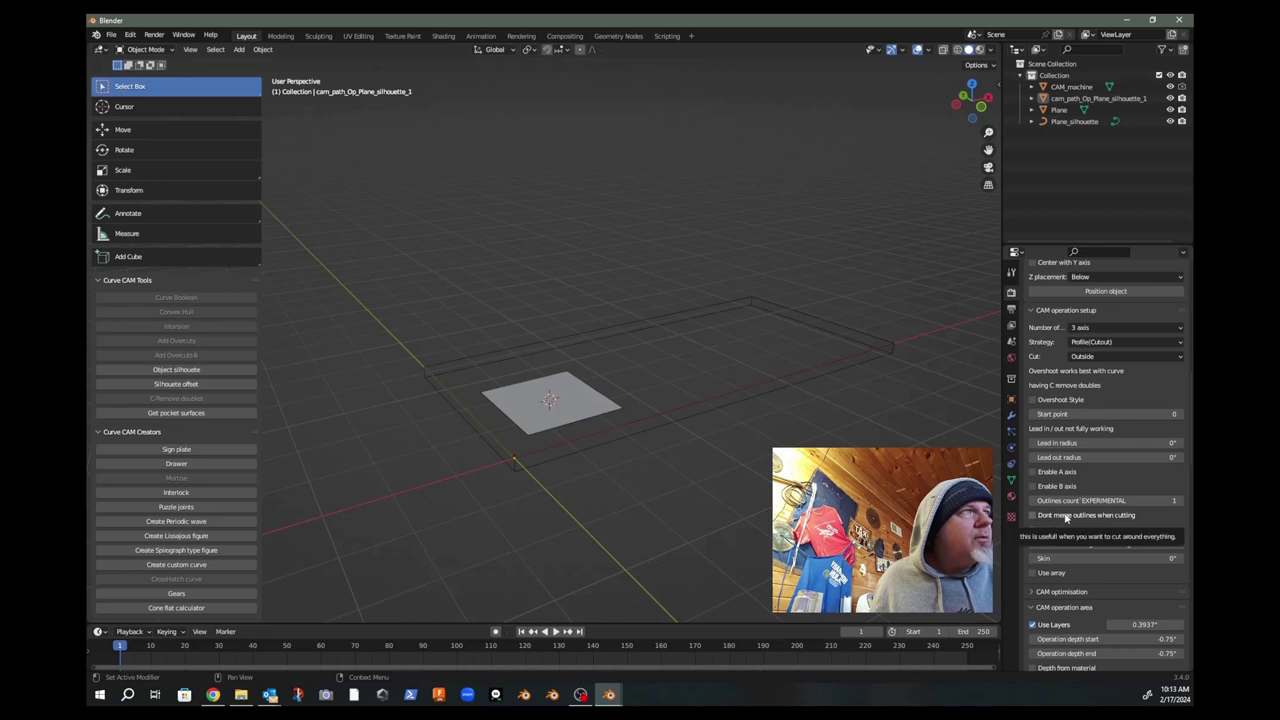
drag(1100, 500, 1150, 500)
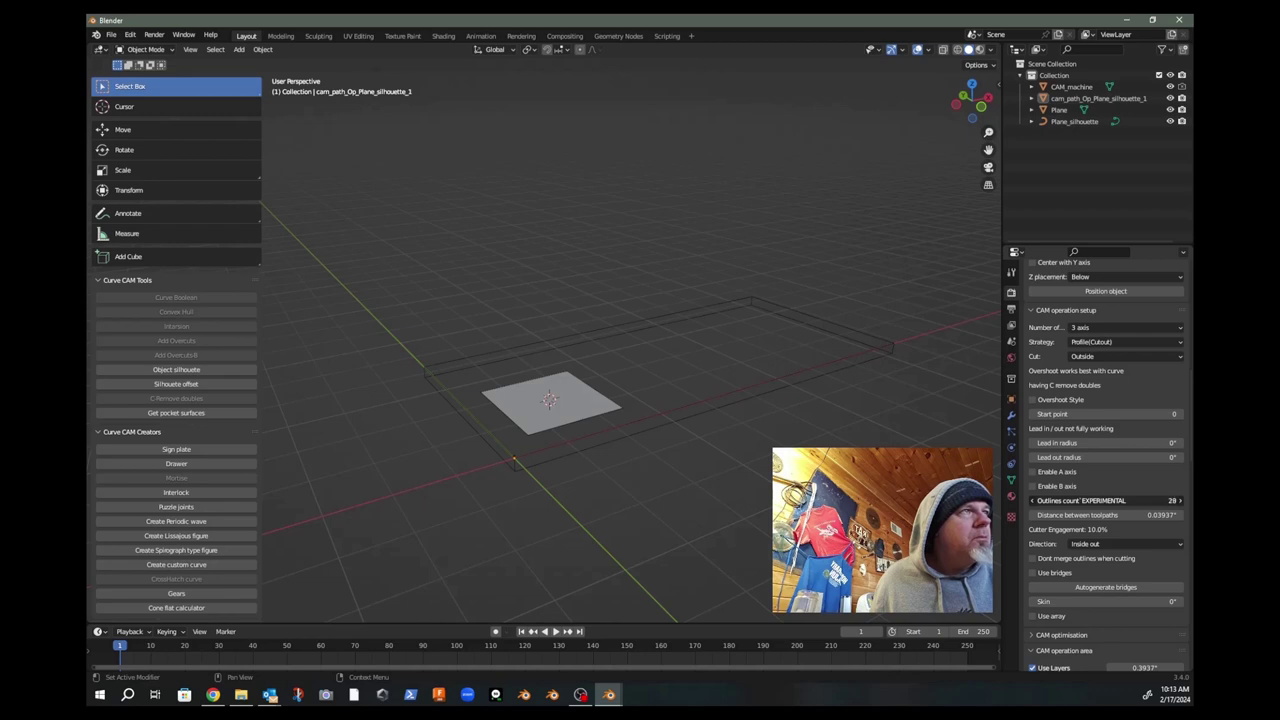
Step: Set Outlines count to 2 and keep the pass direction as Inside out
drag(1150, 500, 1125, 500)
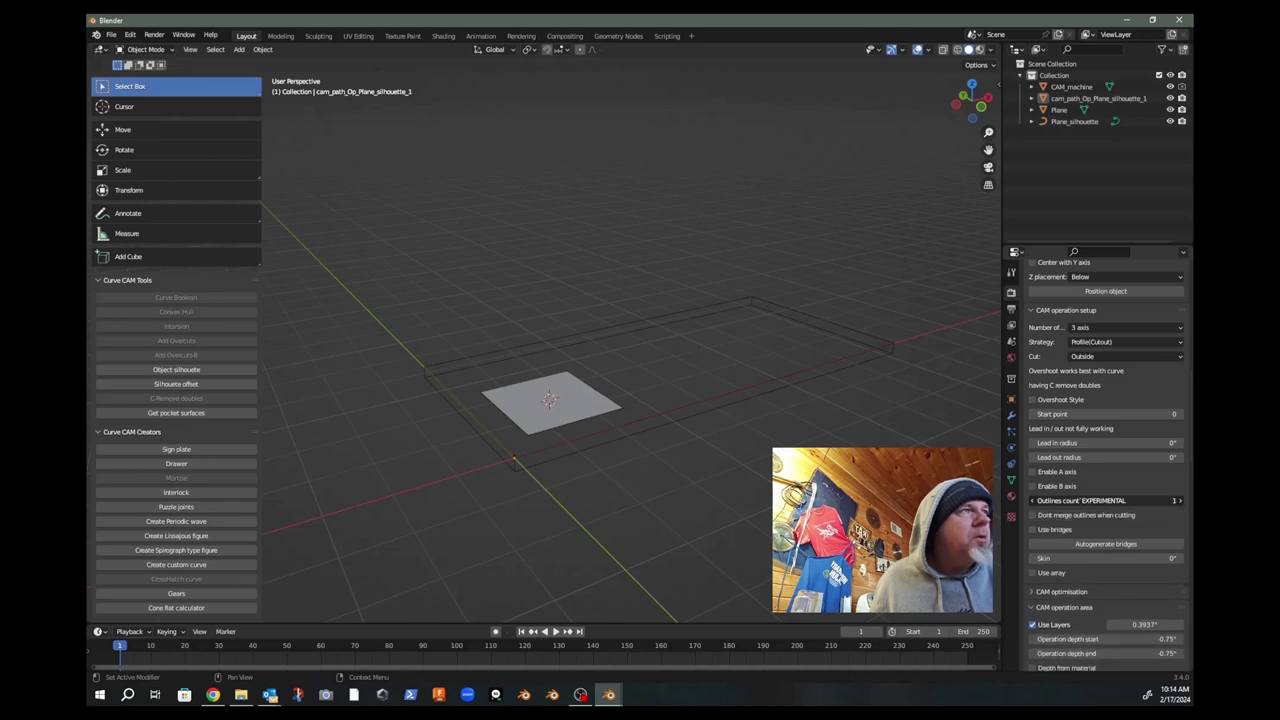
click(1183, 501)
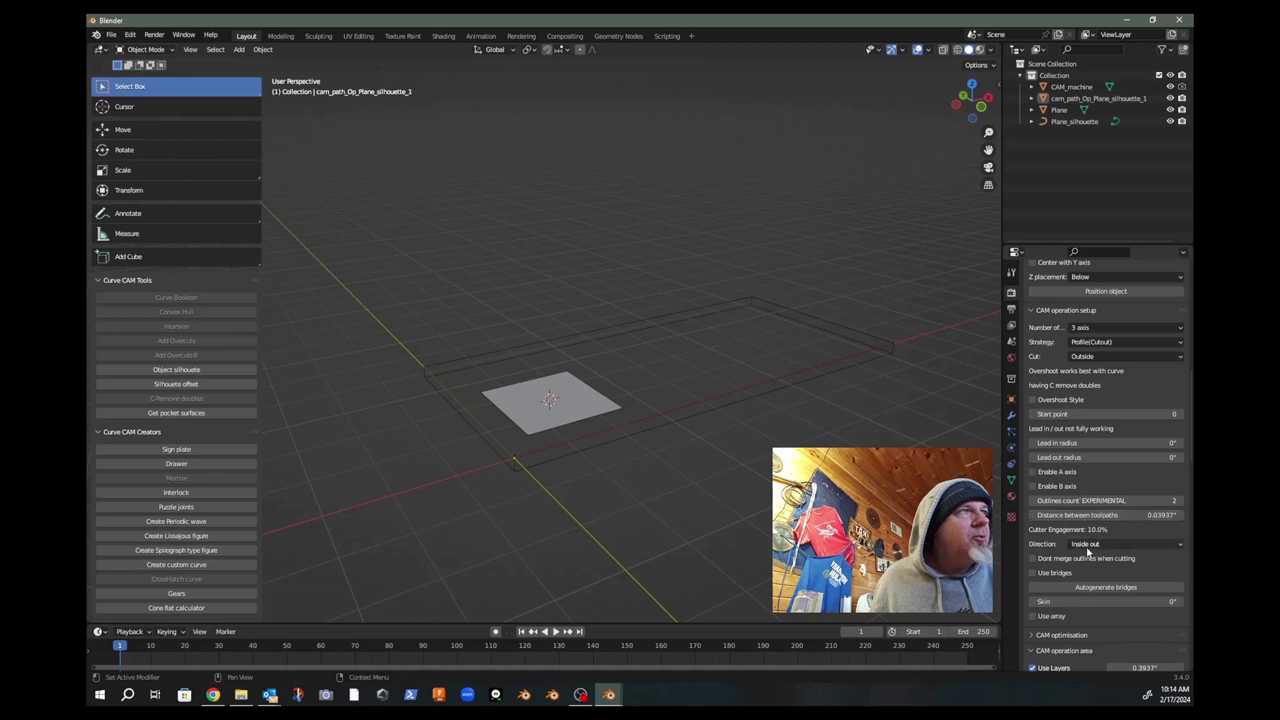
scroll(1105, 545, down, 2)
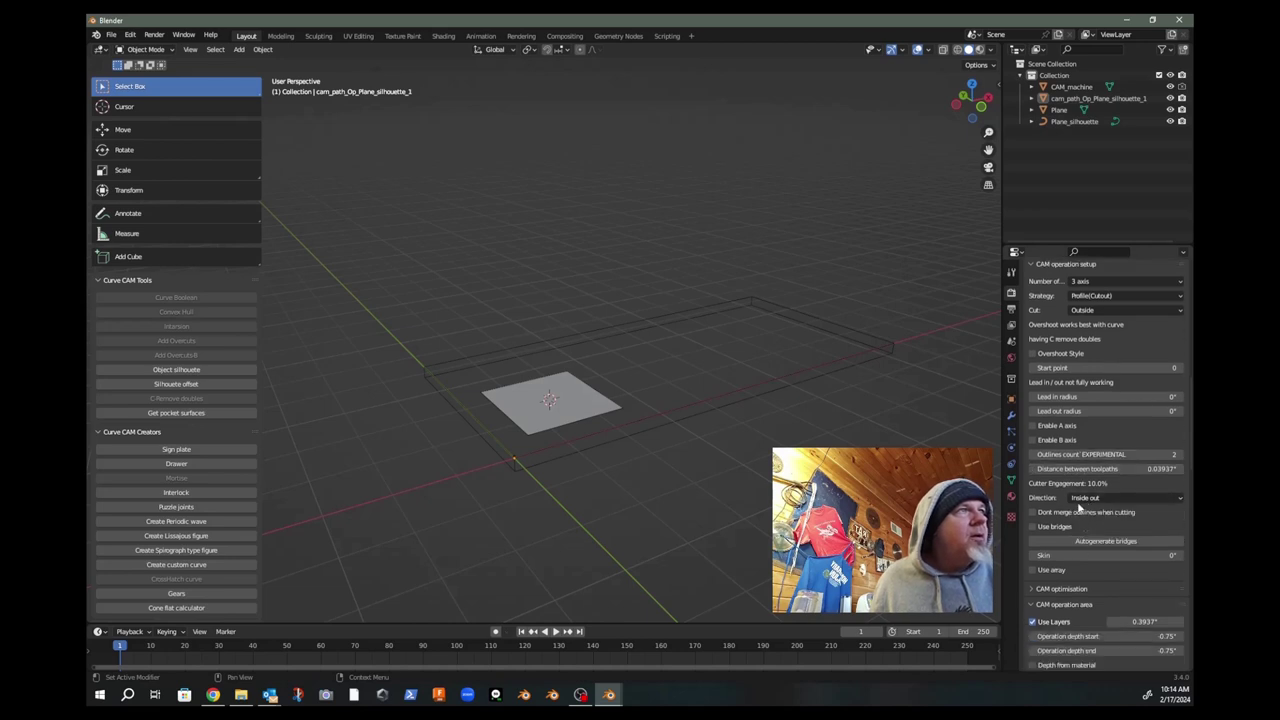
click(1111, 500)
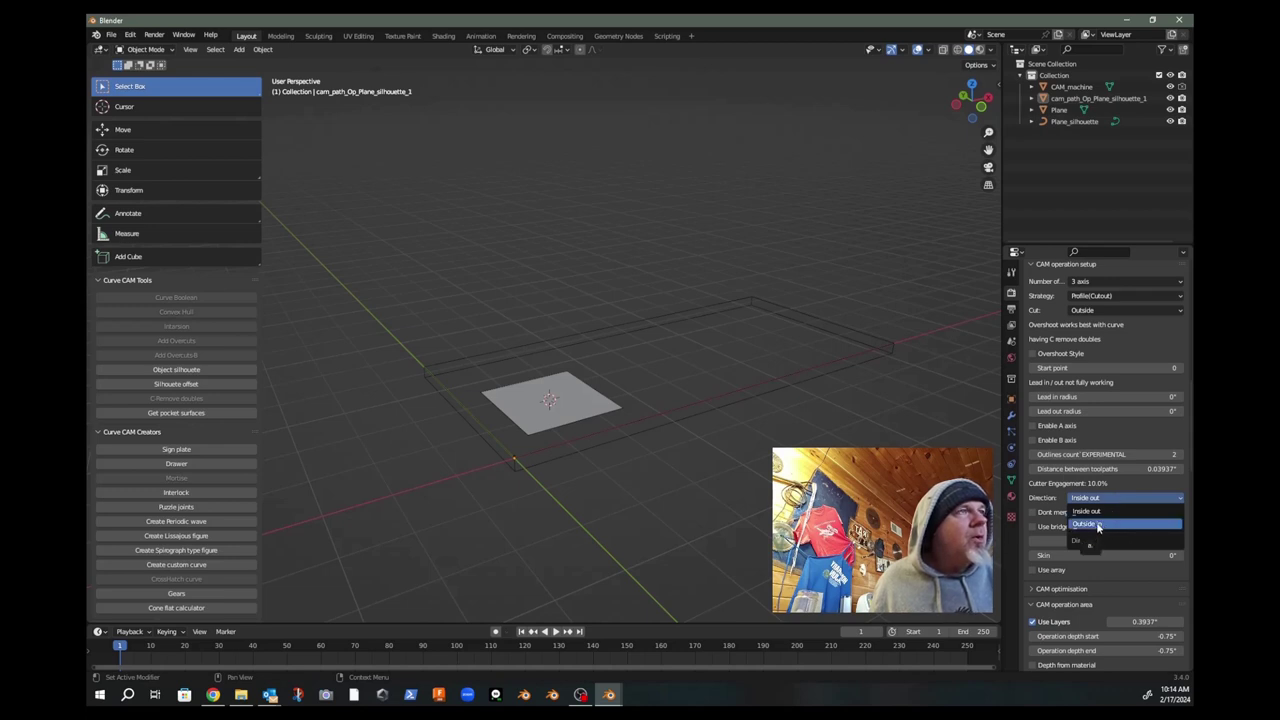
click(1106, 512)
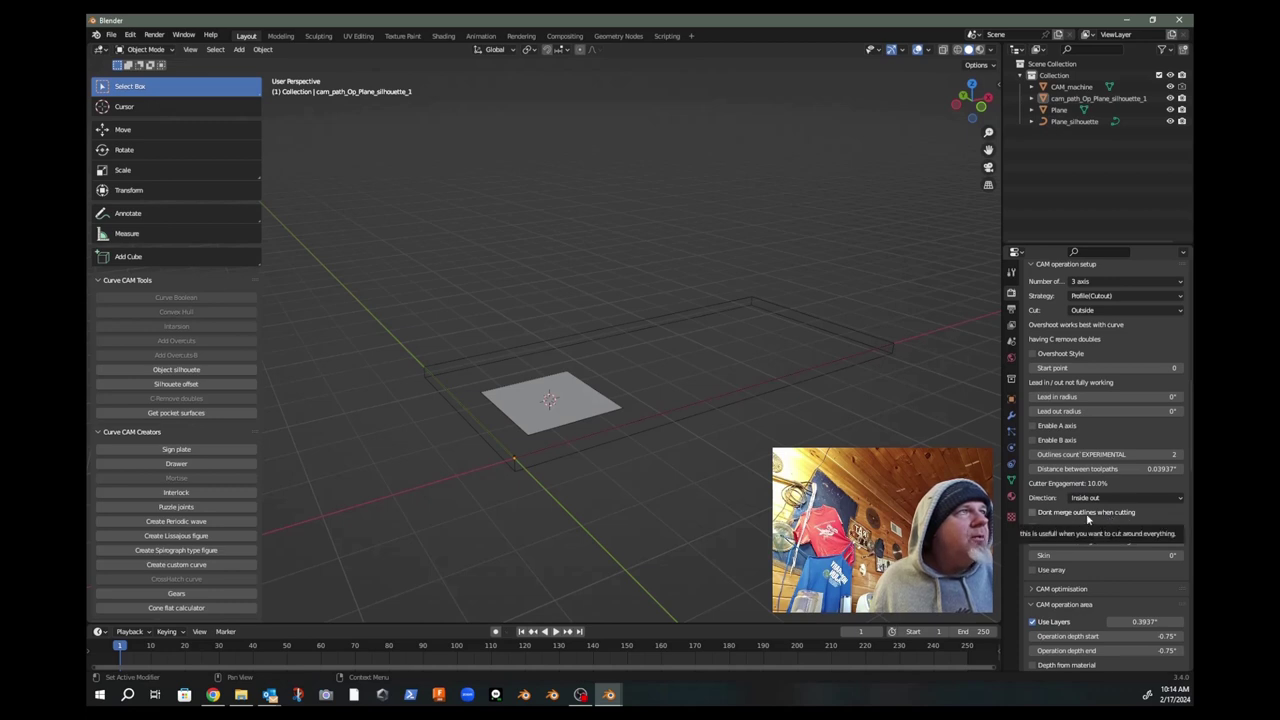
Step: Scroll down and expand the CAM optimisation subpanel
scroll(1086, 513, down, 2)
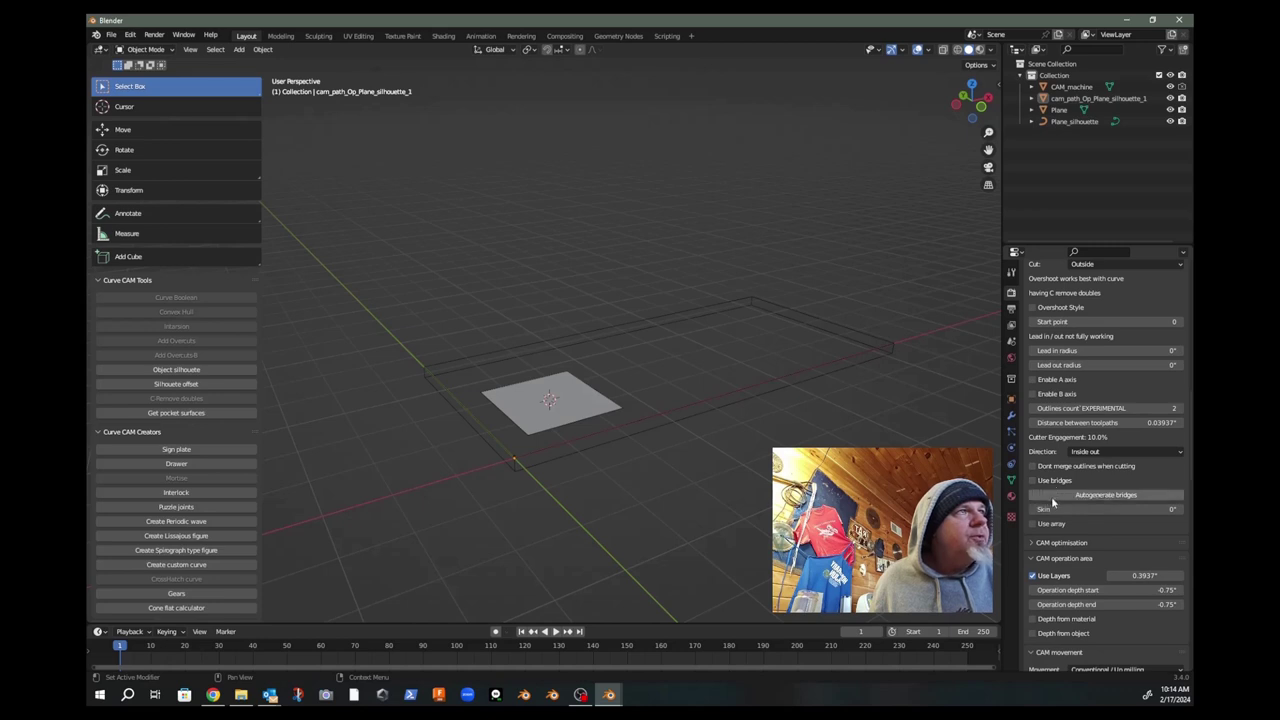
scroll(1055, 500, down, 1)
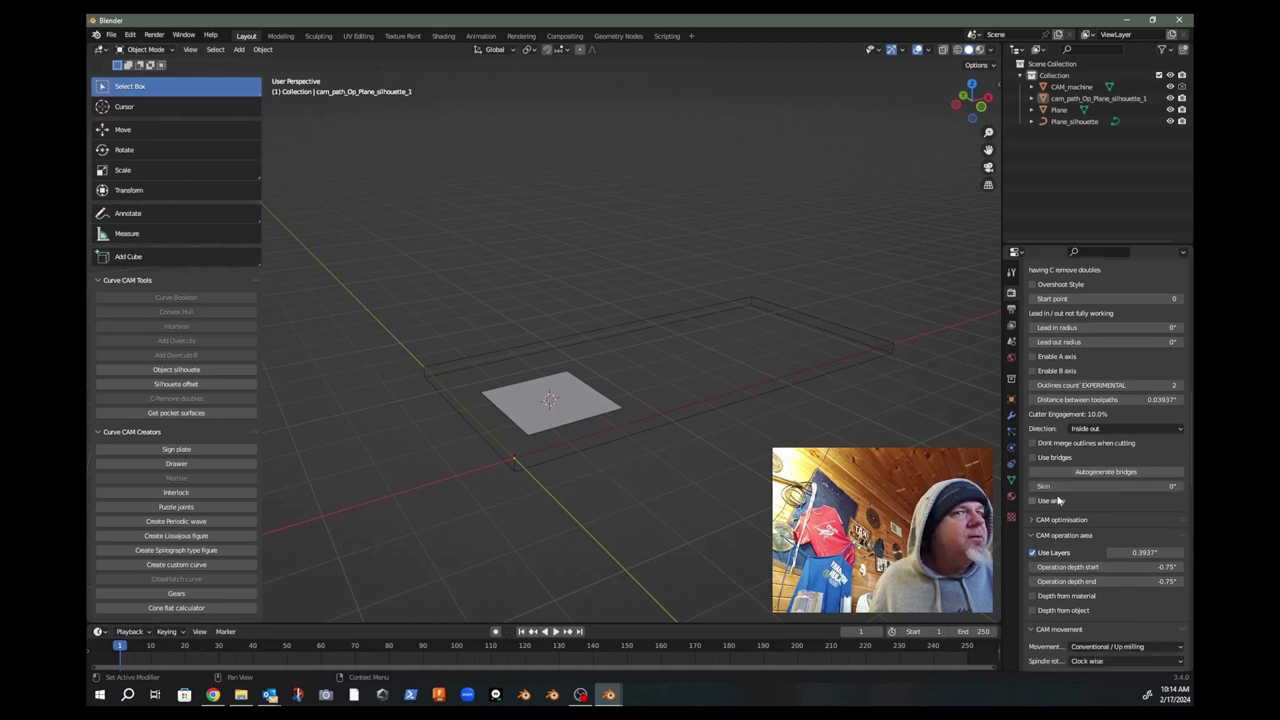
scroll(1083, 500, down, 1)
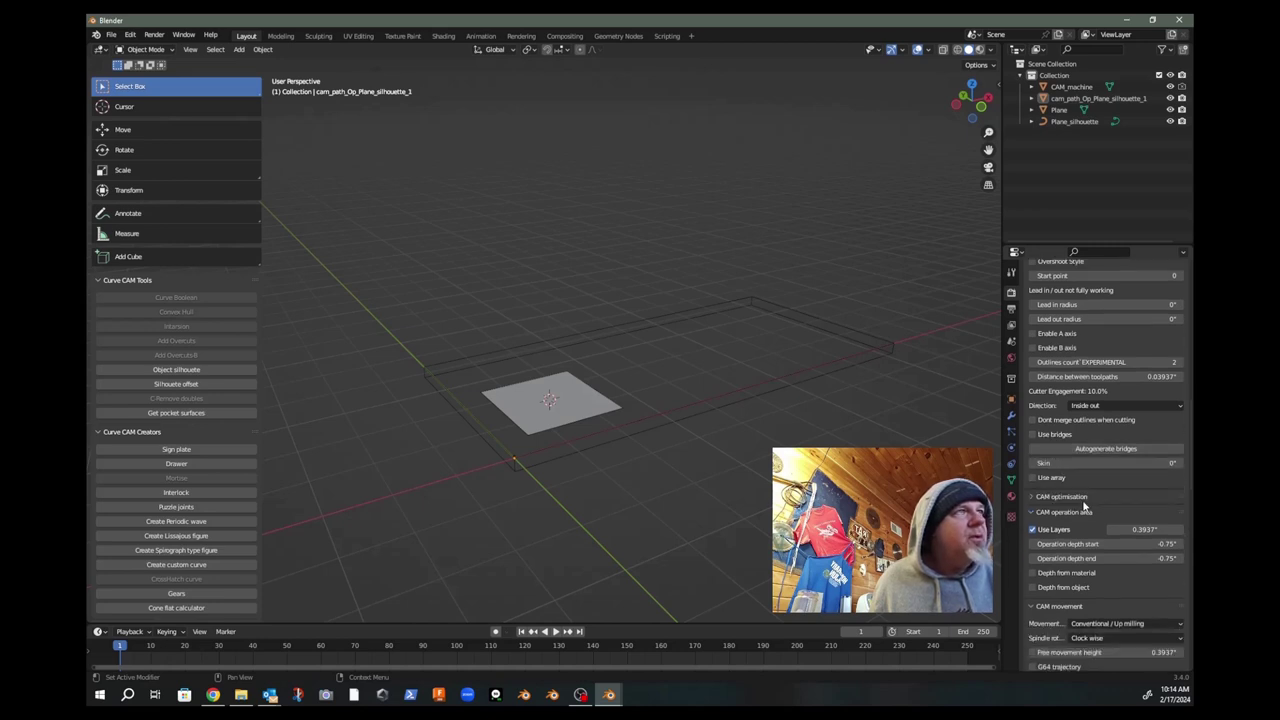
click(1033, 497)
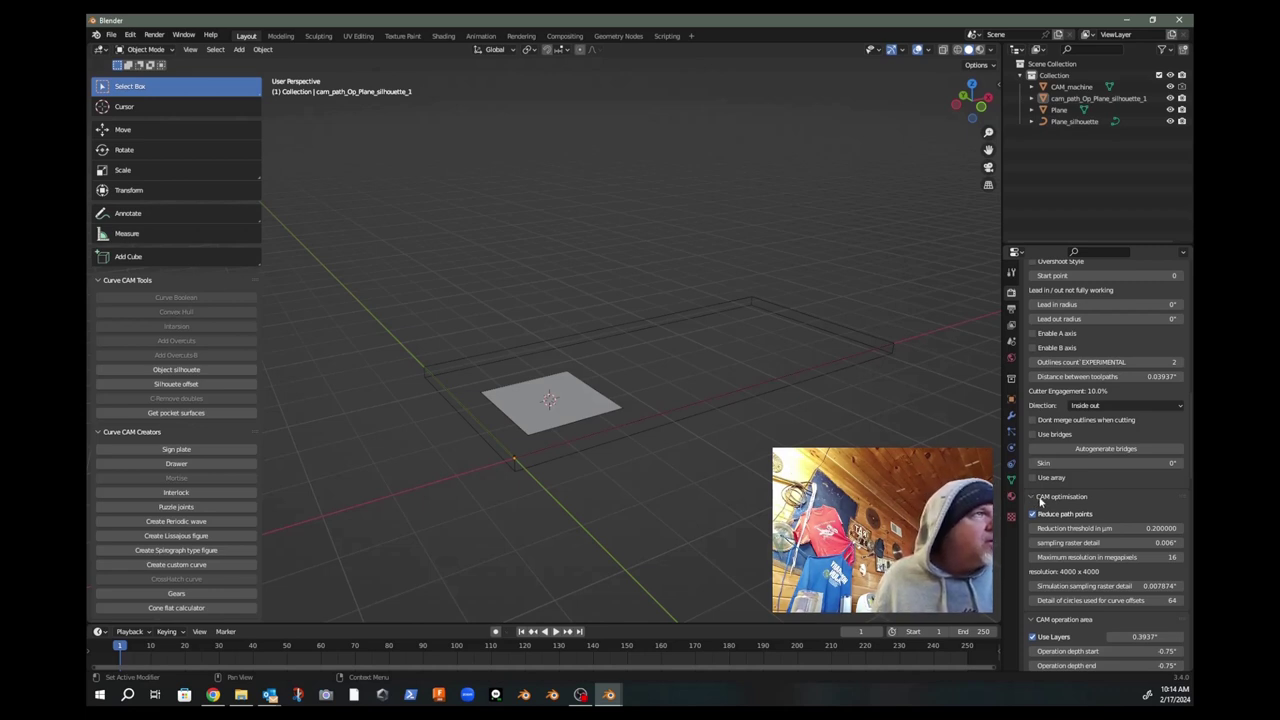
Step: Uncheck Use Layers in the CAM operation area so the silhouette cuts in one pass
scroll(1040, 502, down, 2)
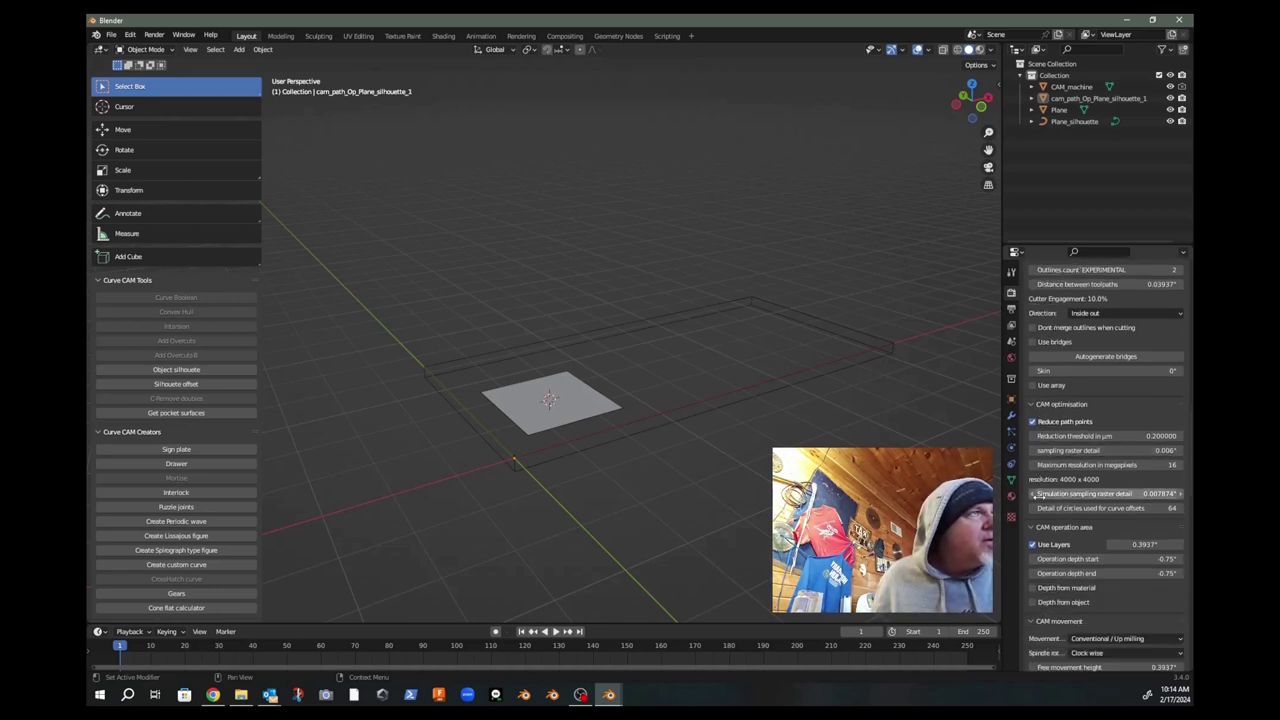
scroll(1040, 495, down, 3)
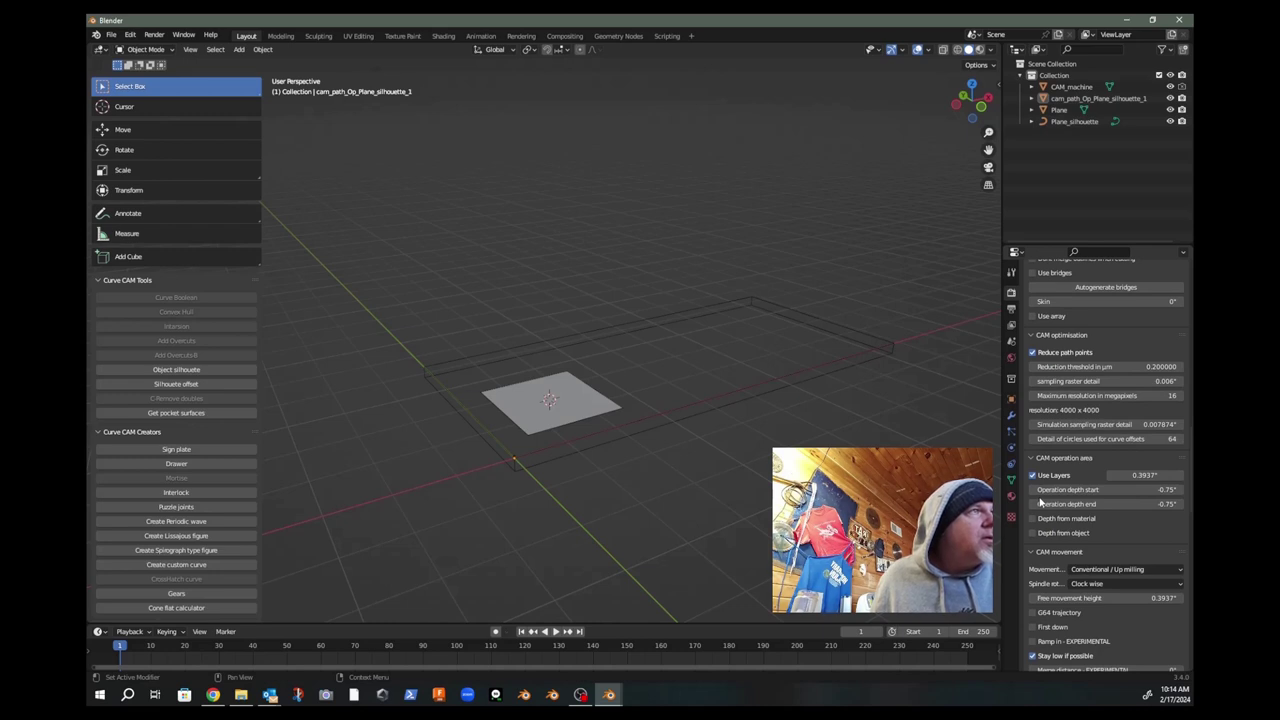
click(1032, 476)
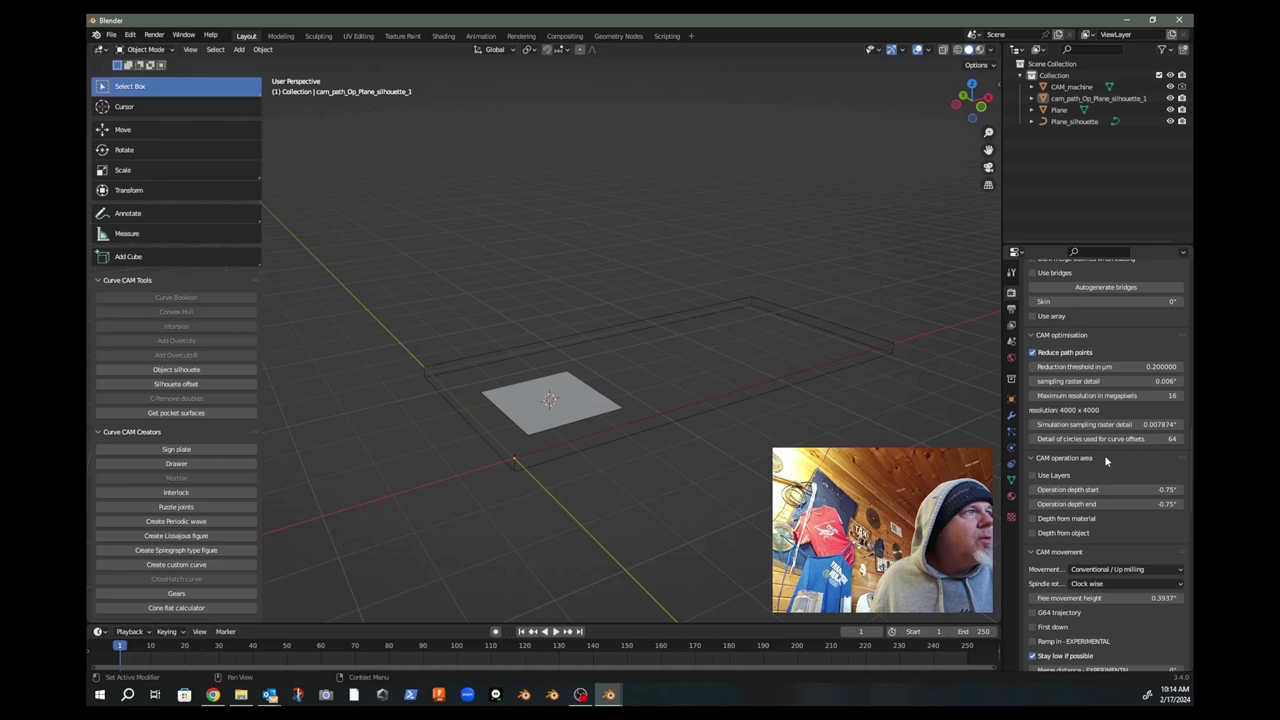
click(1170, 490)
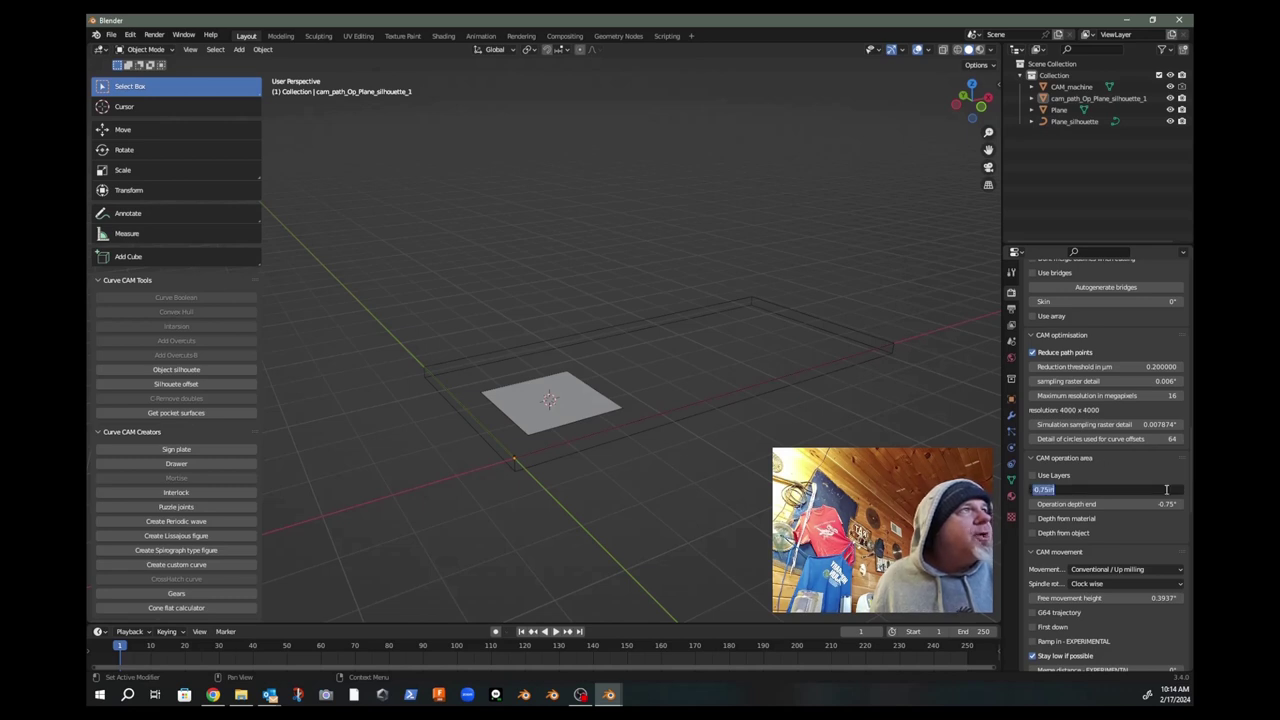
Step: Set operation depth start and free movement height both to 0.75", clearing the collision warning
text(.75)
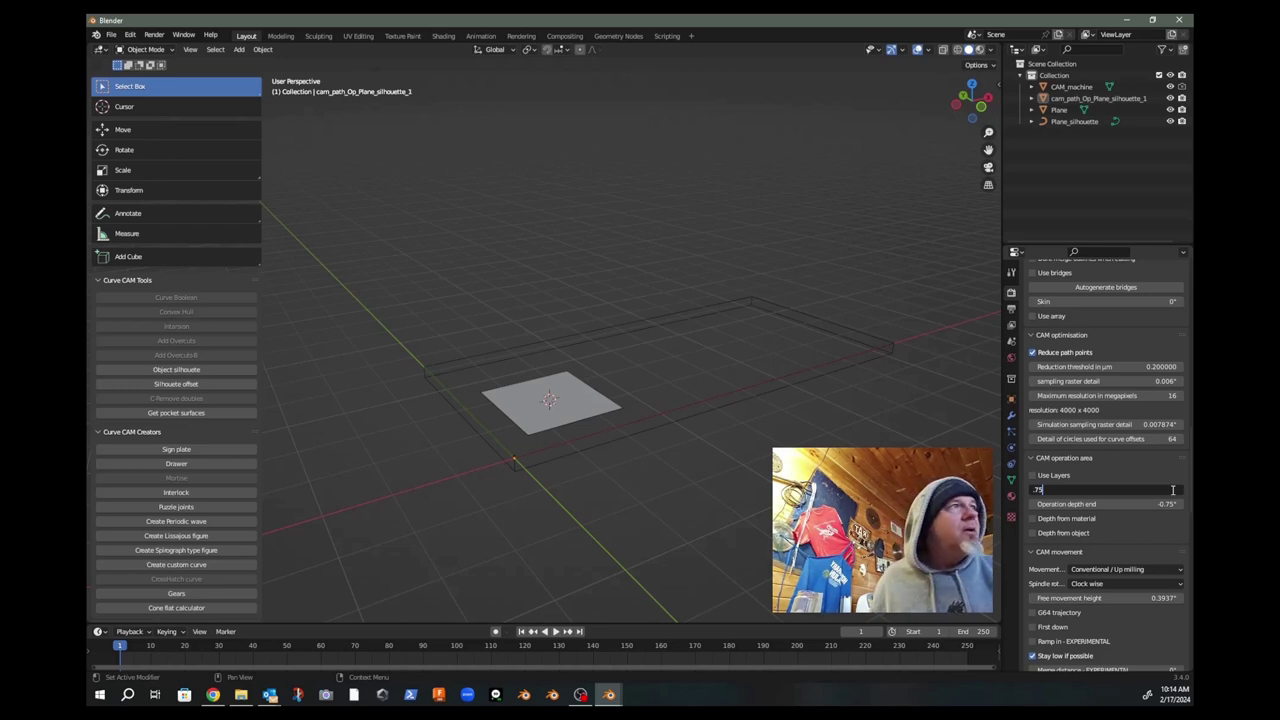
key(Tab)
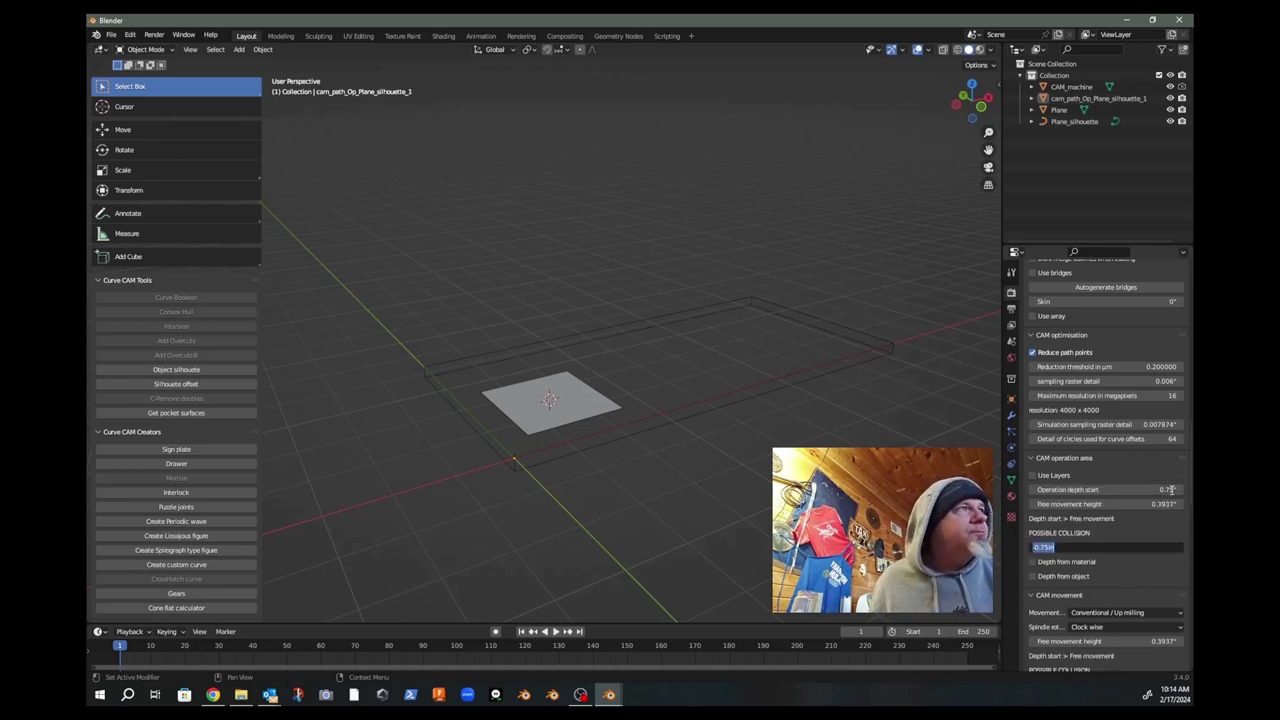
click(1166, 504)
click(1166, 504)
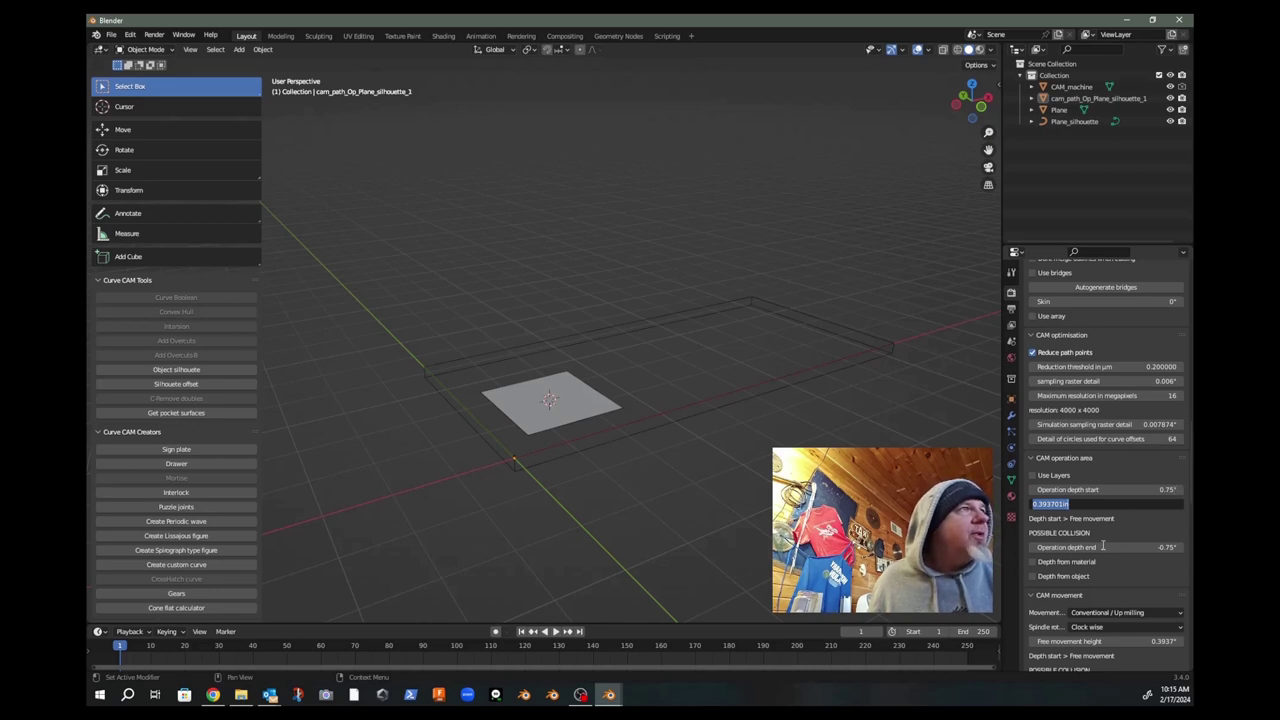
key(Return)
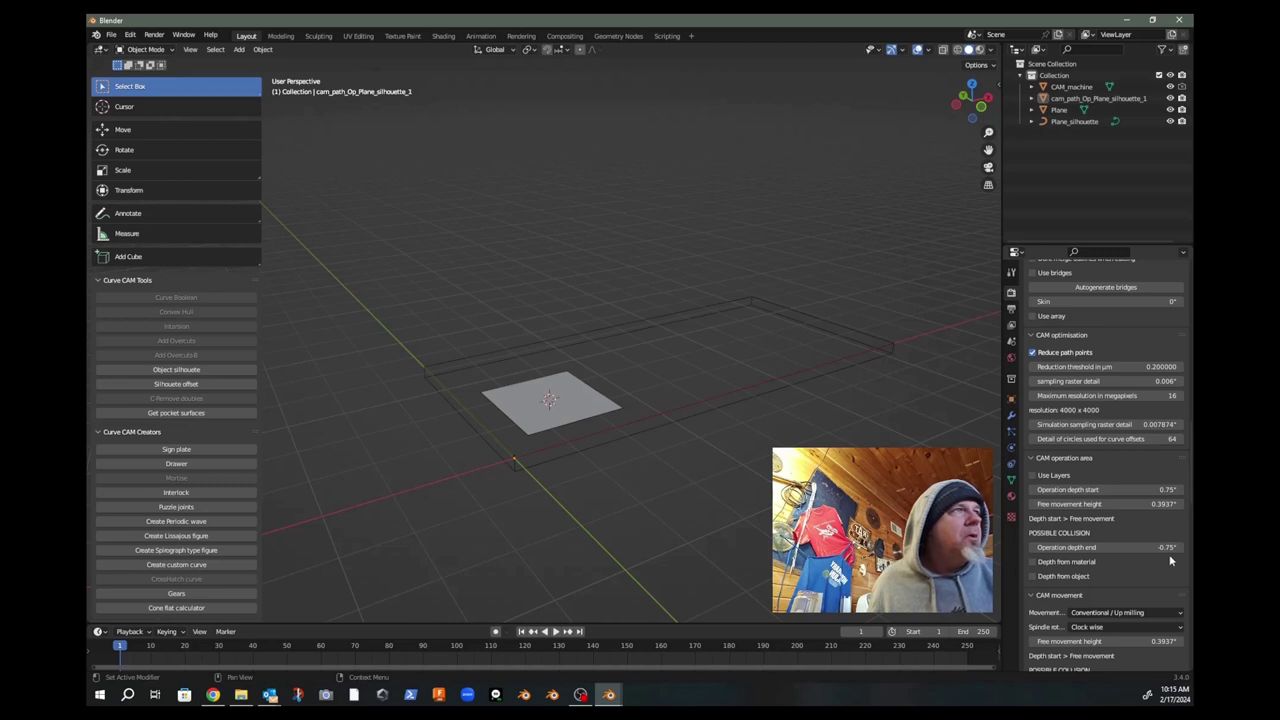
click(1165, 505)
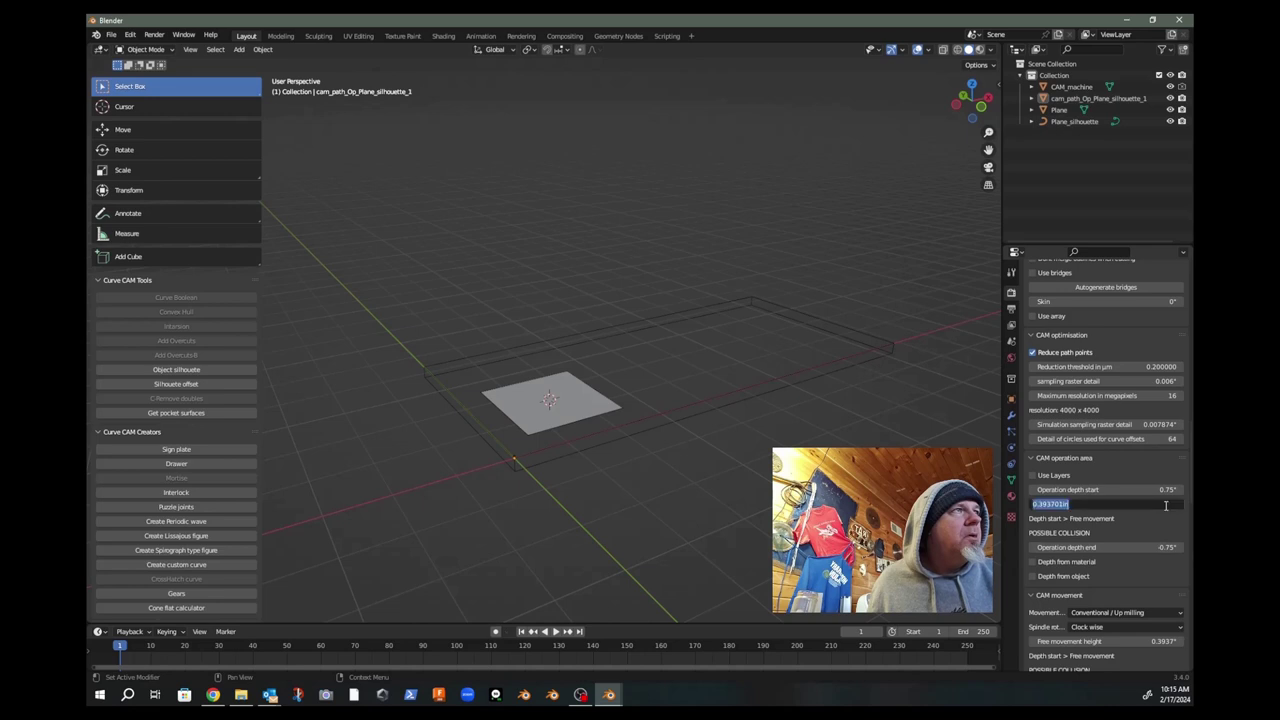
text(.75)
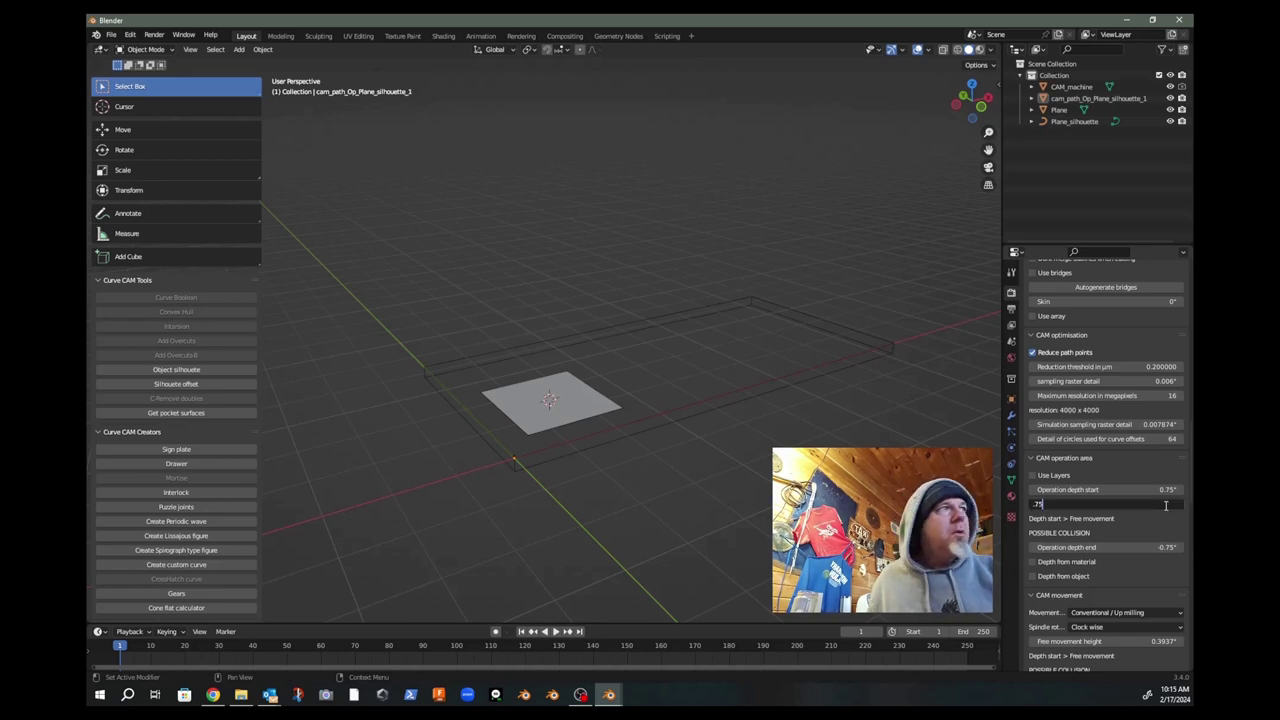
key(Return)
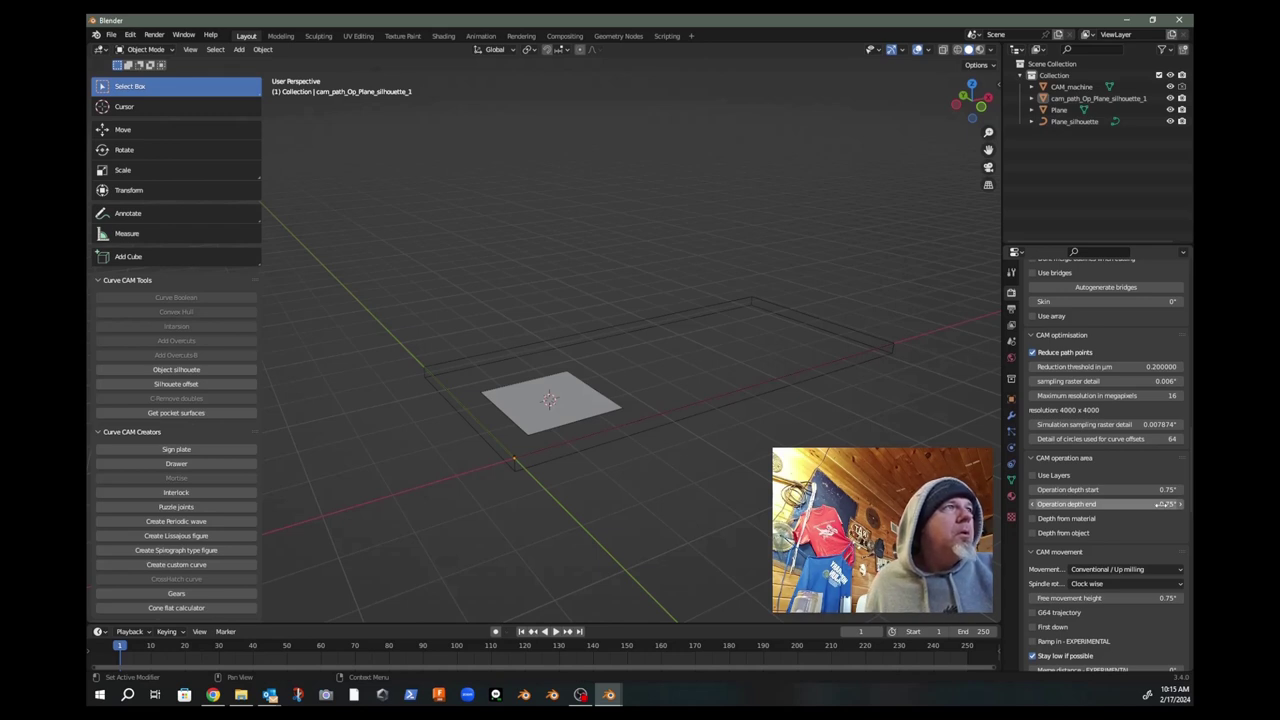
Step: Recalculate the Op_Plane_silhouette_11 toolpath, export its G-code, and bring up File Explorer
scroll(1100, 470, up, 10)
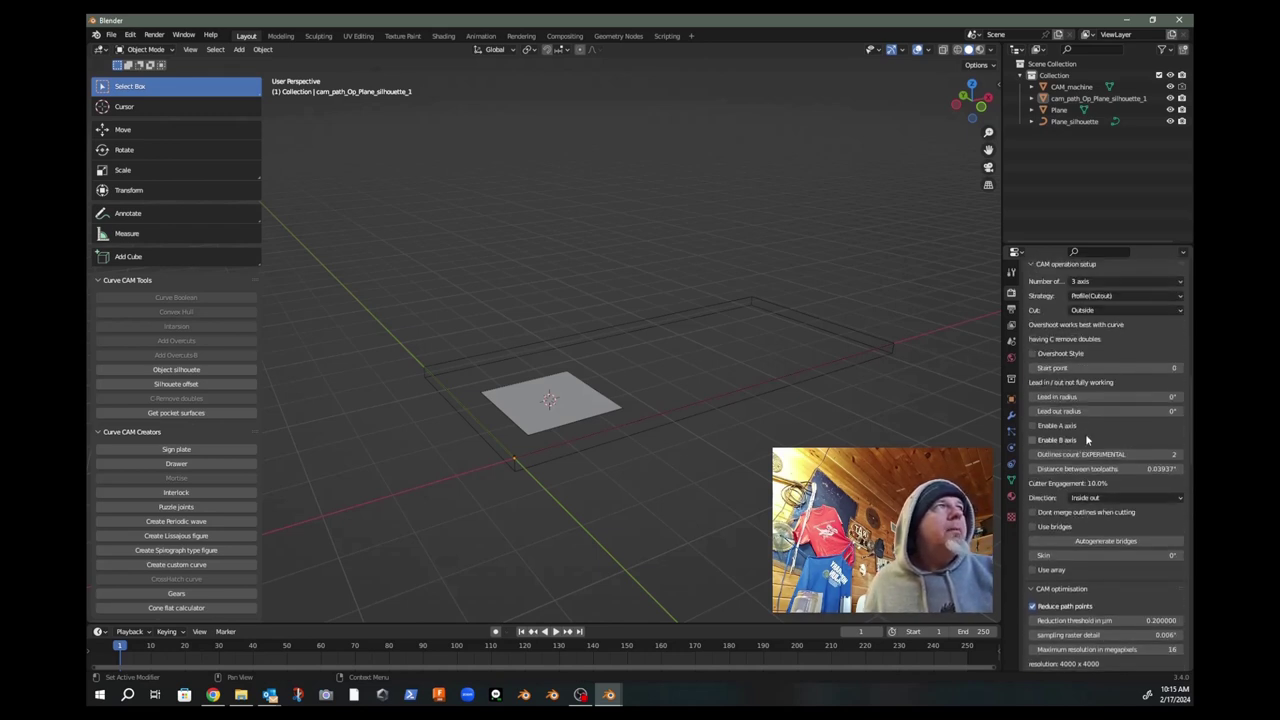
scroll(1082, 465, up, 5)
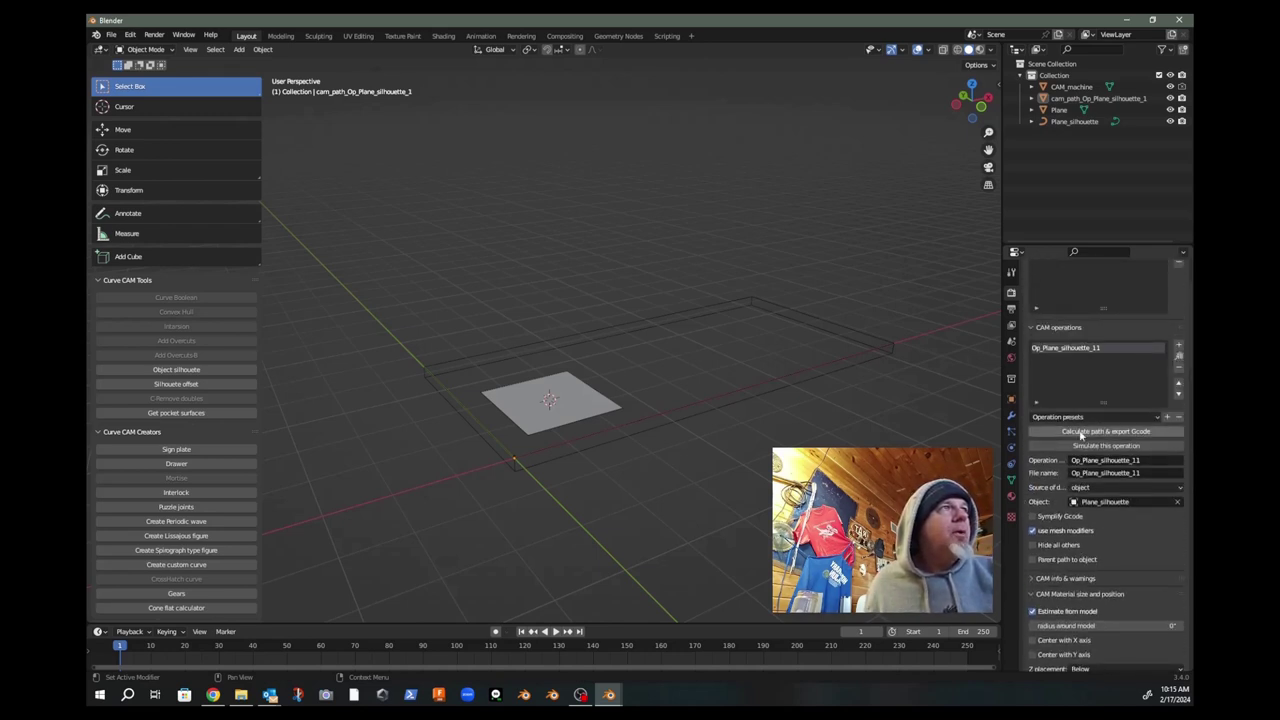
scroll(1081, 455, up, 3)
scroll(1079, 429, down, 3)
click(1095, 440)
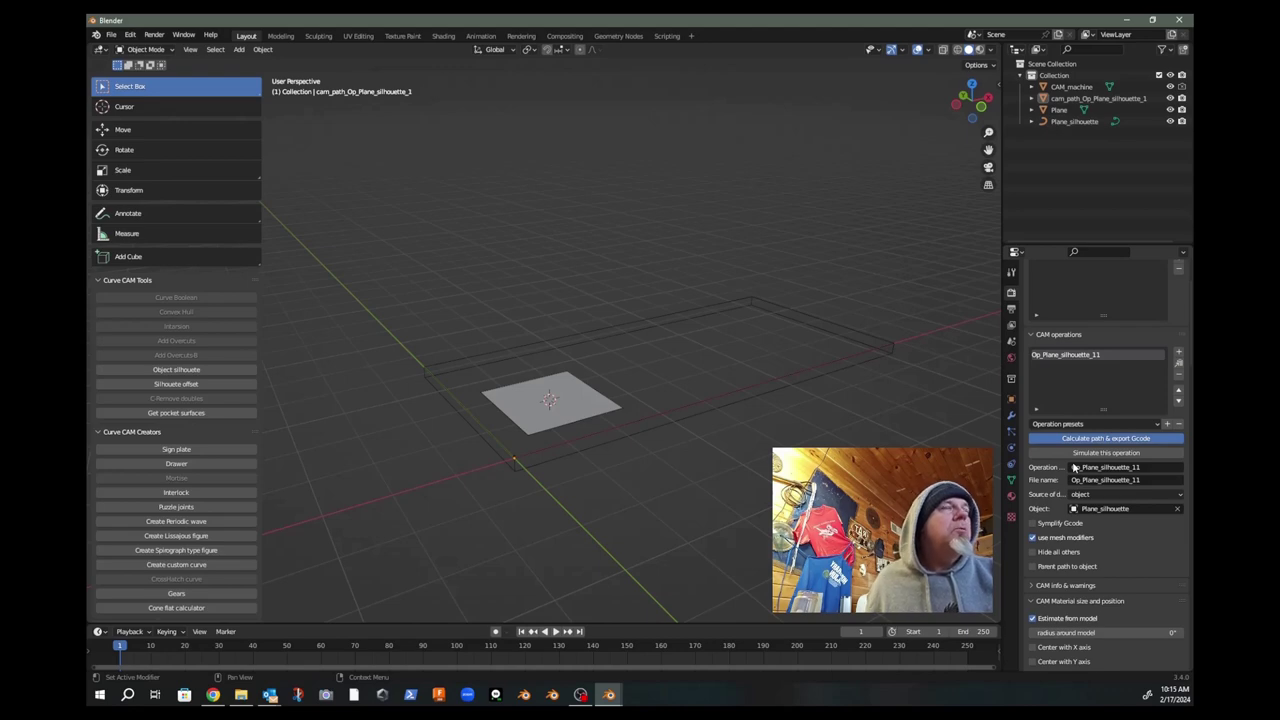
click(241, 694)
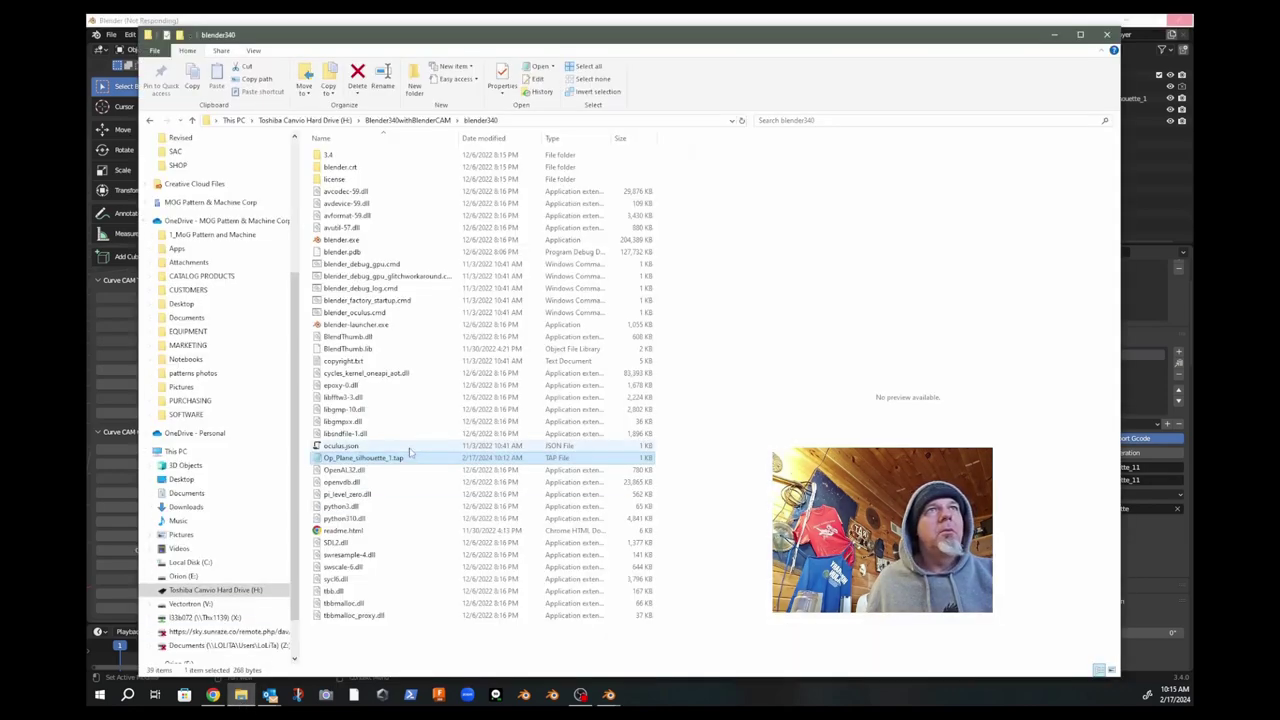
Step: Open the new Op_Plane_silhouette_11.tap from the blender340 folder in Notepad to check the G-code
click(1158, 545)
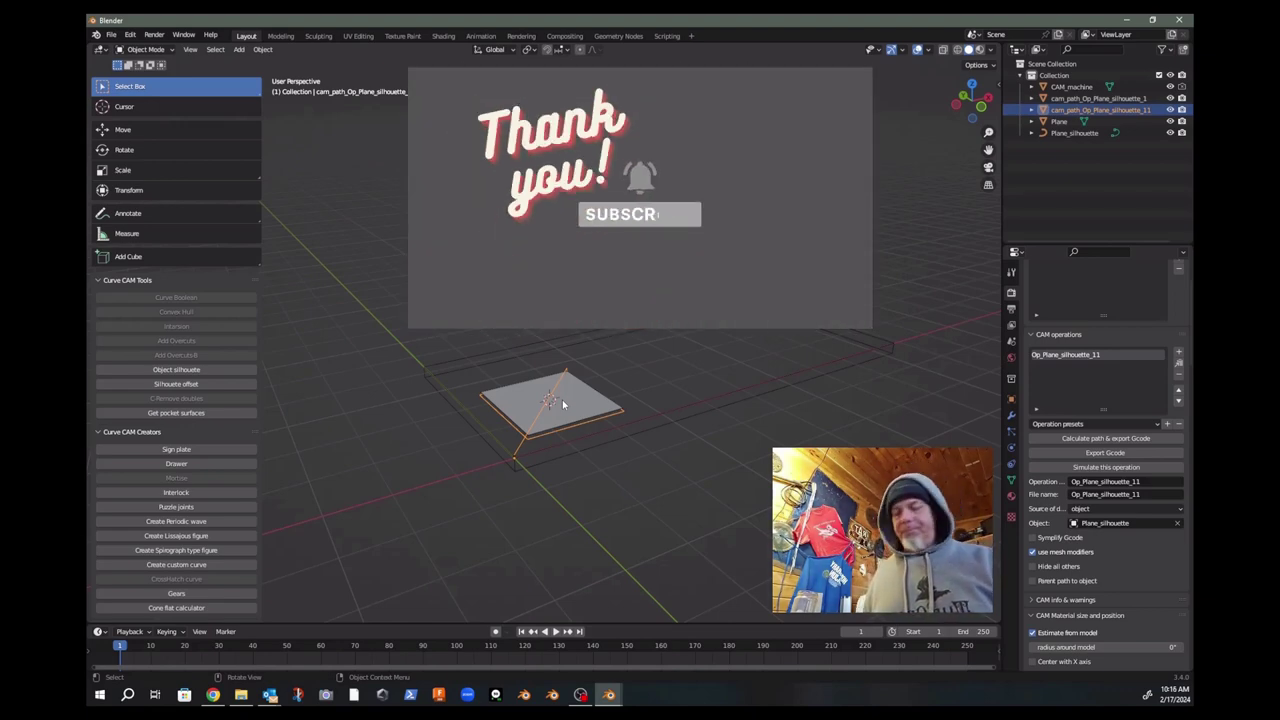
key(alt+Tab)
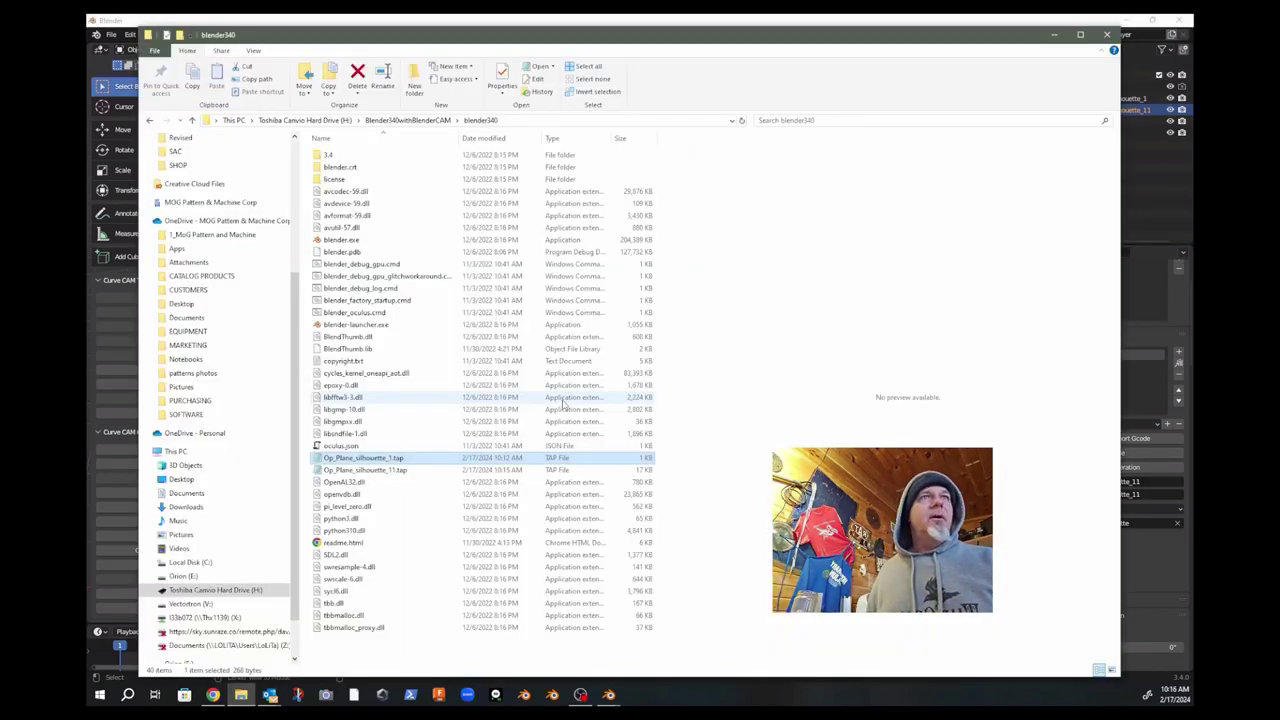
click(388, 472)
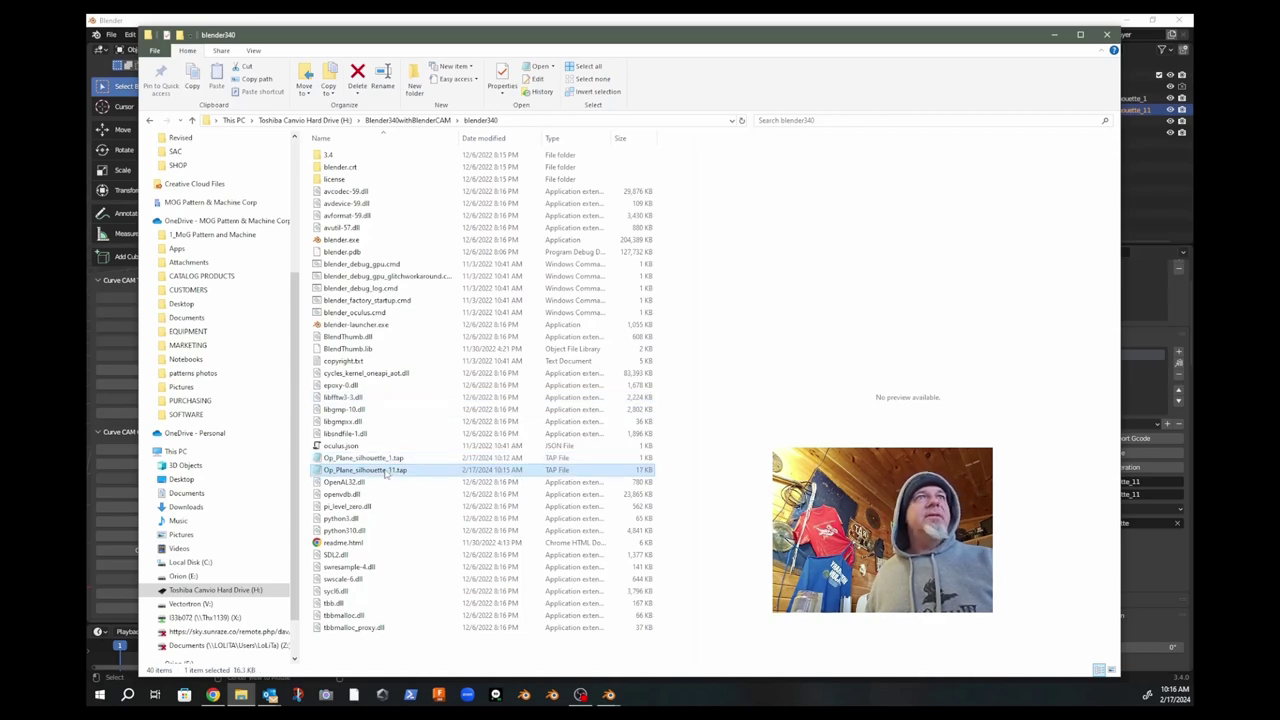
right_click(386, 474)
click(239, 145)
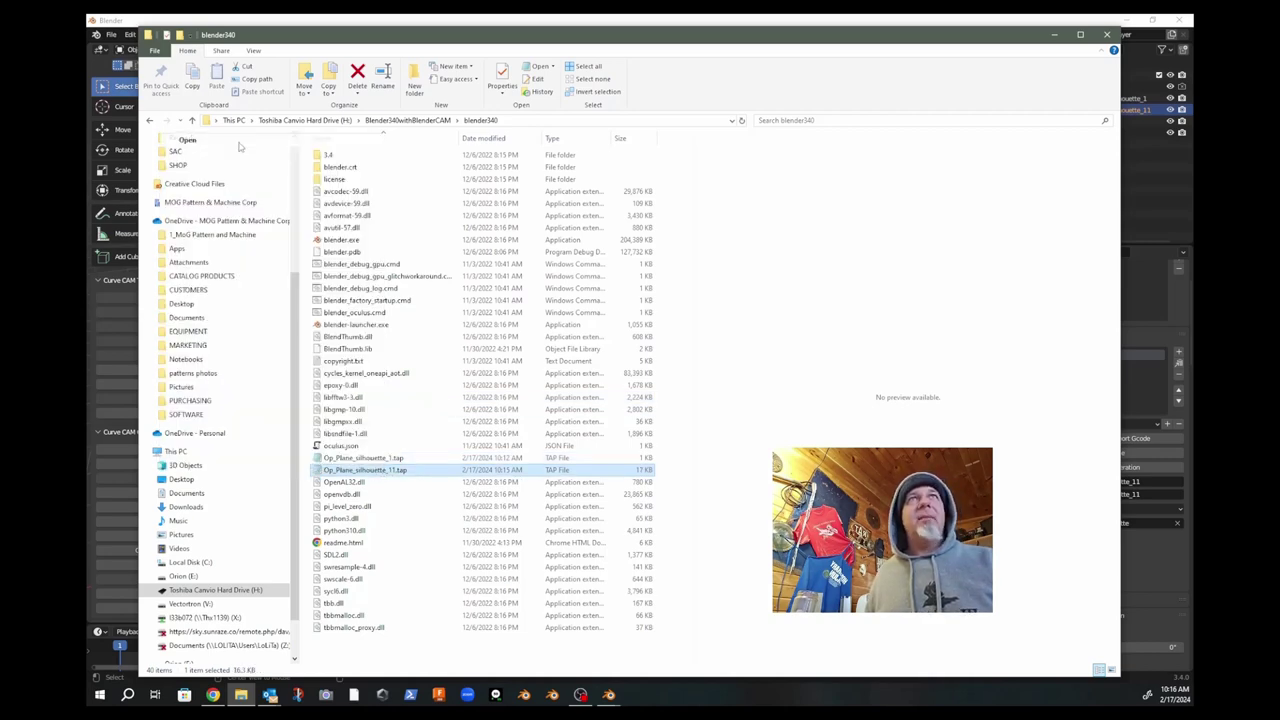
scroll(296, 293, down, 16)
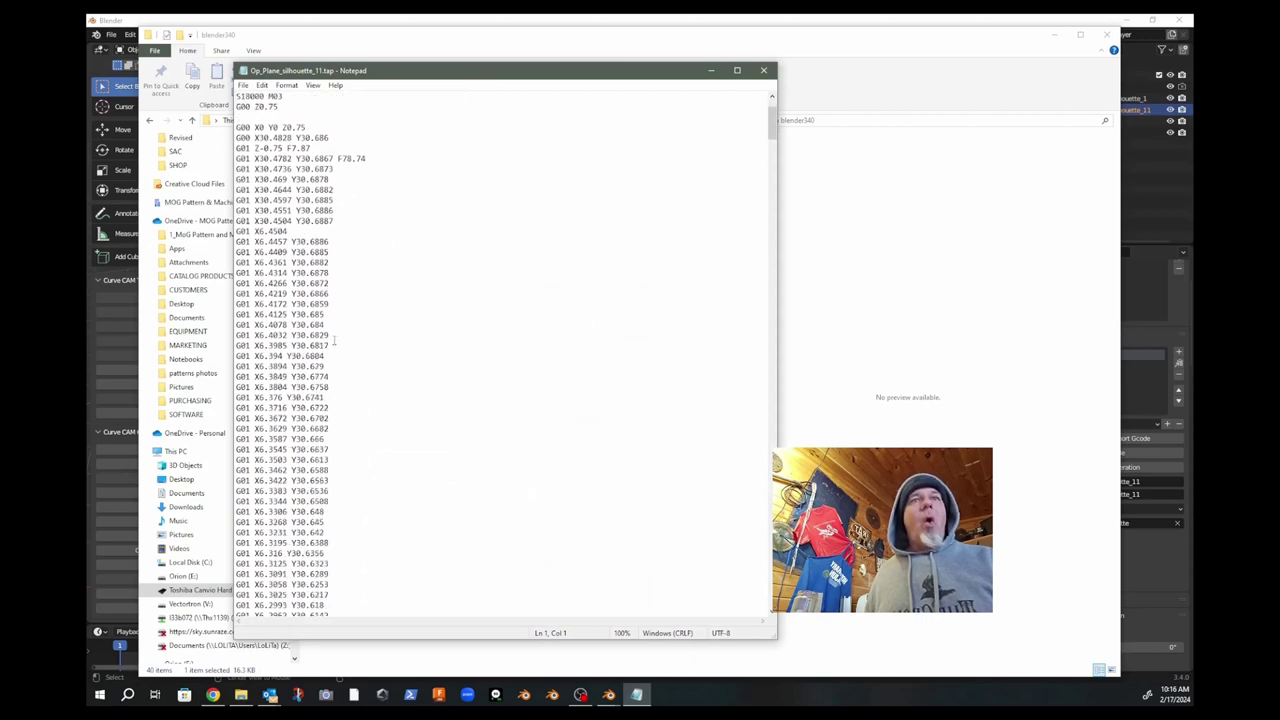
scroll(326, 356, down, 20)
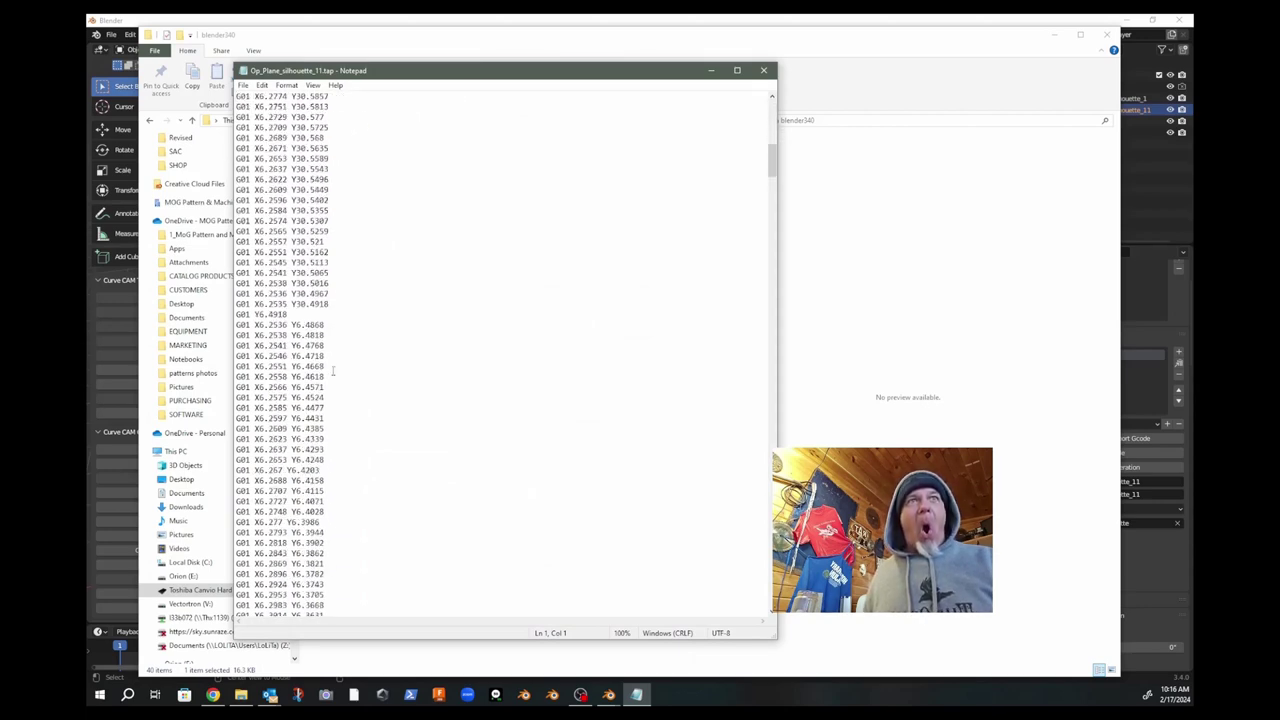
scroll(313, 390, down, 20)
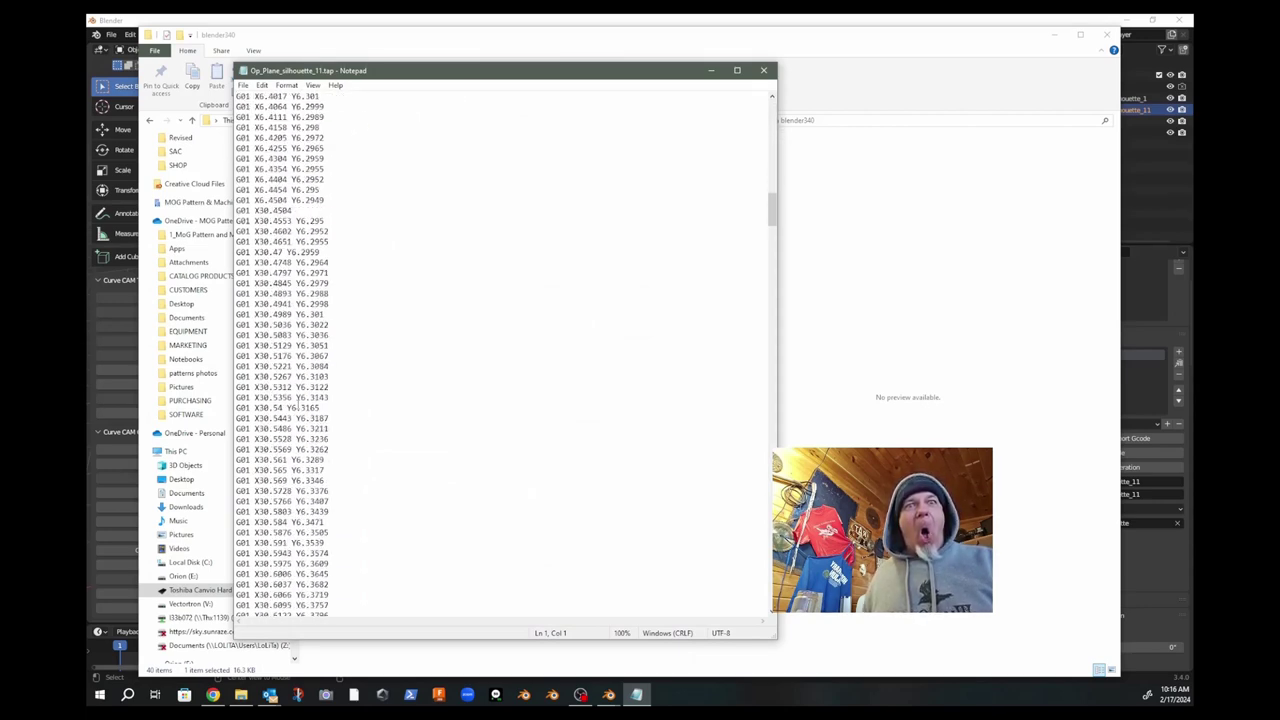
scroll(301, 398, down, 15)
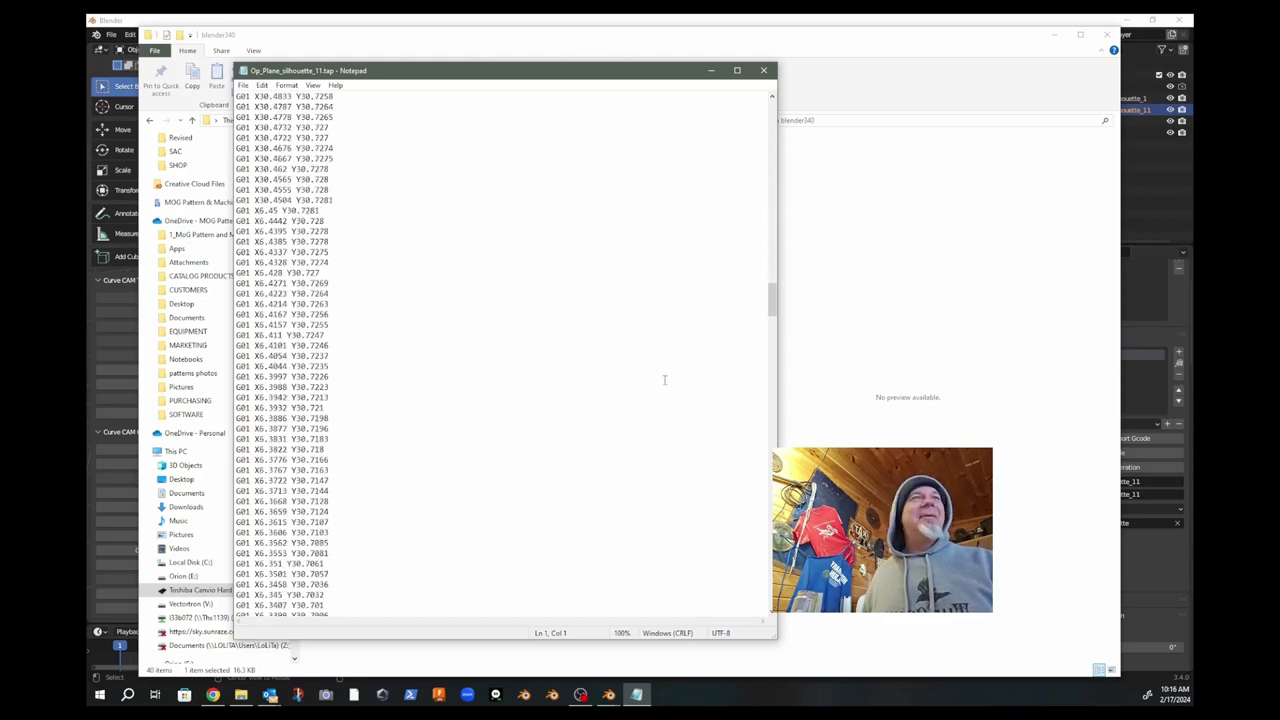
drag(772, 300, 689, 120)
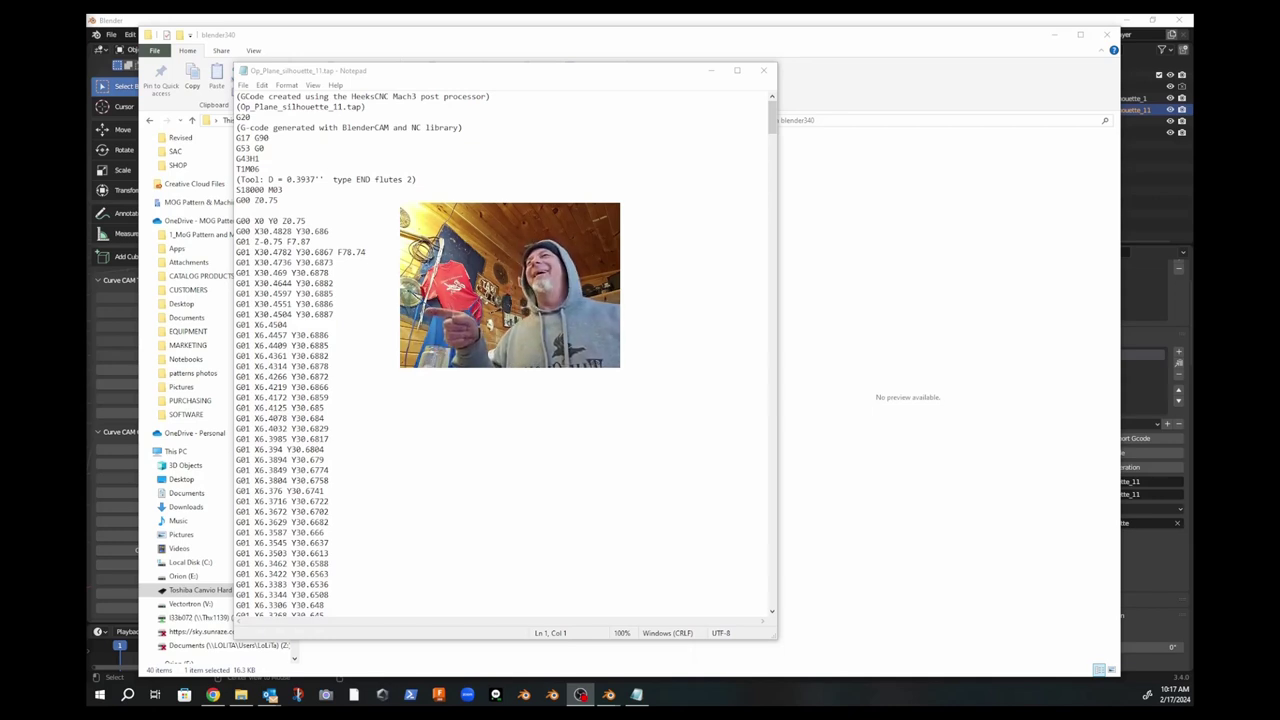
scroll(450, 390, down, 12)
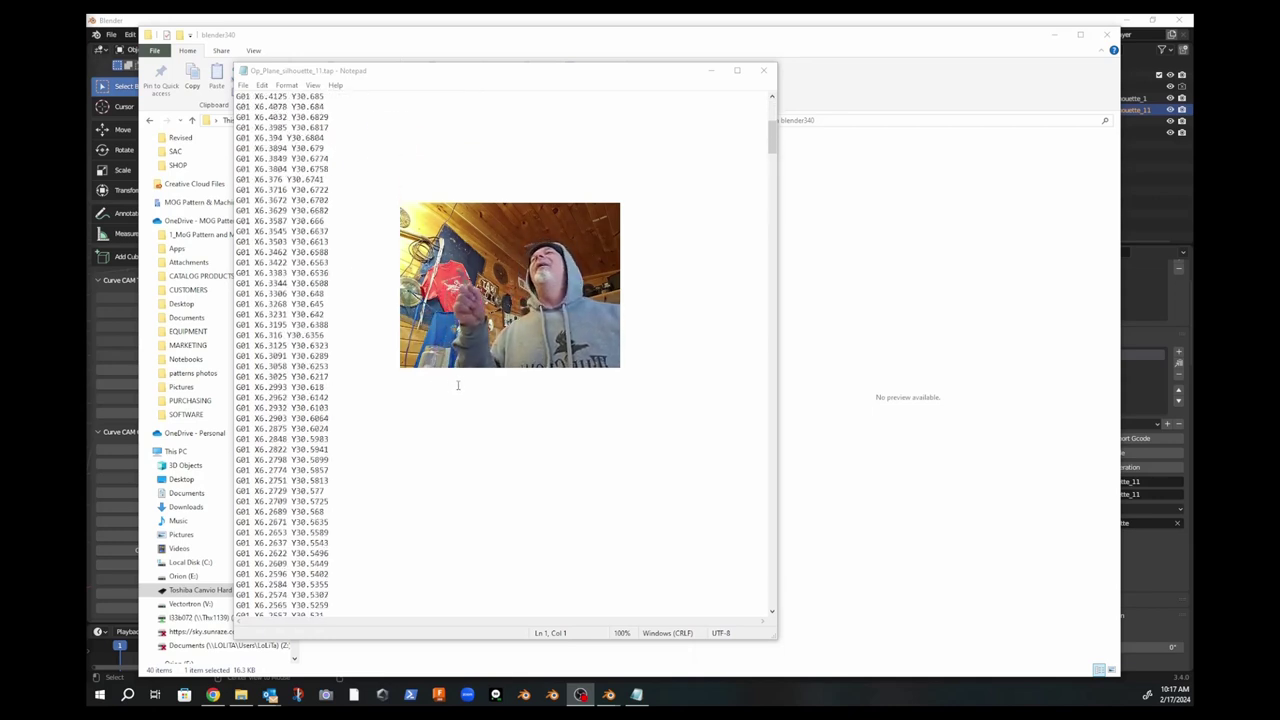
scroll(463, 404, down, 15)
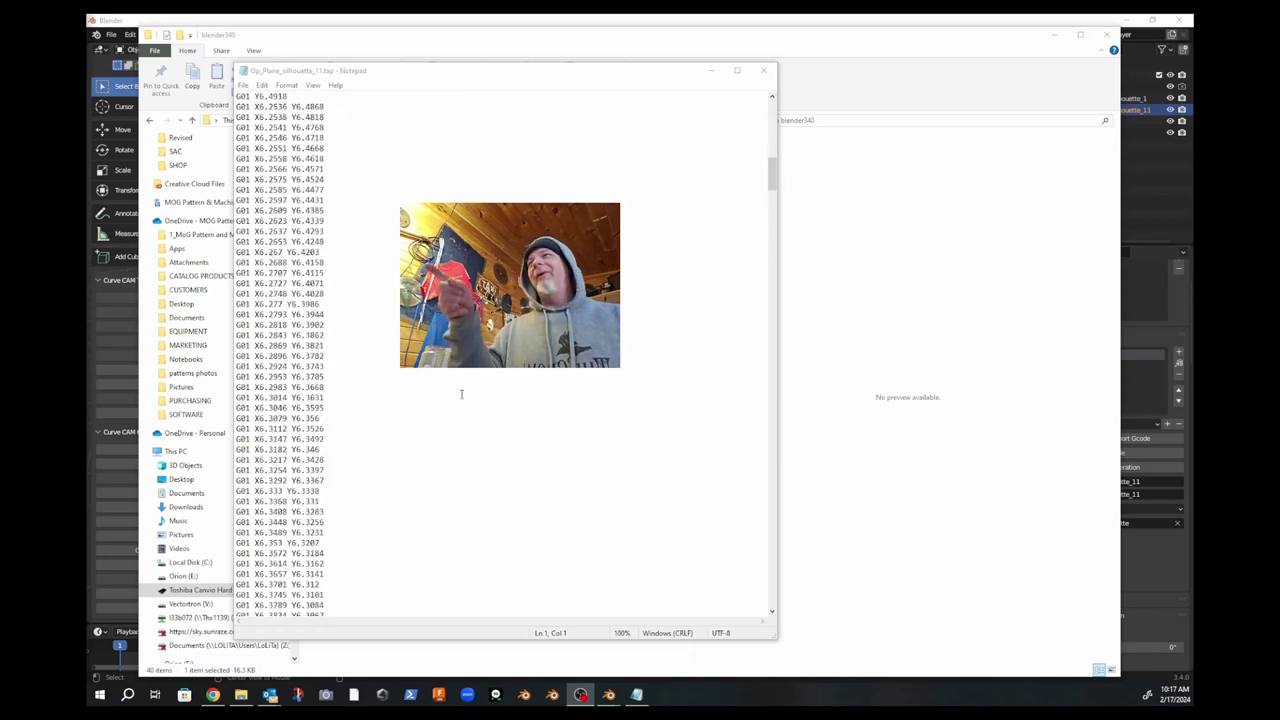
scroll(461, 408, down, 20)
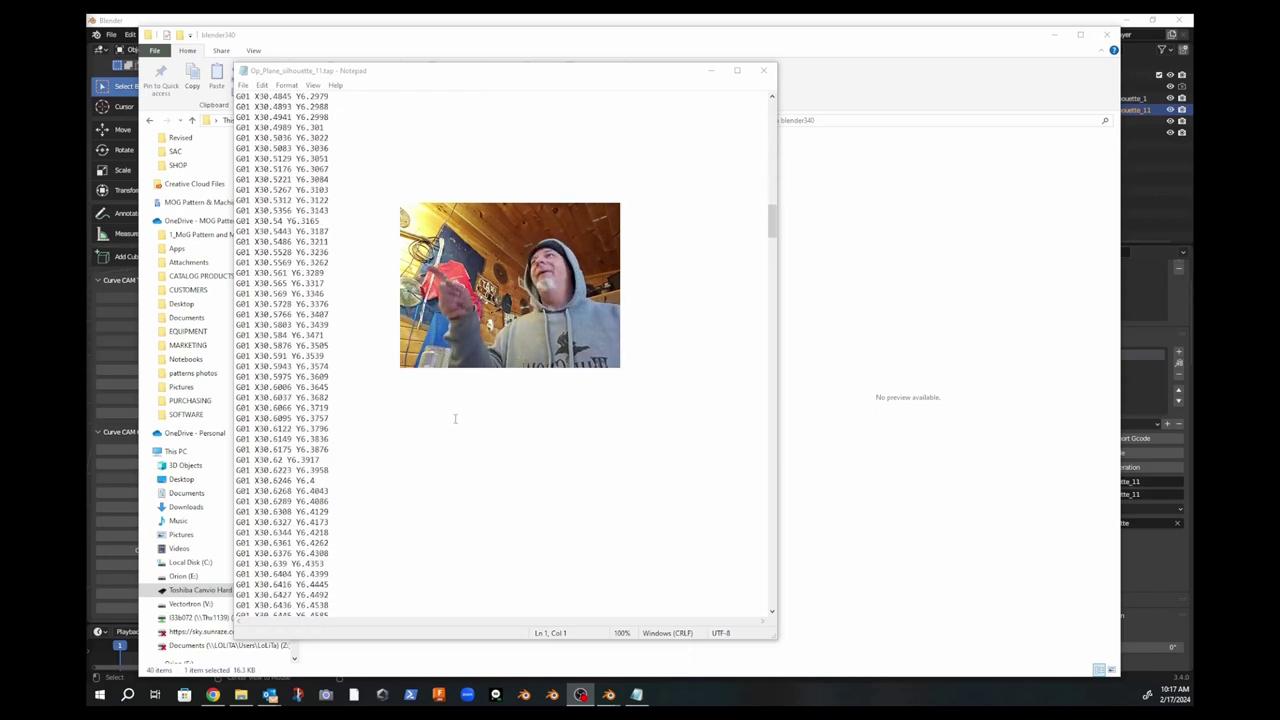